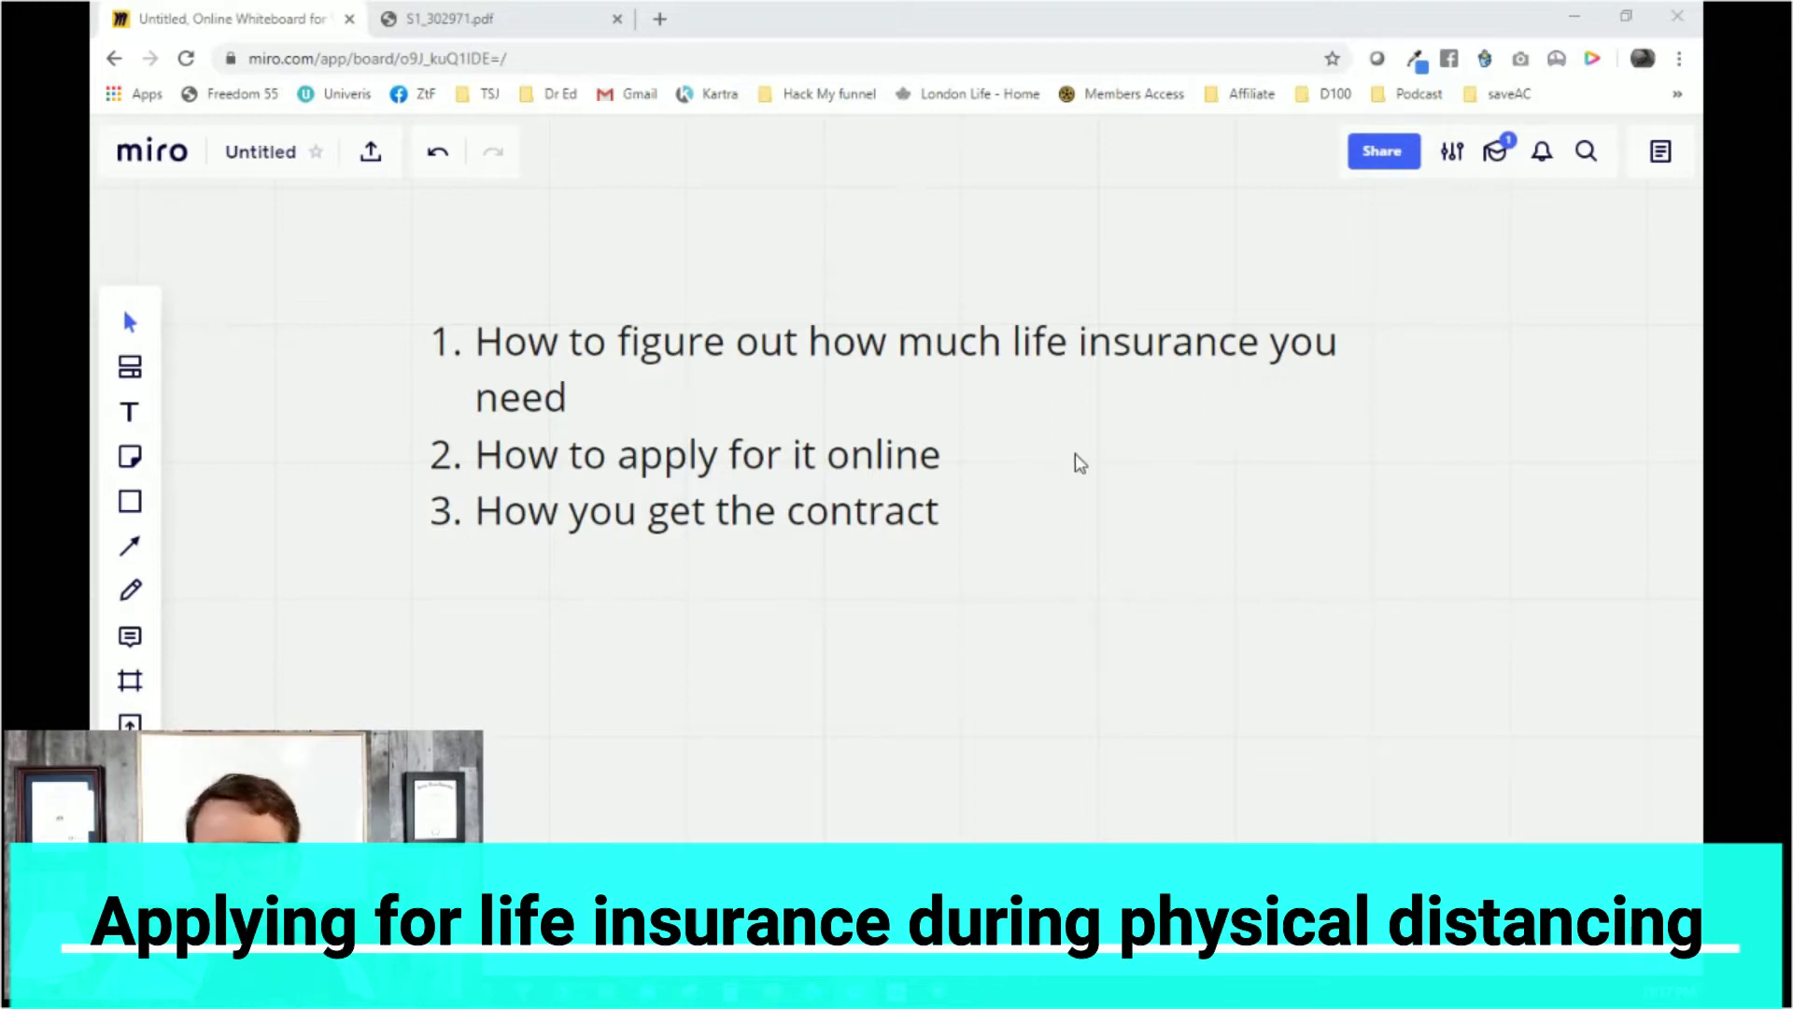
In empty board space, add a text box reading 'If you had passed away yesterday, who would be impacted today financially and to what extent'
{"action": "left_click_drag", "start_coordinate": [1073, 461], "coordinate": [866, 413]}
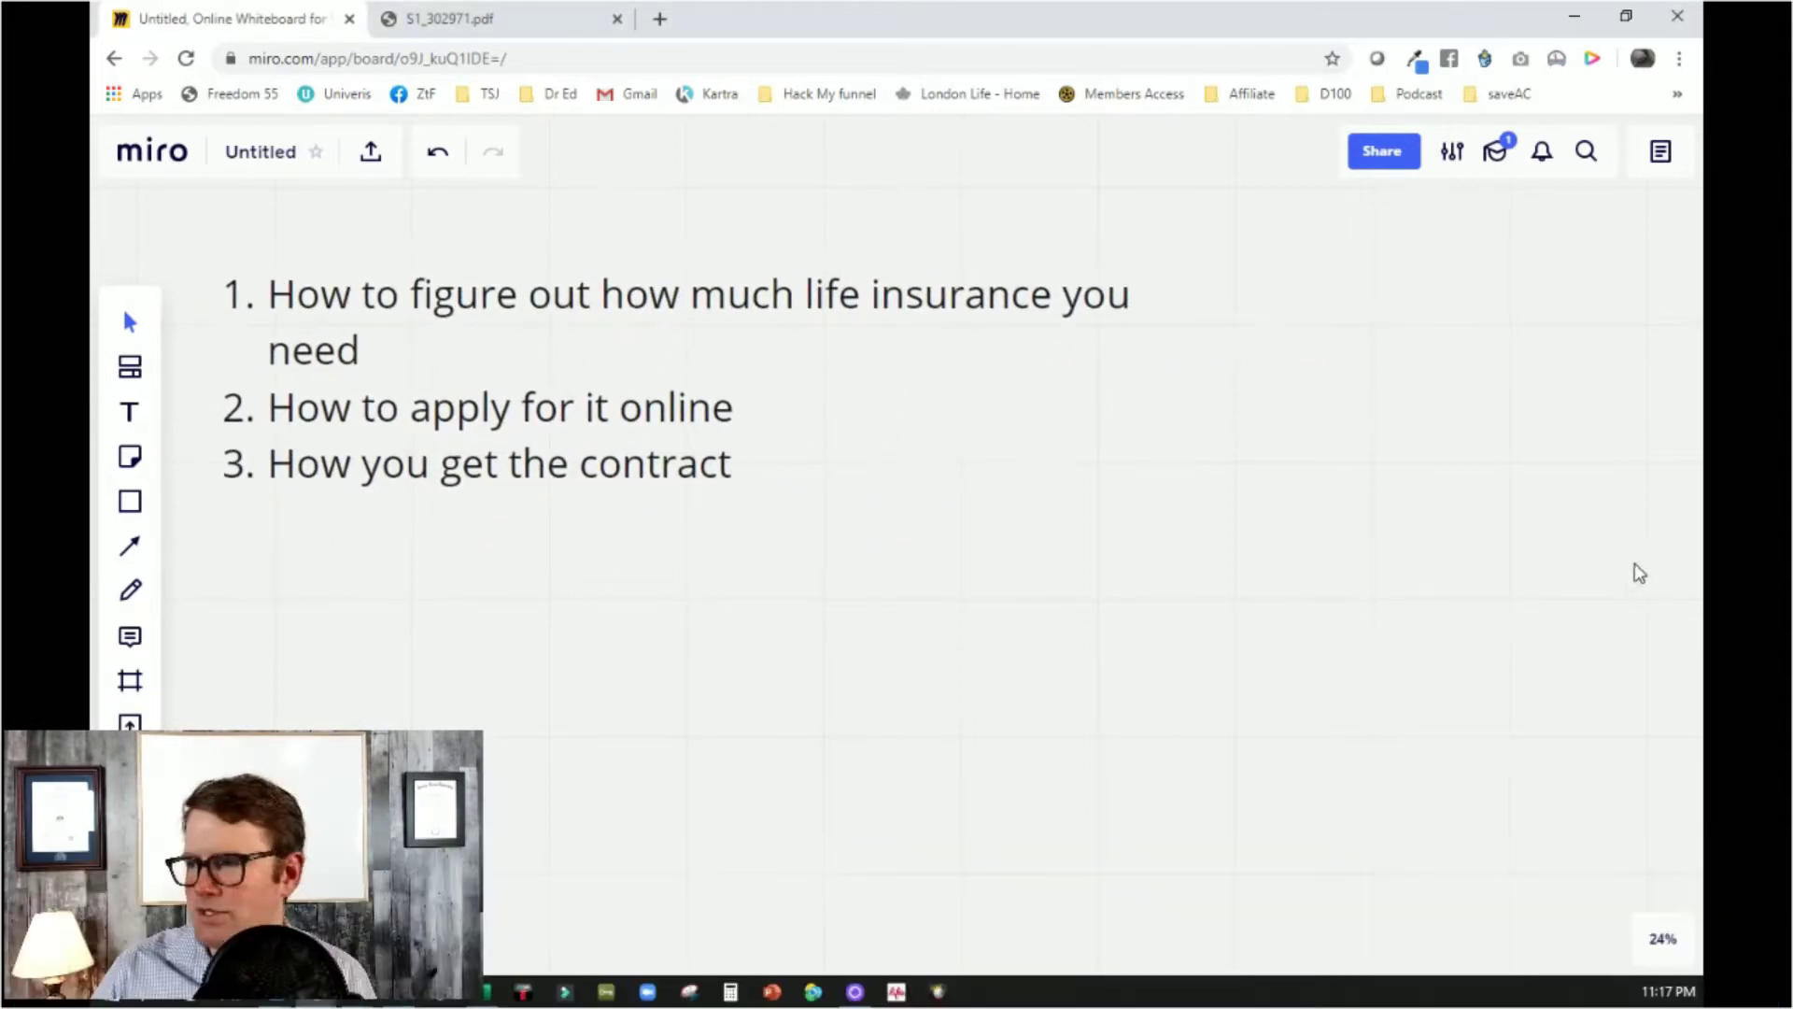
{"action": "left_click_drag", "start_coordinate": [1601, 597], "coordinate": [524, 616]}
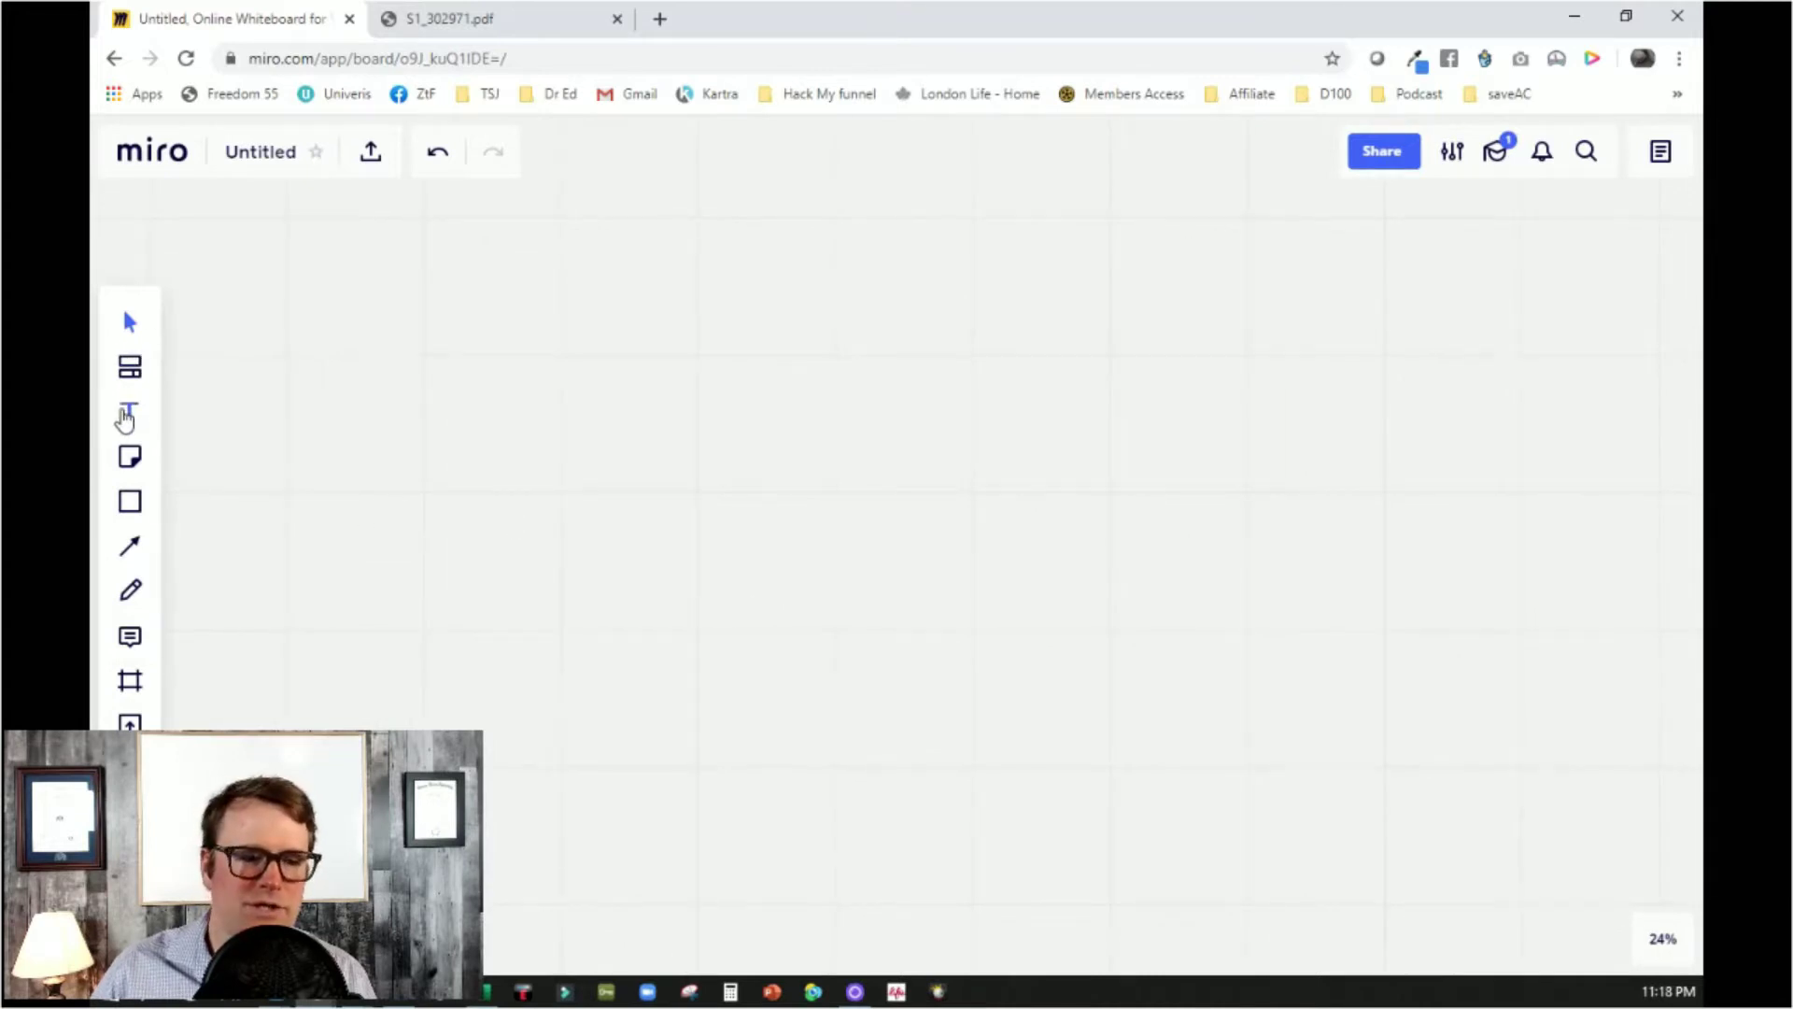
{"action": "left_click", "coordinate": [129, 412]}
{"action": "left_click", "coordinate": [386, 331]}
{"action": "left_click", "coordinate": [345, 331]}
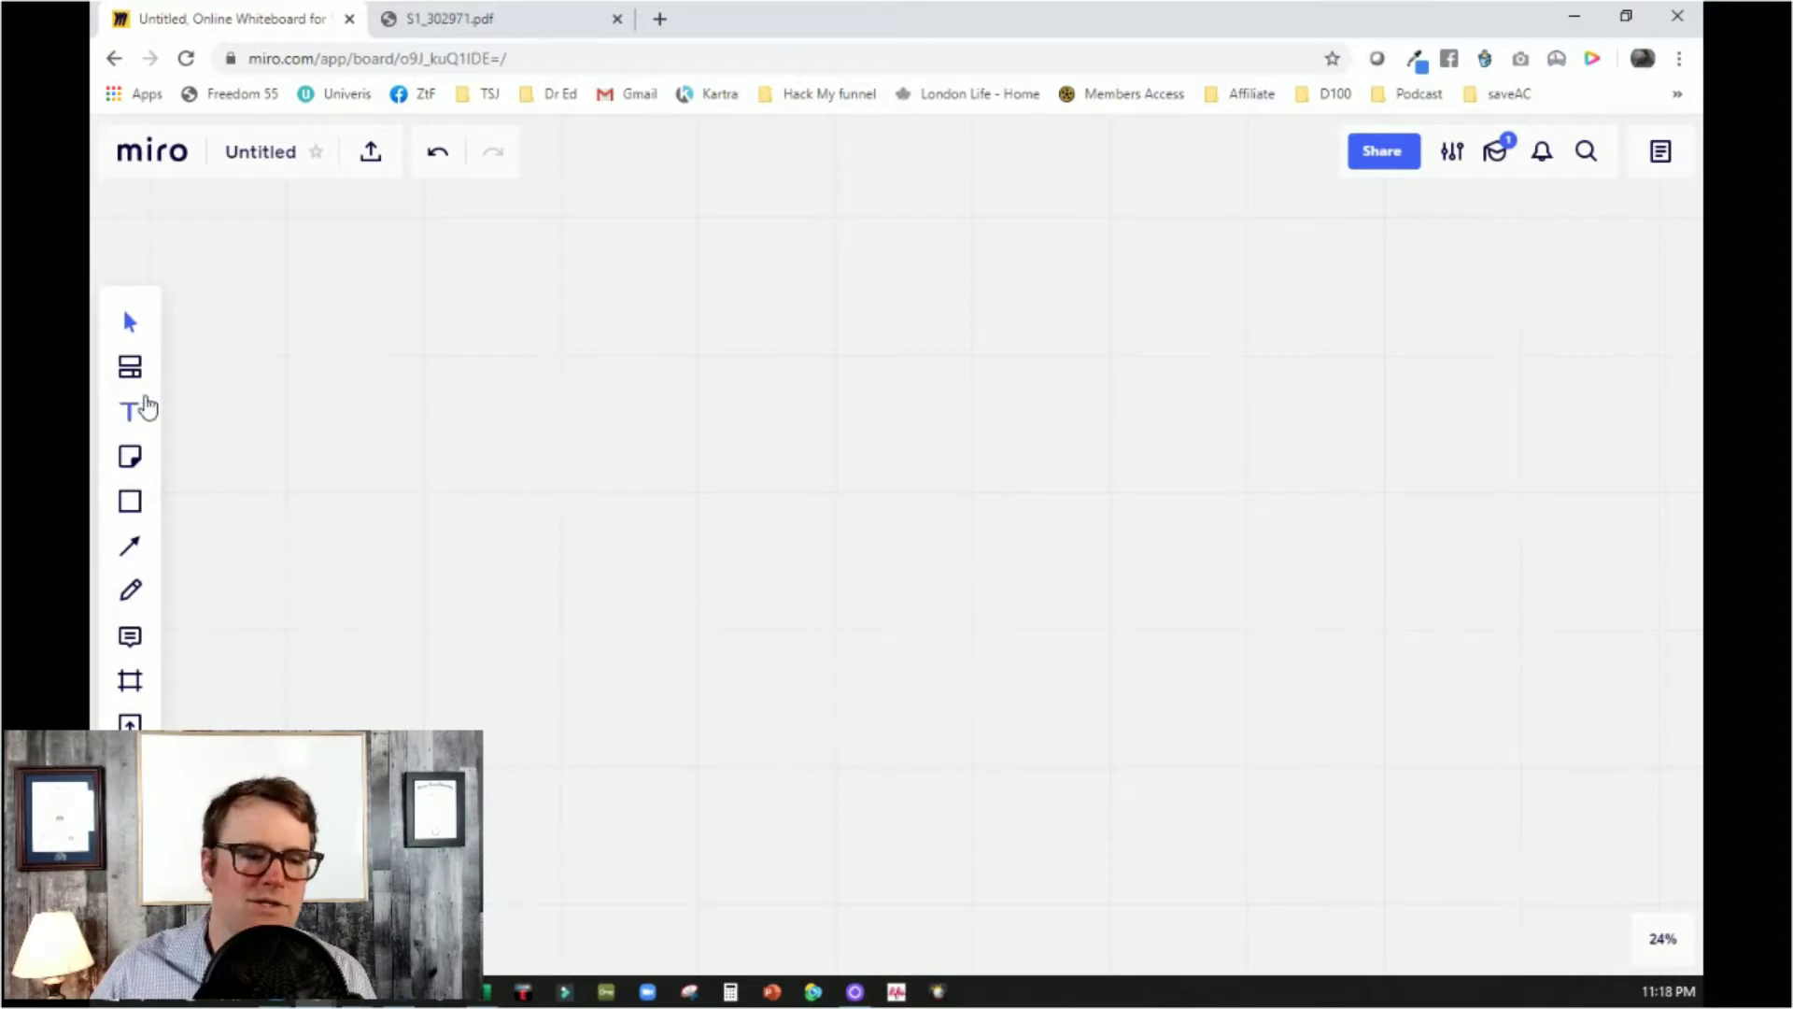
{"action": "left_click", "coordinate": [134, 411]}
{"action": "left_click", "coordinate": [372, 336]}
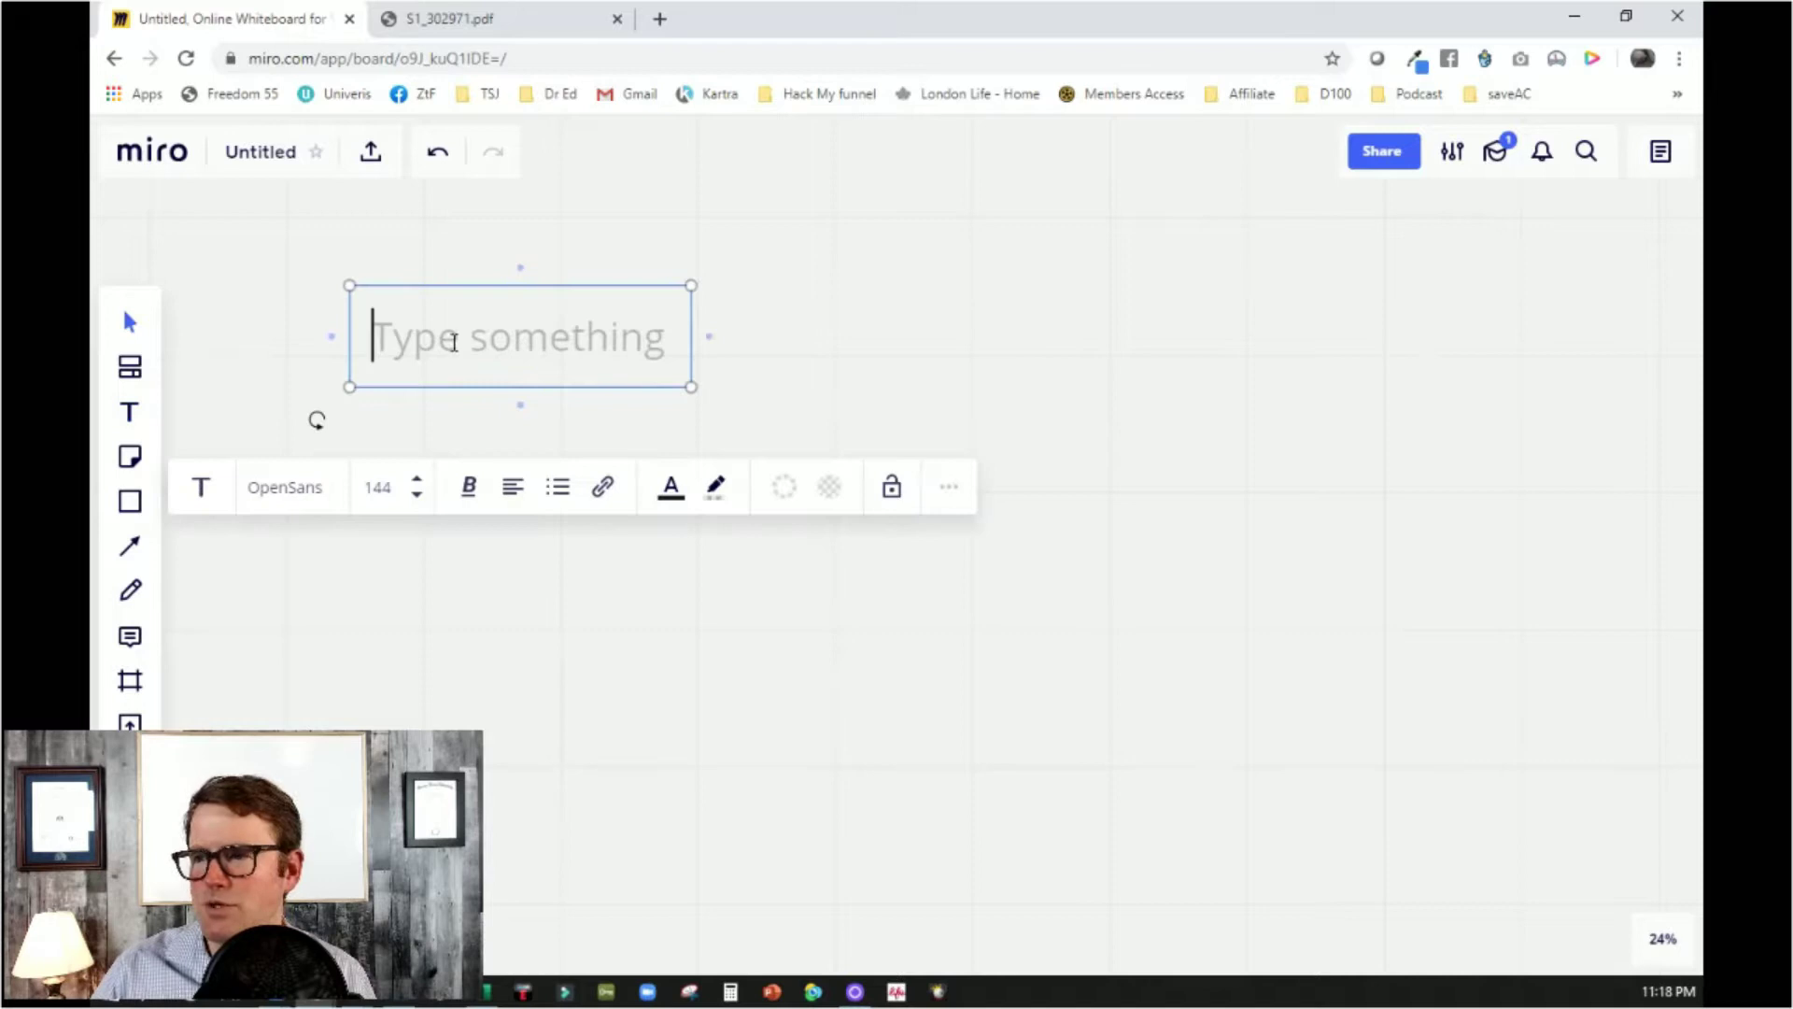
{"action": "type", "text": "If you wre"}
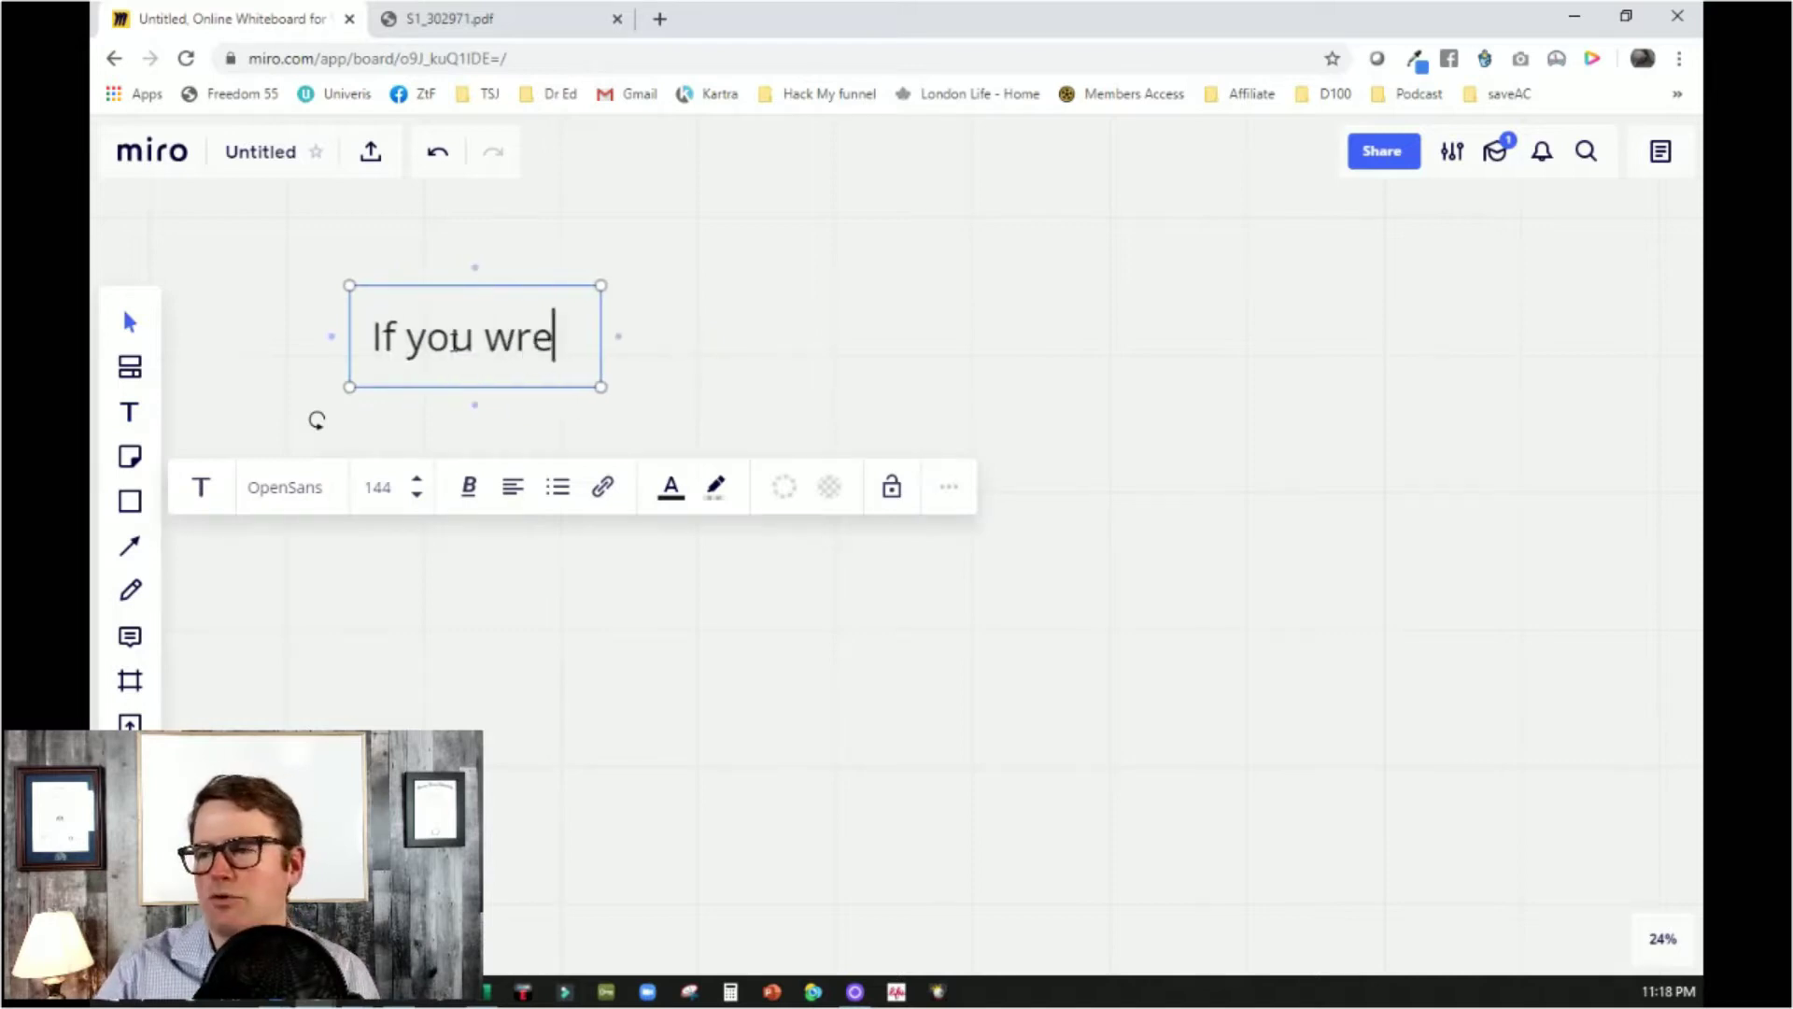
{"action": "key", "text": "BackSpace"}
{"action": "key", "text": "BackSpace"}
{"action": "key", "text": "BackSpace"}
{"action": "key", "text": "BackSpace"}
{"action": "type", "text": "had passed away yesterd"}
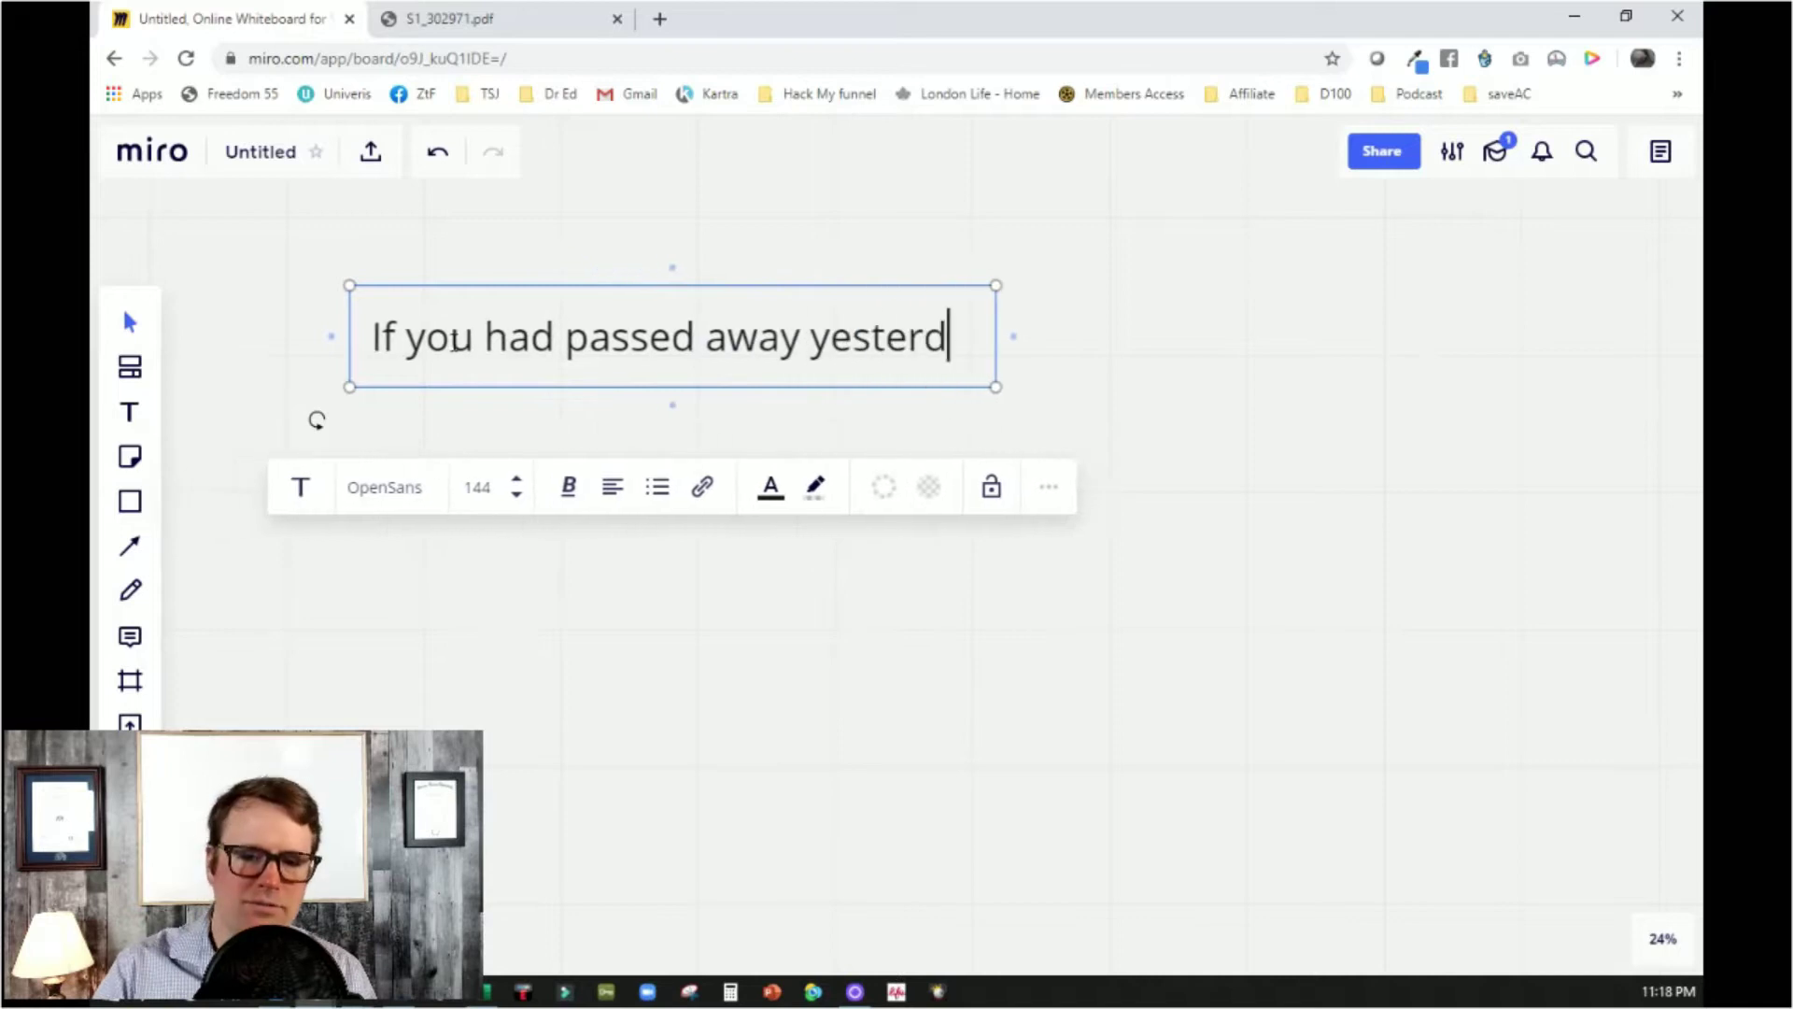
{"action": "type", "text": "ay, who would be im"}
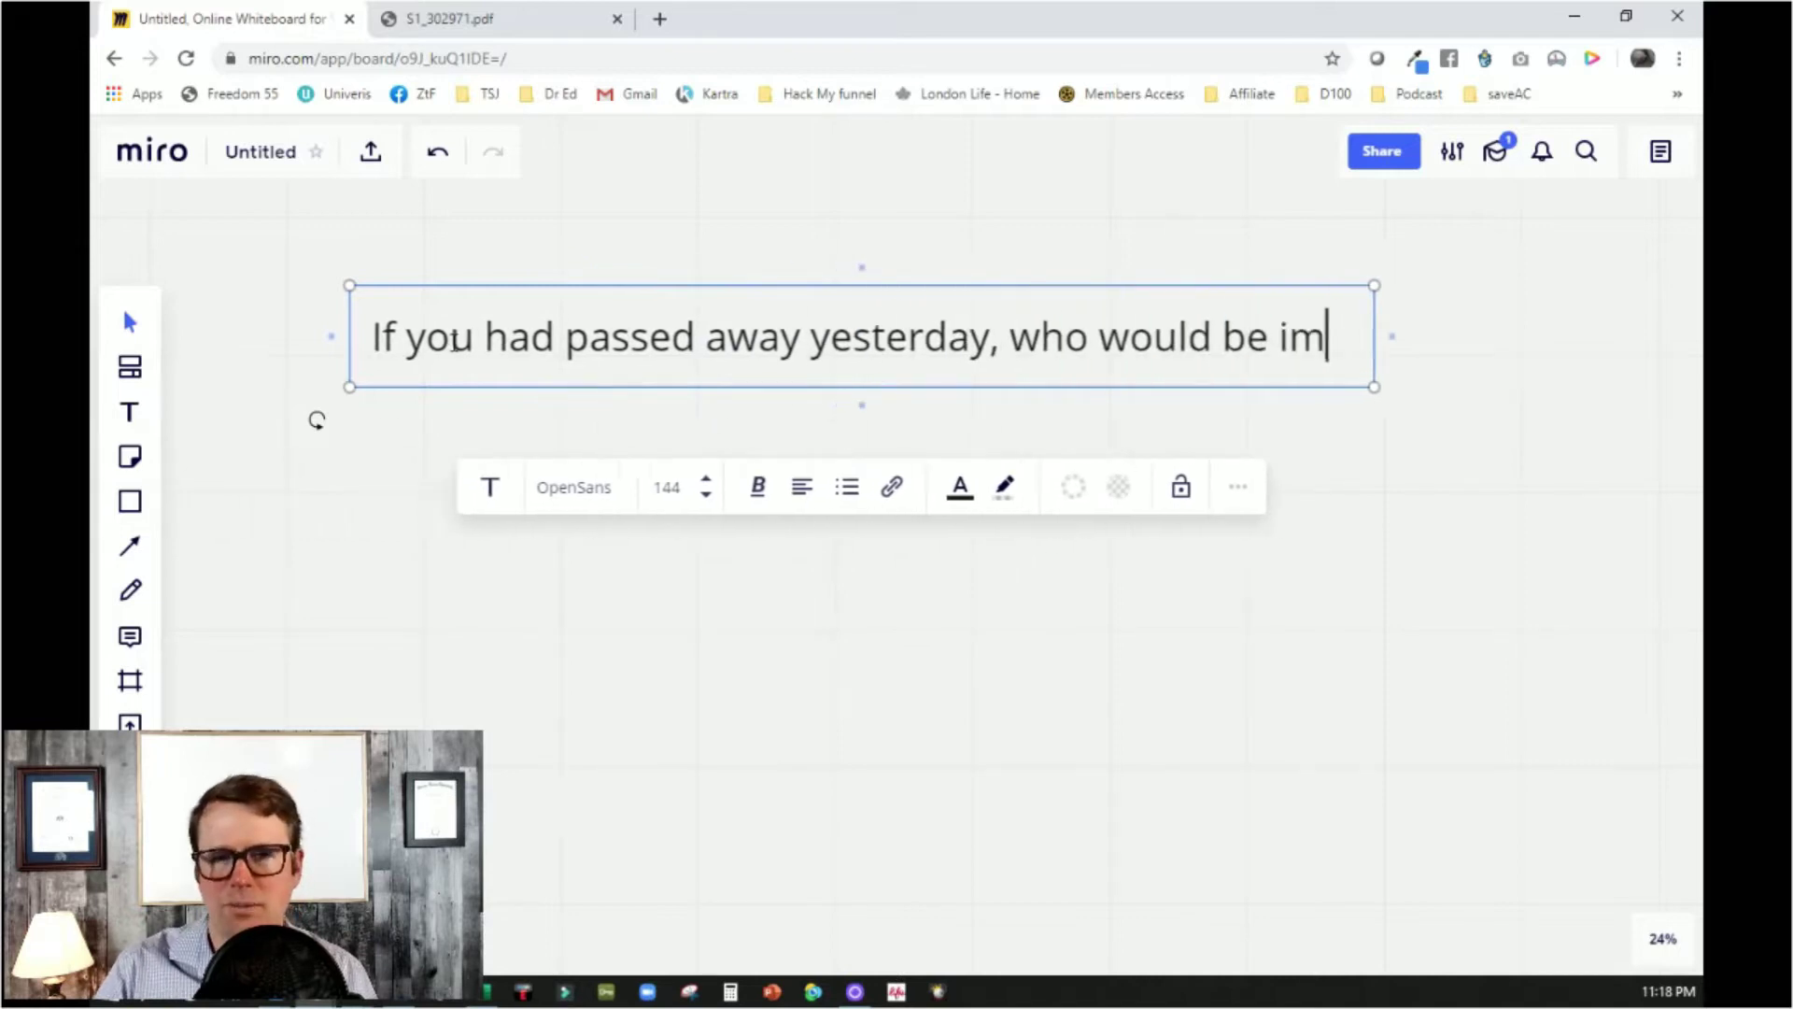
{"action": "type", "text": "pacted today"}
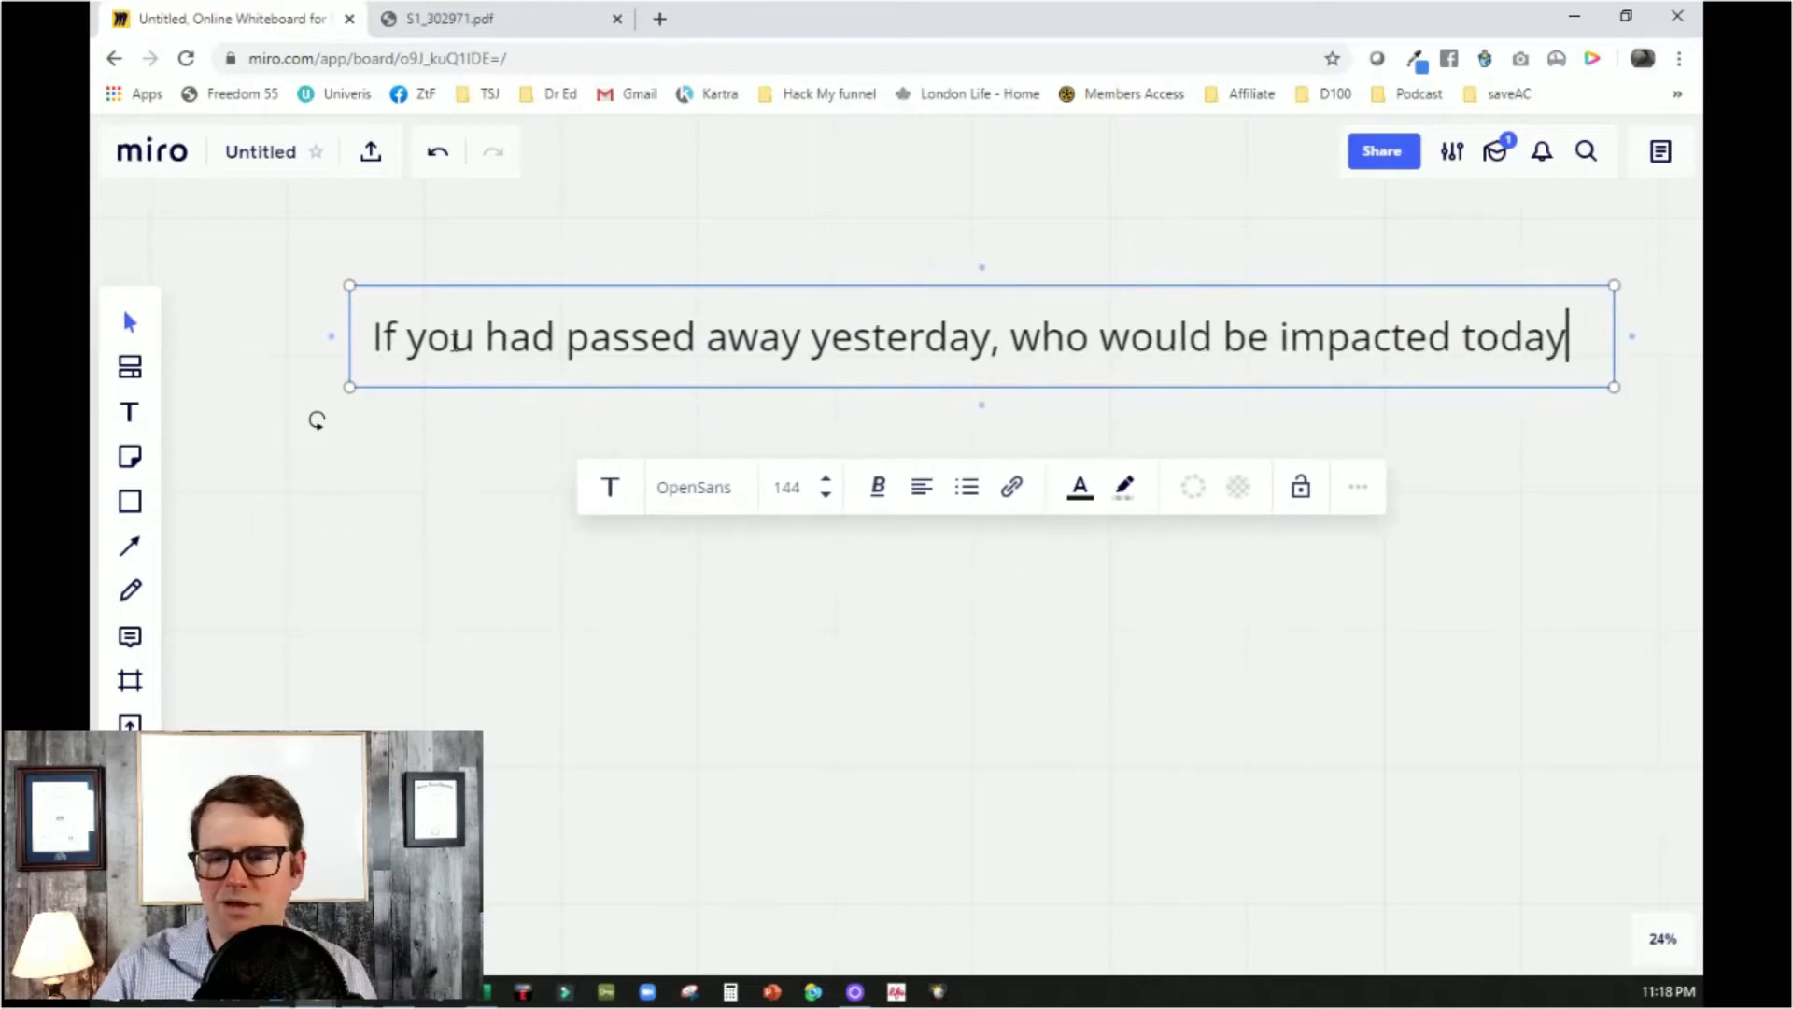
{"action": "type", "text": " financially a"}
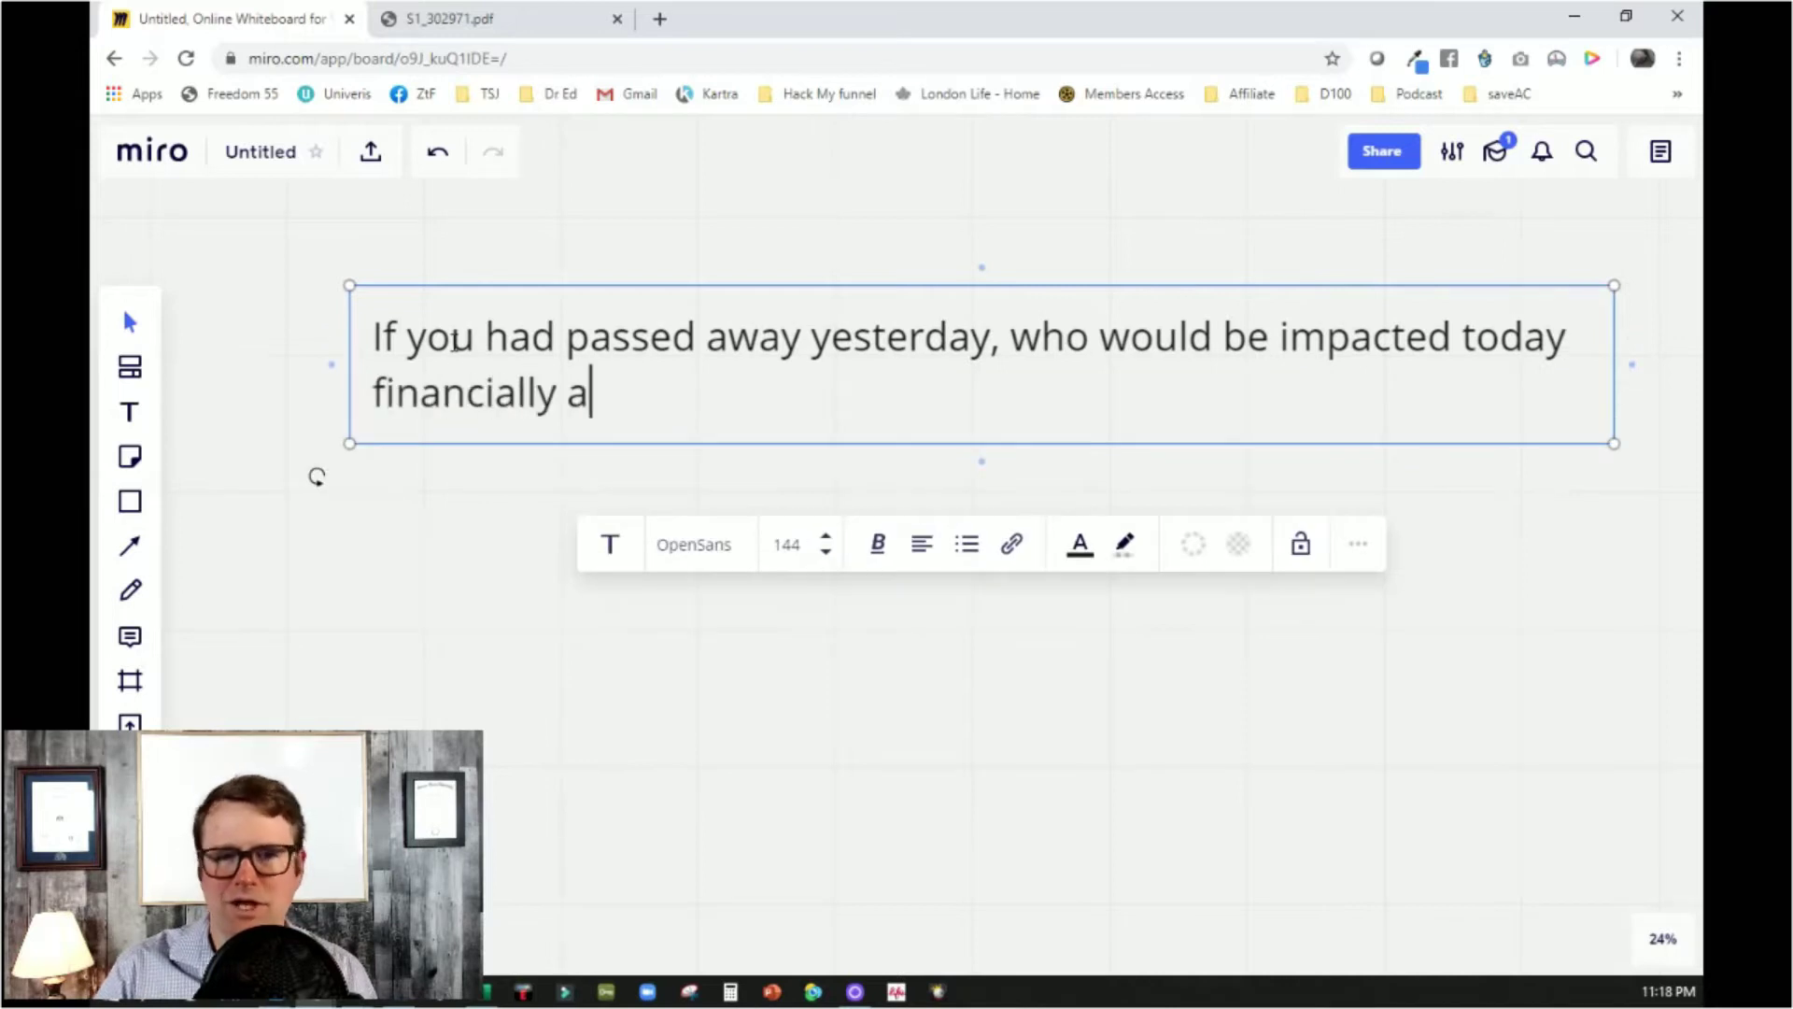
{"action": "type", "text": "nd to what extent?"}
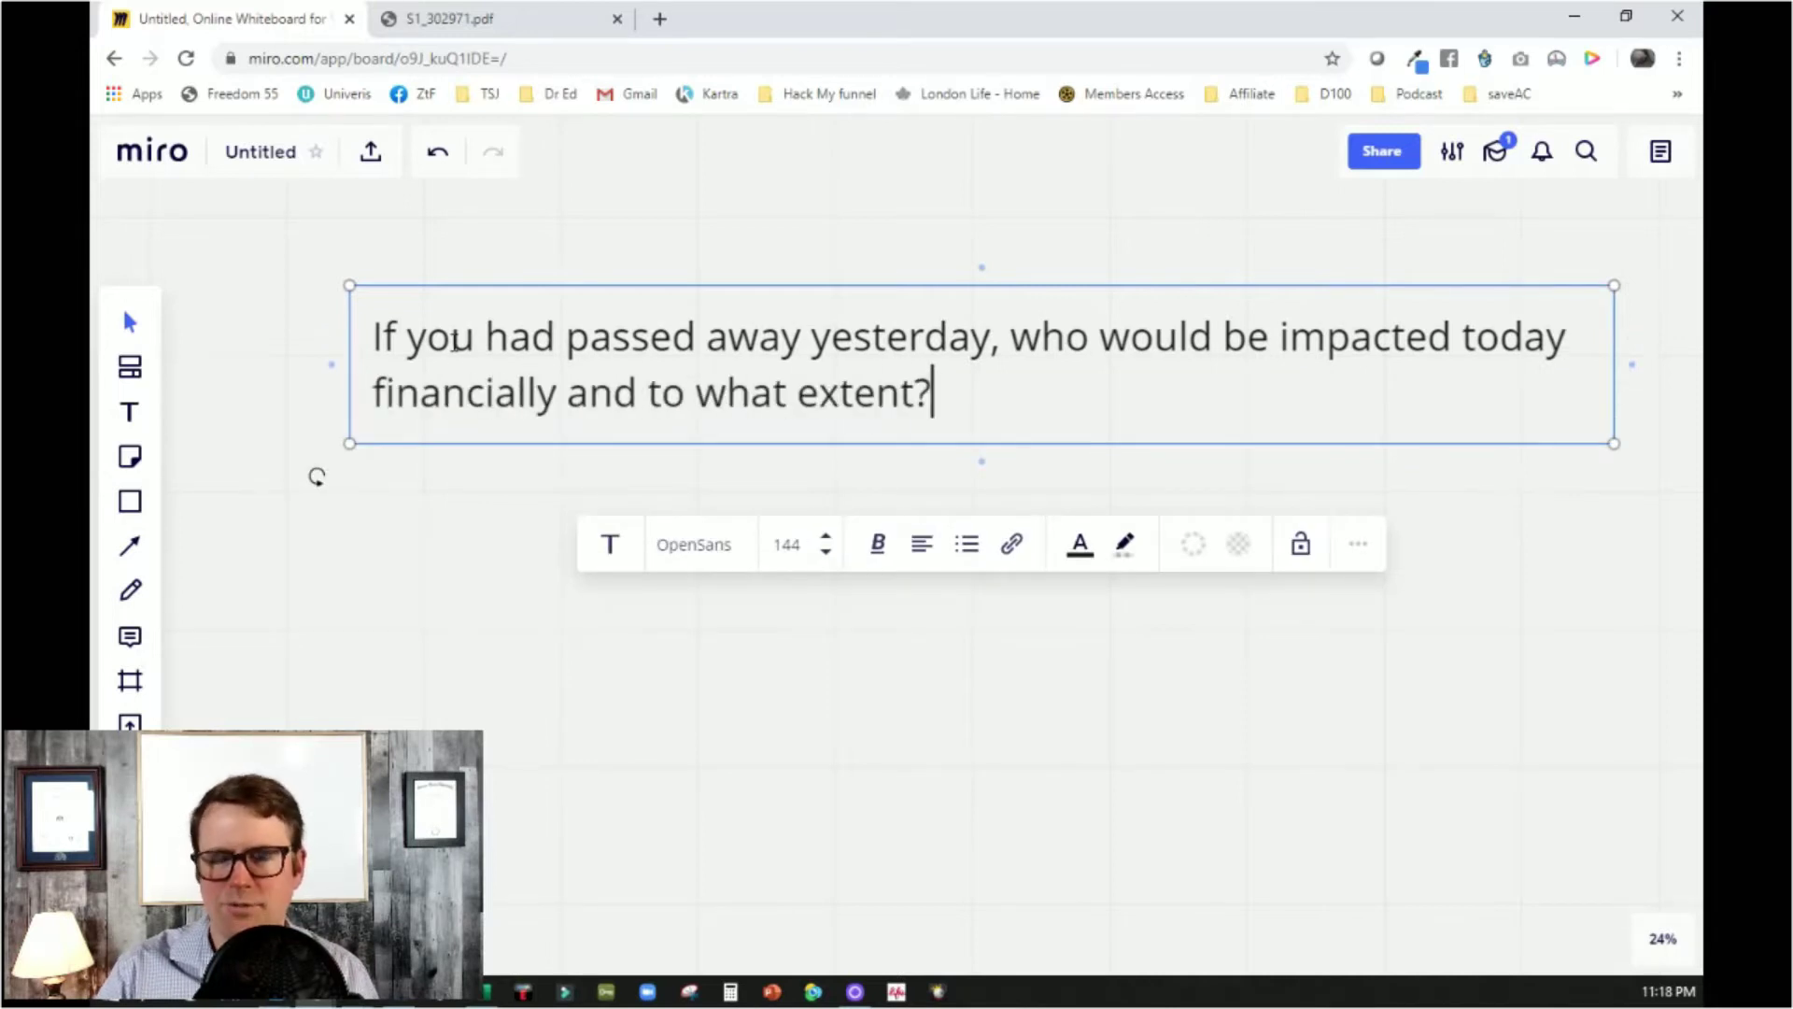
Add bullets Wife - Spouse - Partner, Kids, Business partner and Charity - Church below the question
{"action": "key", "text": "Return"}
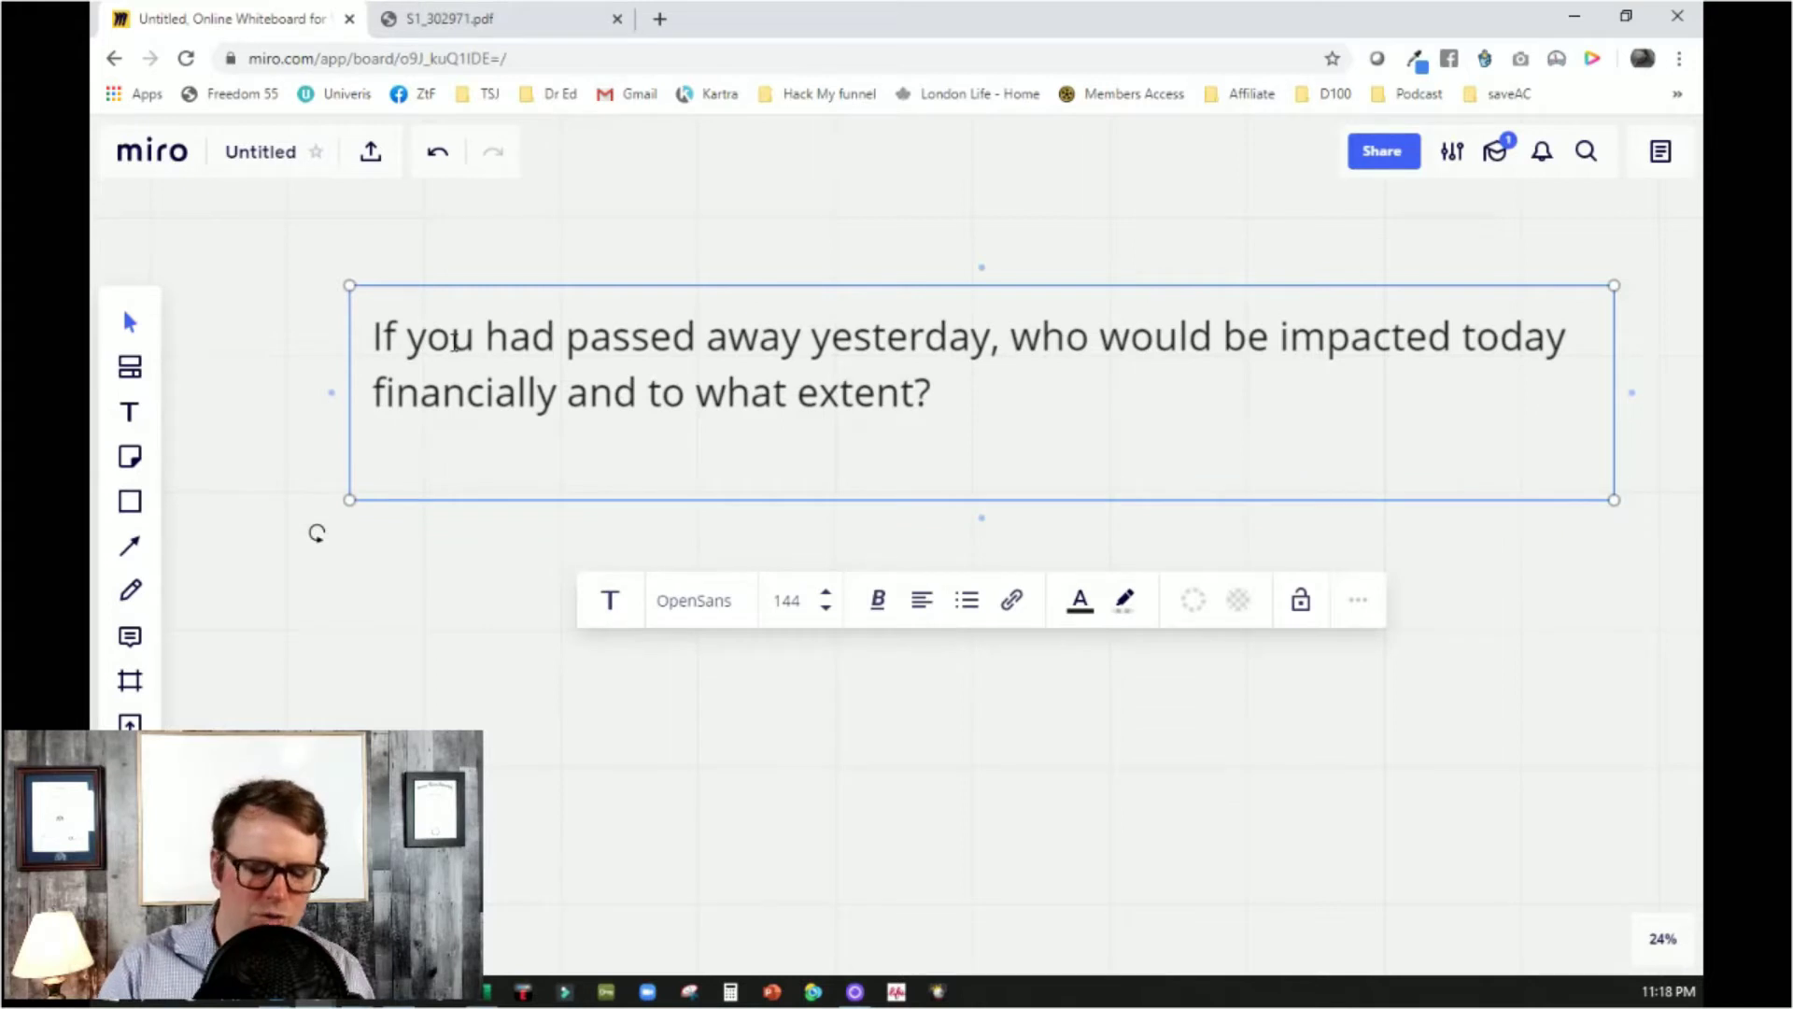
{"action": "type", "text": "-"}
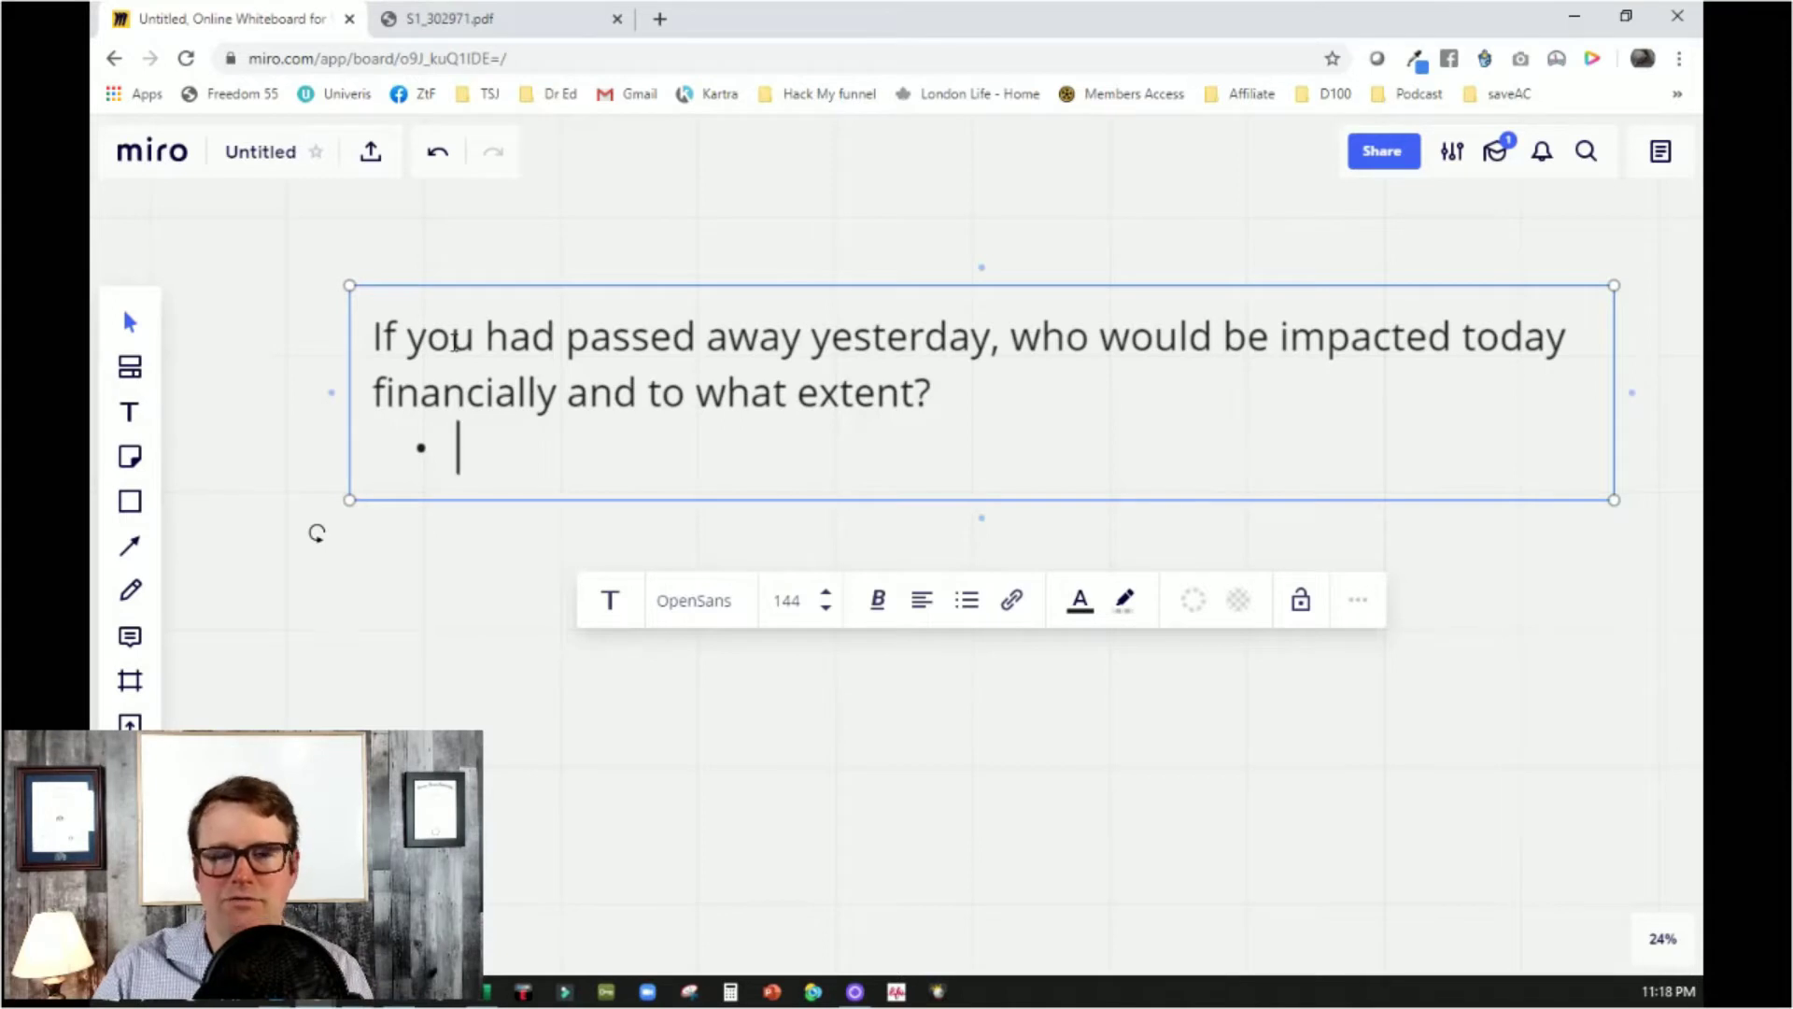
{"action": "type", "text": "Wife"}
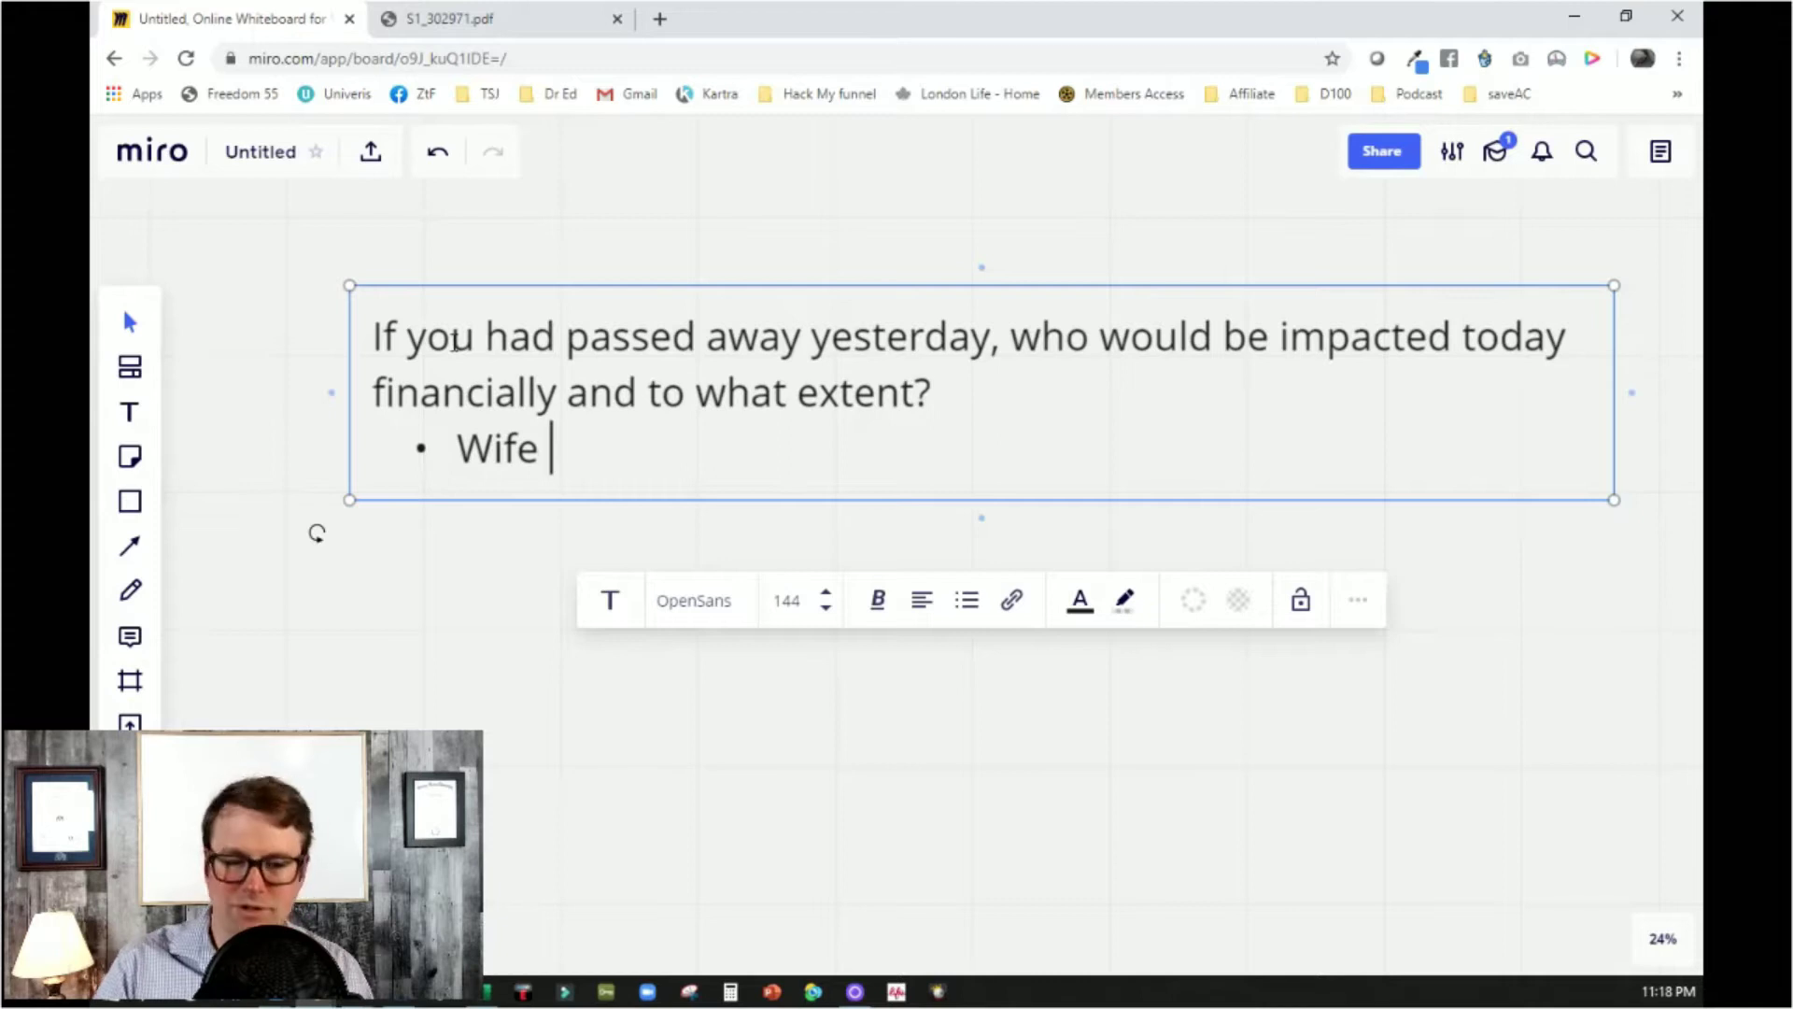
{"action": "type", "text": " - Spouse"}
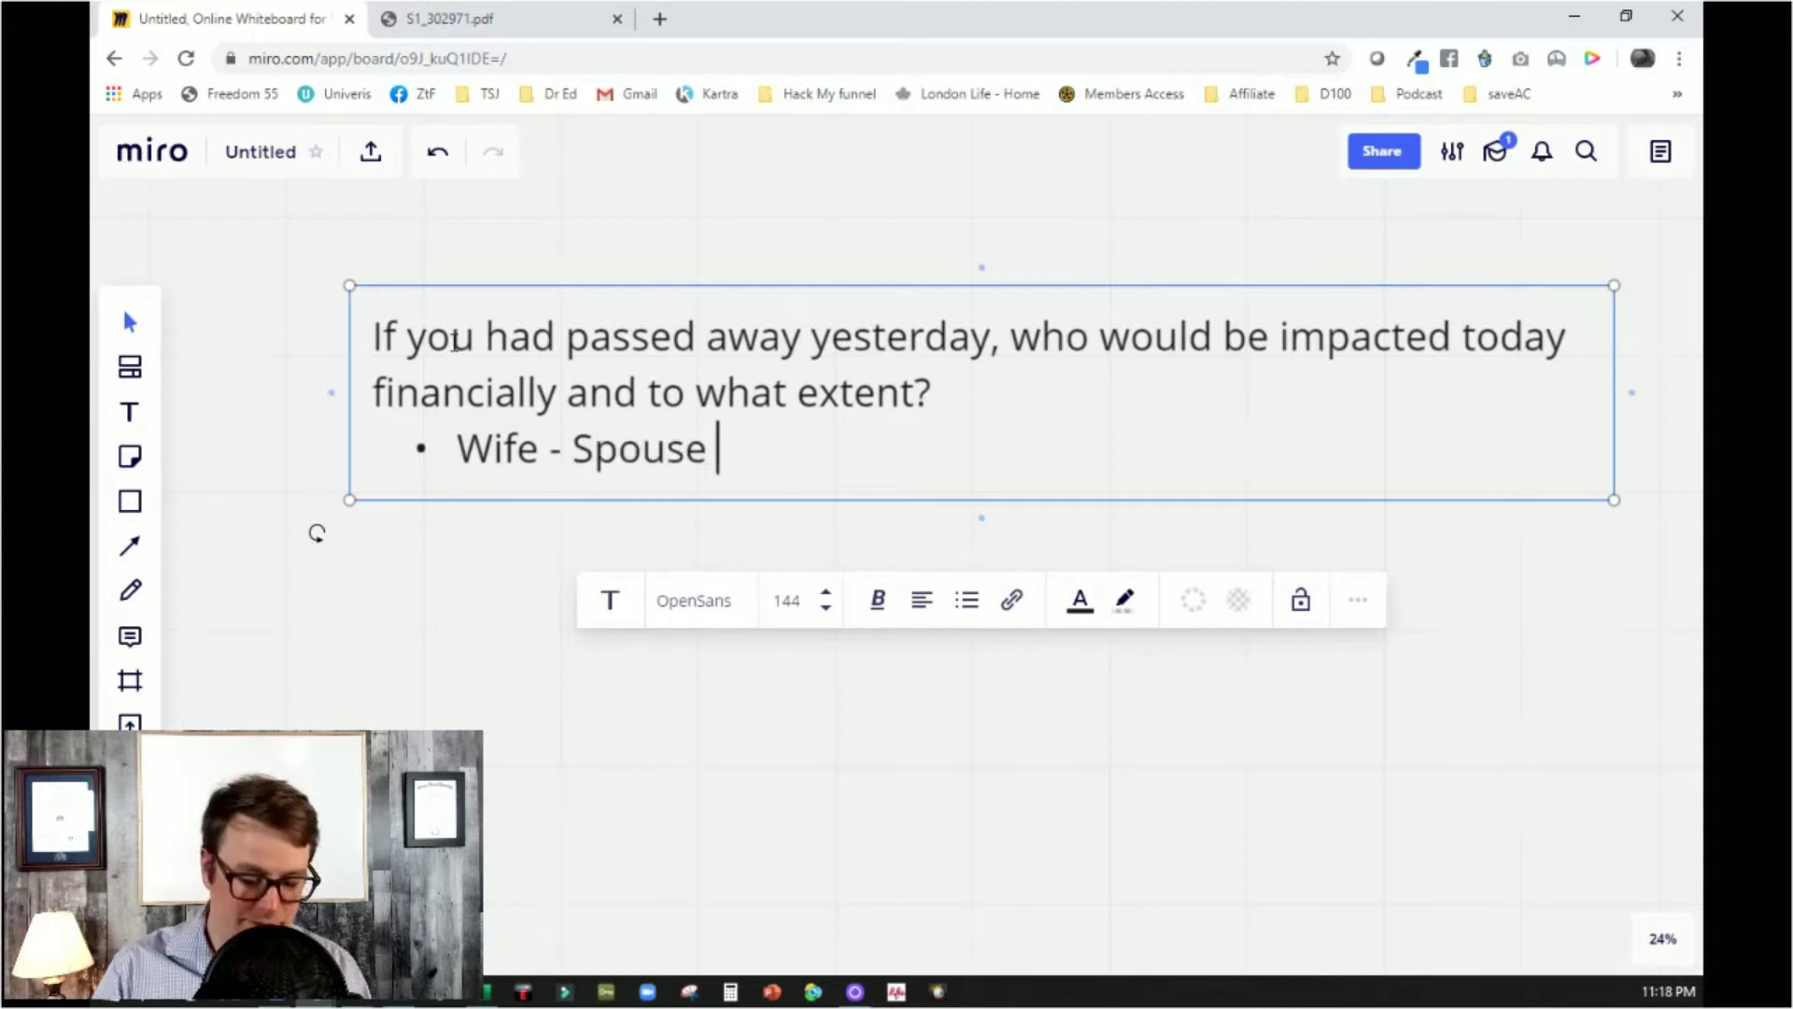
{"action": "type", "text": " - Partner"}
{"action": "key", "text": "Return"}
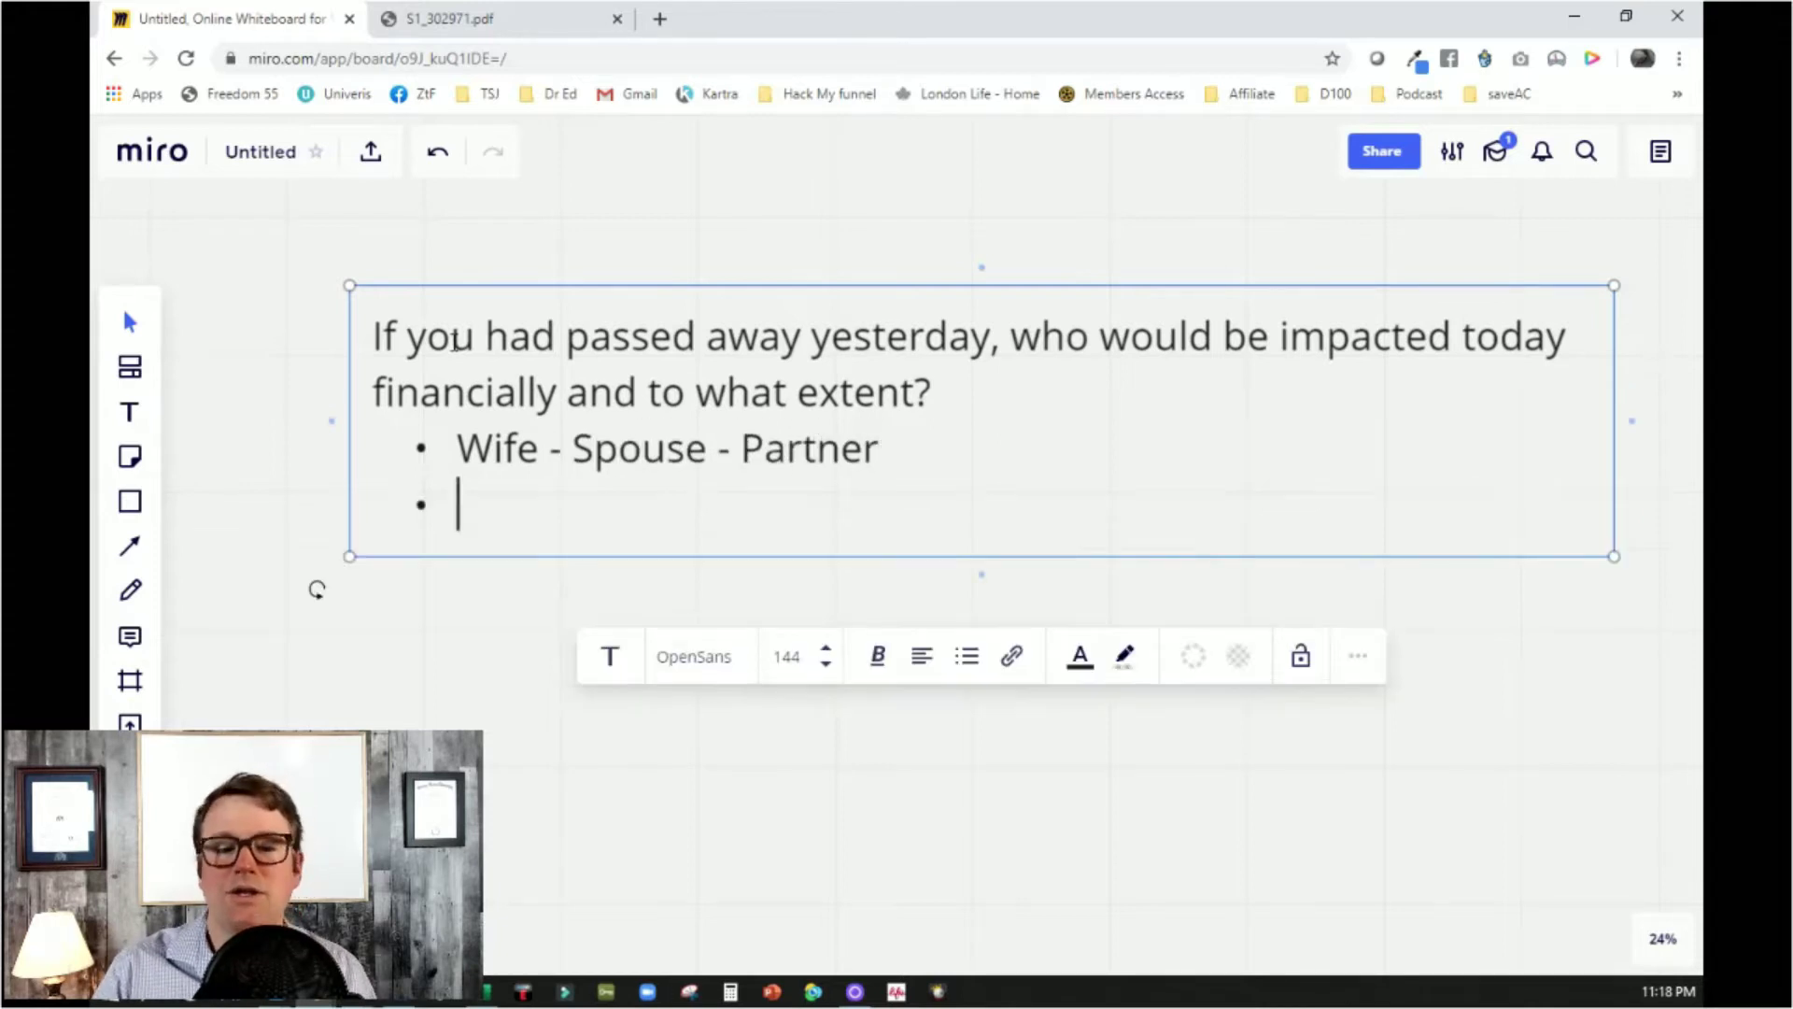
{"action": "type", "text": "Kids"}
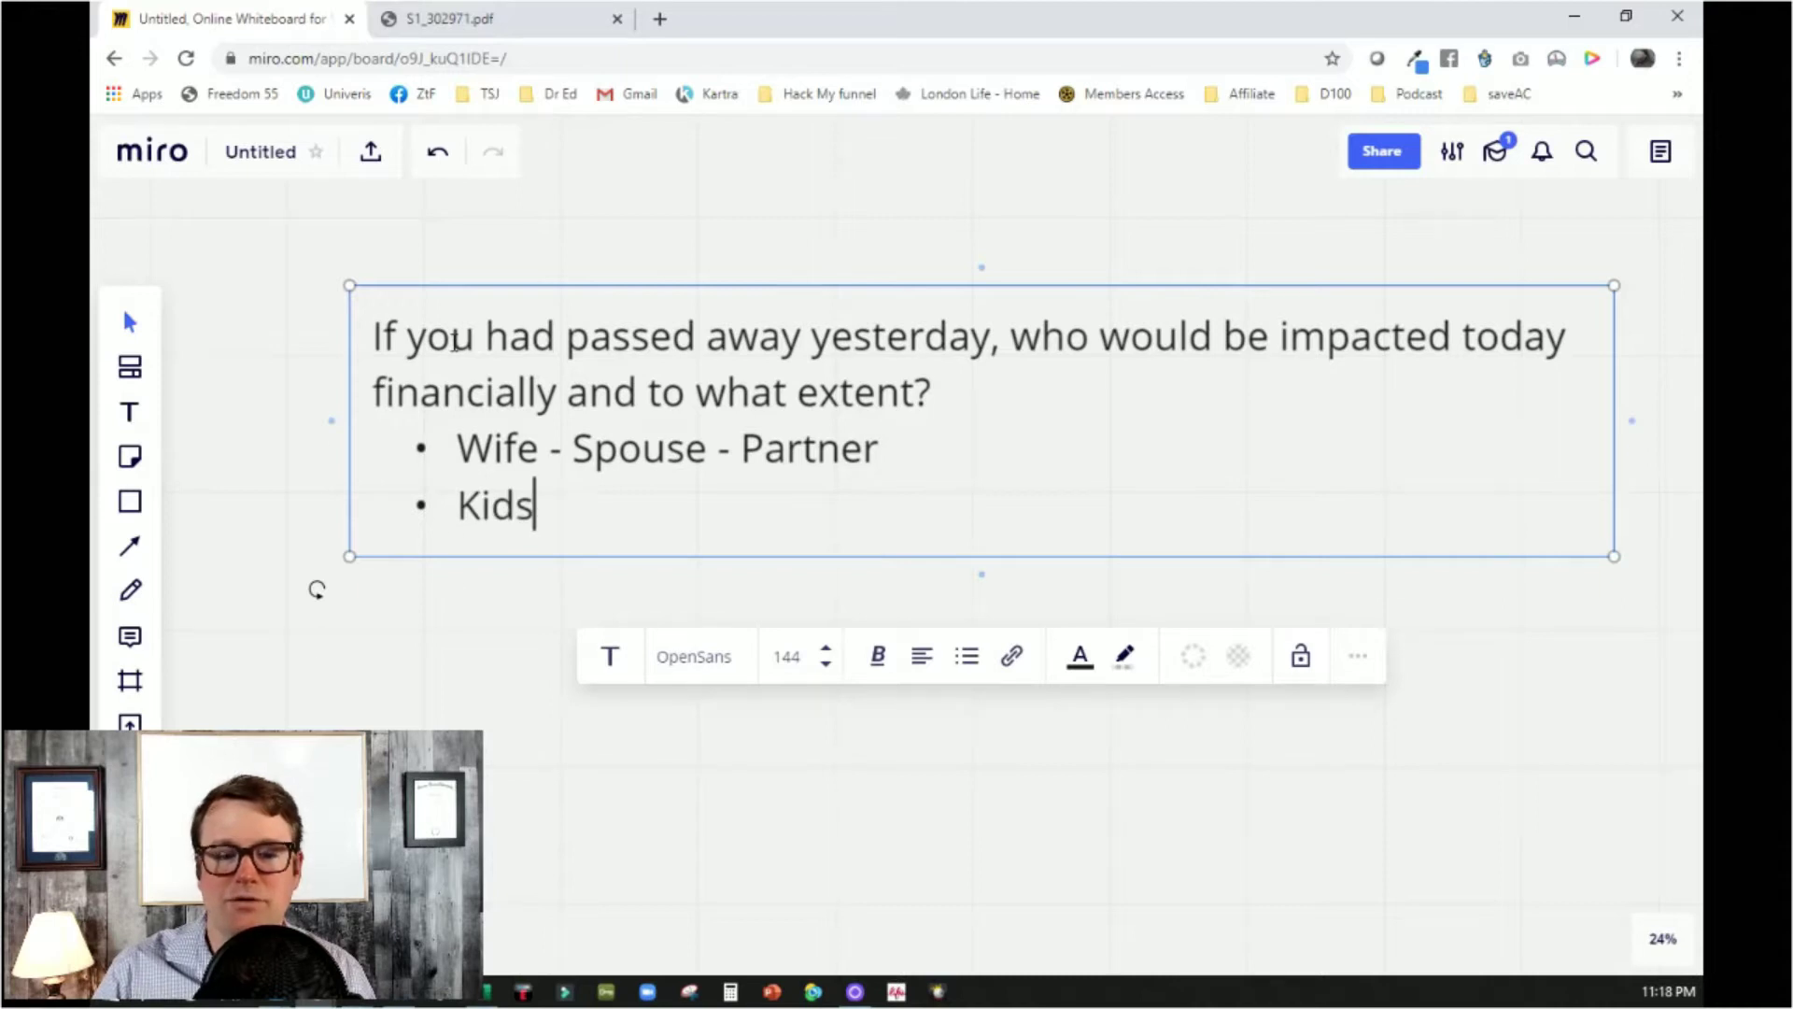
{"action": "key", "text": "Return"}
{"action": "type", "text": "Business partner"}
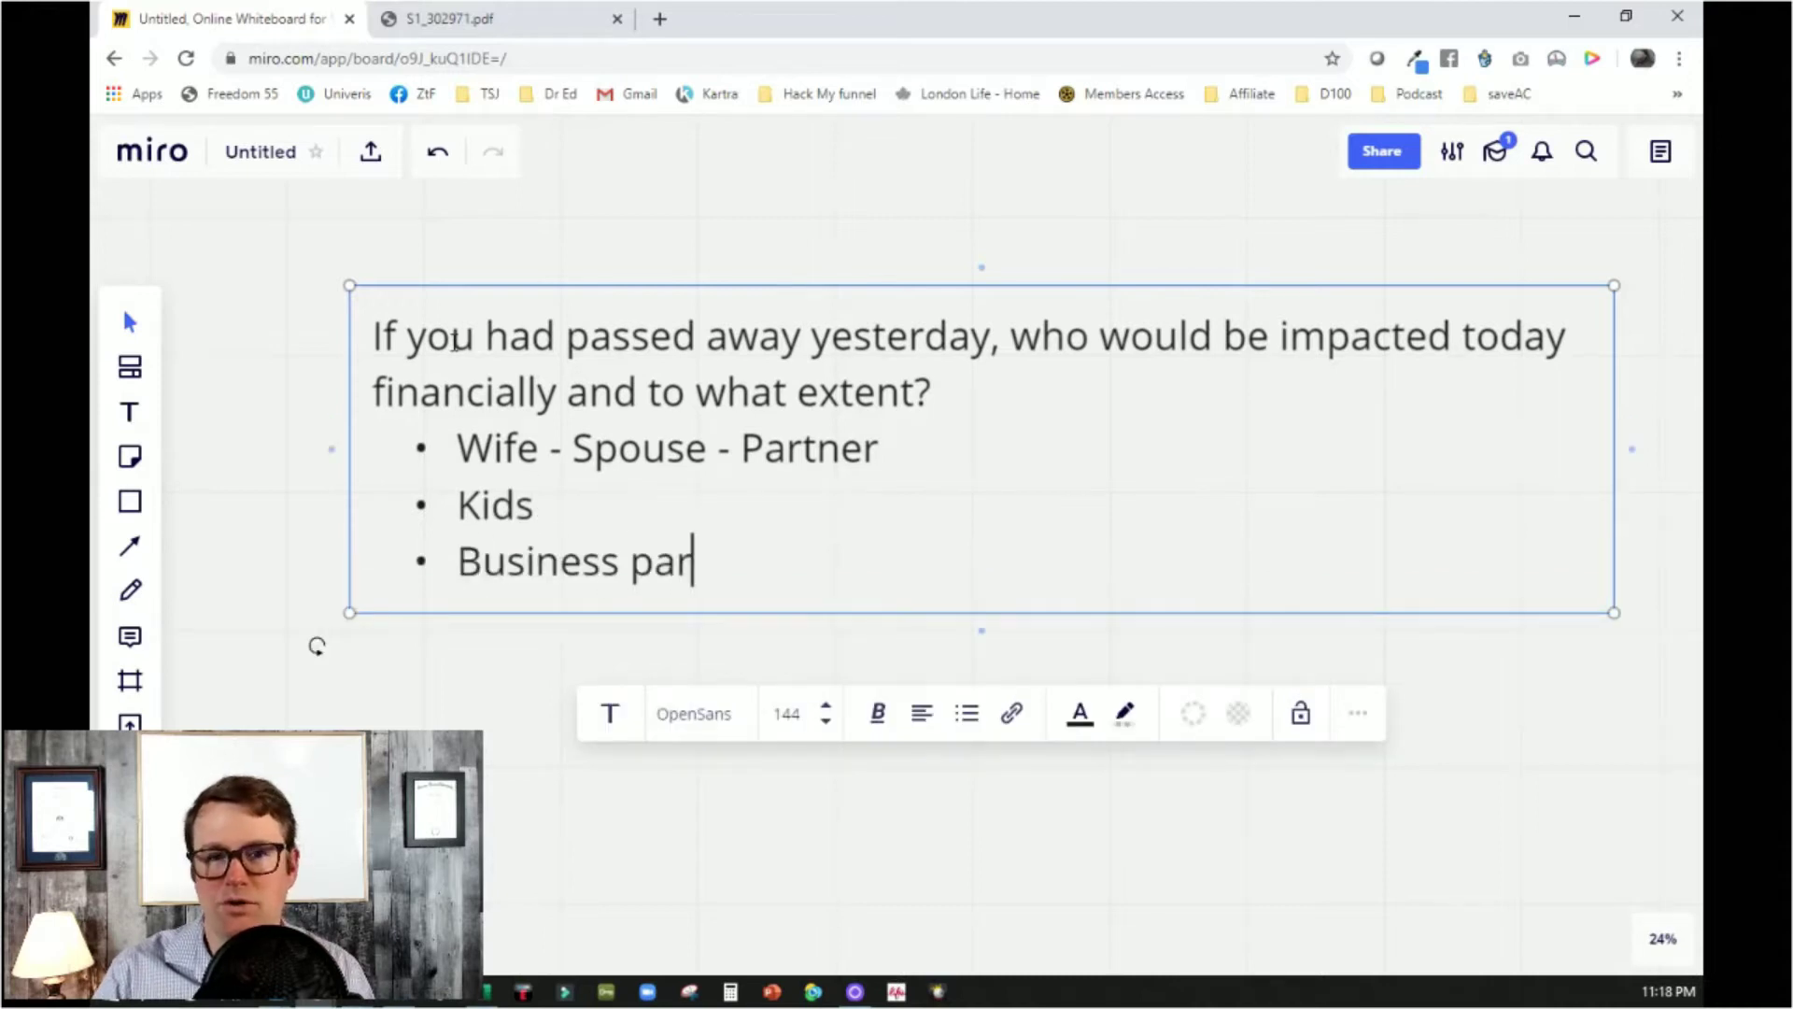
{"action": "key", "text": "Return"}
{"action": "type", "text": "Charity"}
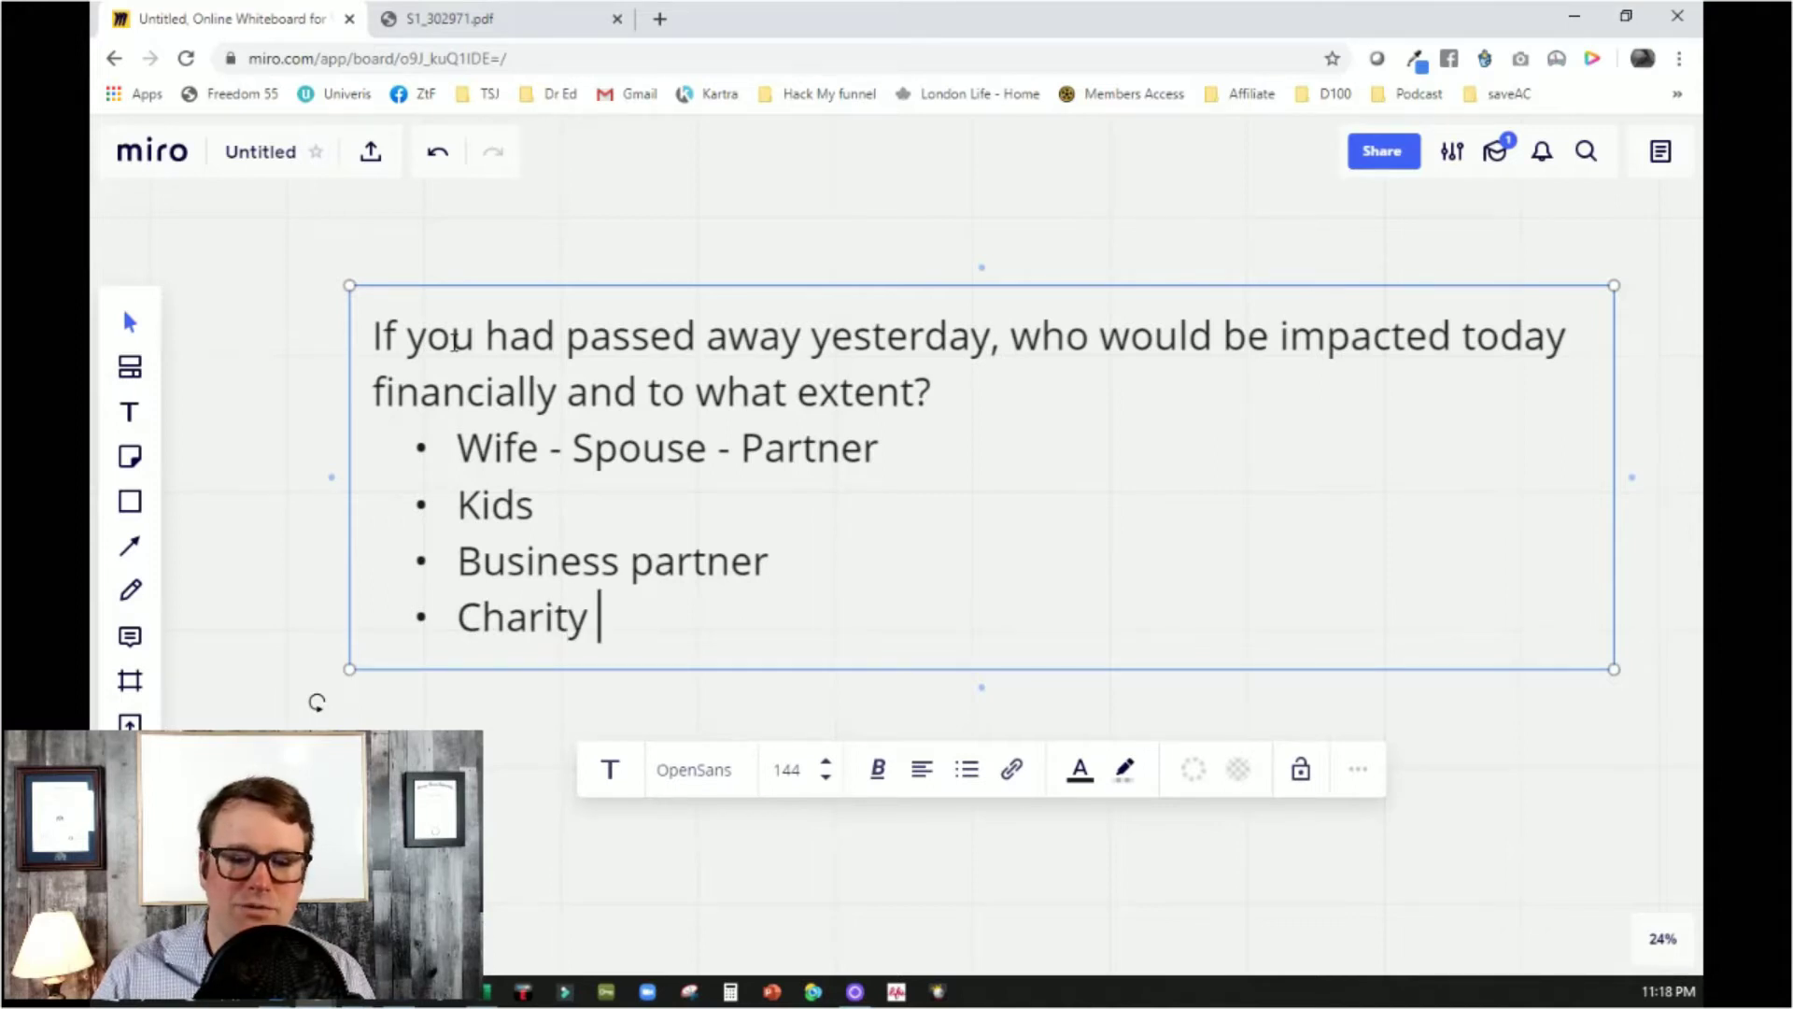
{"action": "type", "text": "- Church"}
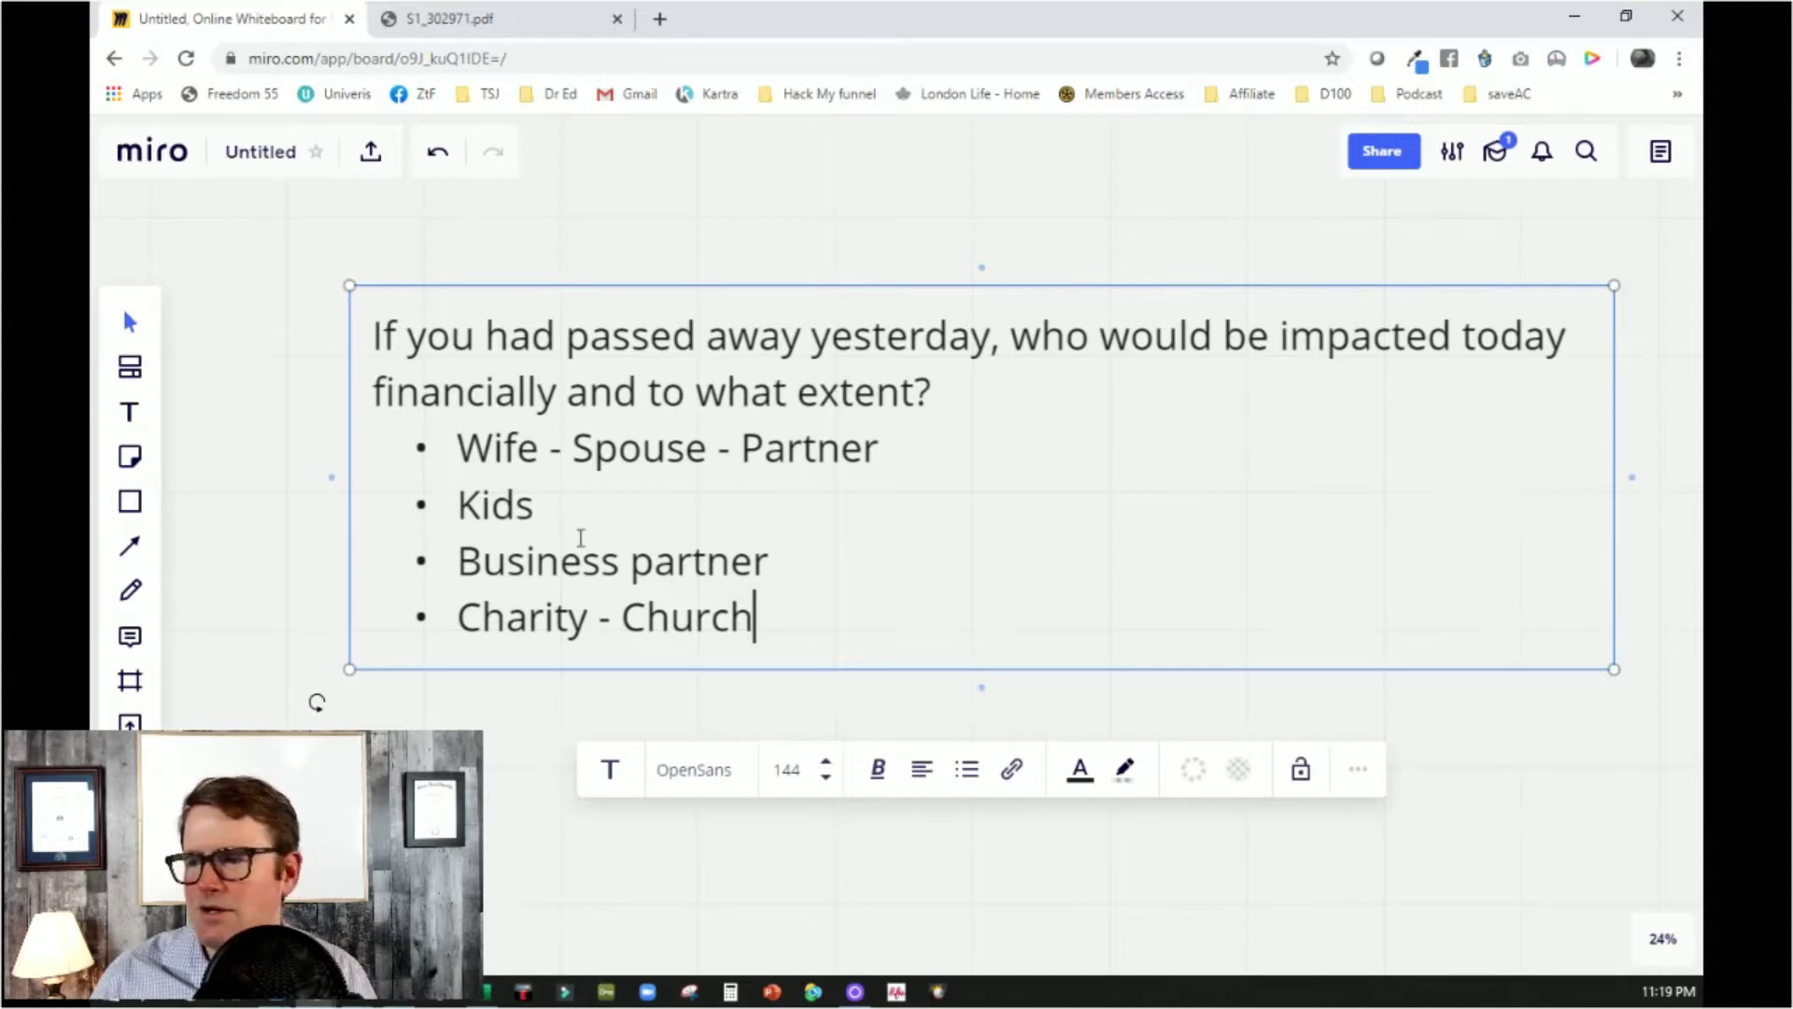
Draw a large rectangle in an empty area of the board
{"action": "left_click_drag", "start_coordinate": [462, 742], "coordinate": [373, 867]}
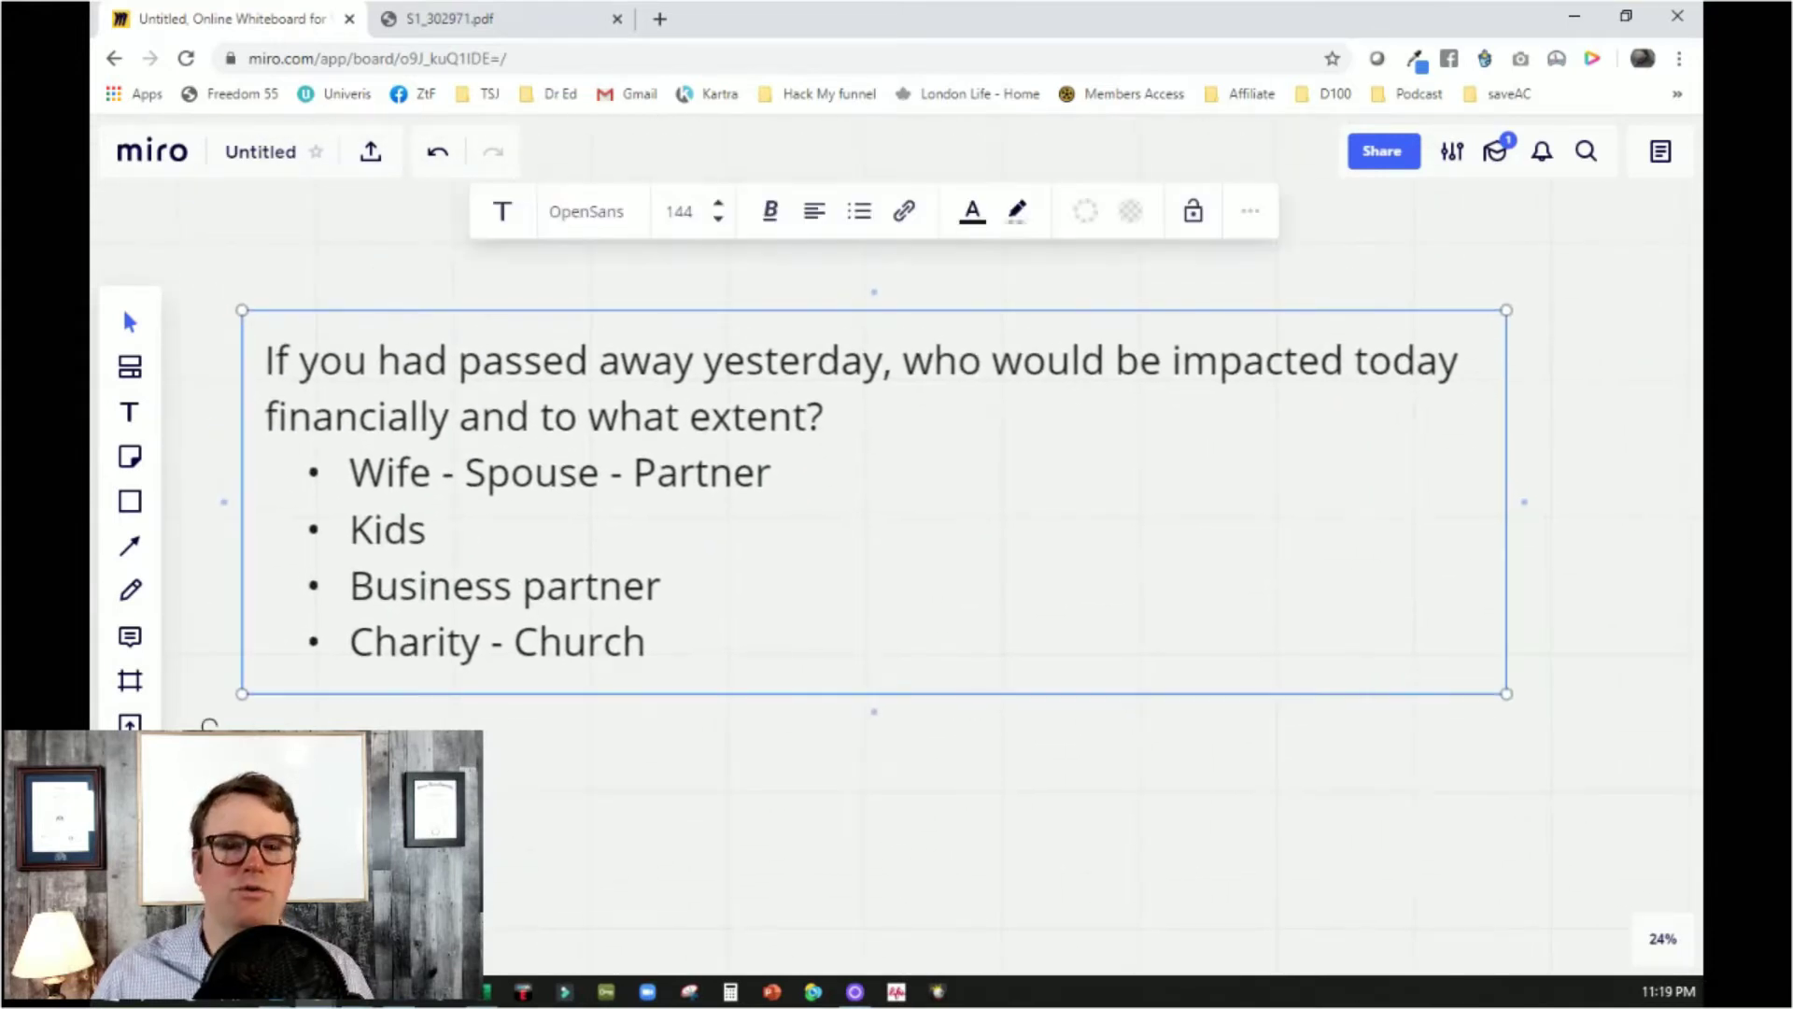
{"action": "scroll", "coordinate": [356, 593], "scroll_direction": "down", "scroll_amount": 8}
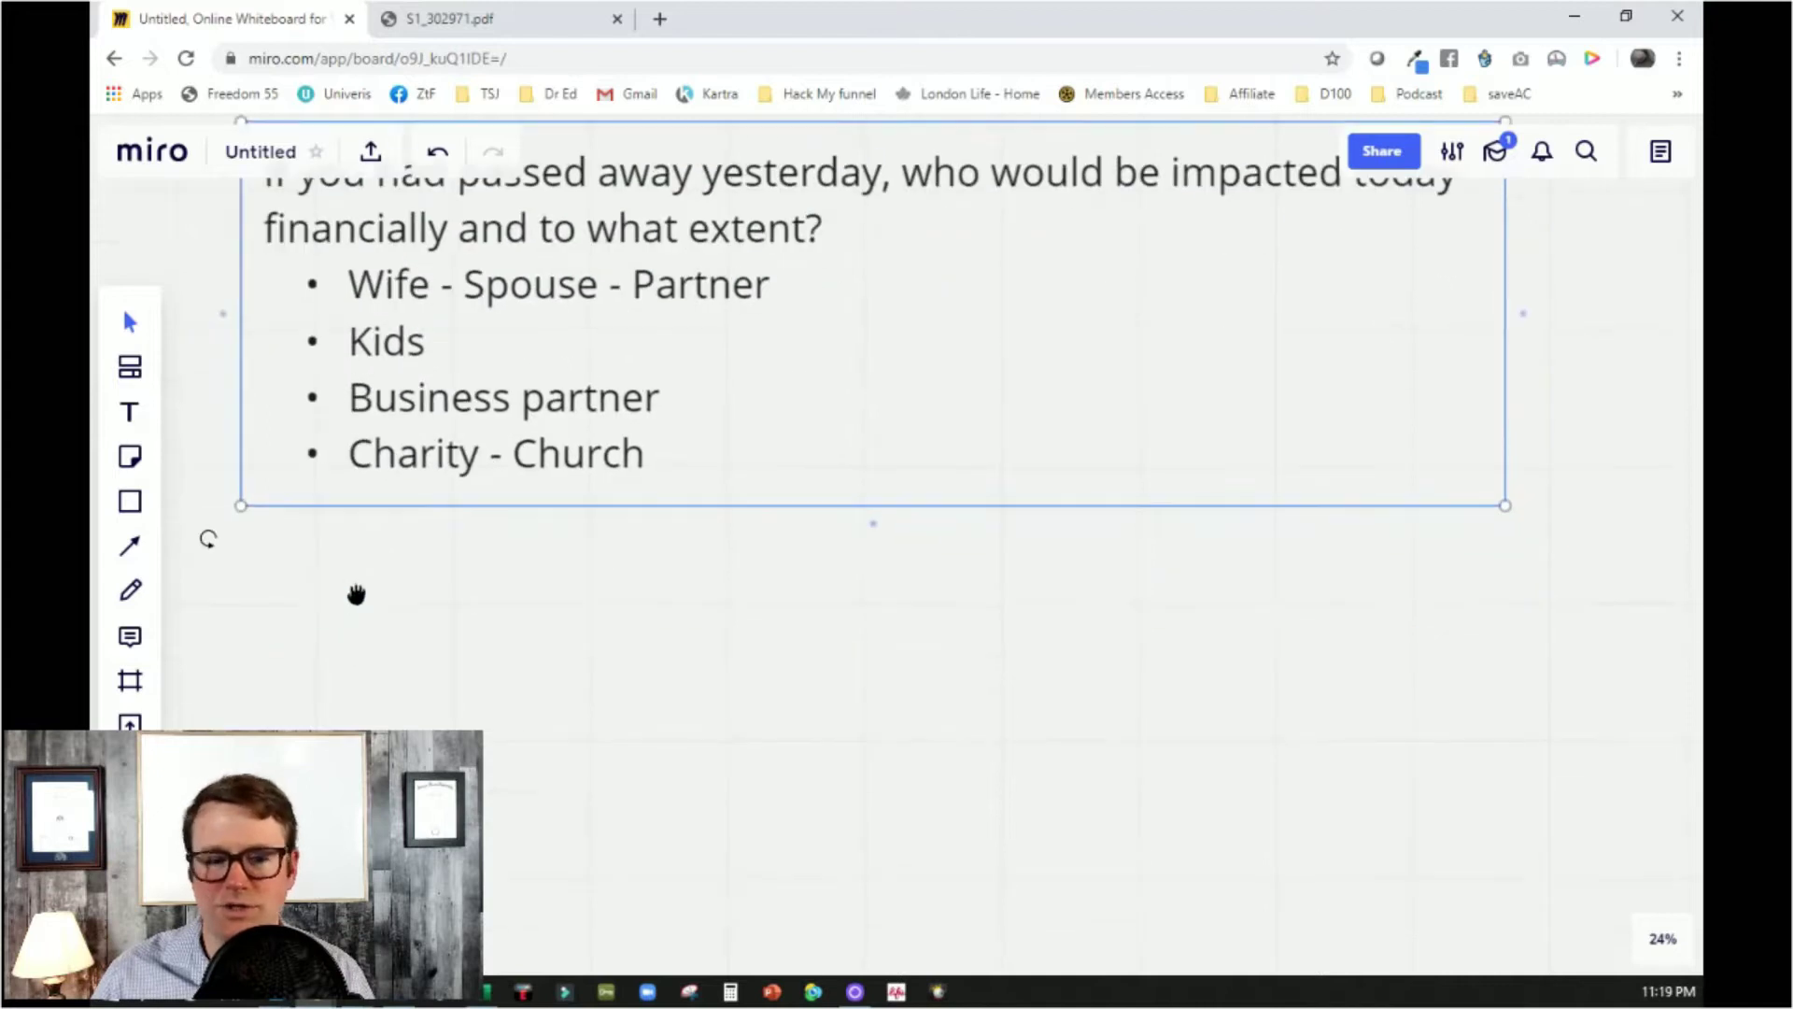
{"action": "key", "text": "r"}
{"action": "left_click_drag", "start_coordinate": [351, 295], "coordinate": [1207, 787]}
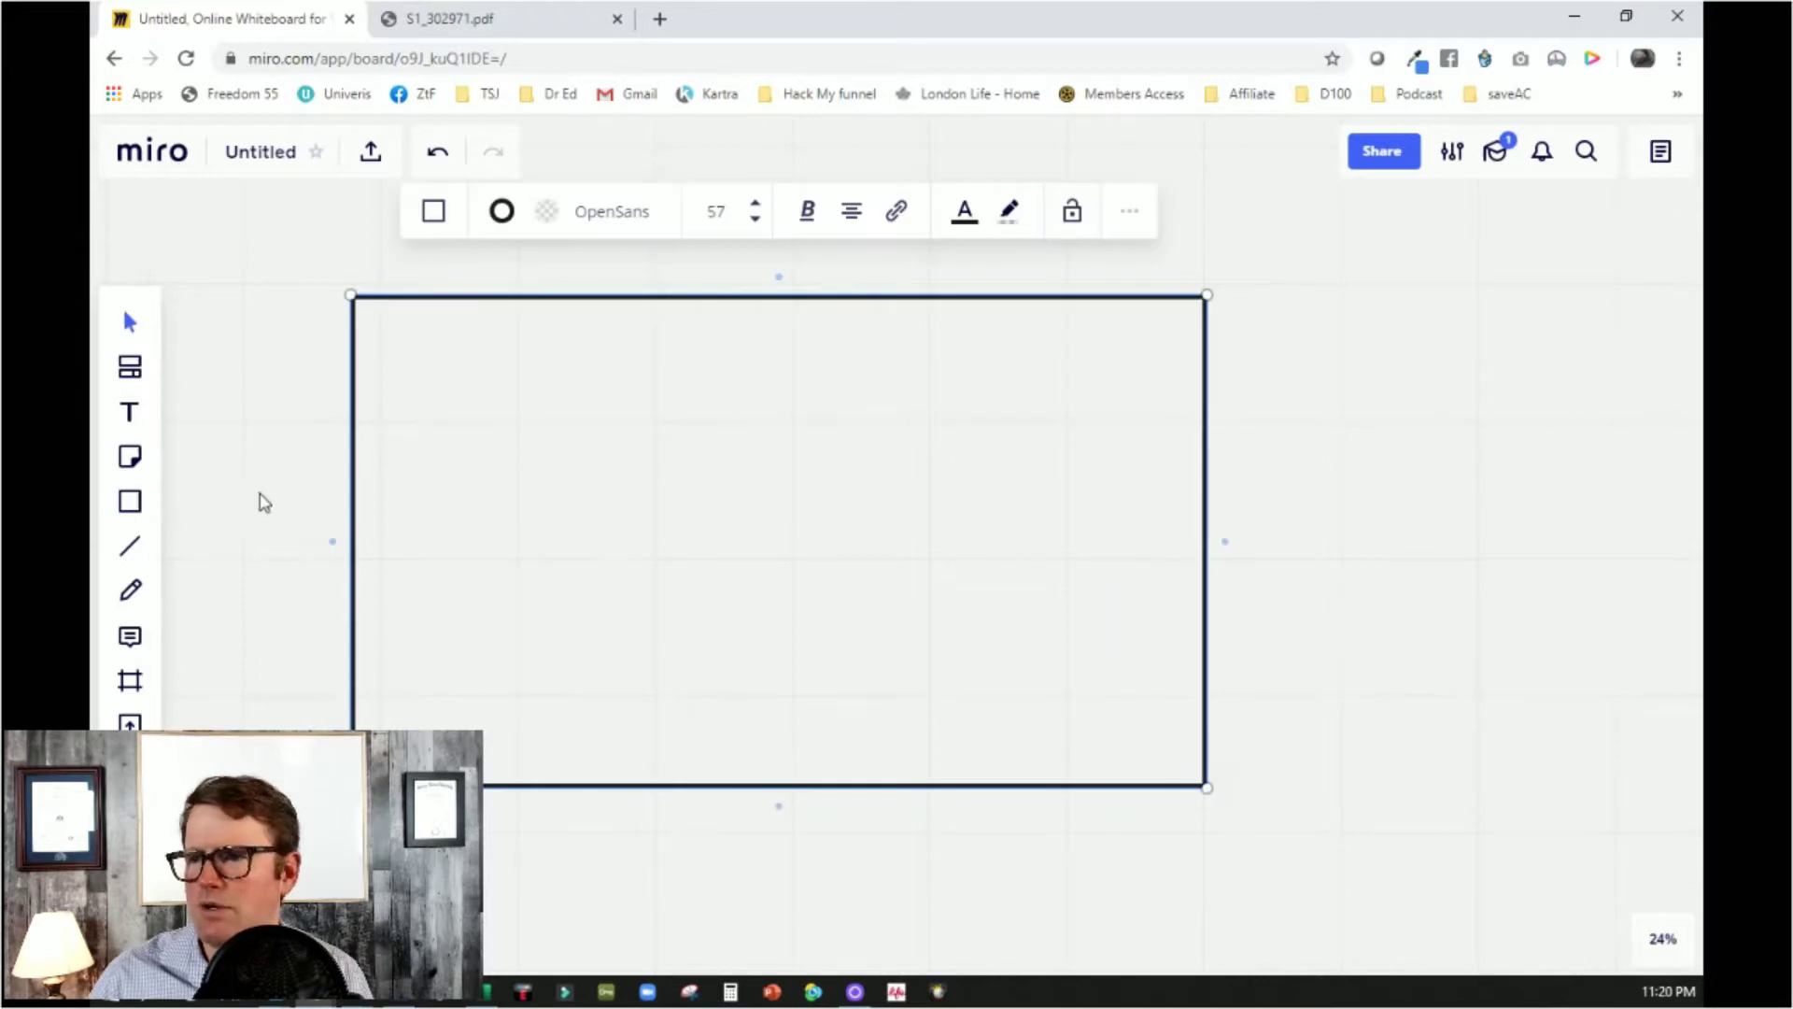
Pen two vertical lines splitting the rectangle into three columns, then place a text box at its left edge
{"action": "left_click", "coordinate": [132, 545]}
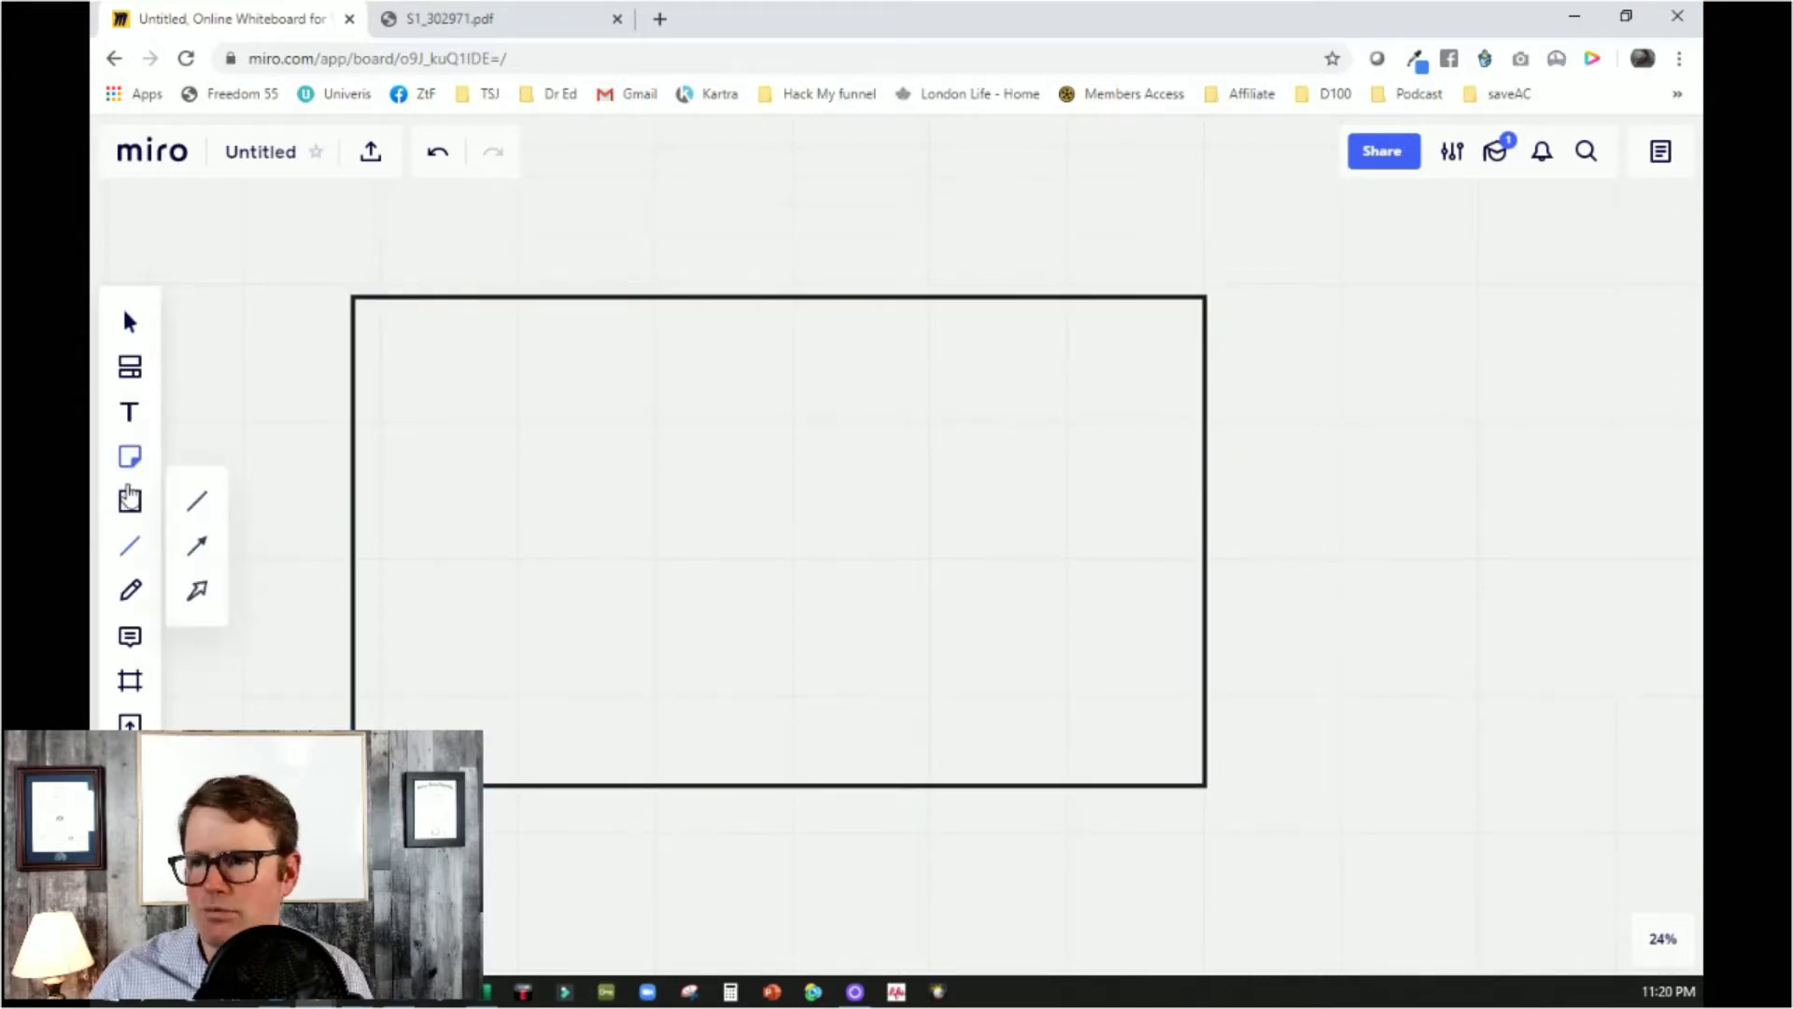
{"action": "left_click", "coordinate": [131, 589]}
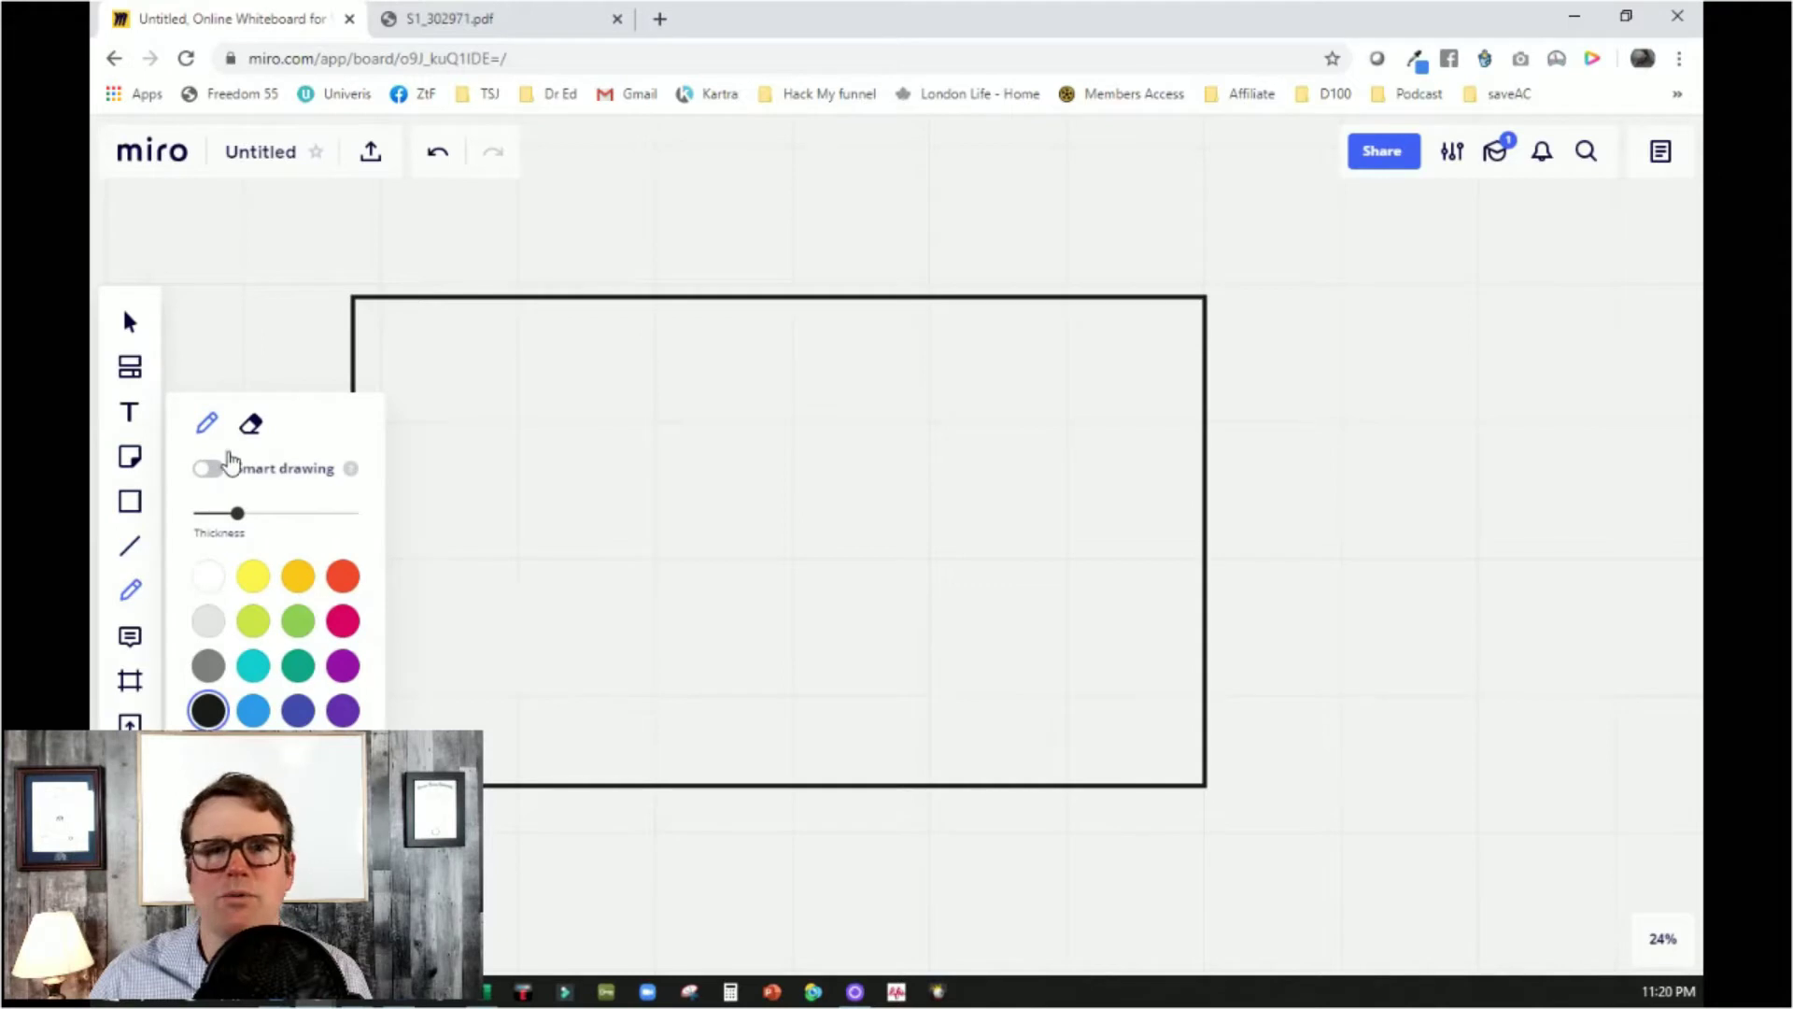
{"action": "left_click_drag", "start_coordinate": [631, 299], "coordinate": [644, 771]}
{"action": "left_click_drag", "start_coordinate": [904, 297], "coordinate": [921, 776]}
{"action": "left_click", "coordinate": [131, 412]}
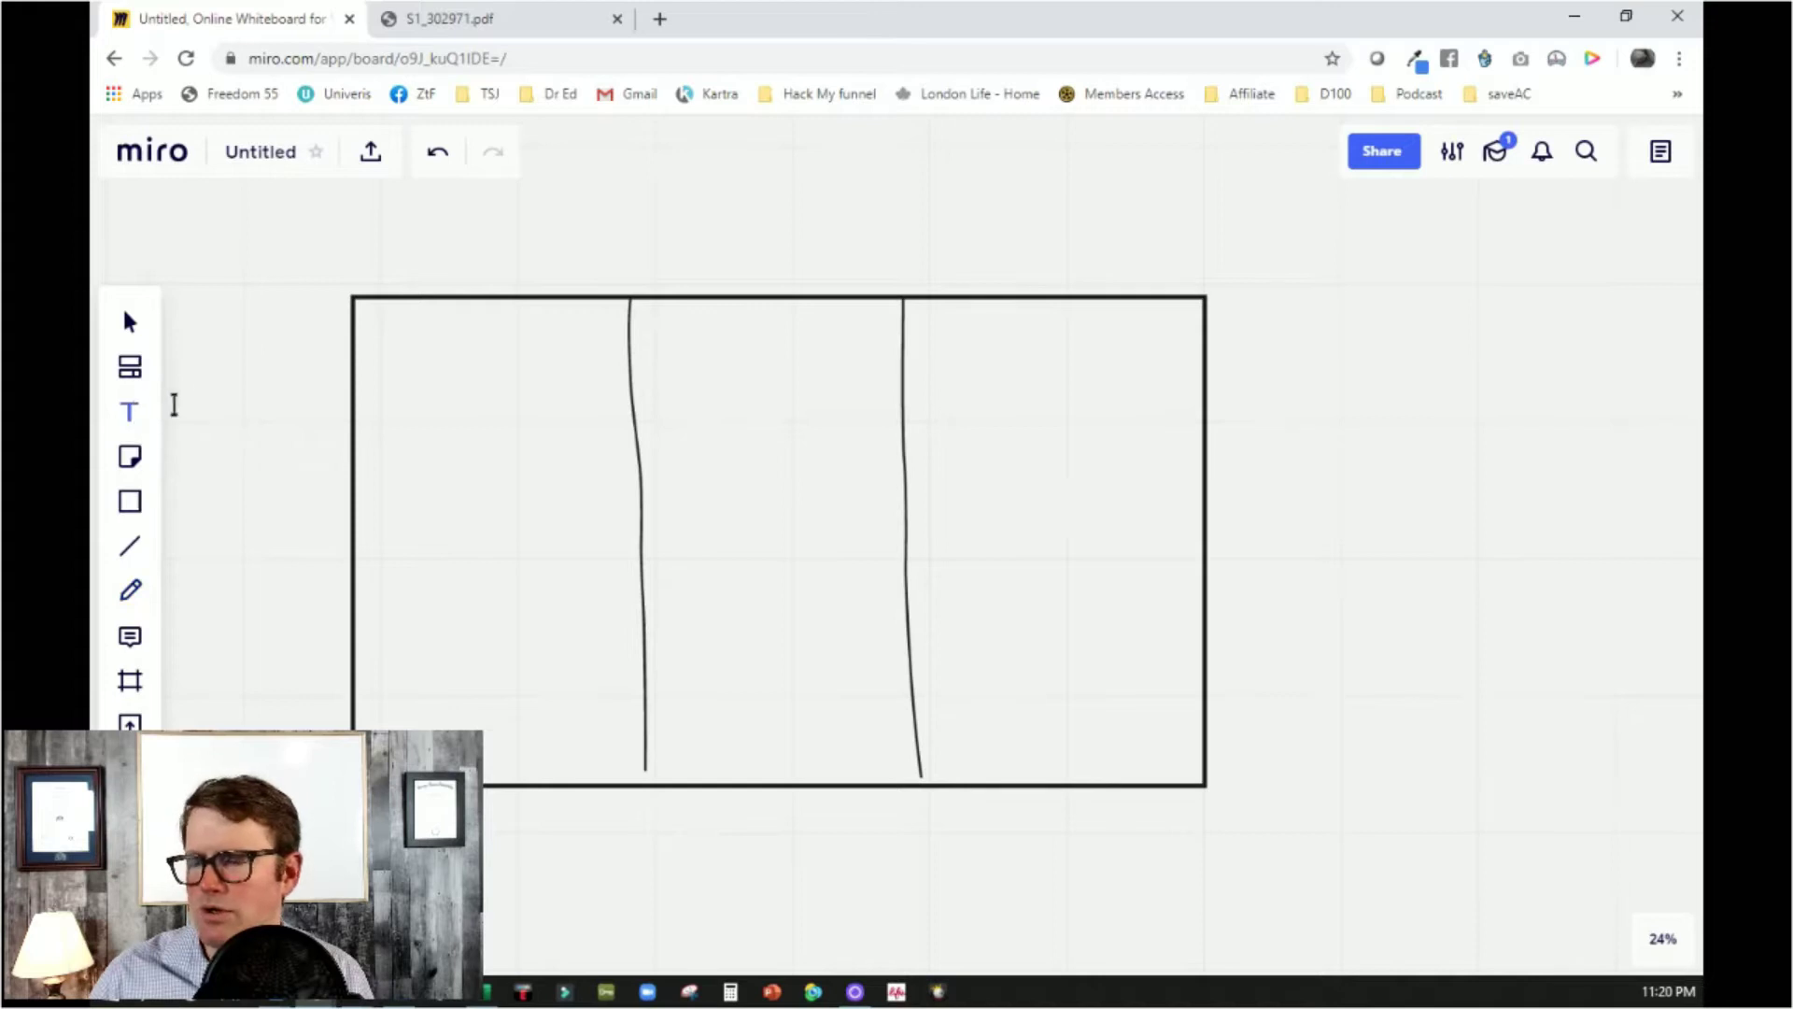
{"action": "left_click_drag", "start_coordinate": [184, 354], "coordinate": [313, 369]}
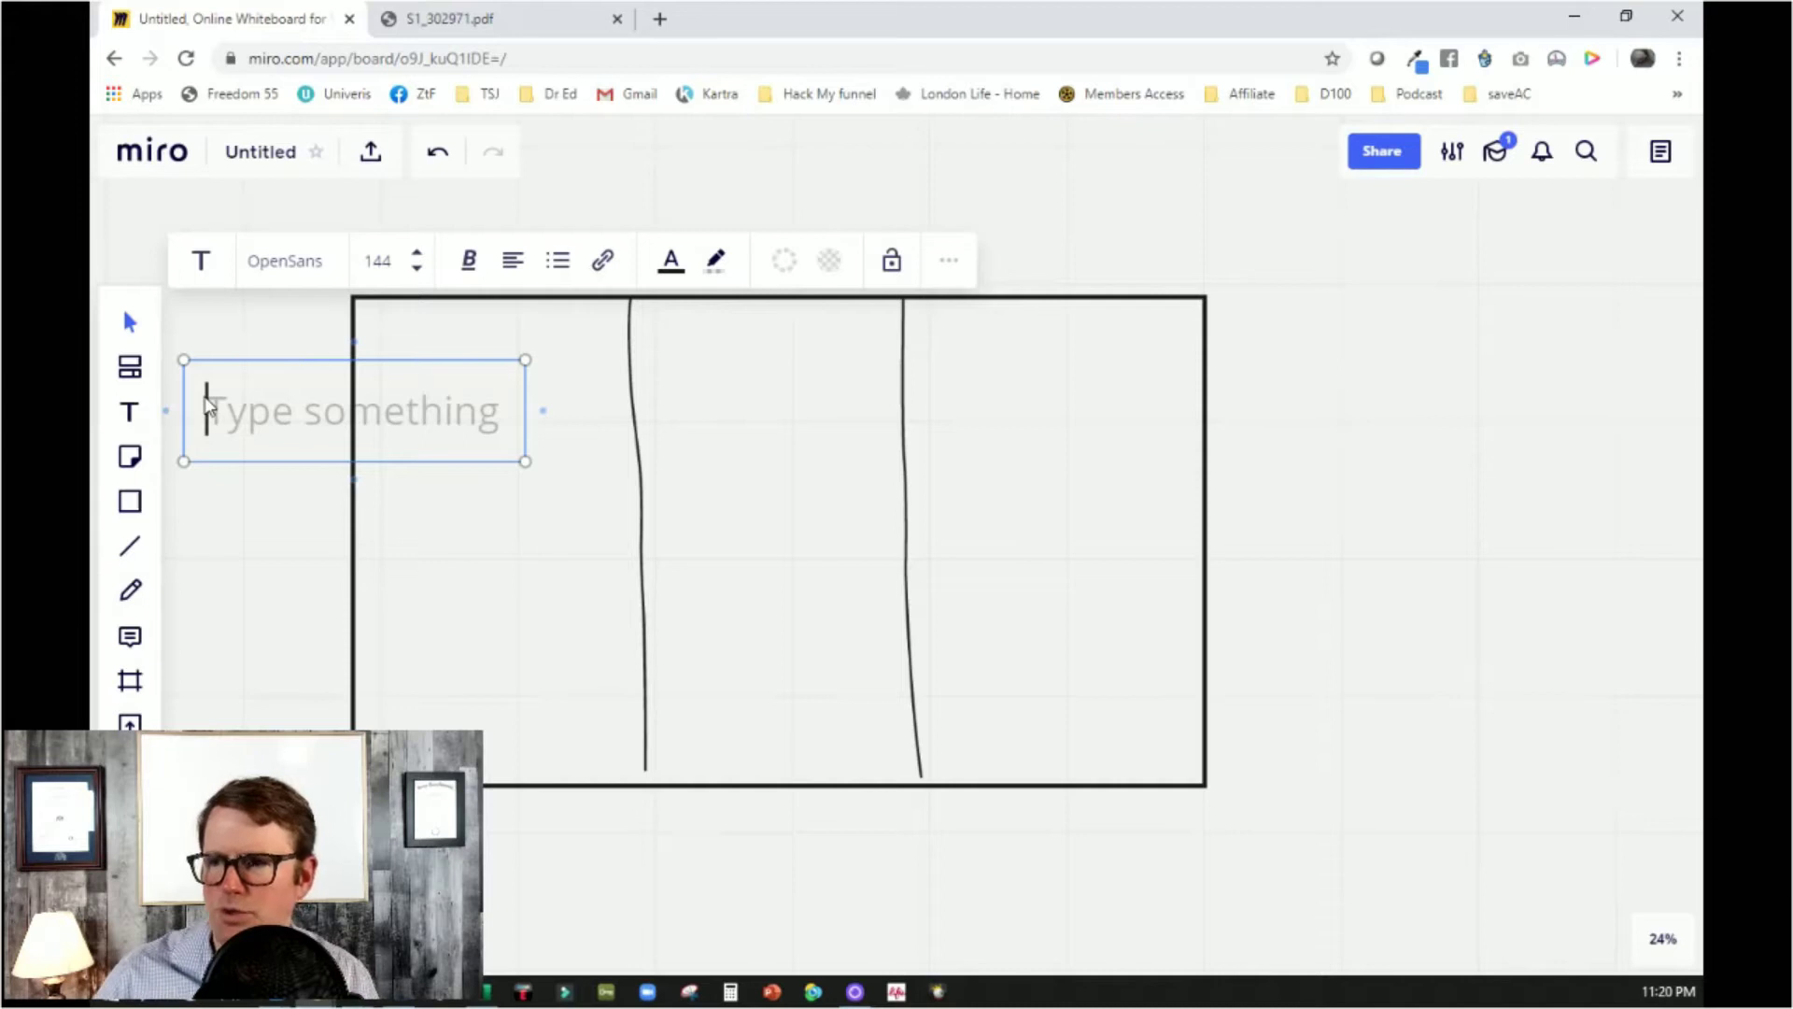
Type the row labels Passing Away, Illness, Injury and Emergency on separate lines
{"action": "left_click_drag", "start_coordinate": [216, 585], "coordinate": [388, 587]}
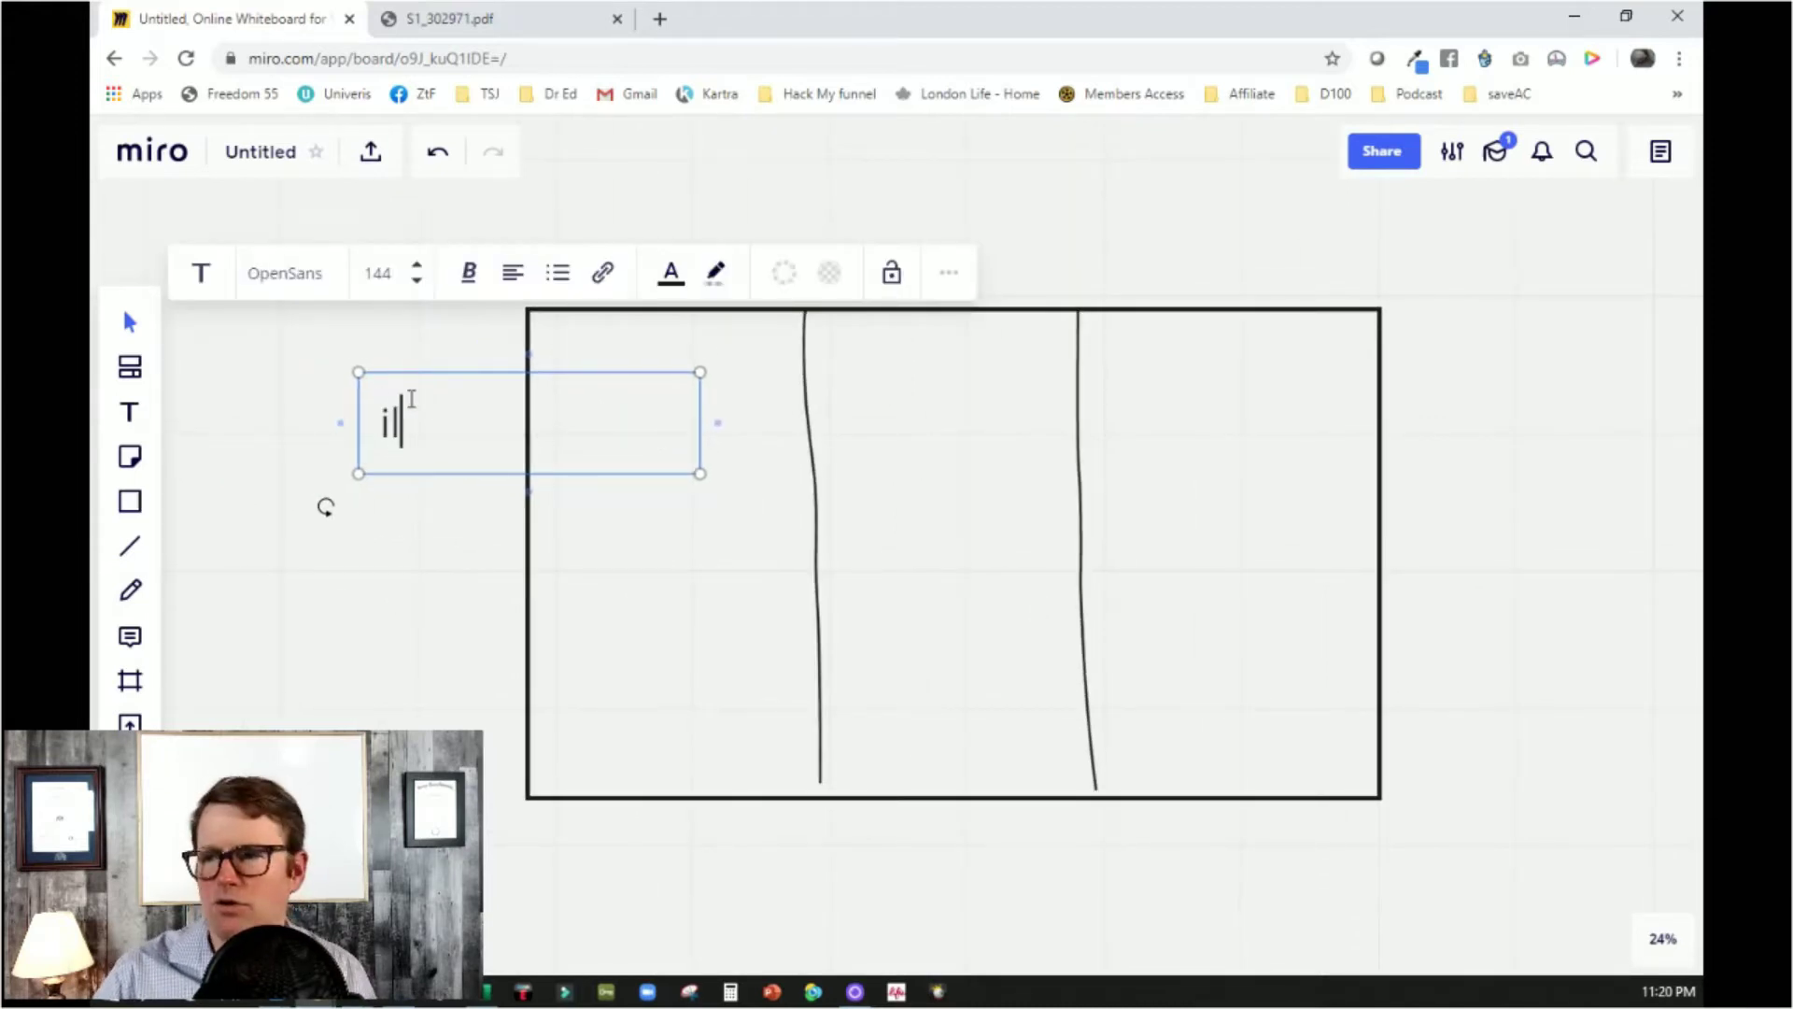
{"action": "type", "text": "Illness"}
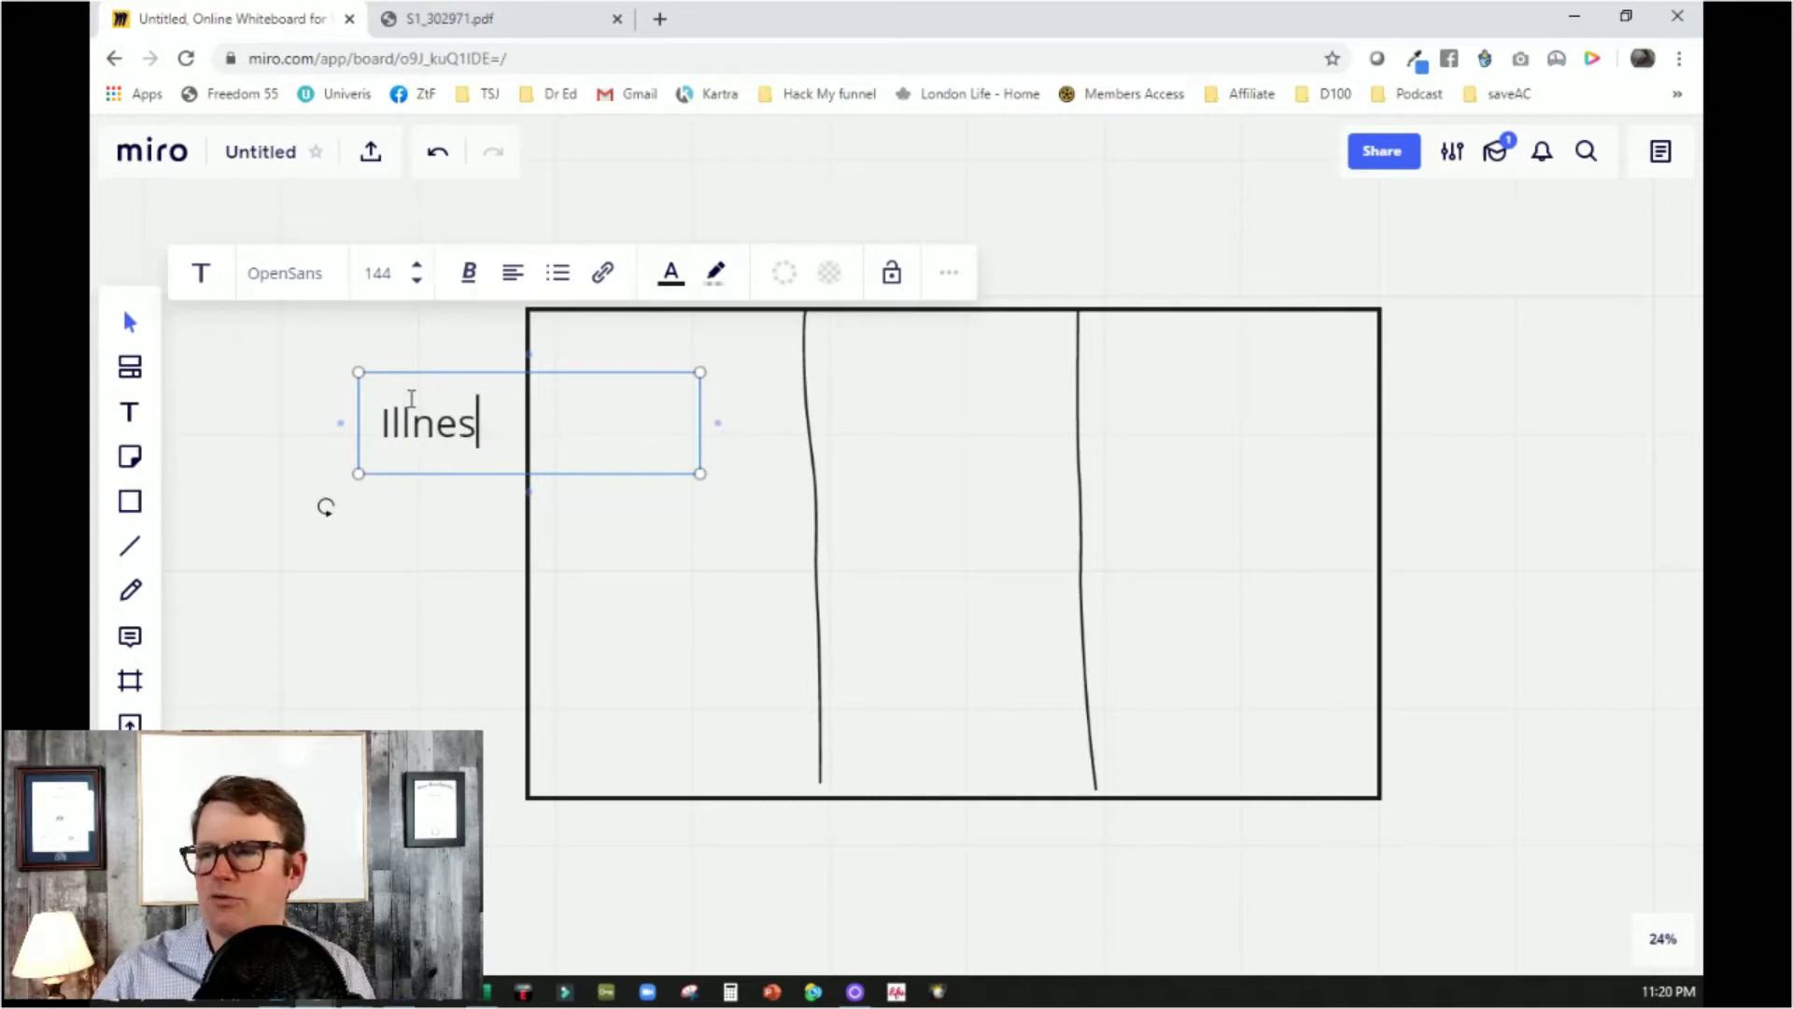
{"action": "key", "text": "Return"}
{"action": "key", "text": "BackSpace"}
{"action": "key", "text": "BackSpace"}
{"action": "key", "text": "BackSpace"}
{"action": "key", "text": "BackSpace"}
{"action": "key", "text": "BackSpace"}
{"action": "key", "text": "BackSpace"}
{"action": "key", "text": "BackSpace"}
{"action": "key", "text": "BackSpace"}
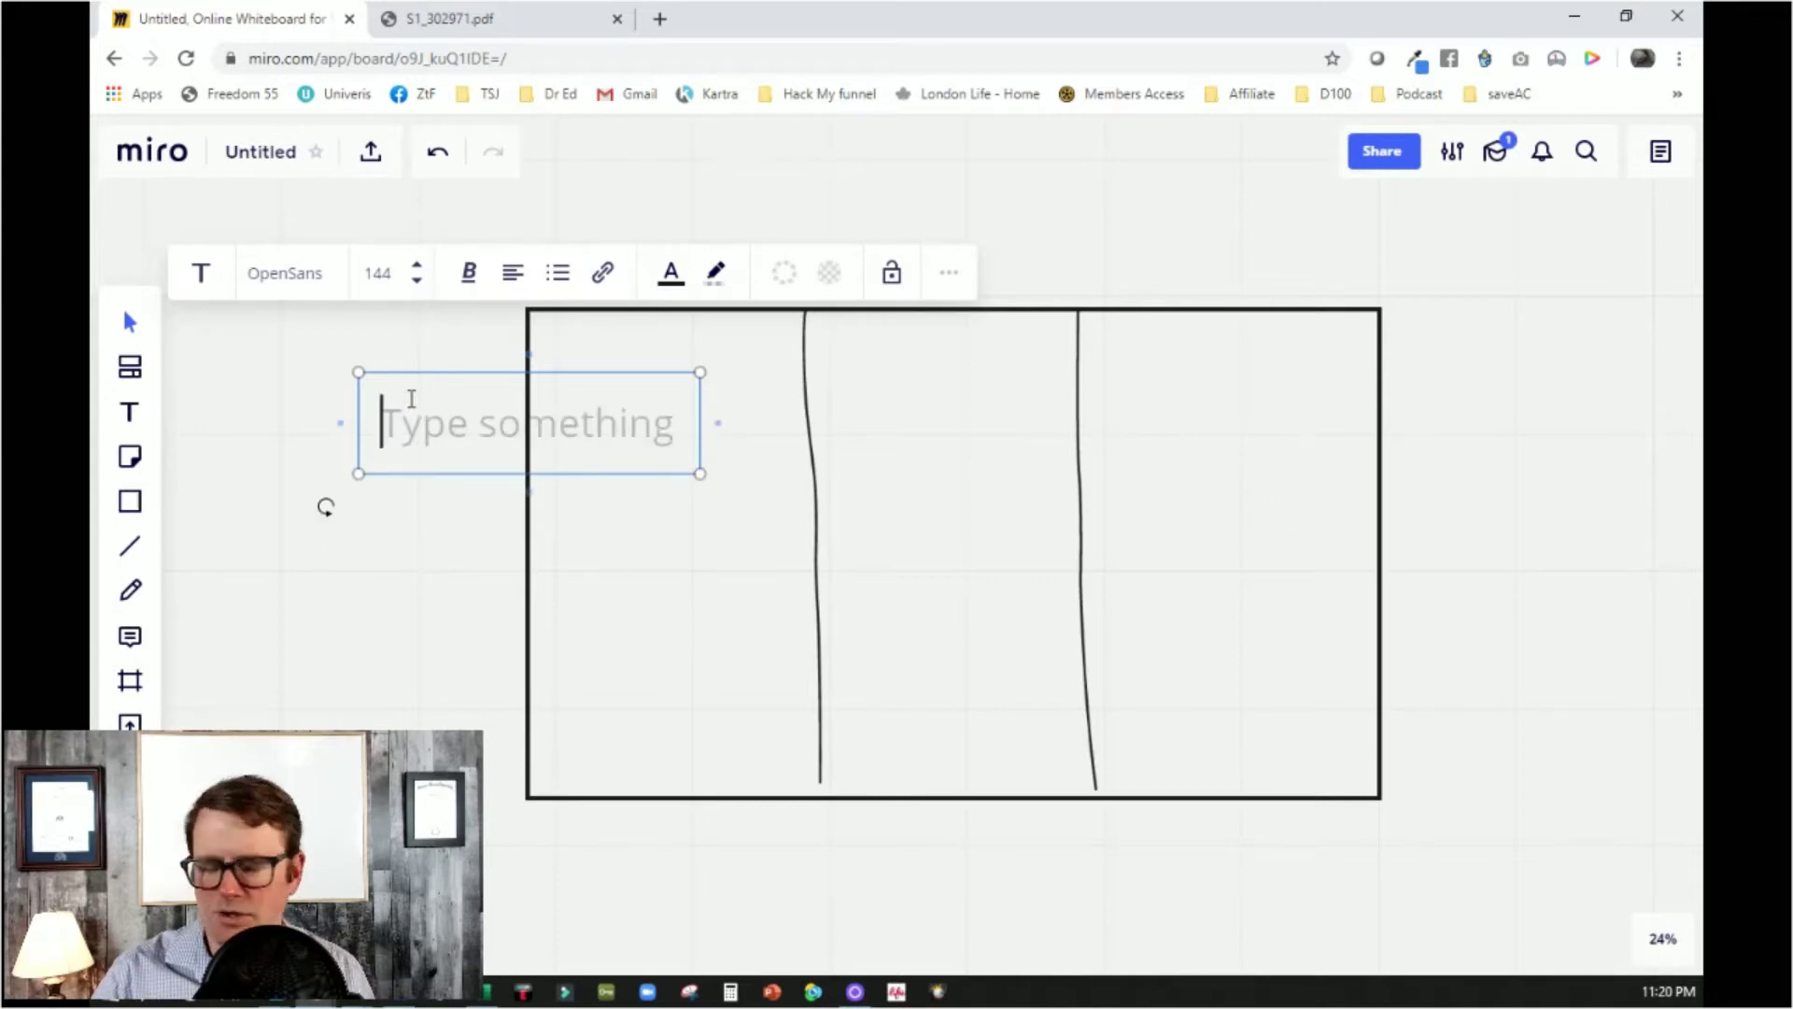
{"action": "type", "text": "Passing AWay"}
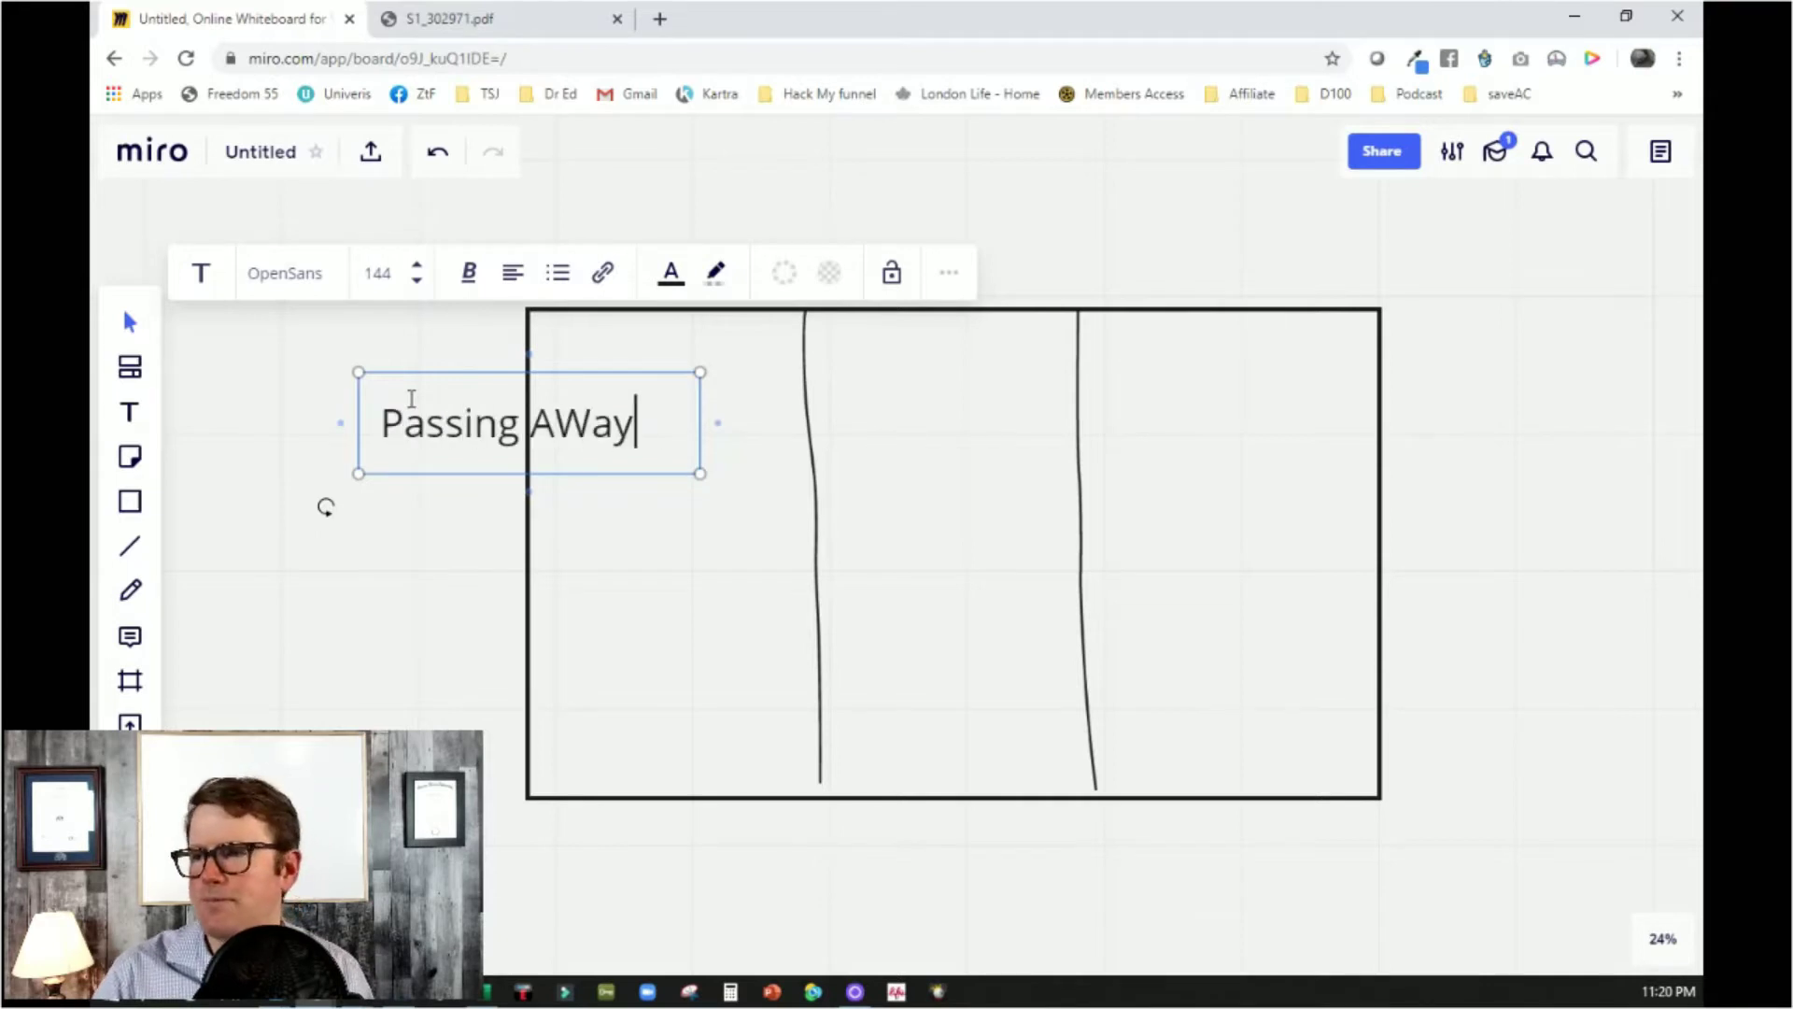
{"action": "key", "text": "BackSpace"}
{"action": "key", "text": "BackSpace"}
{"action": "key", "text": "BackSpace"}
{"action": "key", "text": "BackSpace"}
{"action": "type", "text": "wa"}
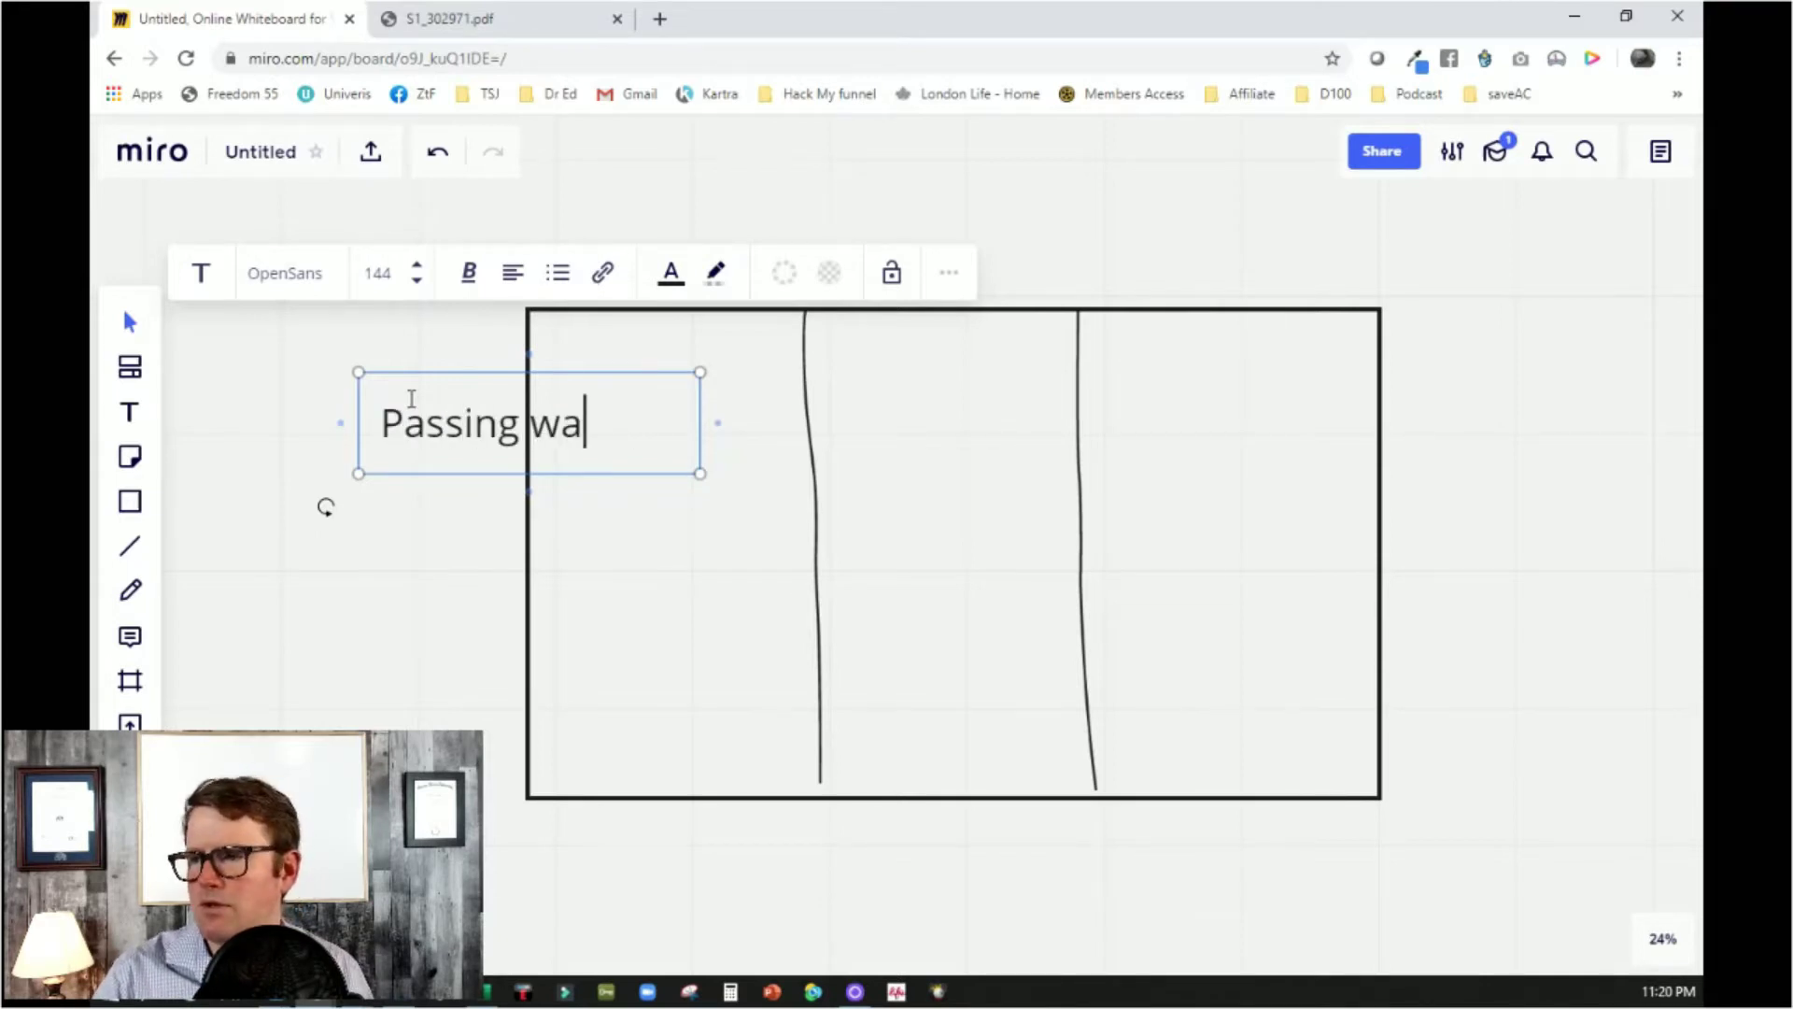
{"action": "key", "text": "BackSpace"}
{"action": "key", "text": "BackSpace"}
{"action": "type", "text": "Away"}
{"action": "key", "text": "Return"}
{"action": "key", "text": "Return"}
{"action": "type", "text": "Illness"}
{"action": "key", "text": "Return"}
{"action": "key", "text": "Return"}
{"action": "type", "text": "Injury"}
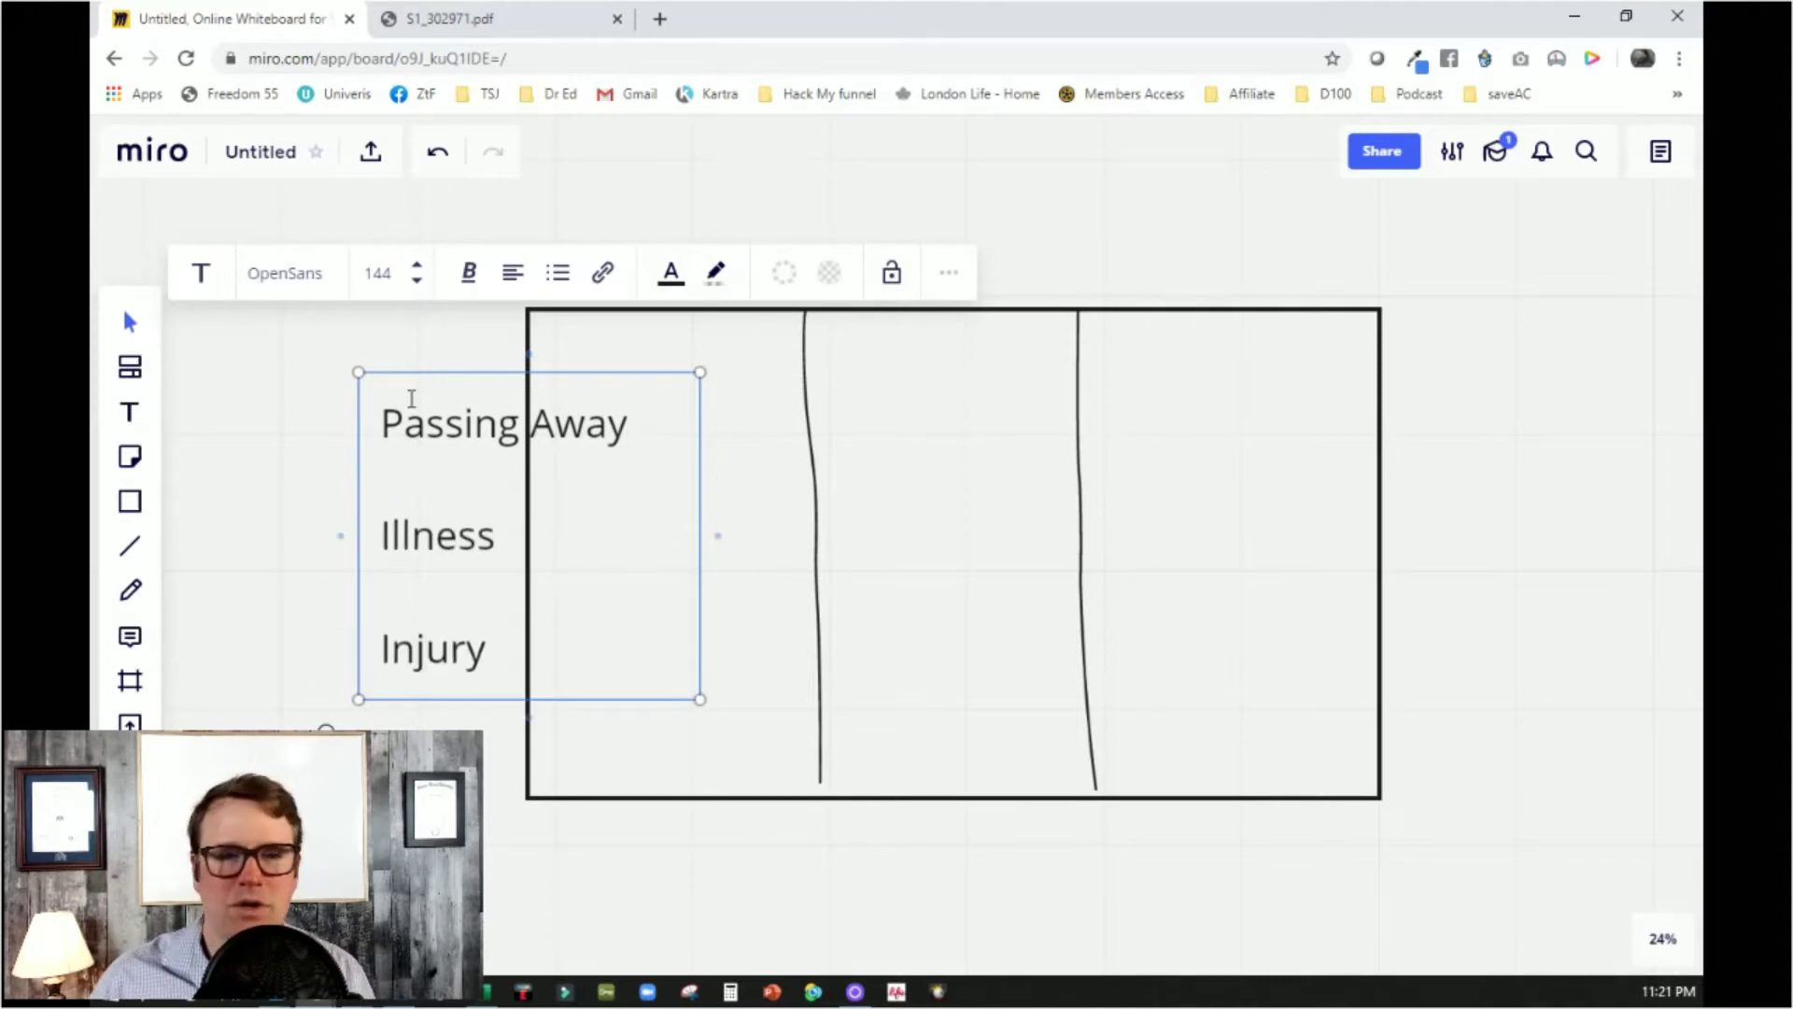
{"action": "key", "text": "Return"}
{"action": "key", "text": "Return"}
{"action": "type", "text": "Emergency"}
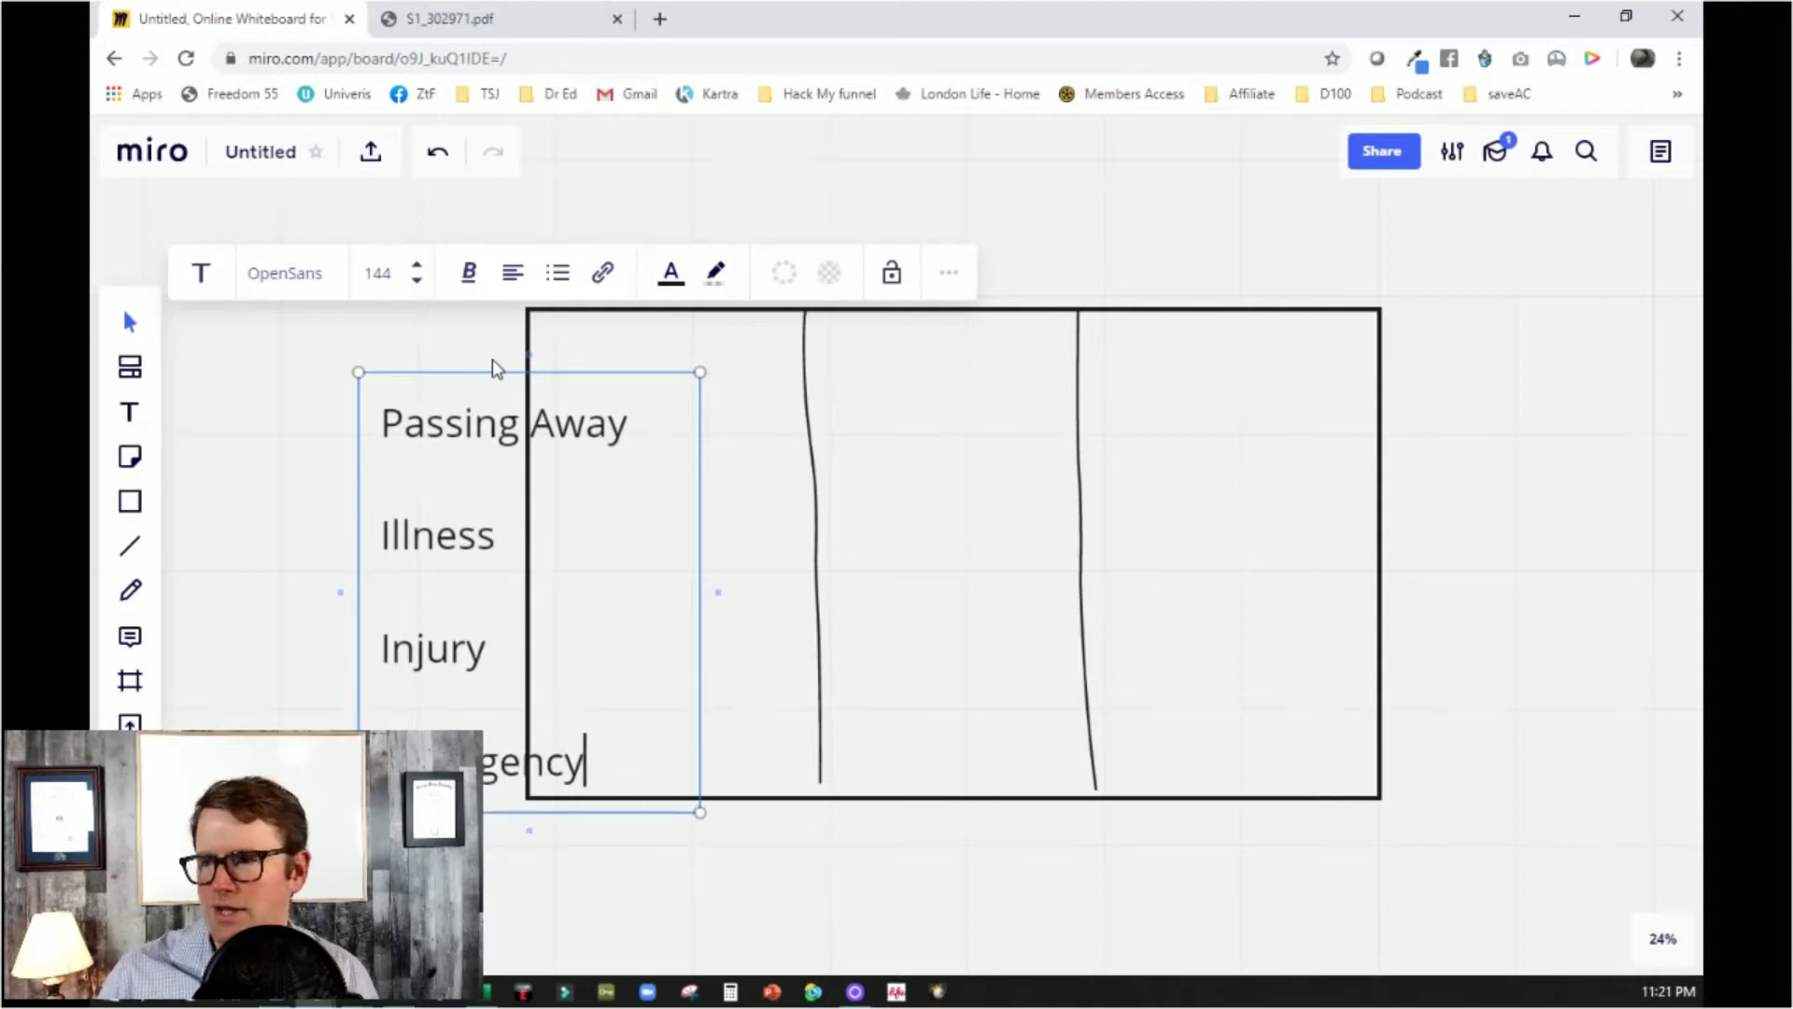
Enlarge the row-label text block and move it left of the table
{"action": "left_click_drag", "start_coordinate": [502, 373], "coordinate": [457, 373]}
{"action": "left_click", "coordinate": [415, 460]}
{"action": "left_click", "coordinate": [276, 481]}
{"action": "left_click_drag", "start_coordinate": [492, 488], "coordinate": [367, 464]}
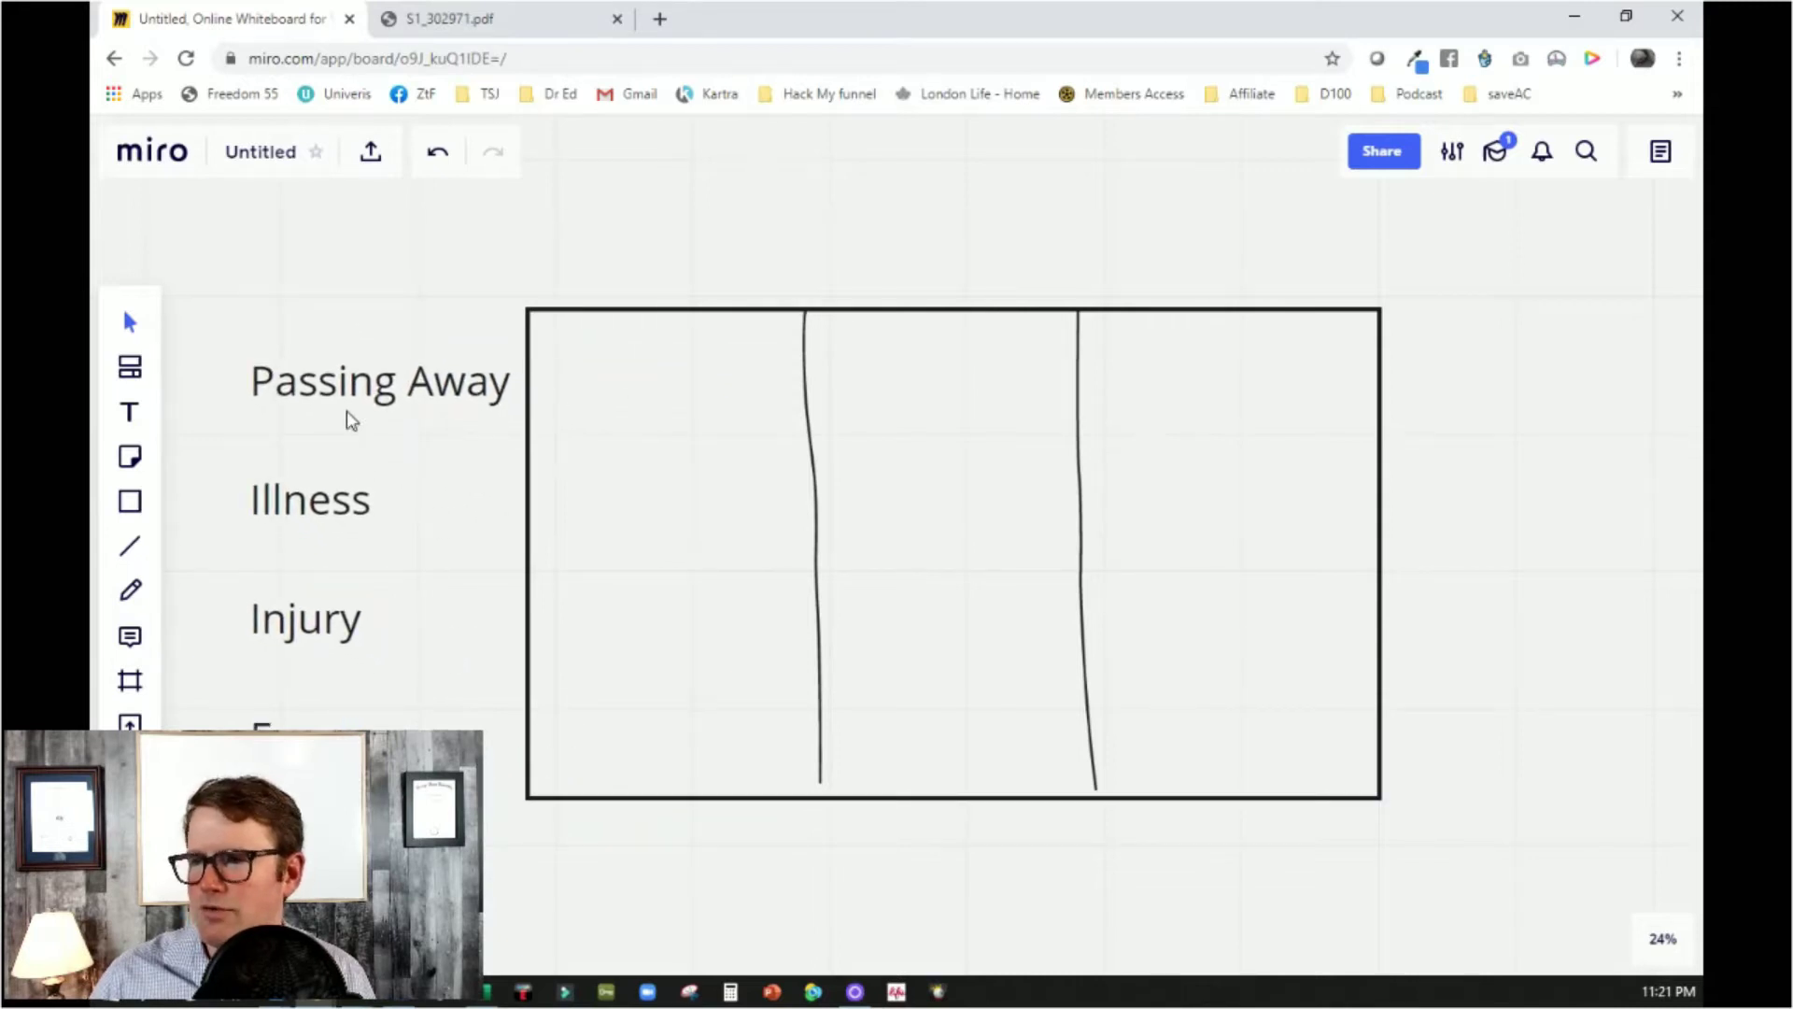
Correct the label 'Passing Away' to 'Passed Away'
{"action": "double_click", "coordinate": [349, 385]}
{"action": "key", "text": "Right"}
{"action": "key", "text": "Right"}
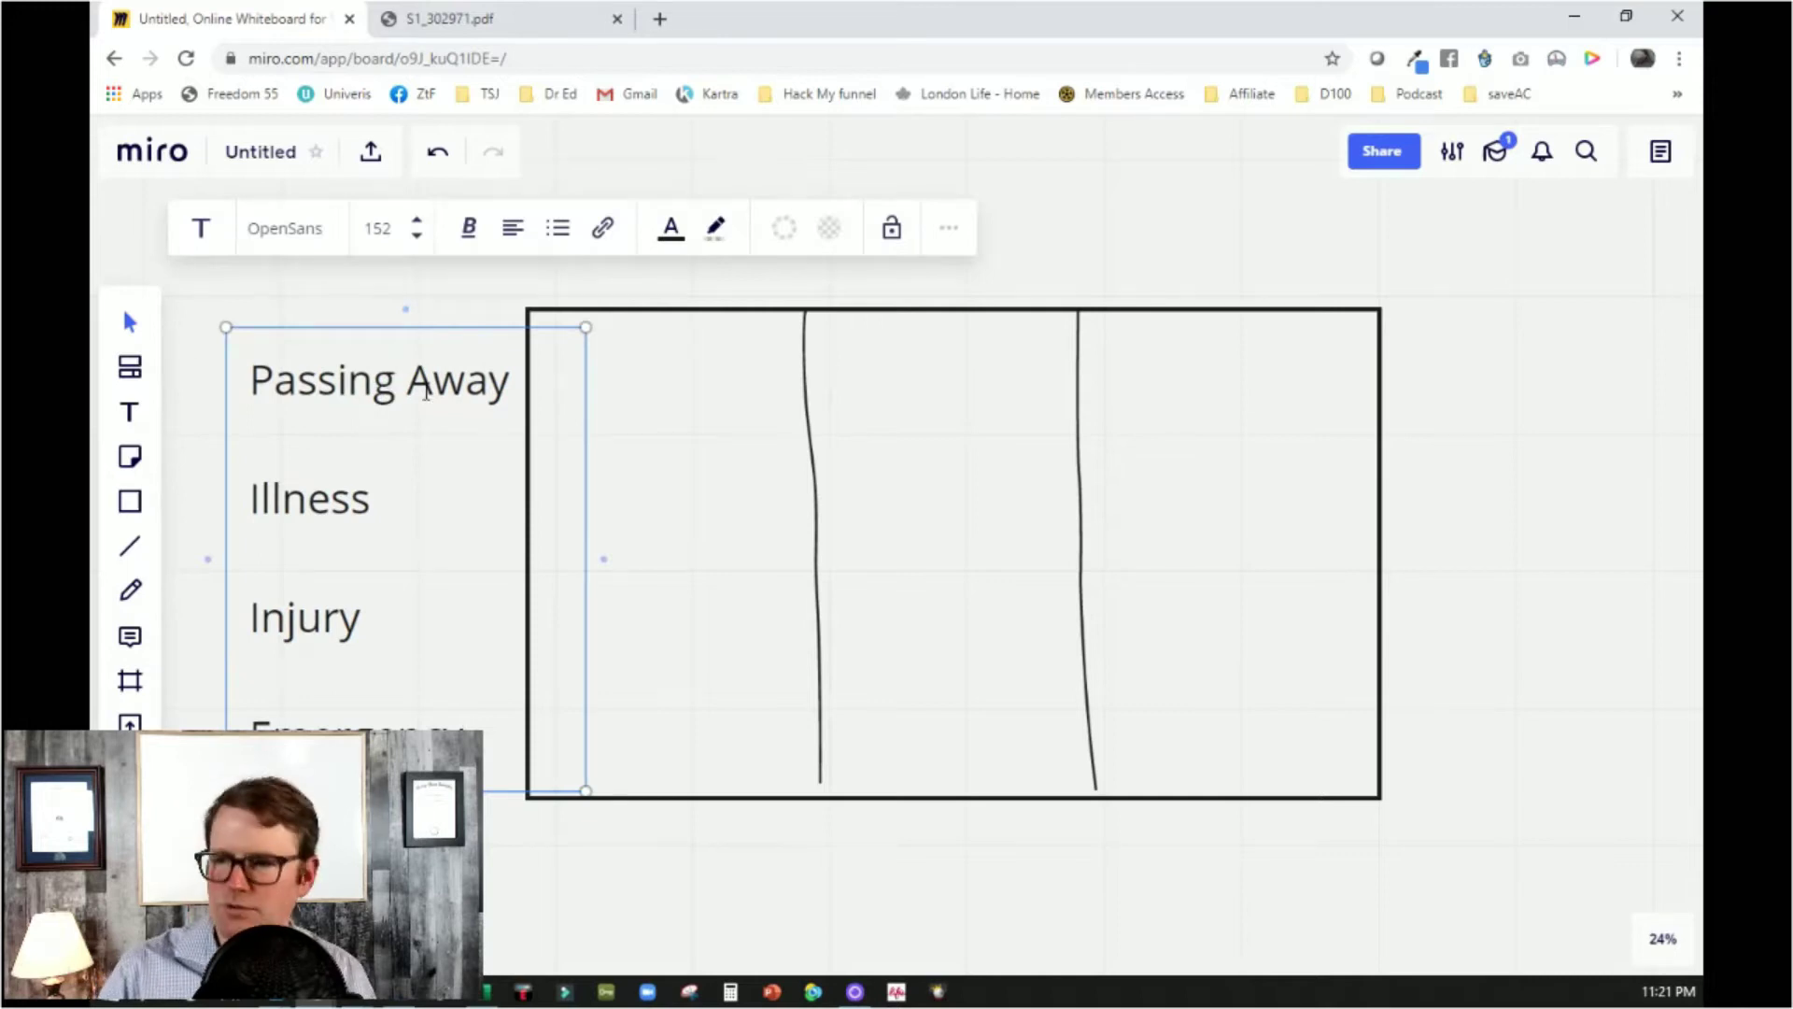
{"action": "key", "text": "BackSpace"}
{"action": "key", "text": "BackSpace"}
{"action": "key", "text": "BackSpace"}
{"action": "type", "text": "ed"}
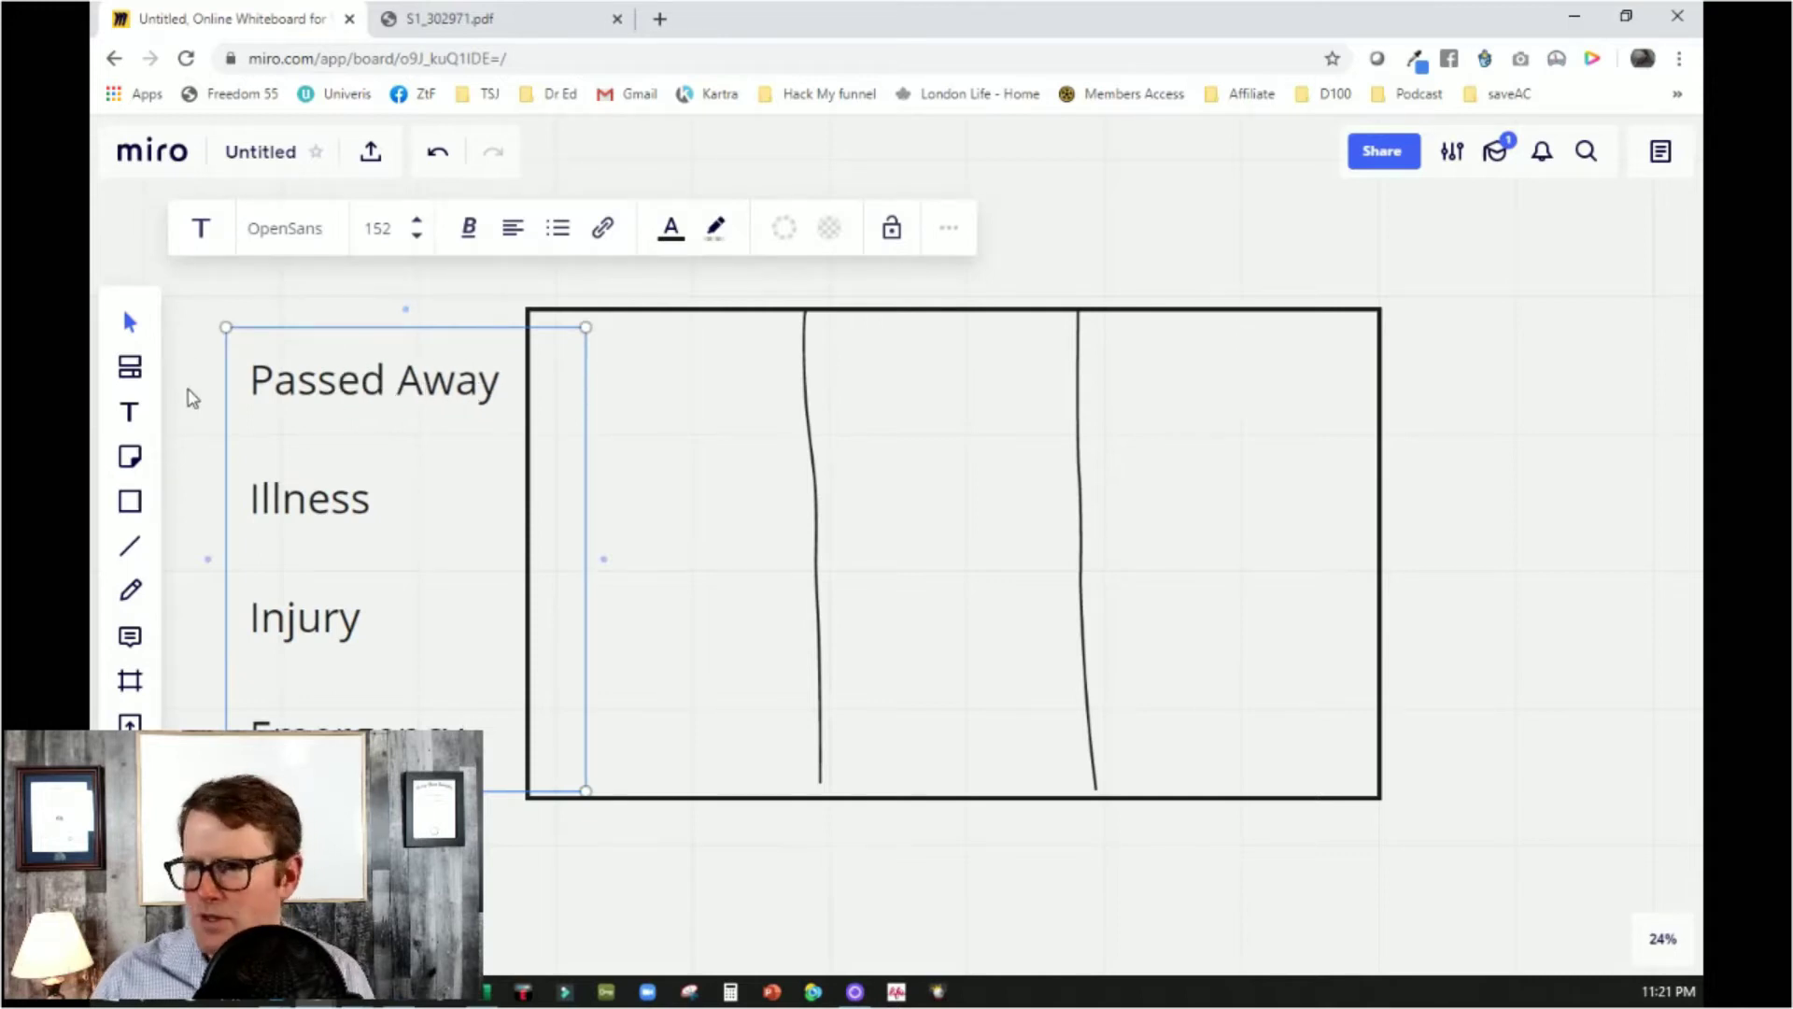
{"action": "left_click", "coordinate": [192, 392]}
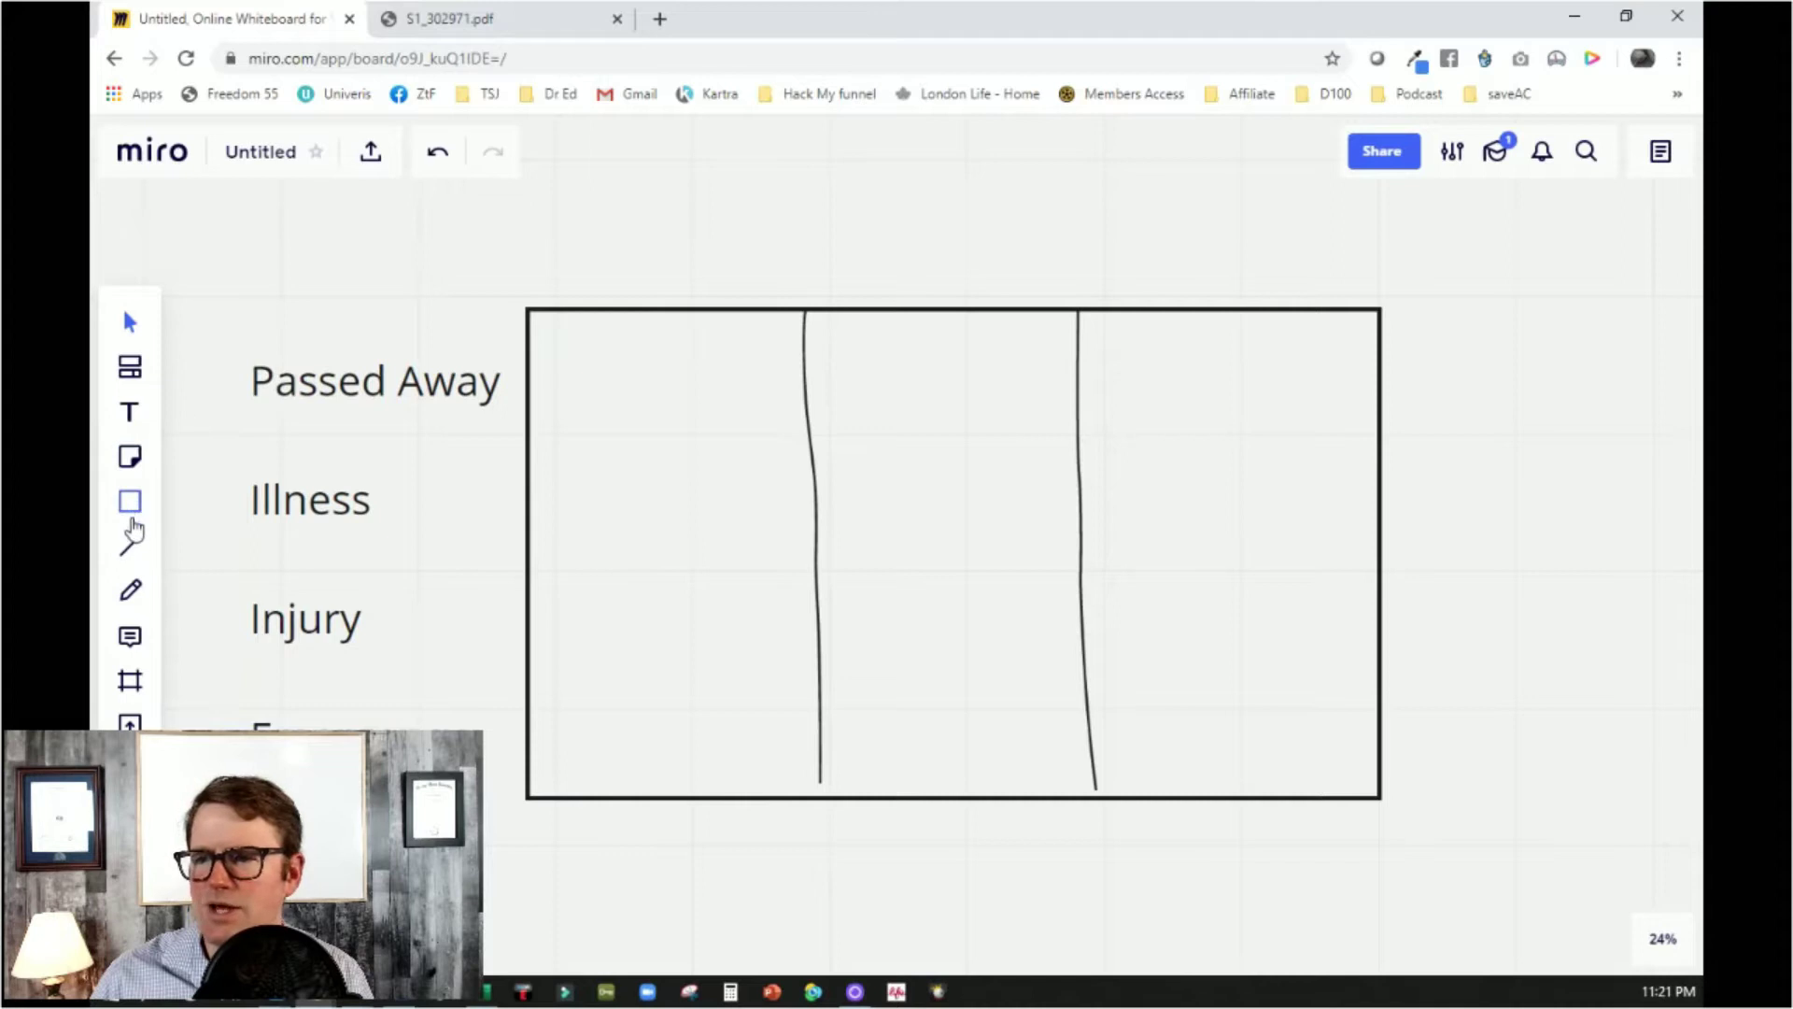
{"action": "left_click", "coordinate": [131, 413]}
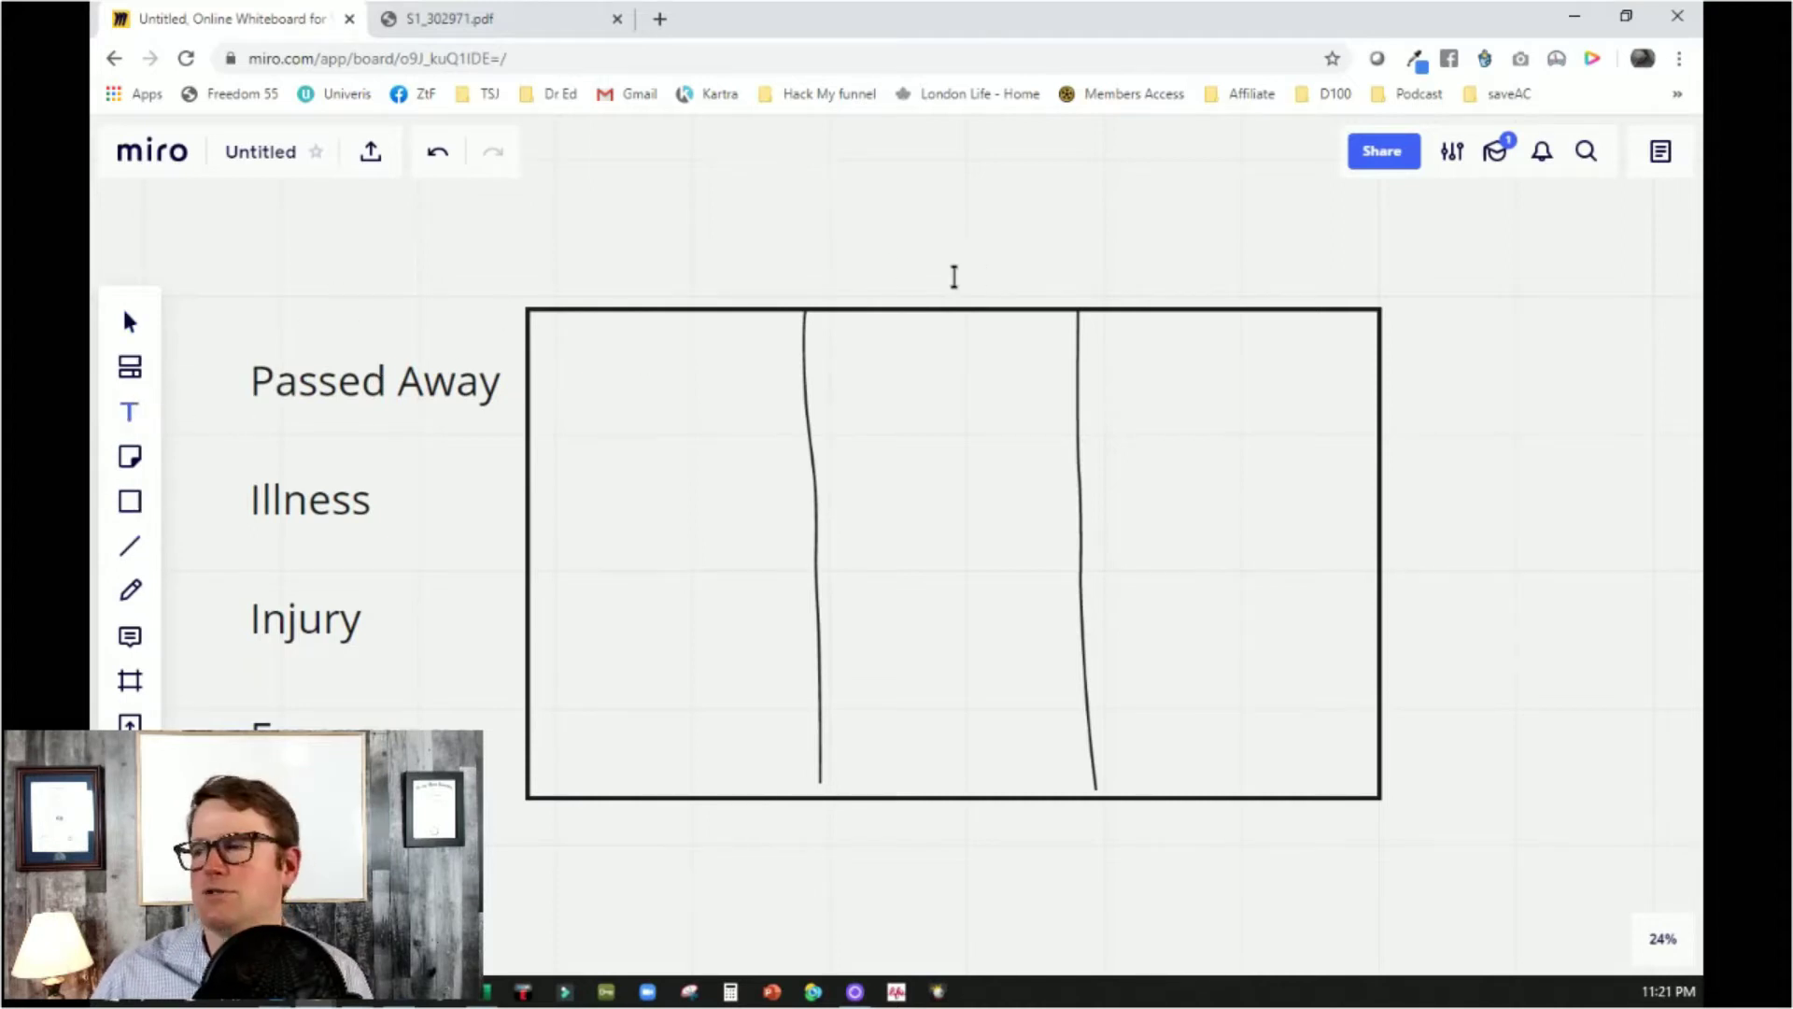
Type the heading 'Ideally' in a text box above the table's right column
{"action": "left_click", "coordinate": [1116, 272]}
{"action": "type", "text": "IDeal"}
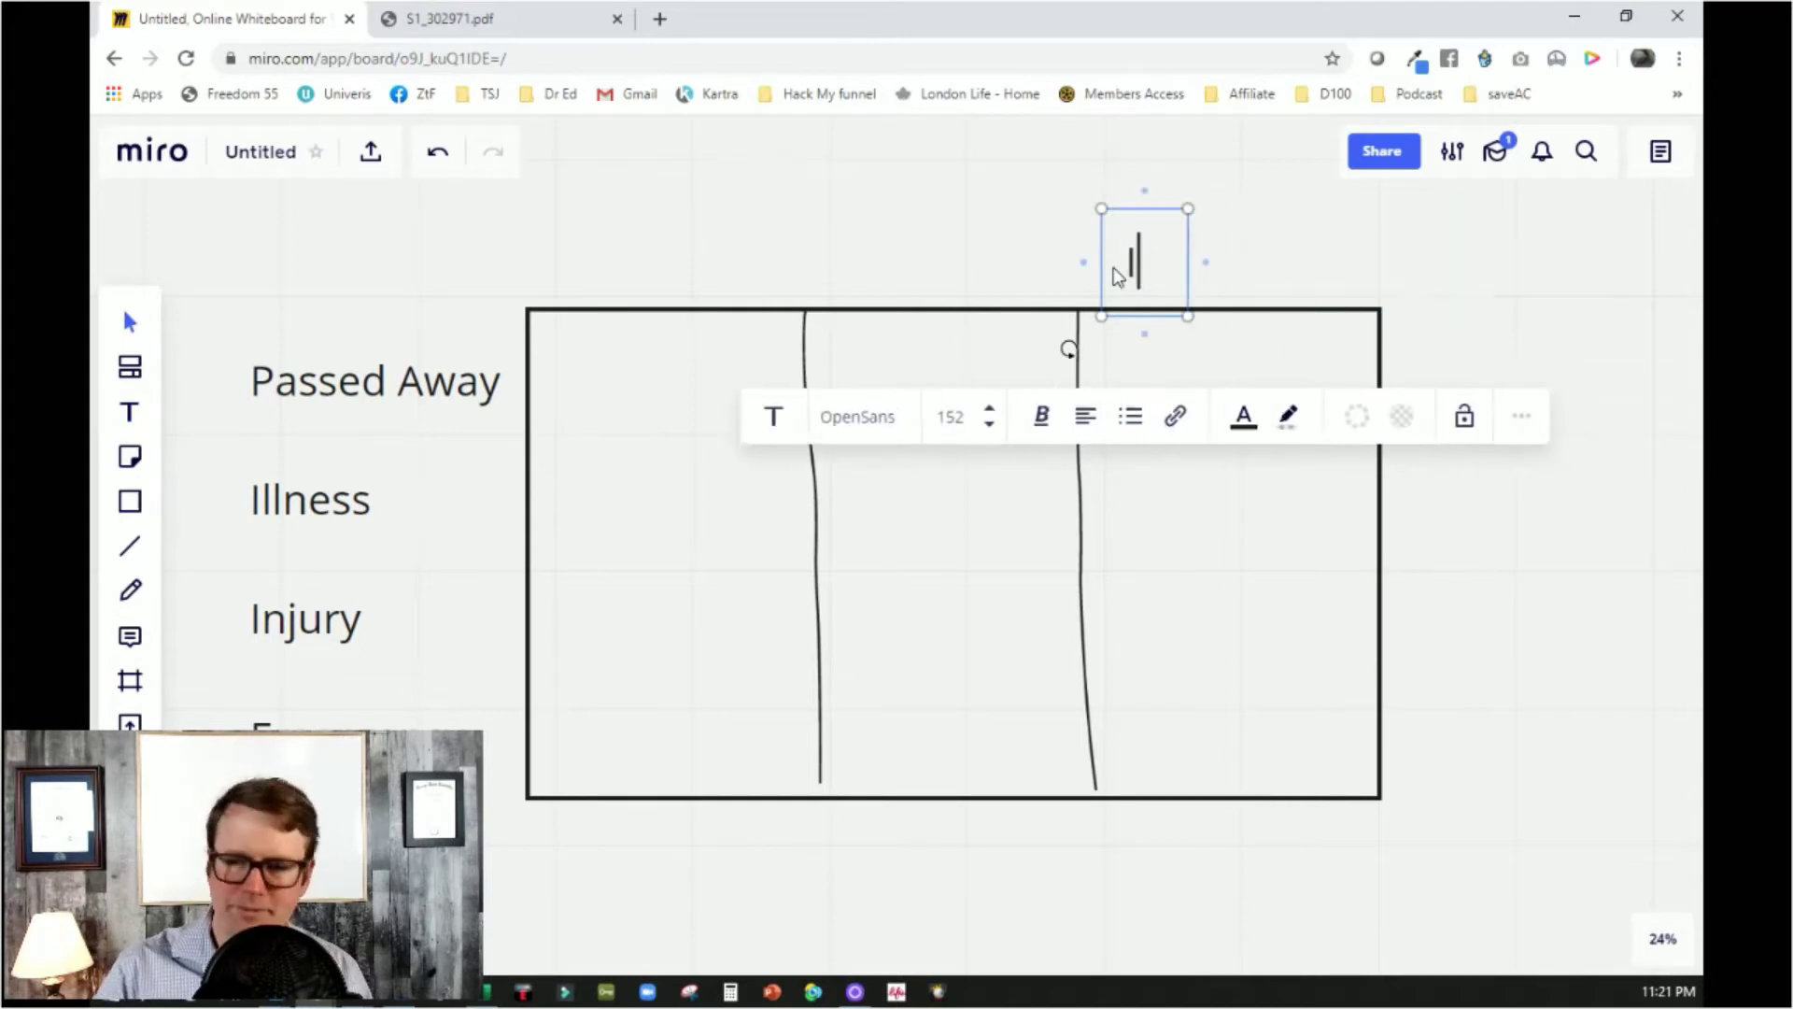
{"action": "key", "text": "BackSpace"}
{"action": "key", "text": "BackSpace"}
{"action": "key", "text": "BackSpace"}
{"action": "key", "text": "BackSpace"}
{"action": "type", "text": "deally"}
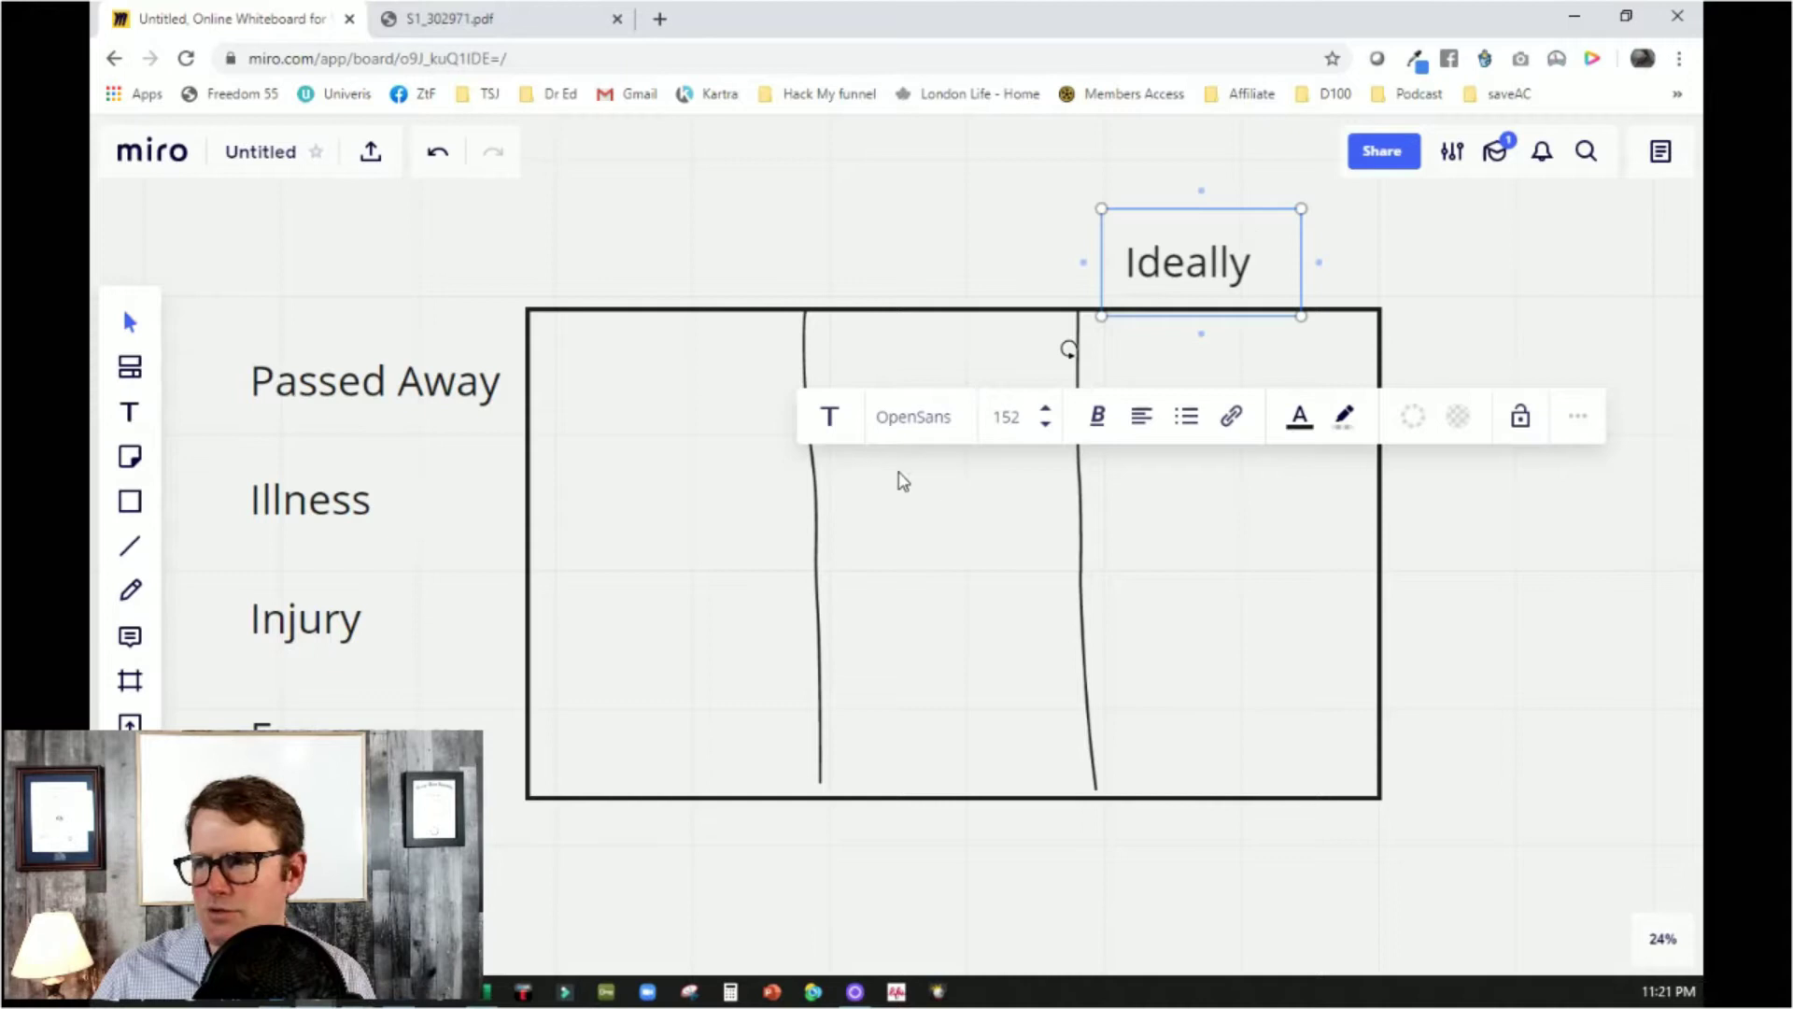
{"action": "left_click", "coordinate": [1102, 425]}
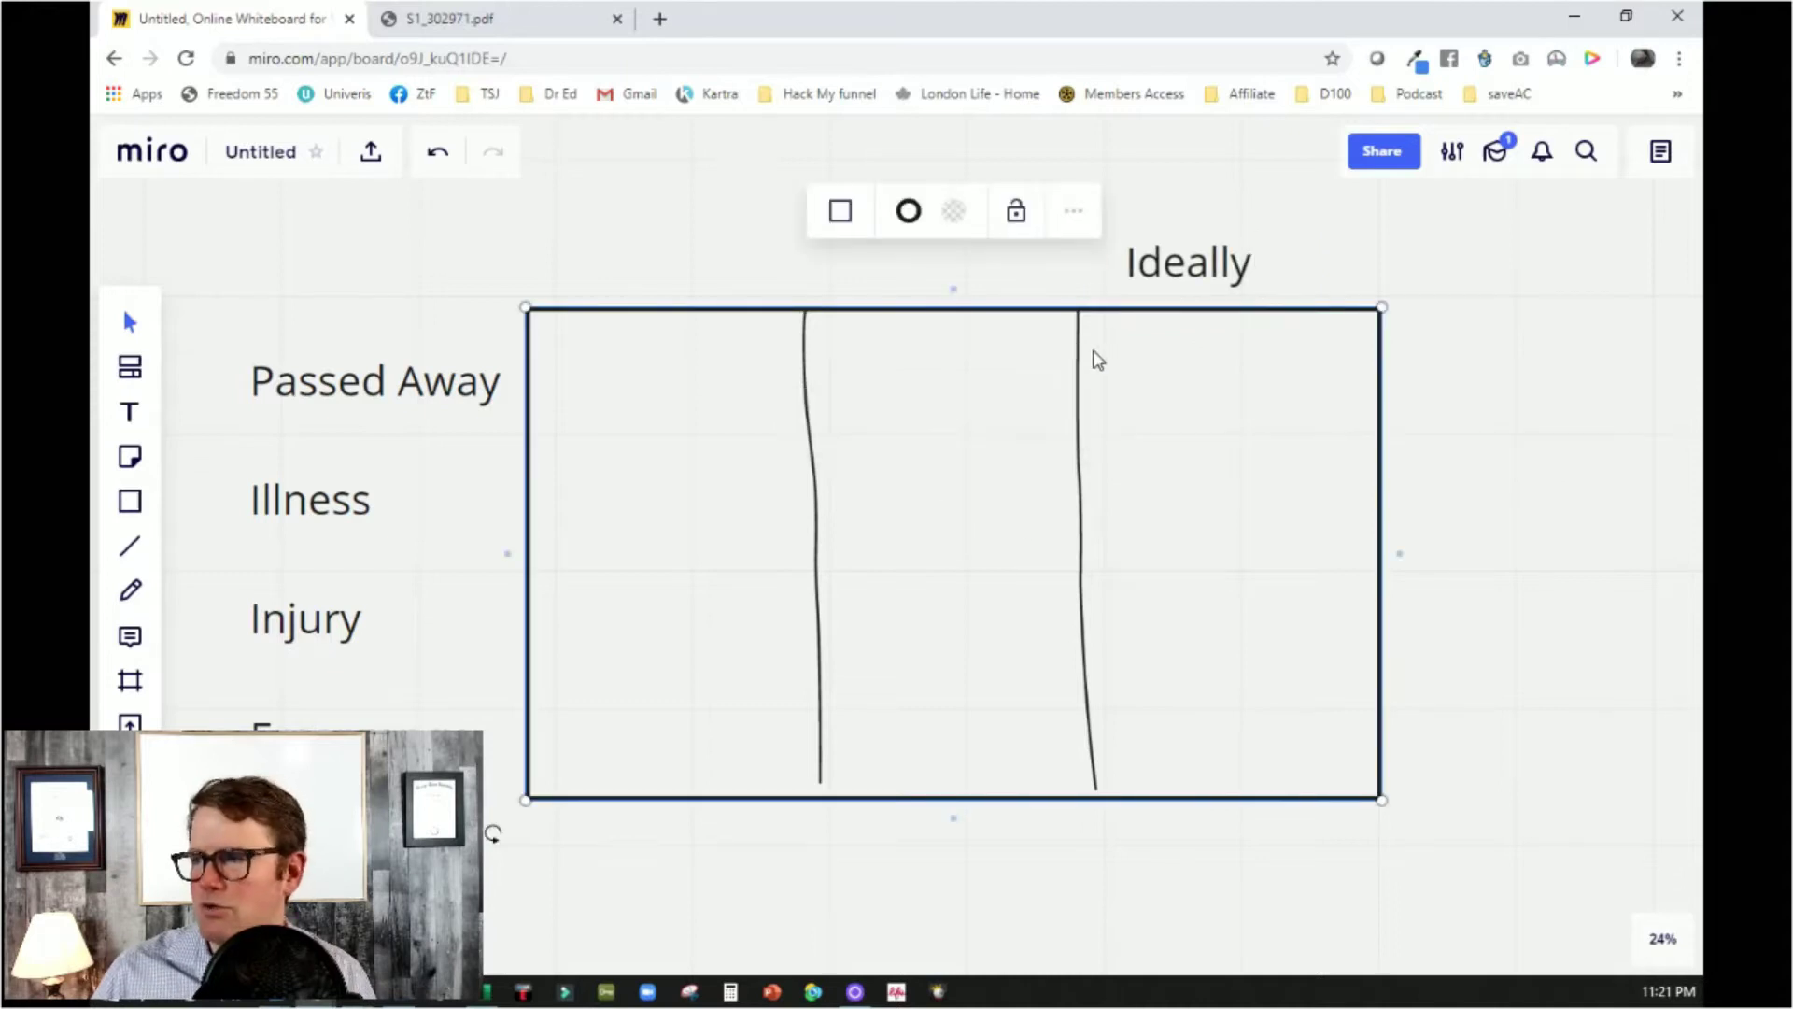
{"action": "left_click", "coordinate": [130, 412]}
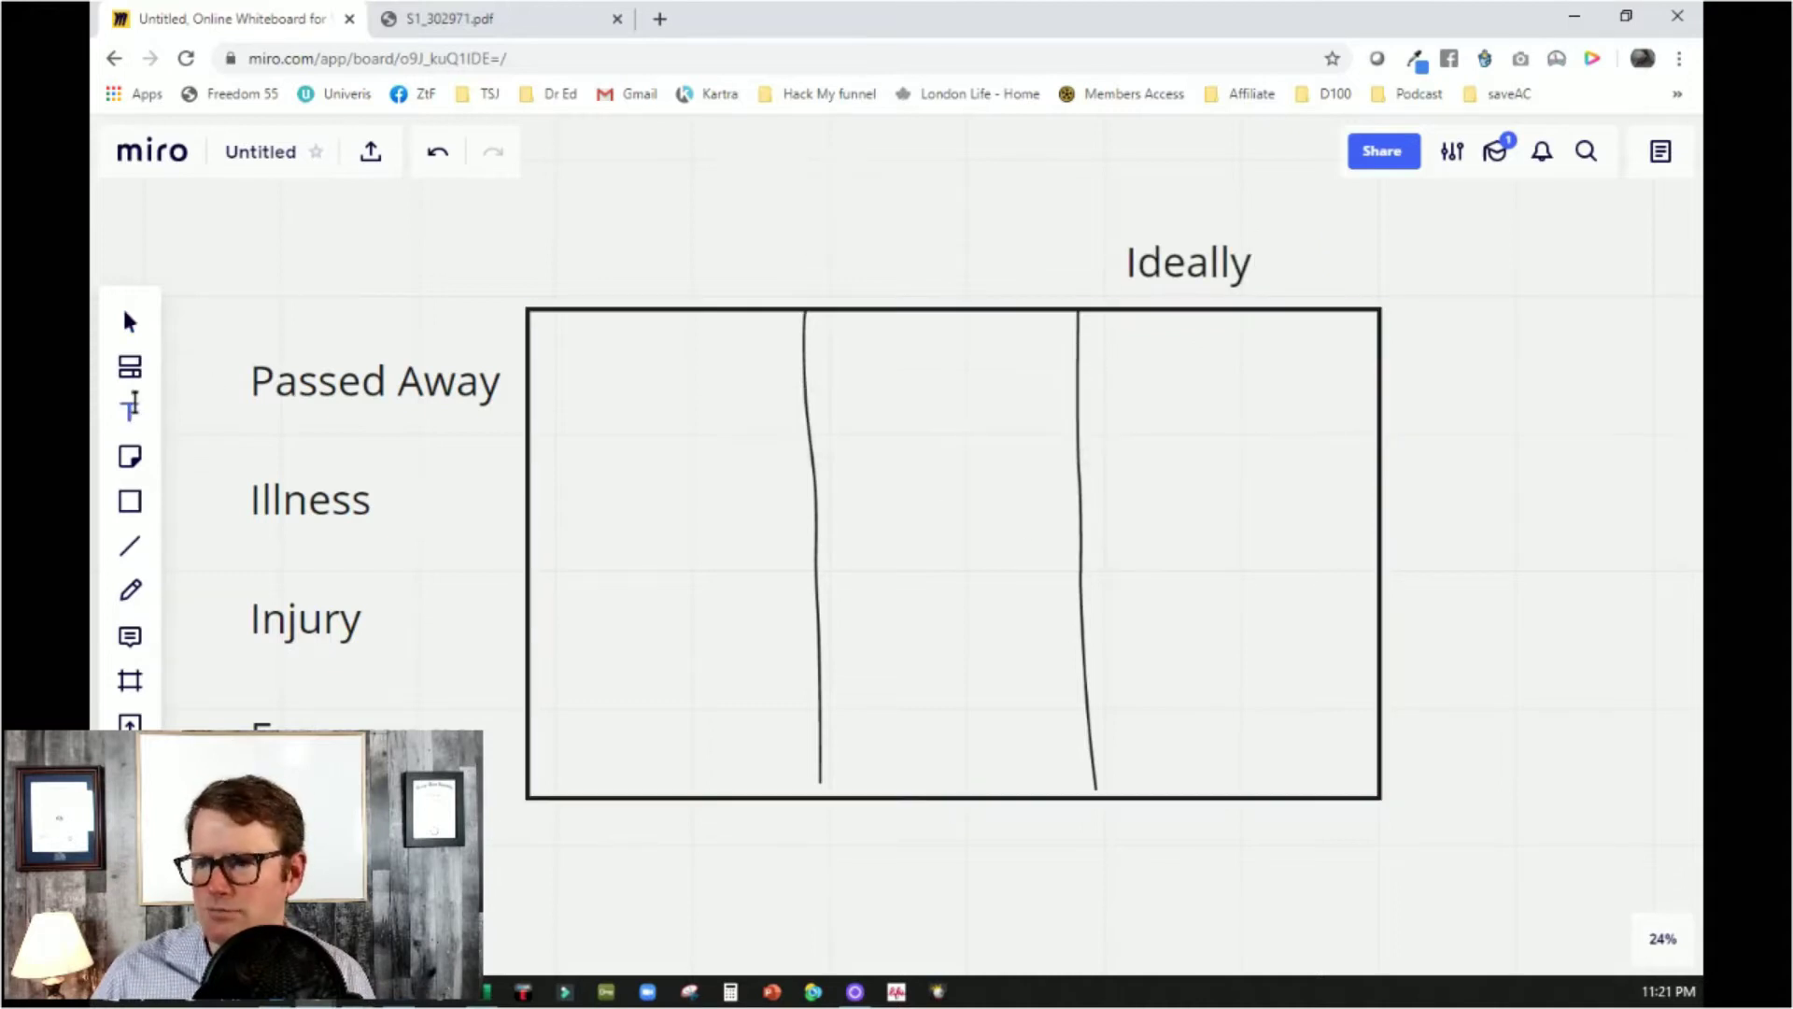
In the right column, list Mortgage, Funeral and Kids School on separate lines
{"action": "left_click", "coordinate": [1100, 356]}
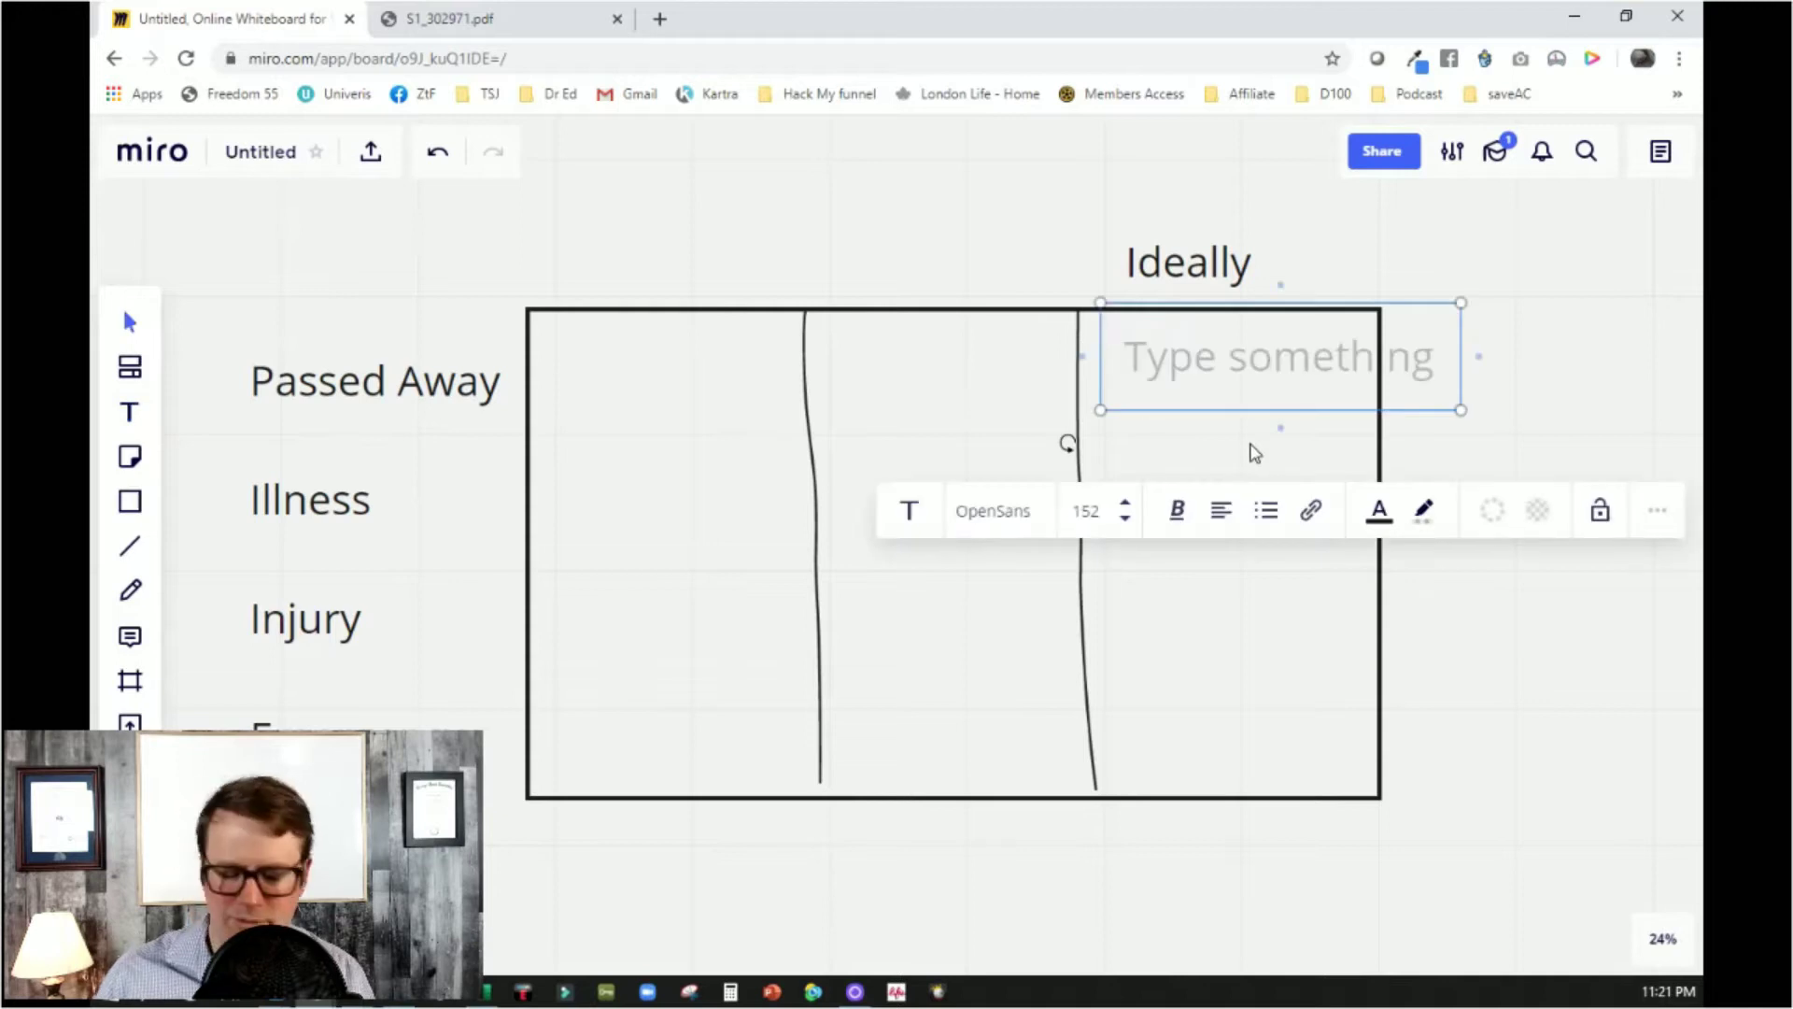
{"action": "type", "text": "Mortgae"}
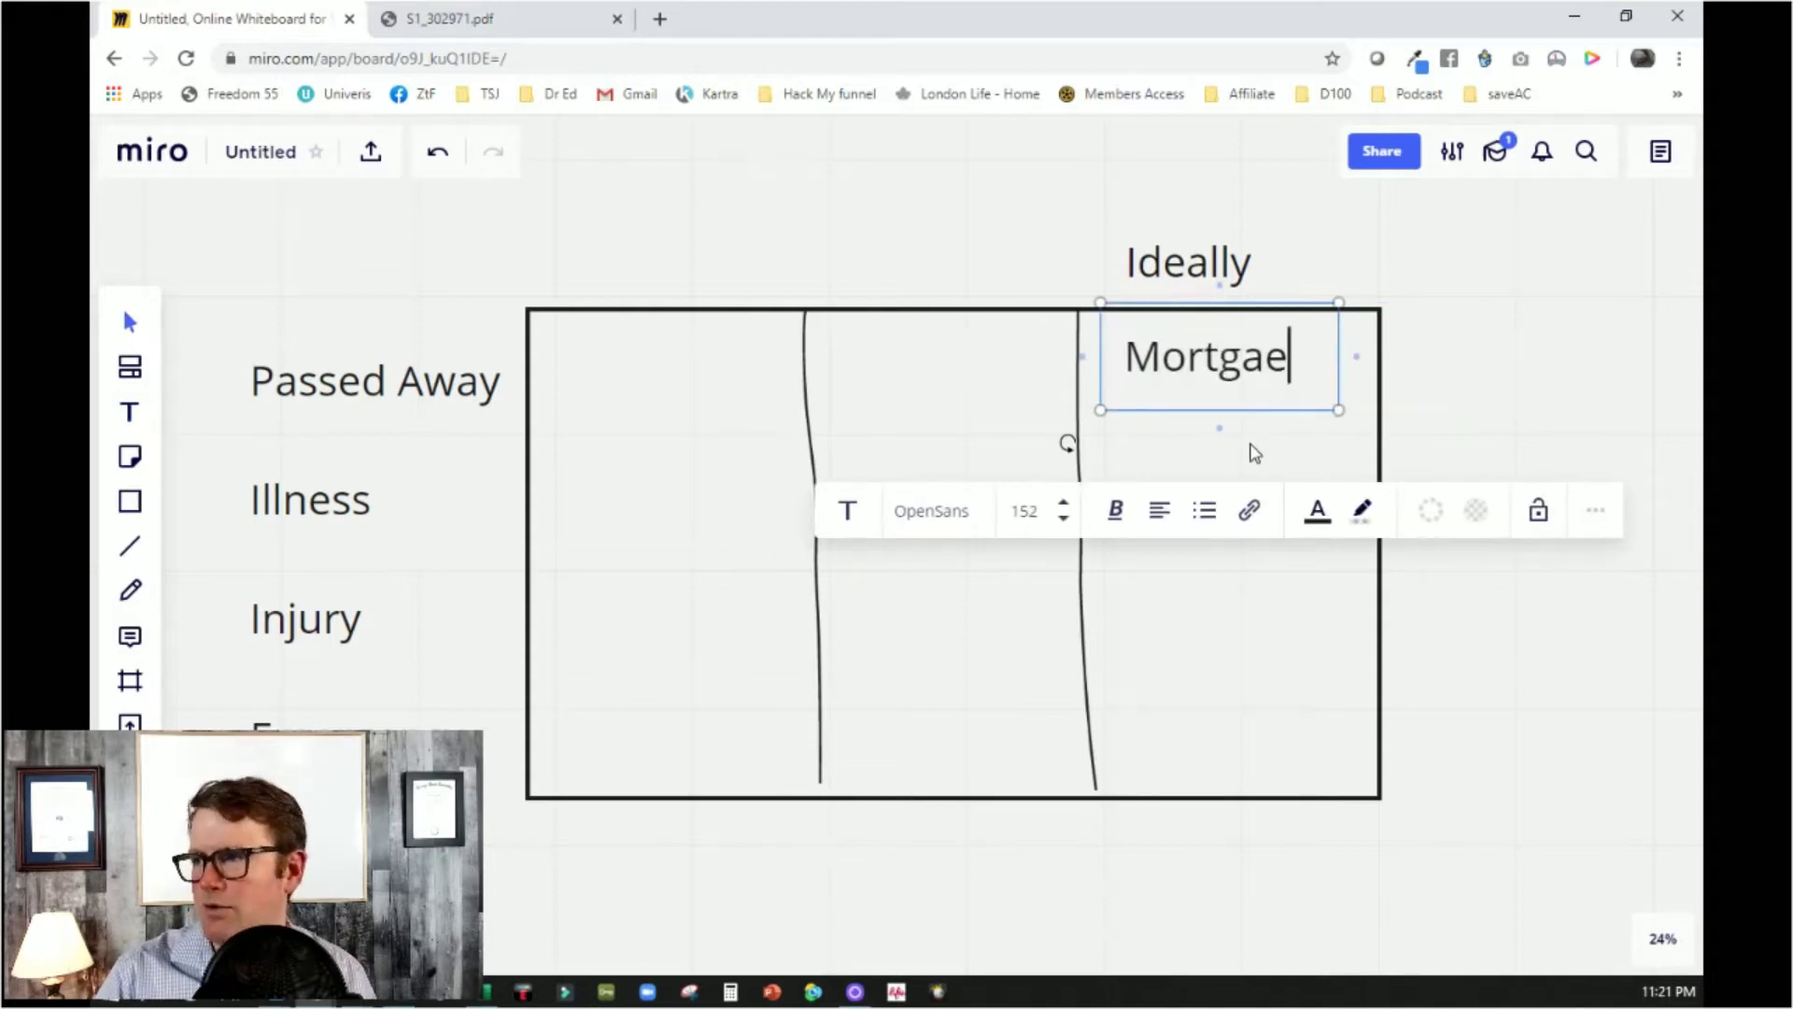
{"action": "key", "text": "BackSpace"}
{"action": "type", "text": "ge"}
{"action": "key", "text": "Return"}
{"action": "type", "text": "Funeral"}
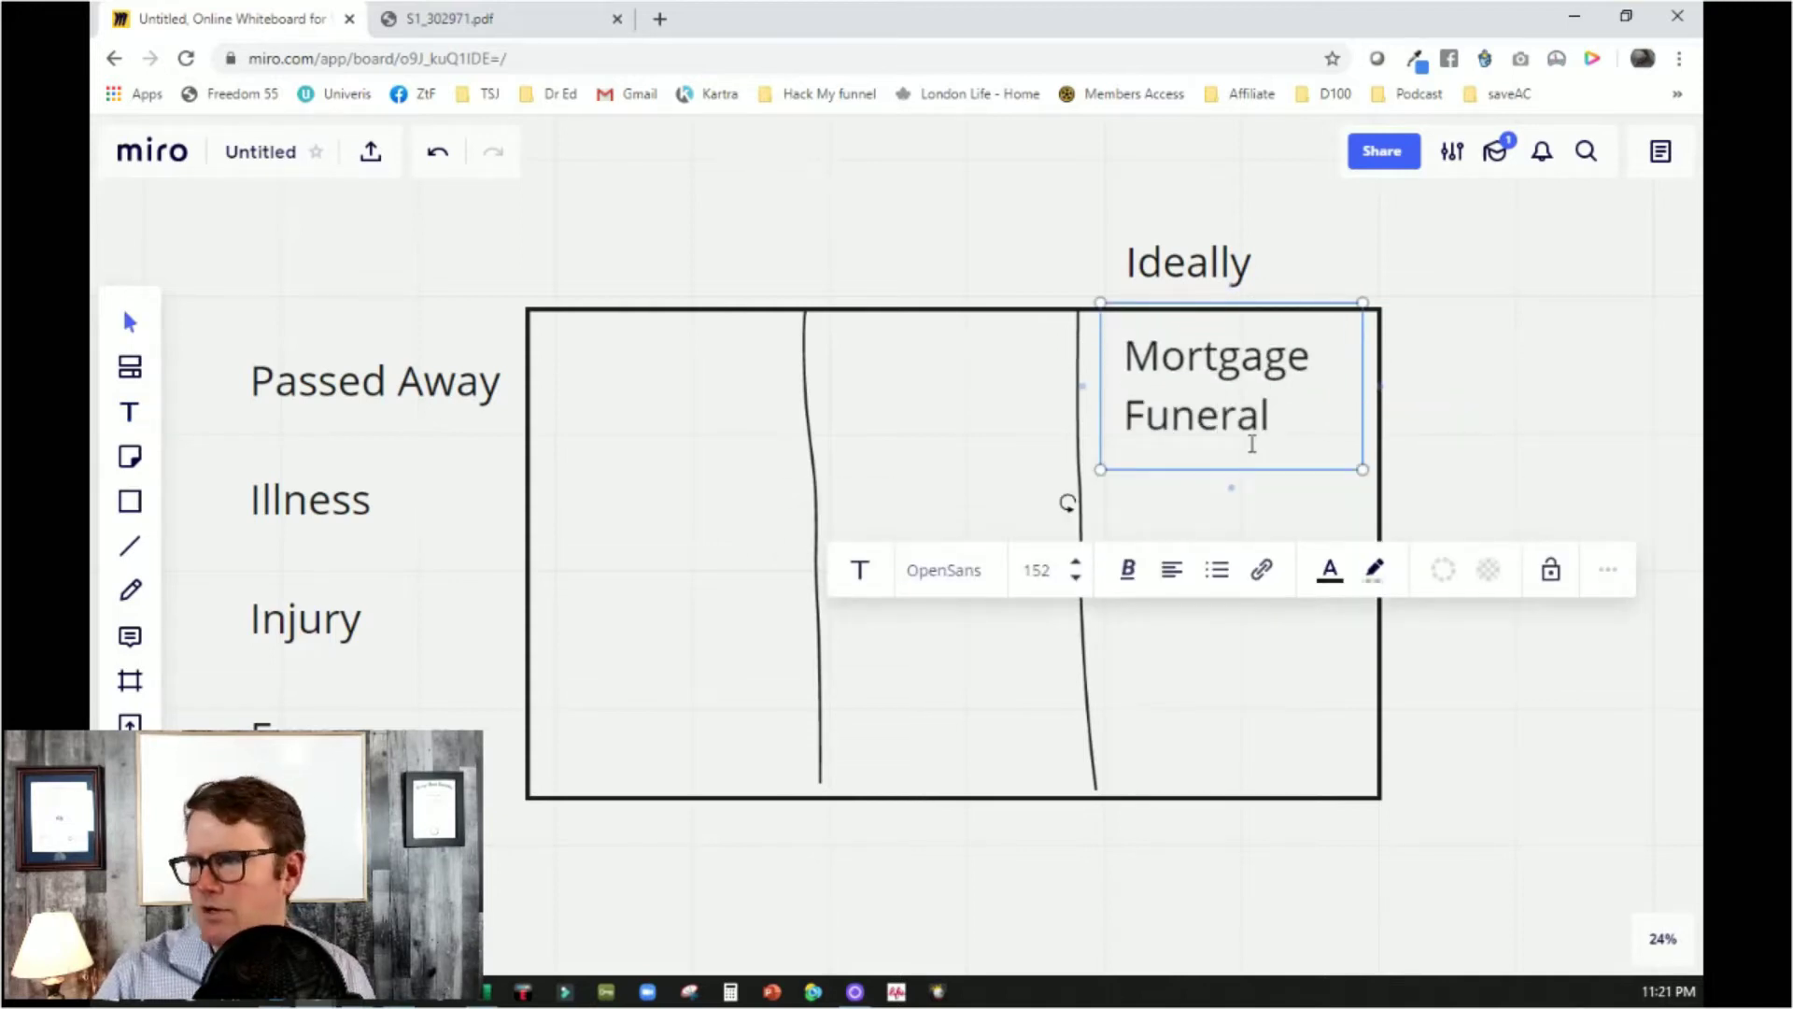
{"action": "key", "text": "Return"}
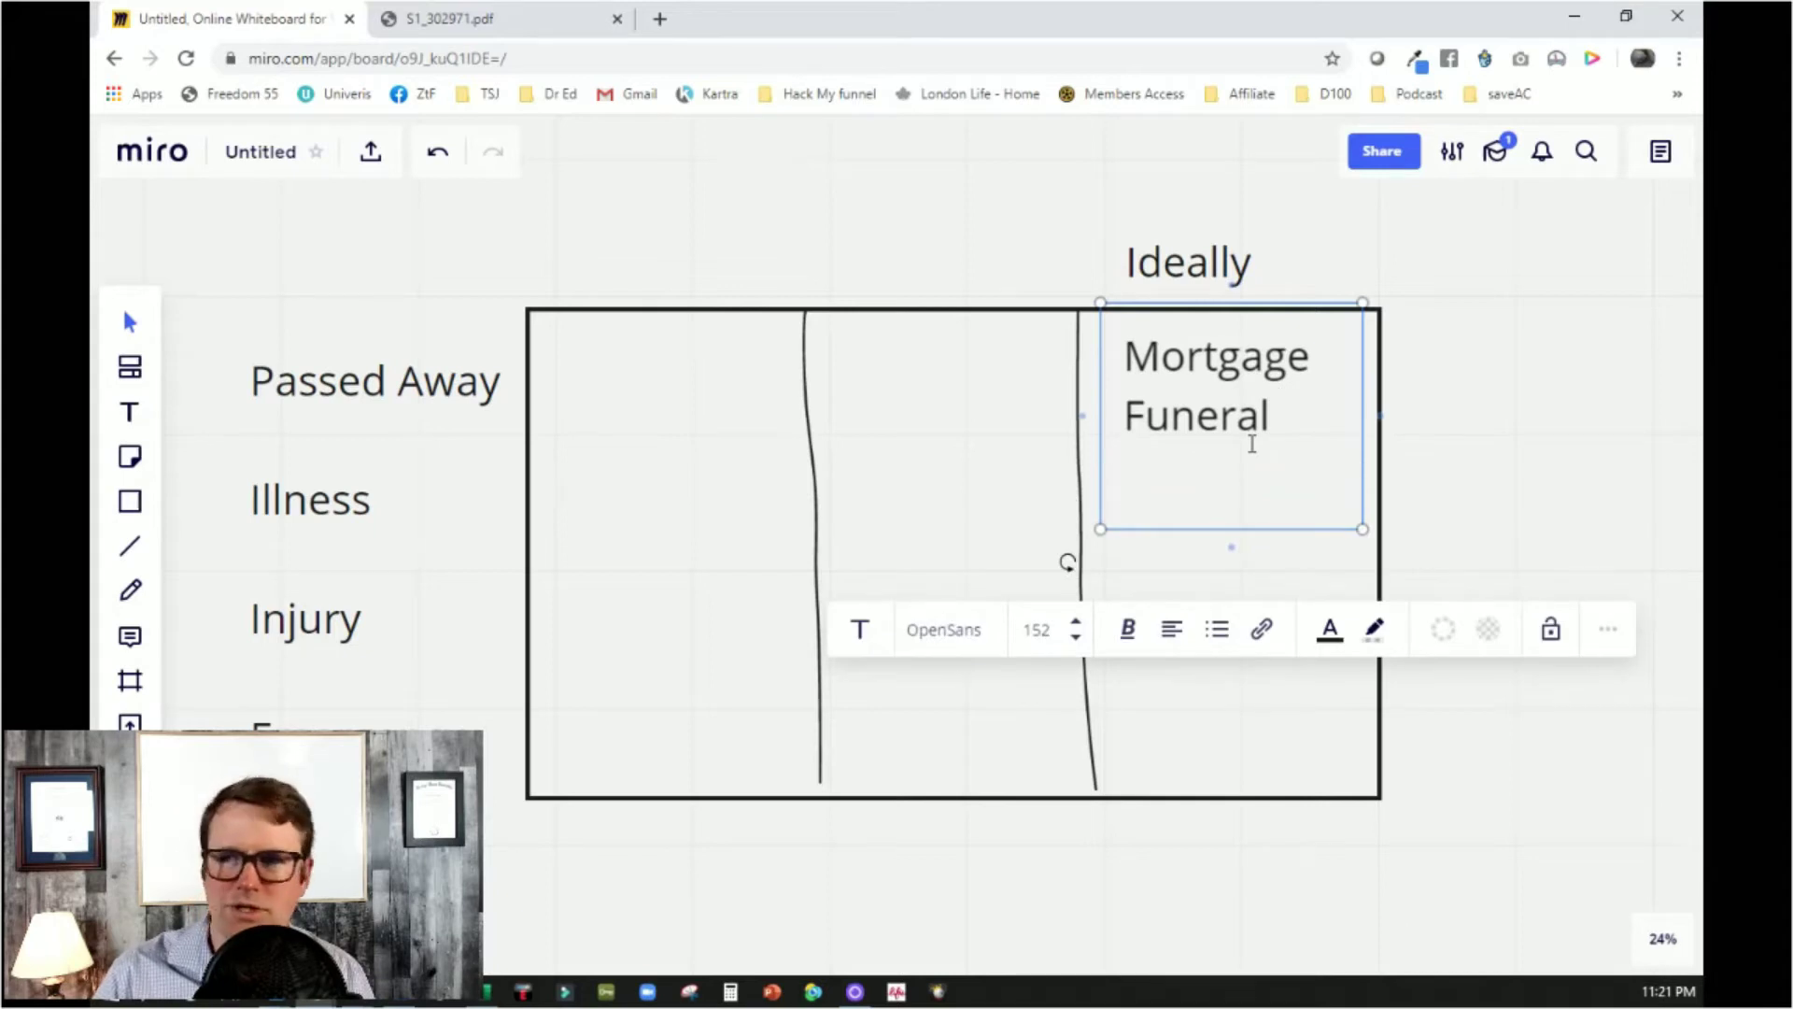
{"action": "type", "text": "Kids School"}
{"action": "key", "text": "Return"}
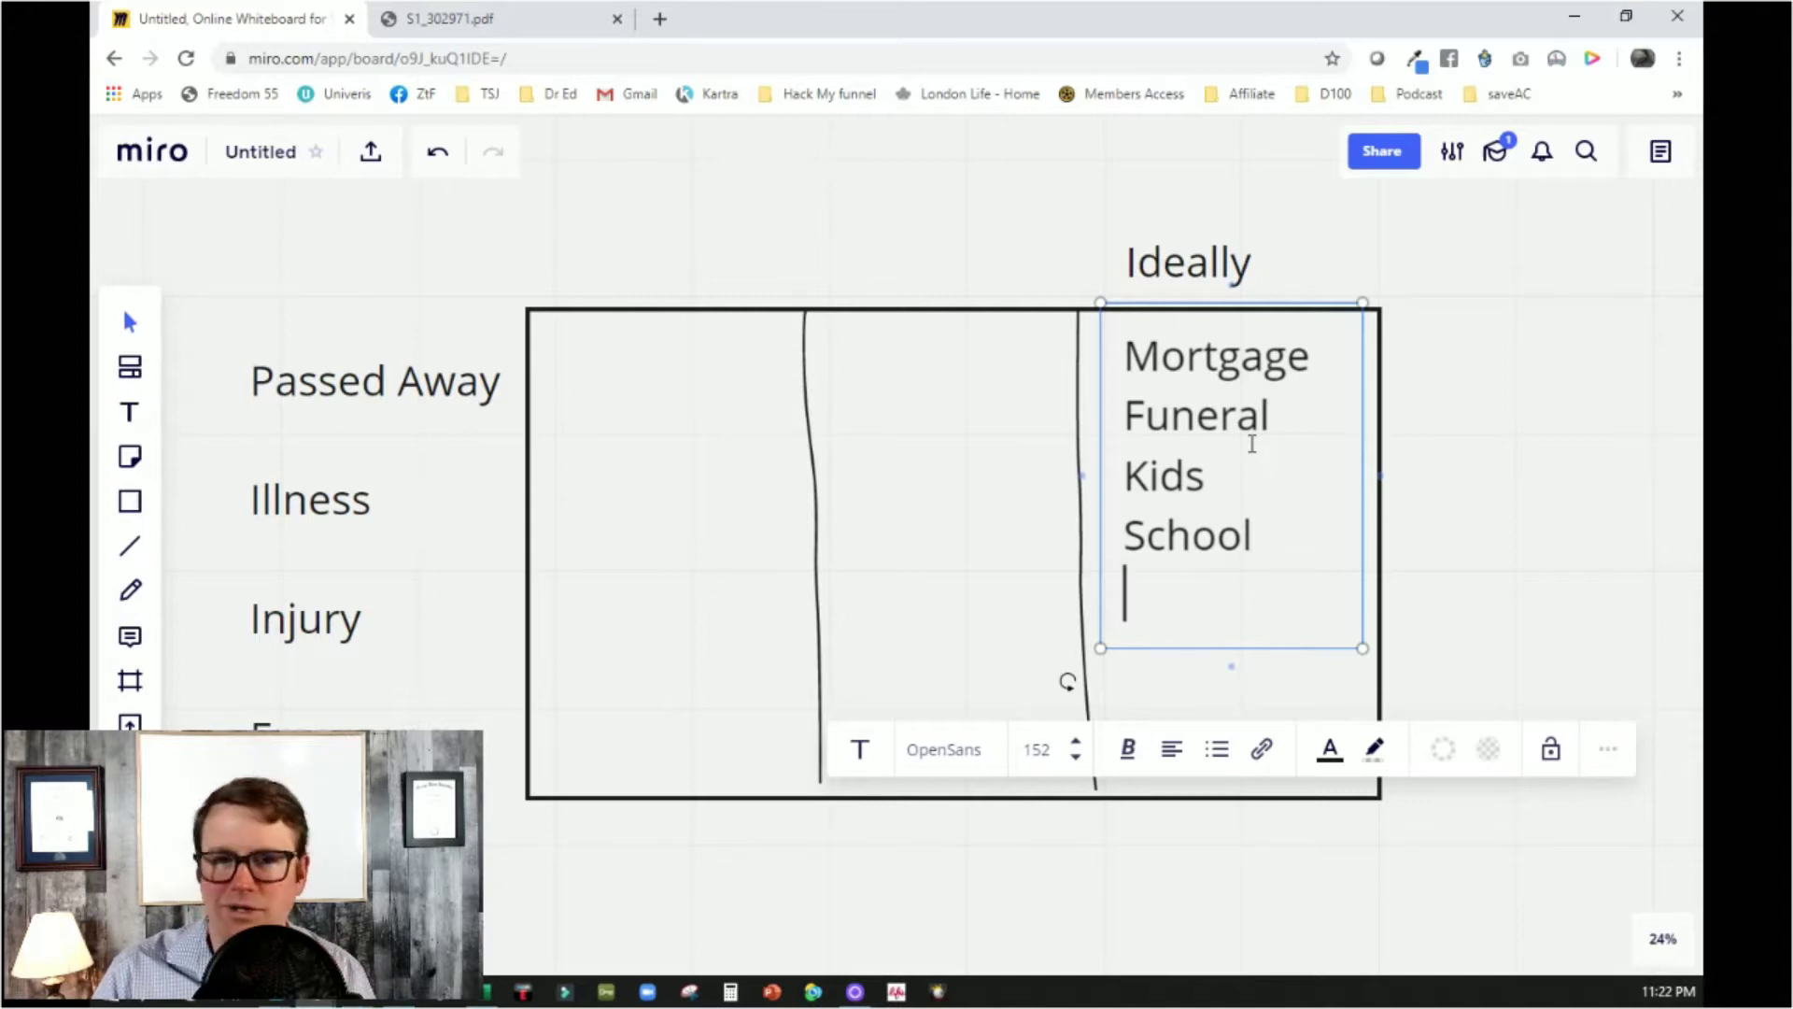
Add Keeping Job and Not having to work to the right-column list
{"action": "type", "text": "Keeping"}
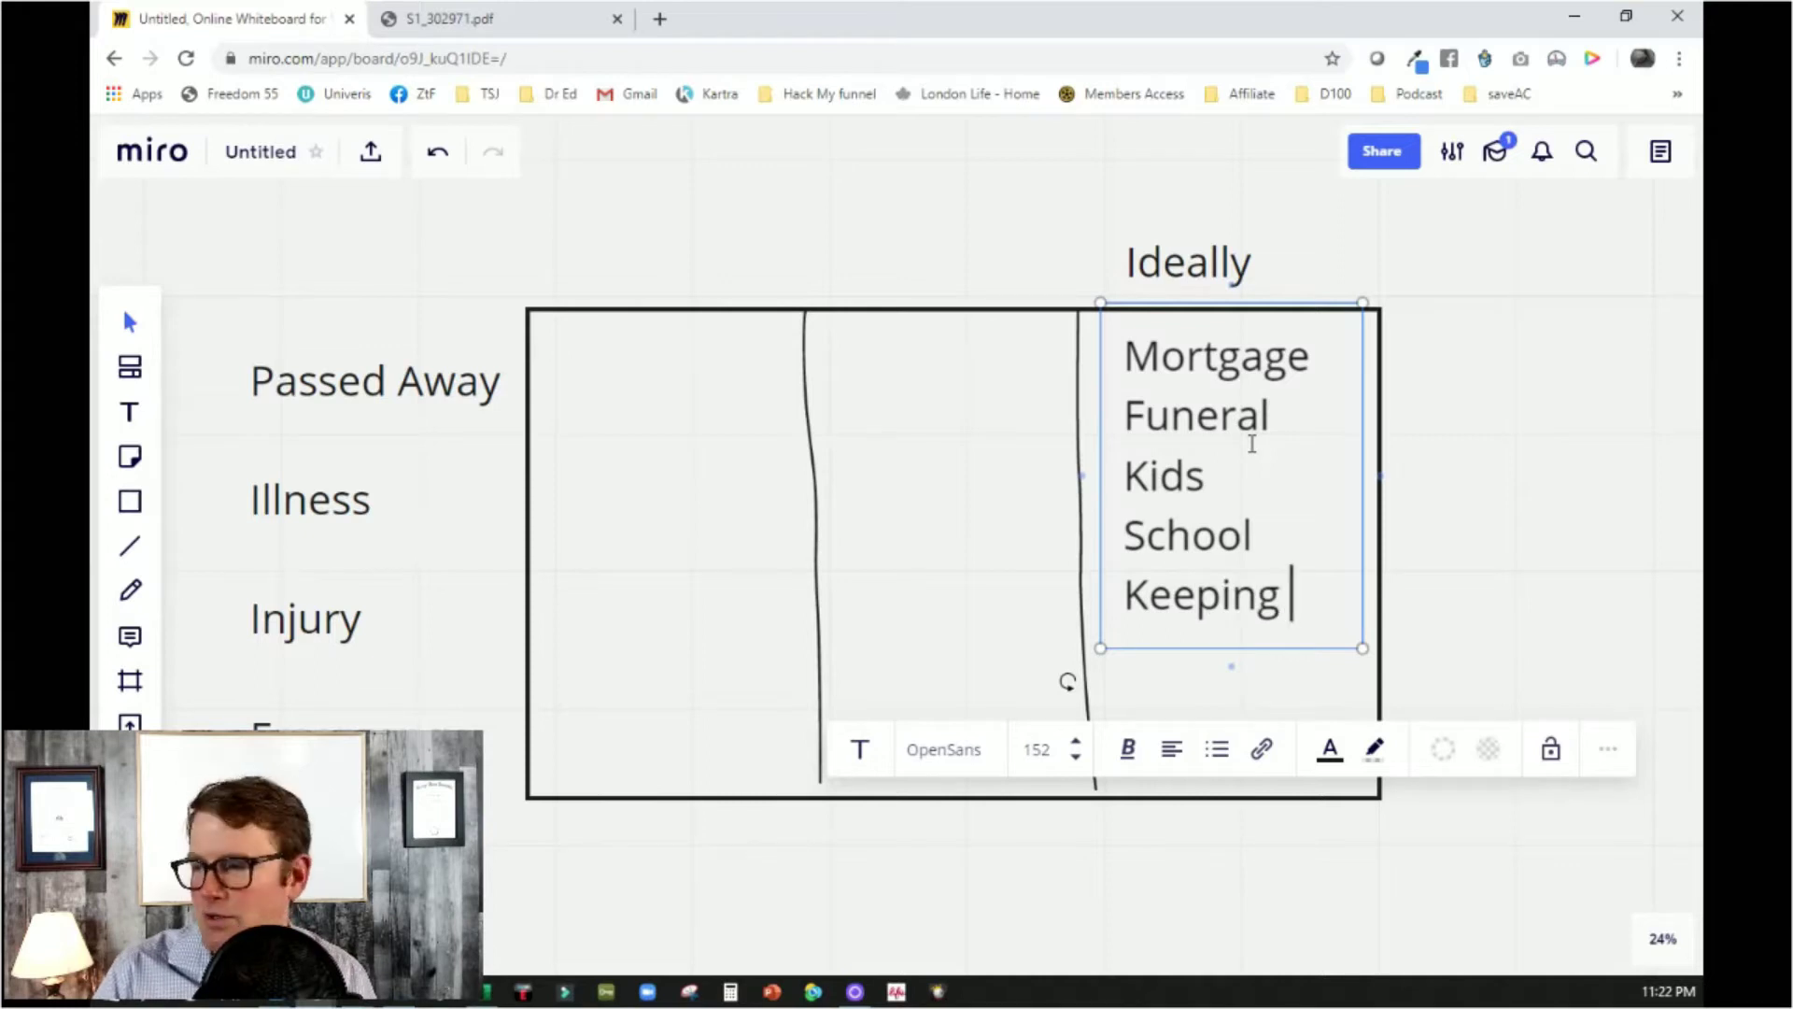
{"action": "type", "text": " Job"}
{"action": "key", "text": "Return"}
{"action": "type", "text": "Not having to work"}
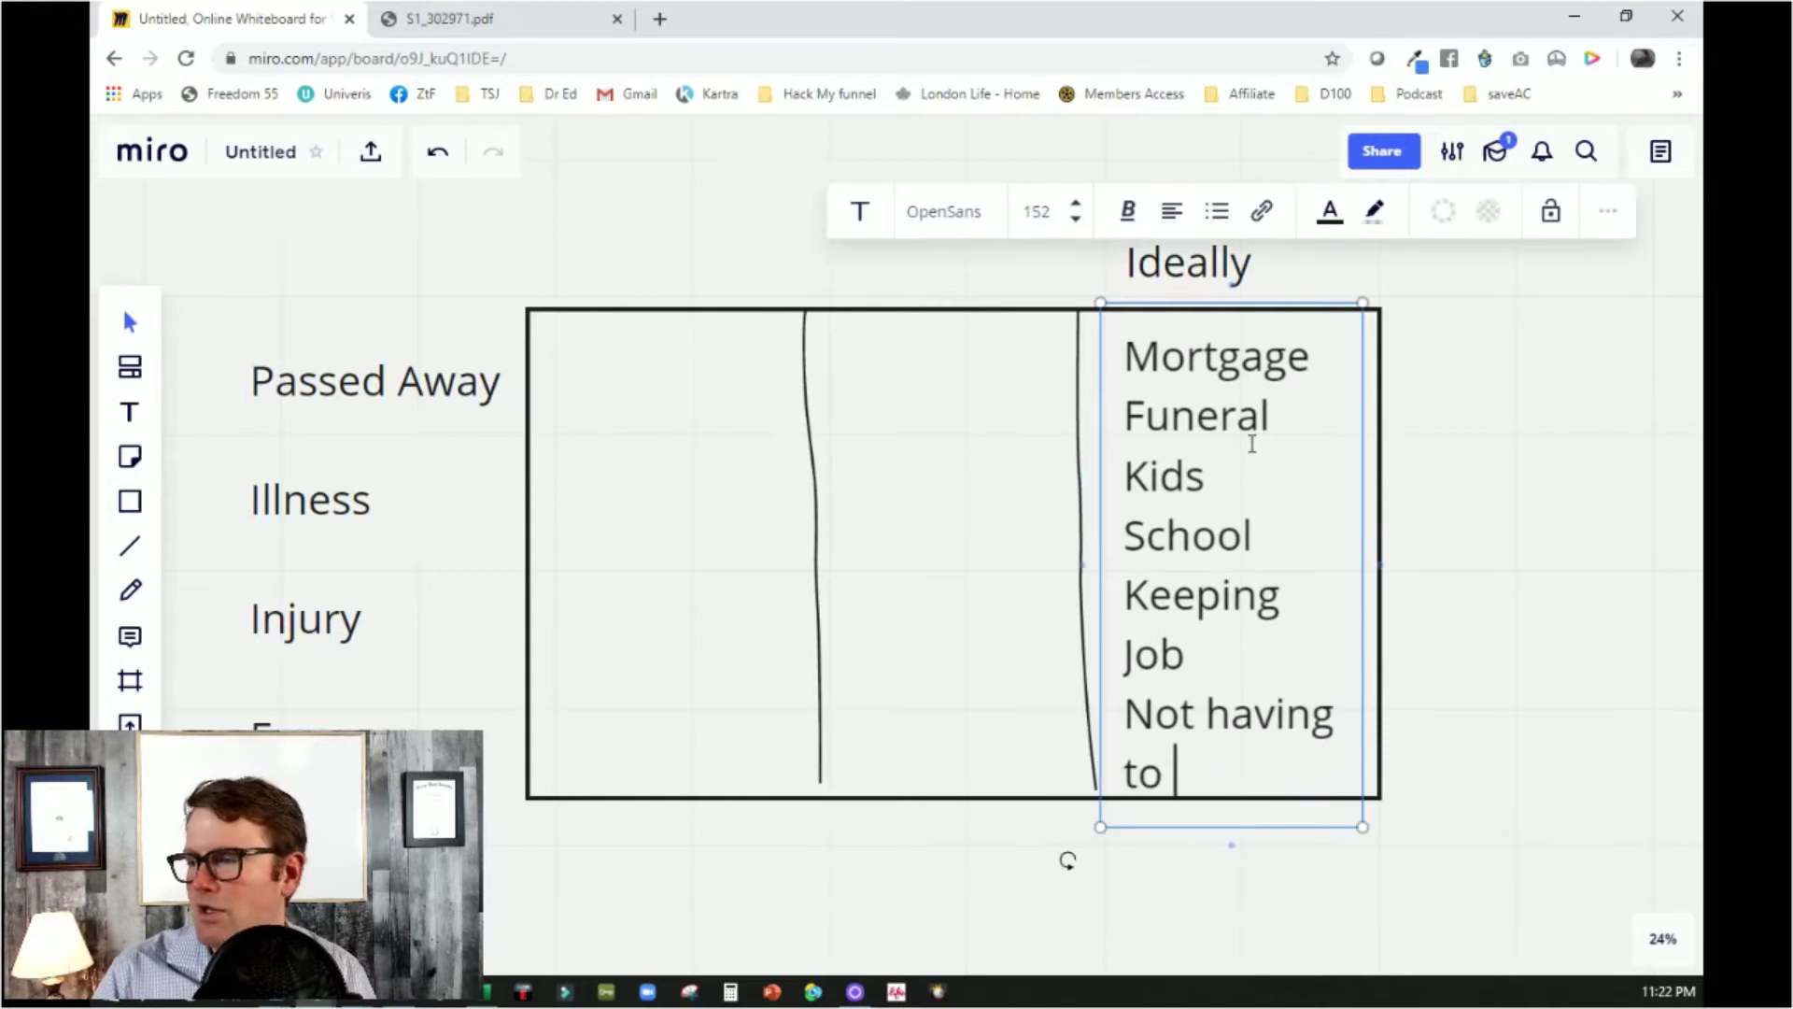
{"action": "left_click", "coordinate": [1285, 466]}
{"action": "left_click", "coordinate": [768, 266]}
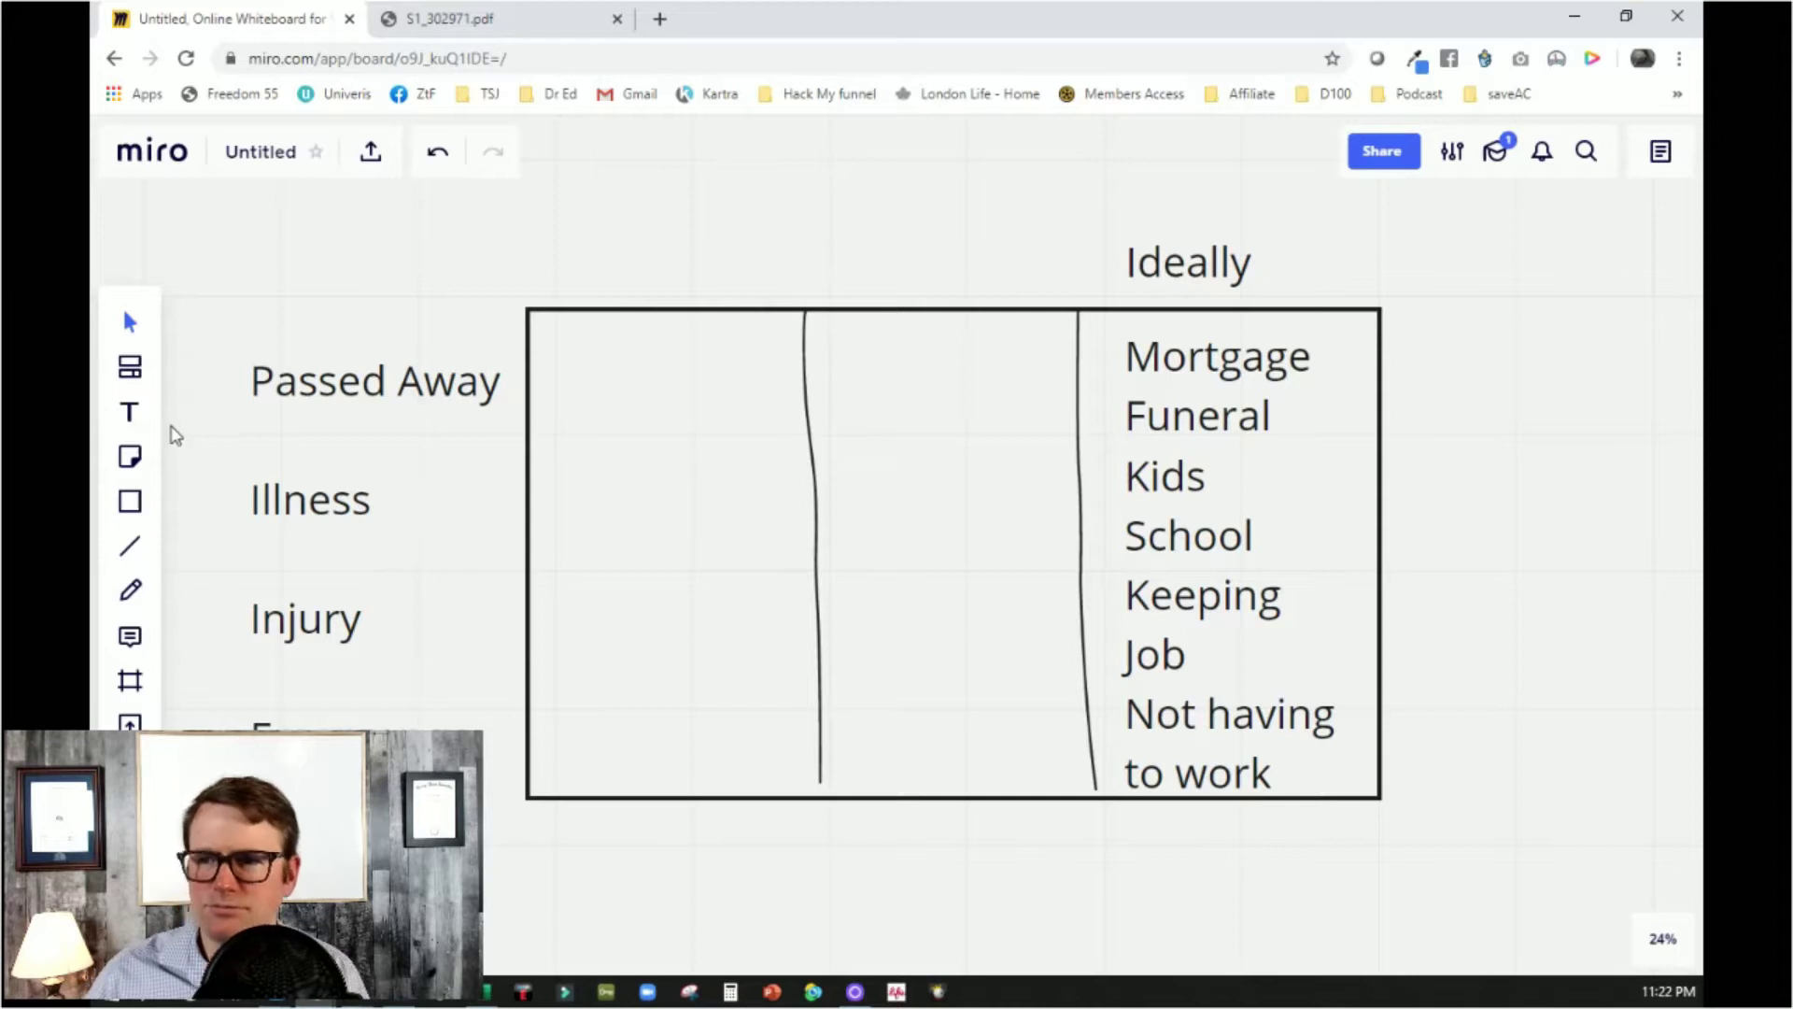
Add the heading 'Actually' above the table's left column
{"action": "left_click", "coordinate": [130, 412]}
{"action": "left_click", "coordinate": [529, 272]}
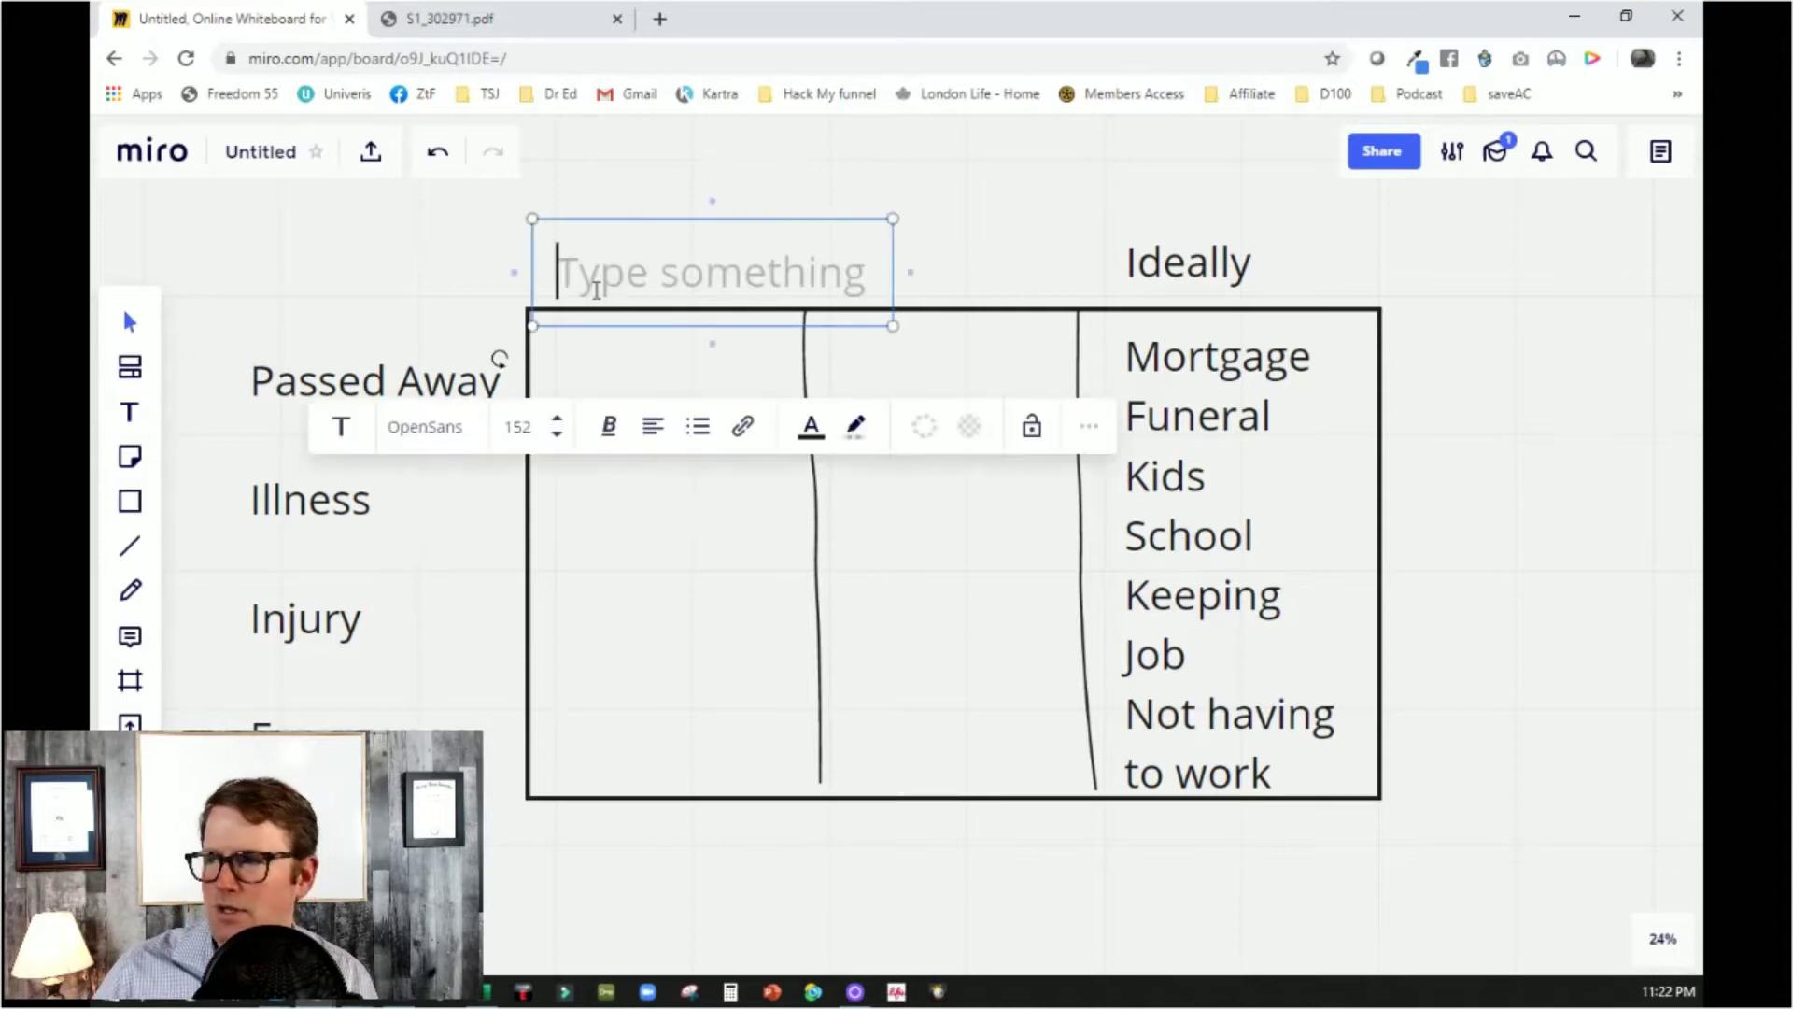
{"action": "type", "text": "Actually"}
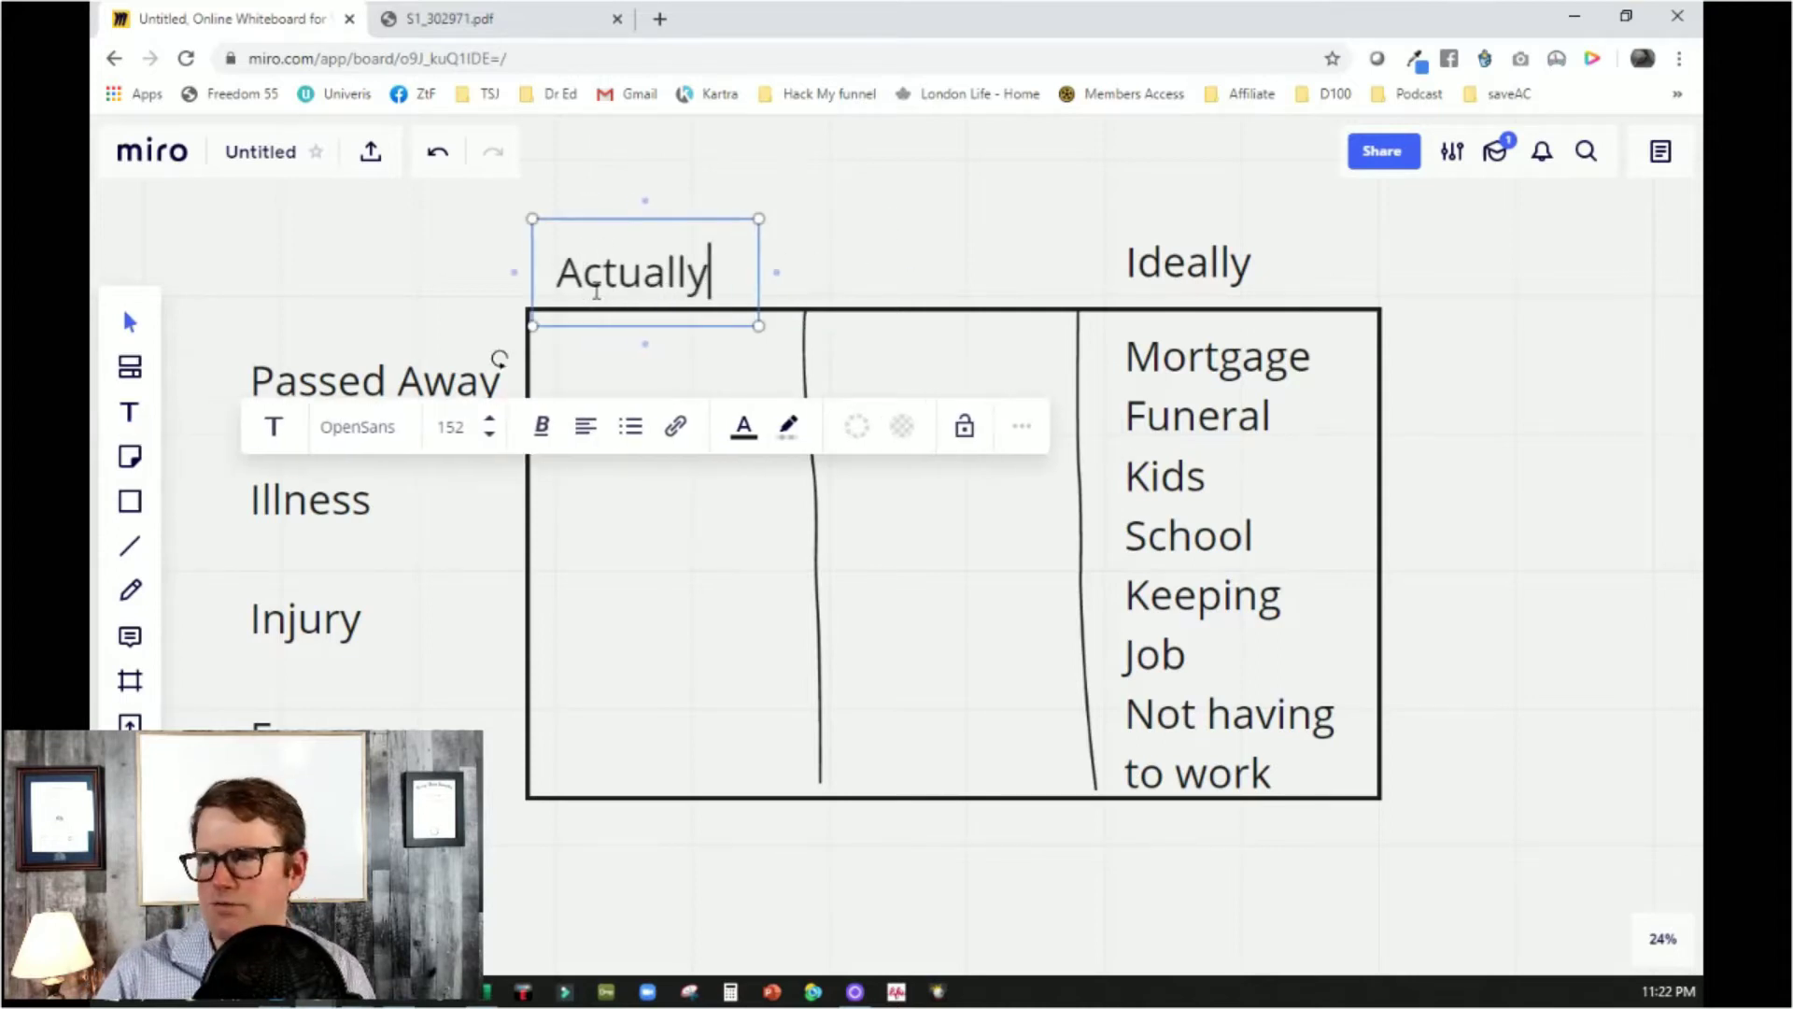
{"action": "left_click", "coordinate": [654, 612]}
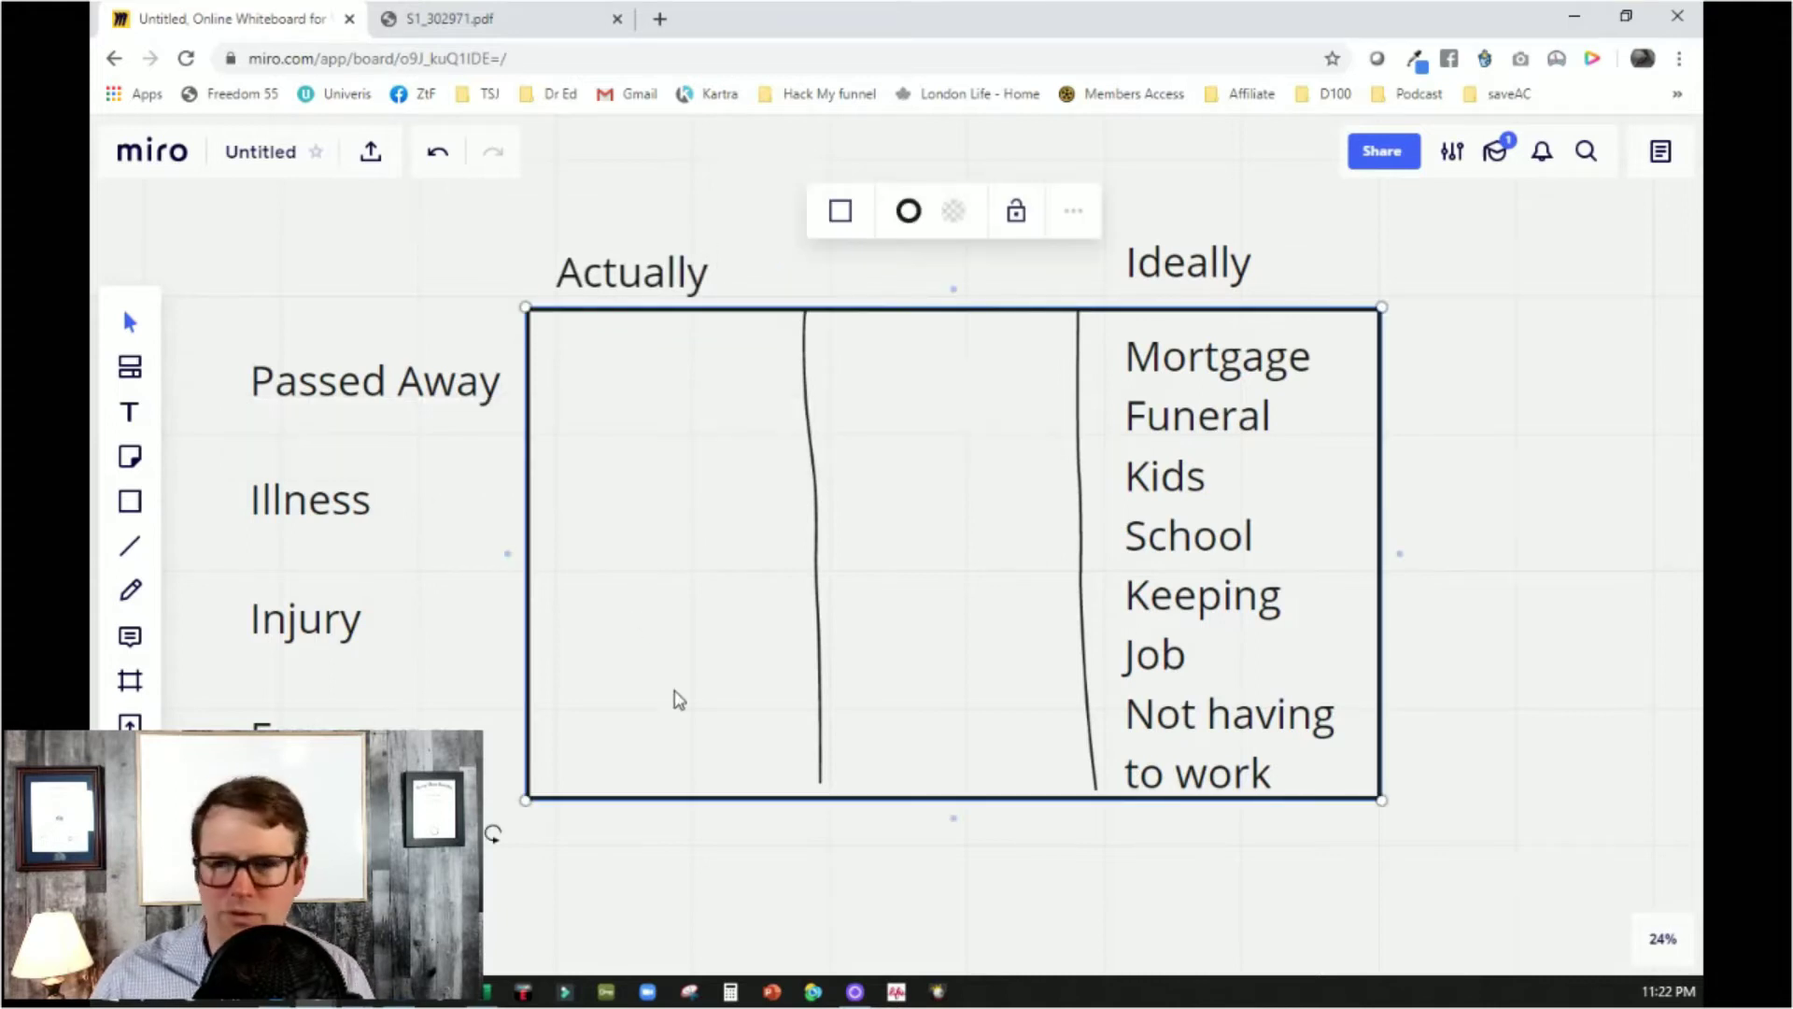
Place a new empty text box just right of the table
{"action": "left_click_drag", "start_coordinate": [1493, 513], "coordinate": [785, 501]}
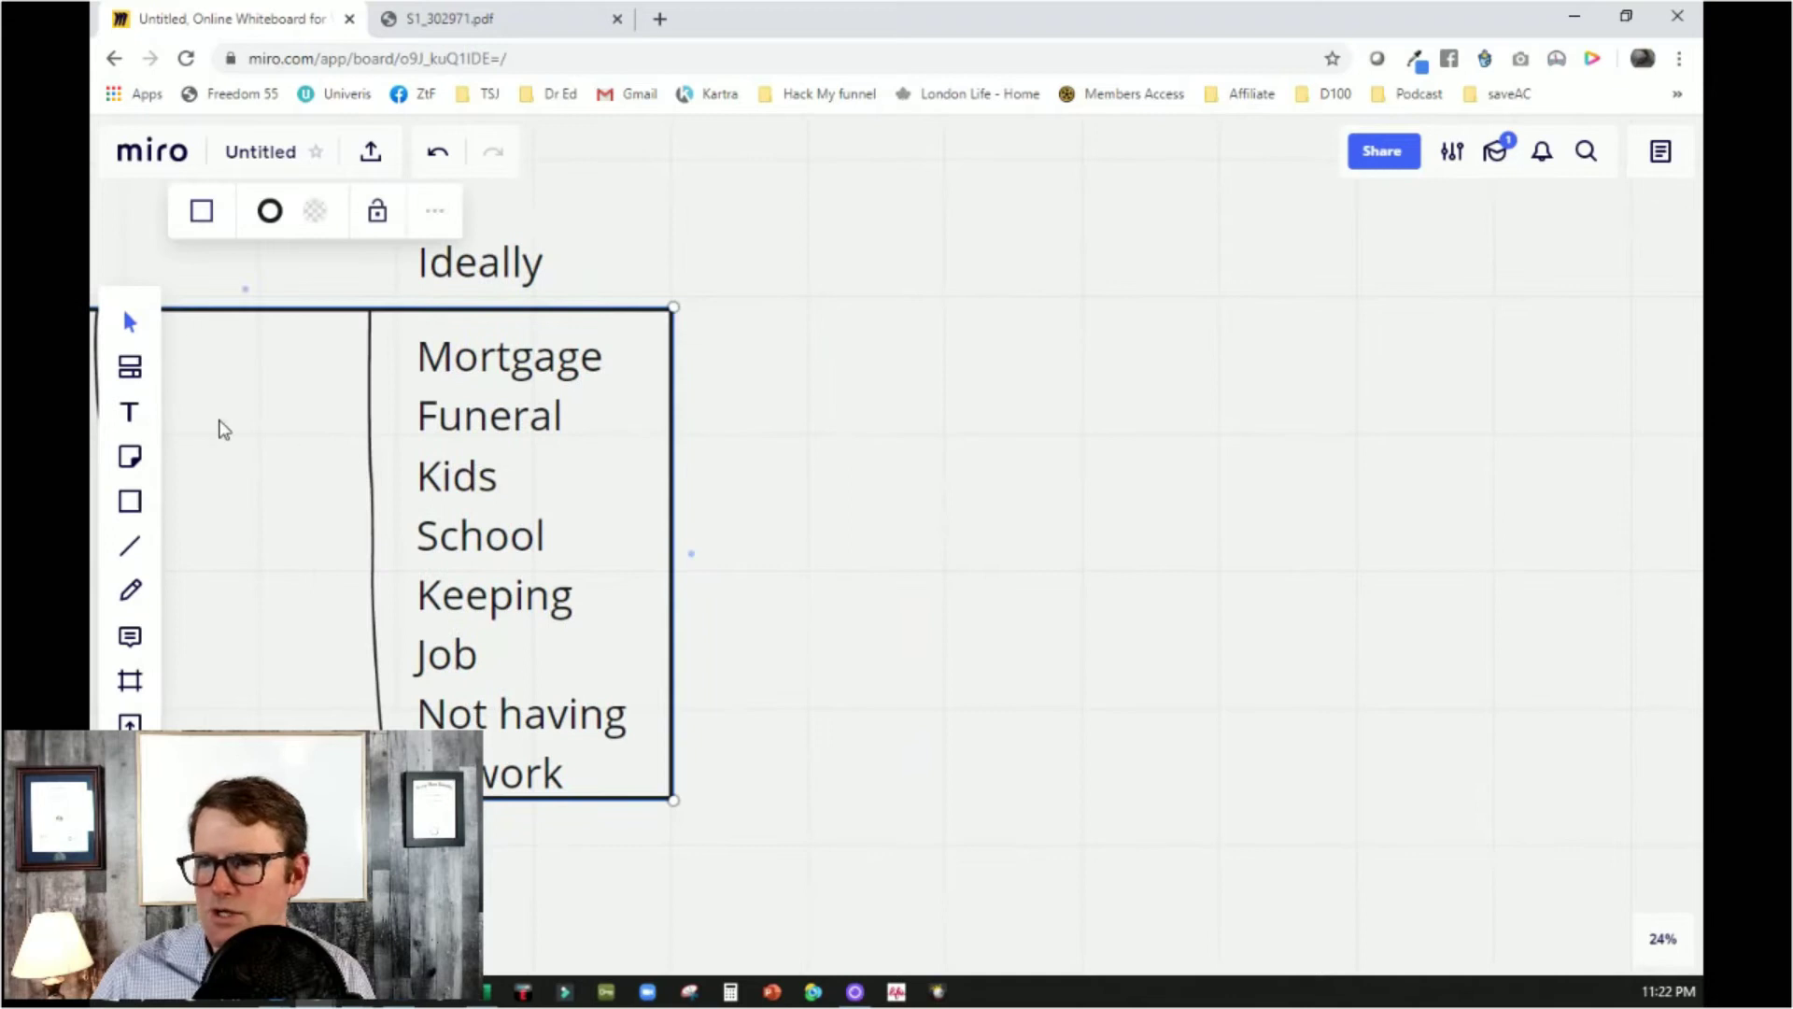
{"action": "key", "text": "Escape"}
{"action": "left_click", "coordinate": [708, 363]}
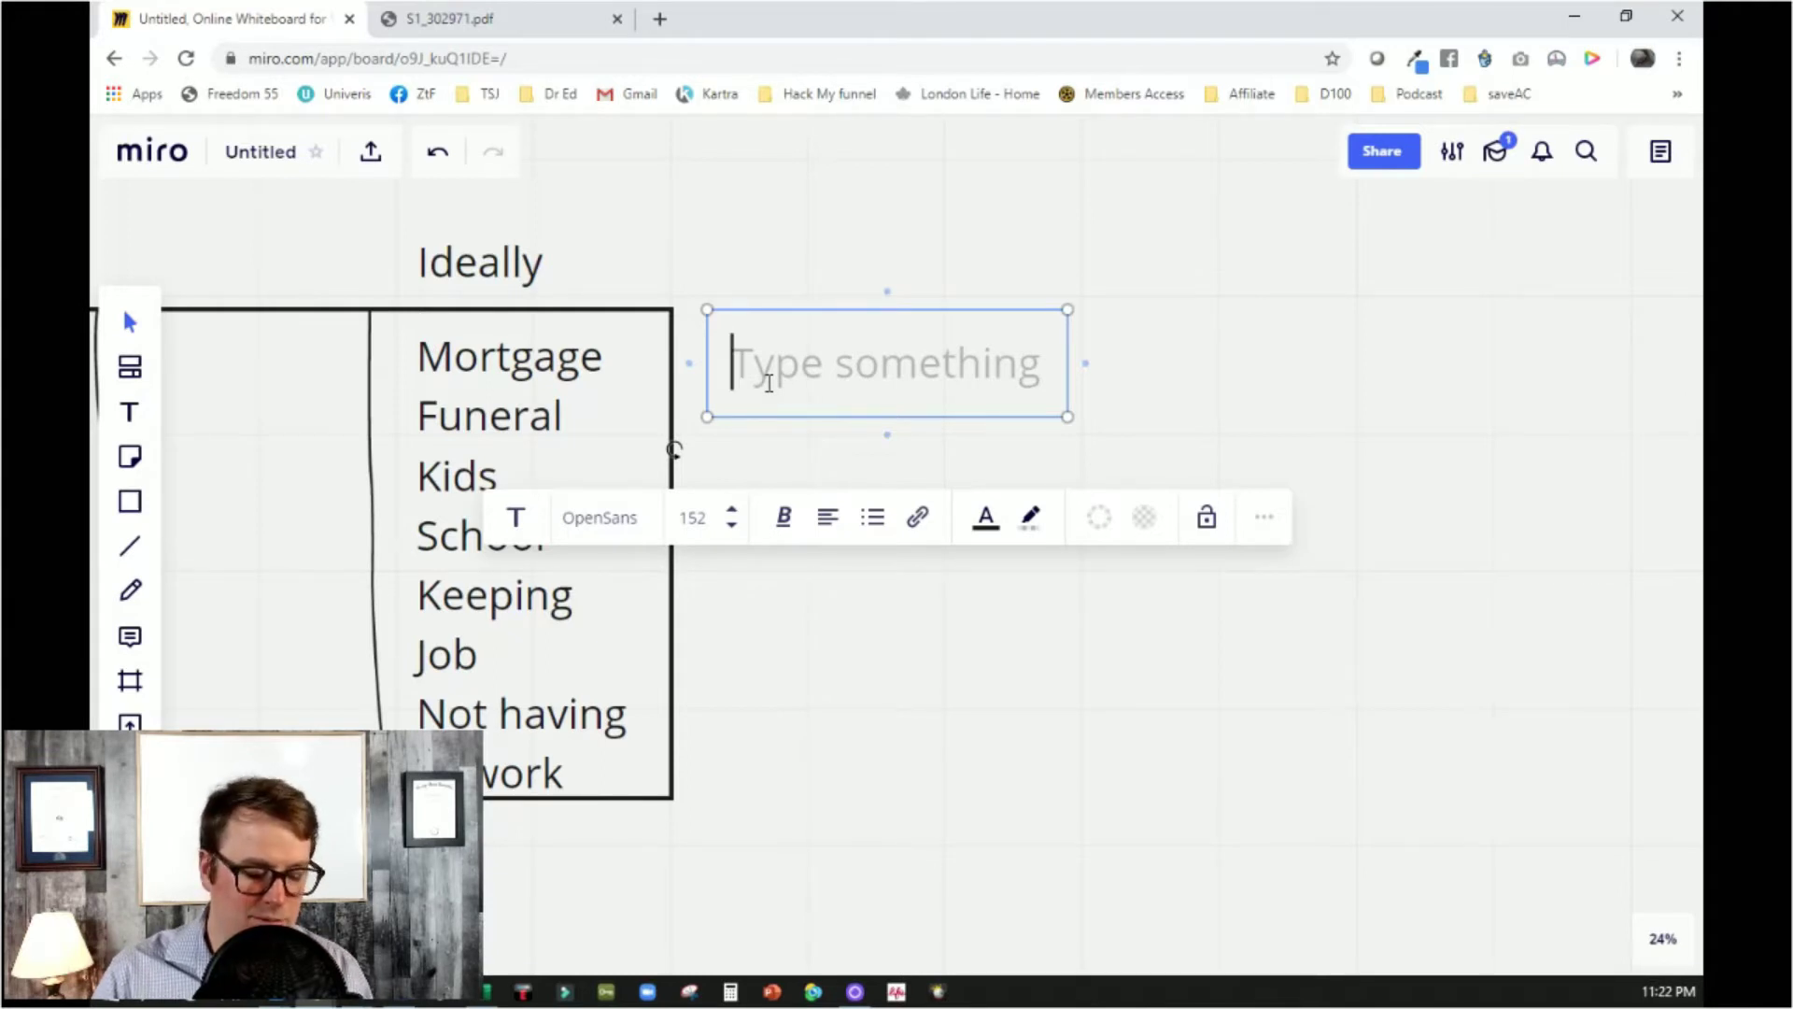
Type the amounts $500,000, $10,000 and $100,000 on separate lines
{"action": "type", "text": "$500"}
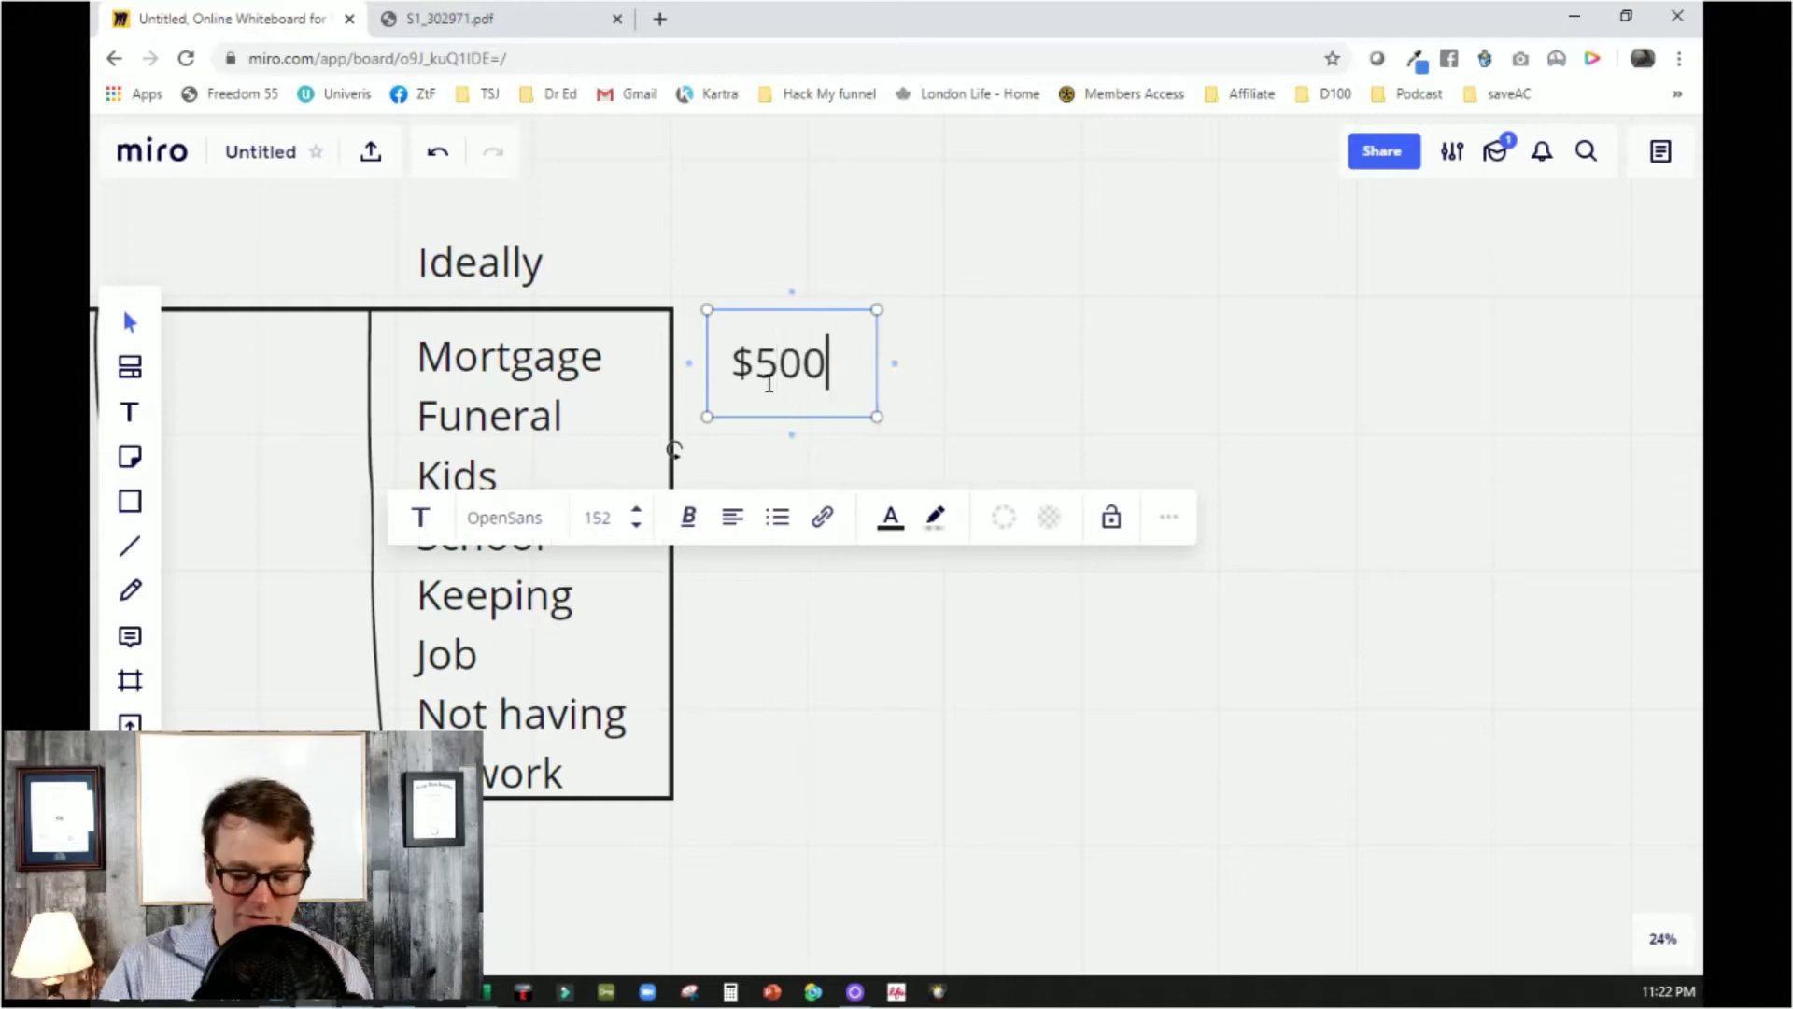
{"action": "type", "text": ",000"}
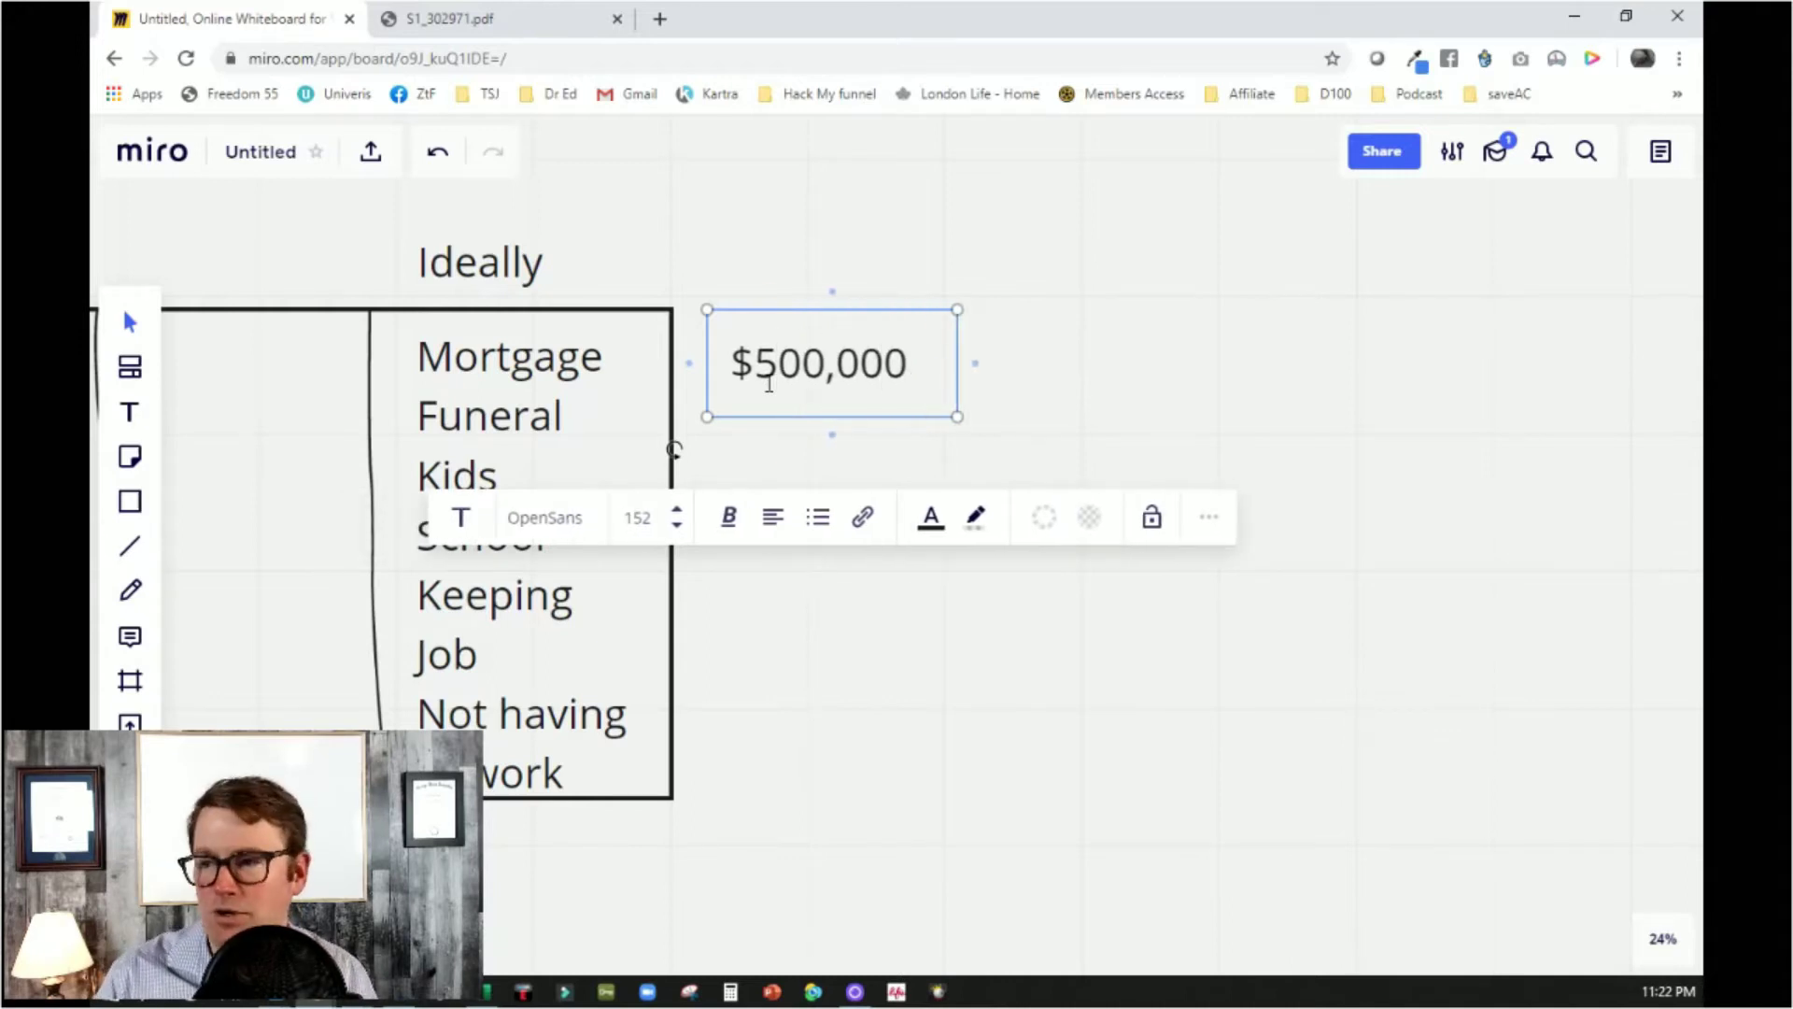
{"action": "key", "text": "Return"}
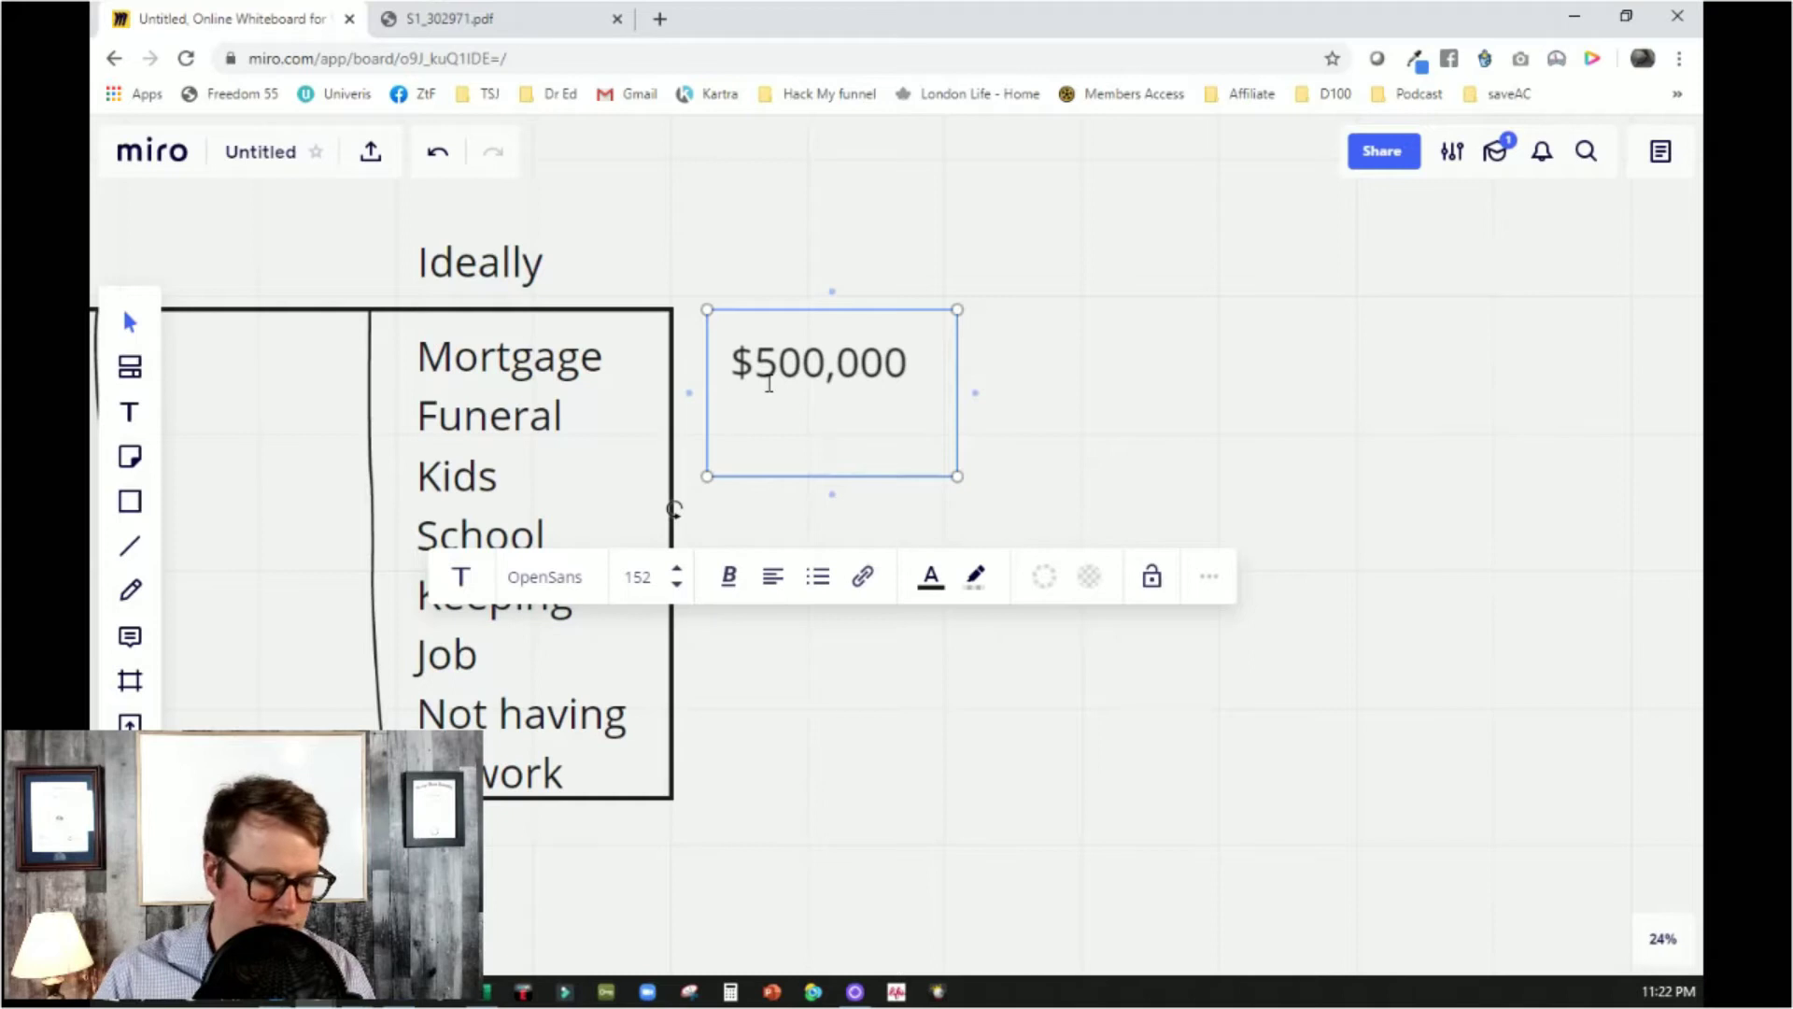
{"action": "type", "text": "$10"}
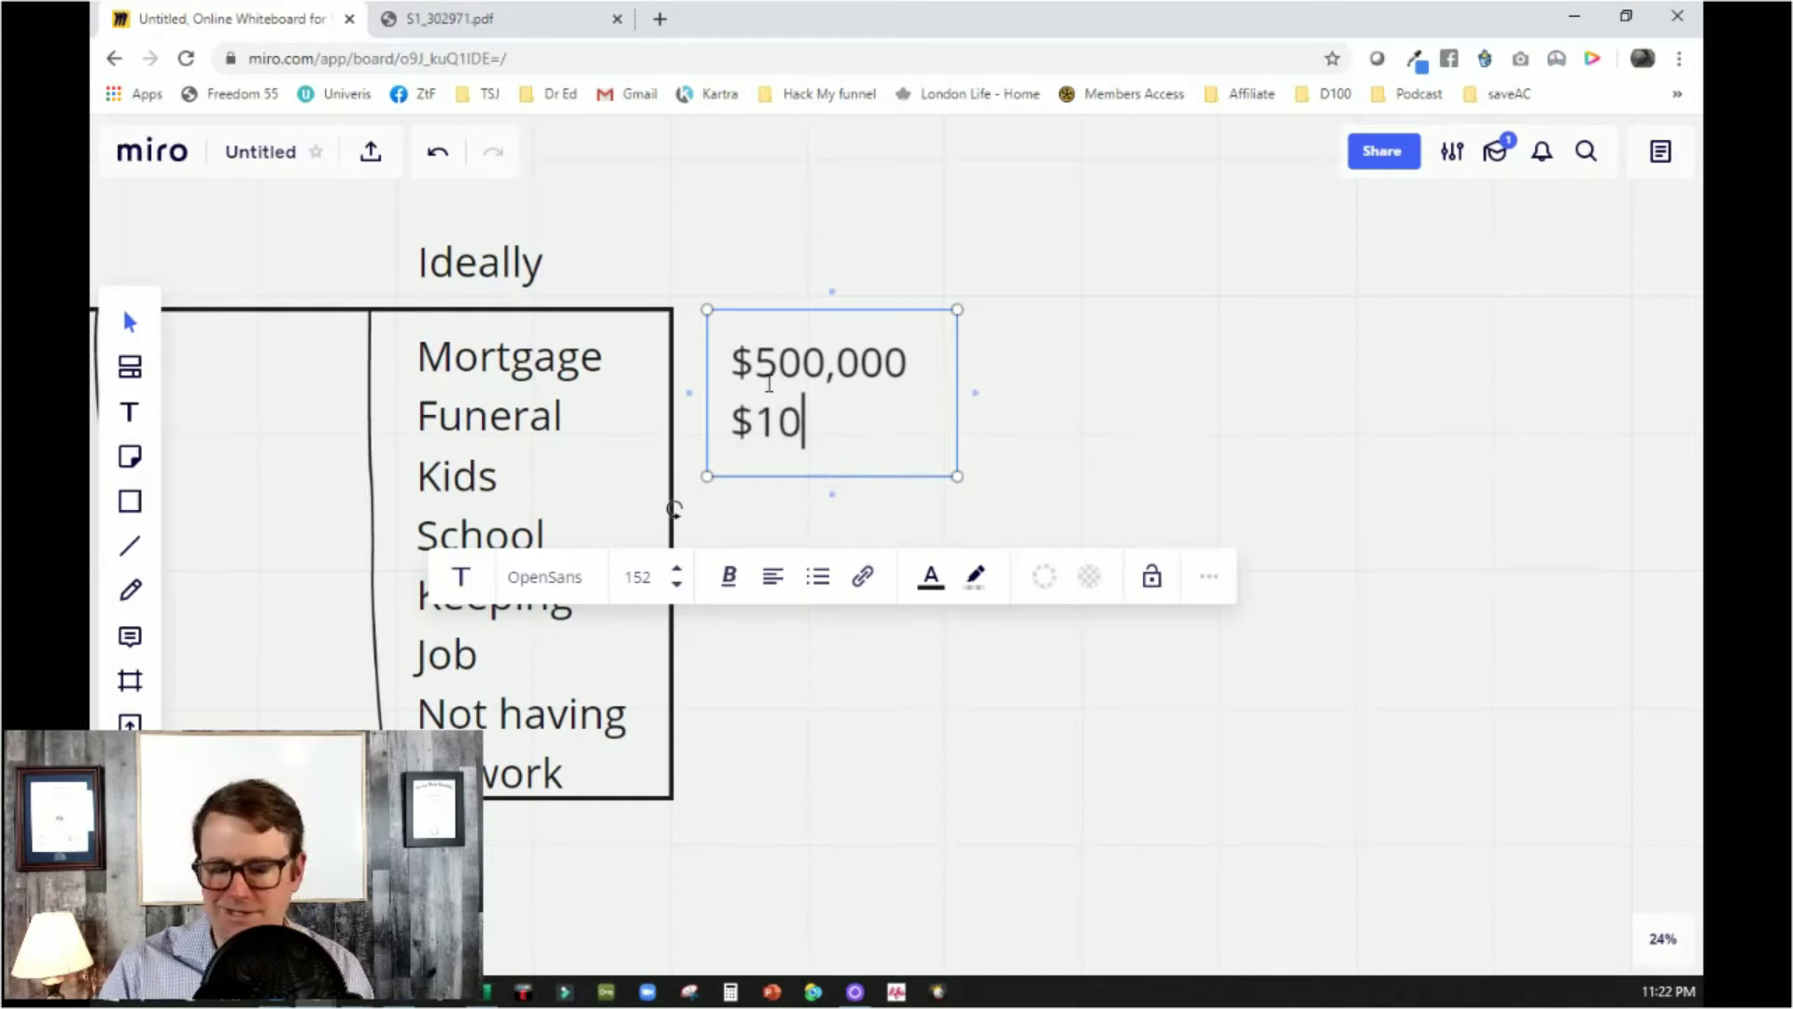
{"action": "type", "text": ",000"}
{"action": "key", "text": "Return"}
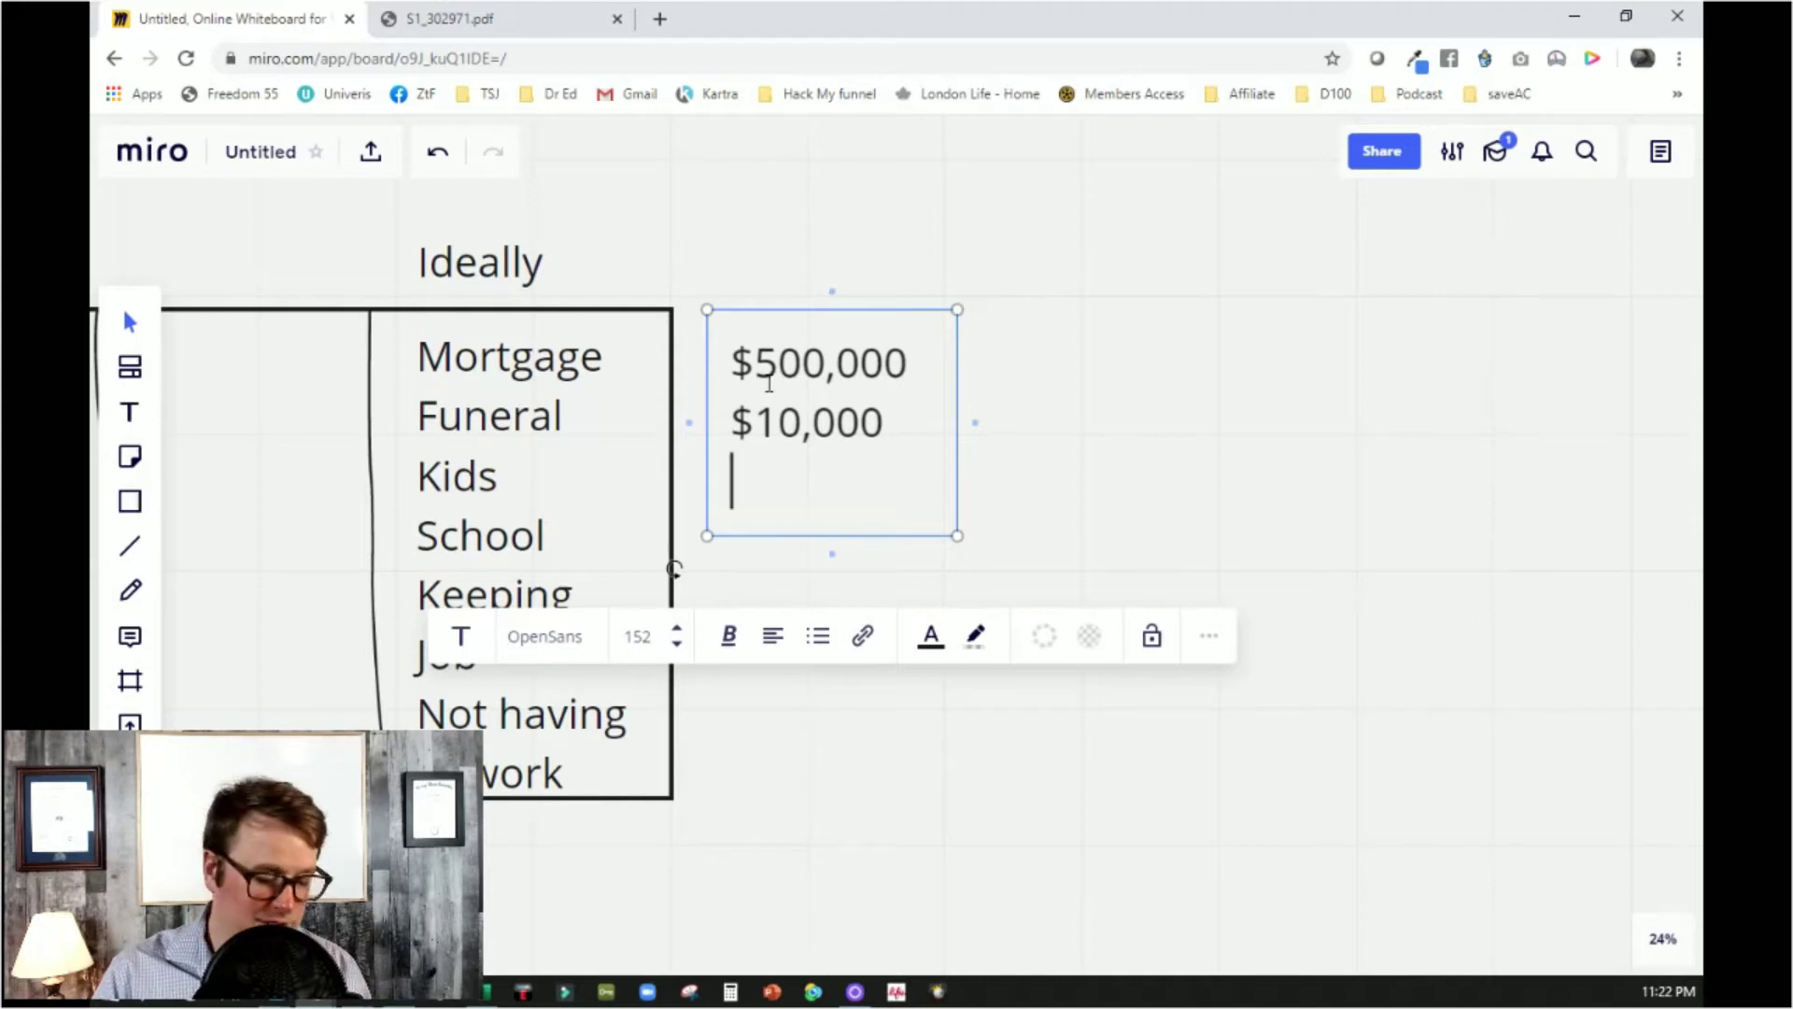
{"action": "type", "text": "$"}
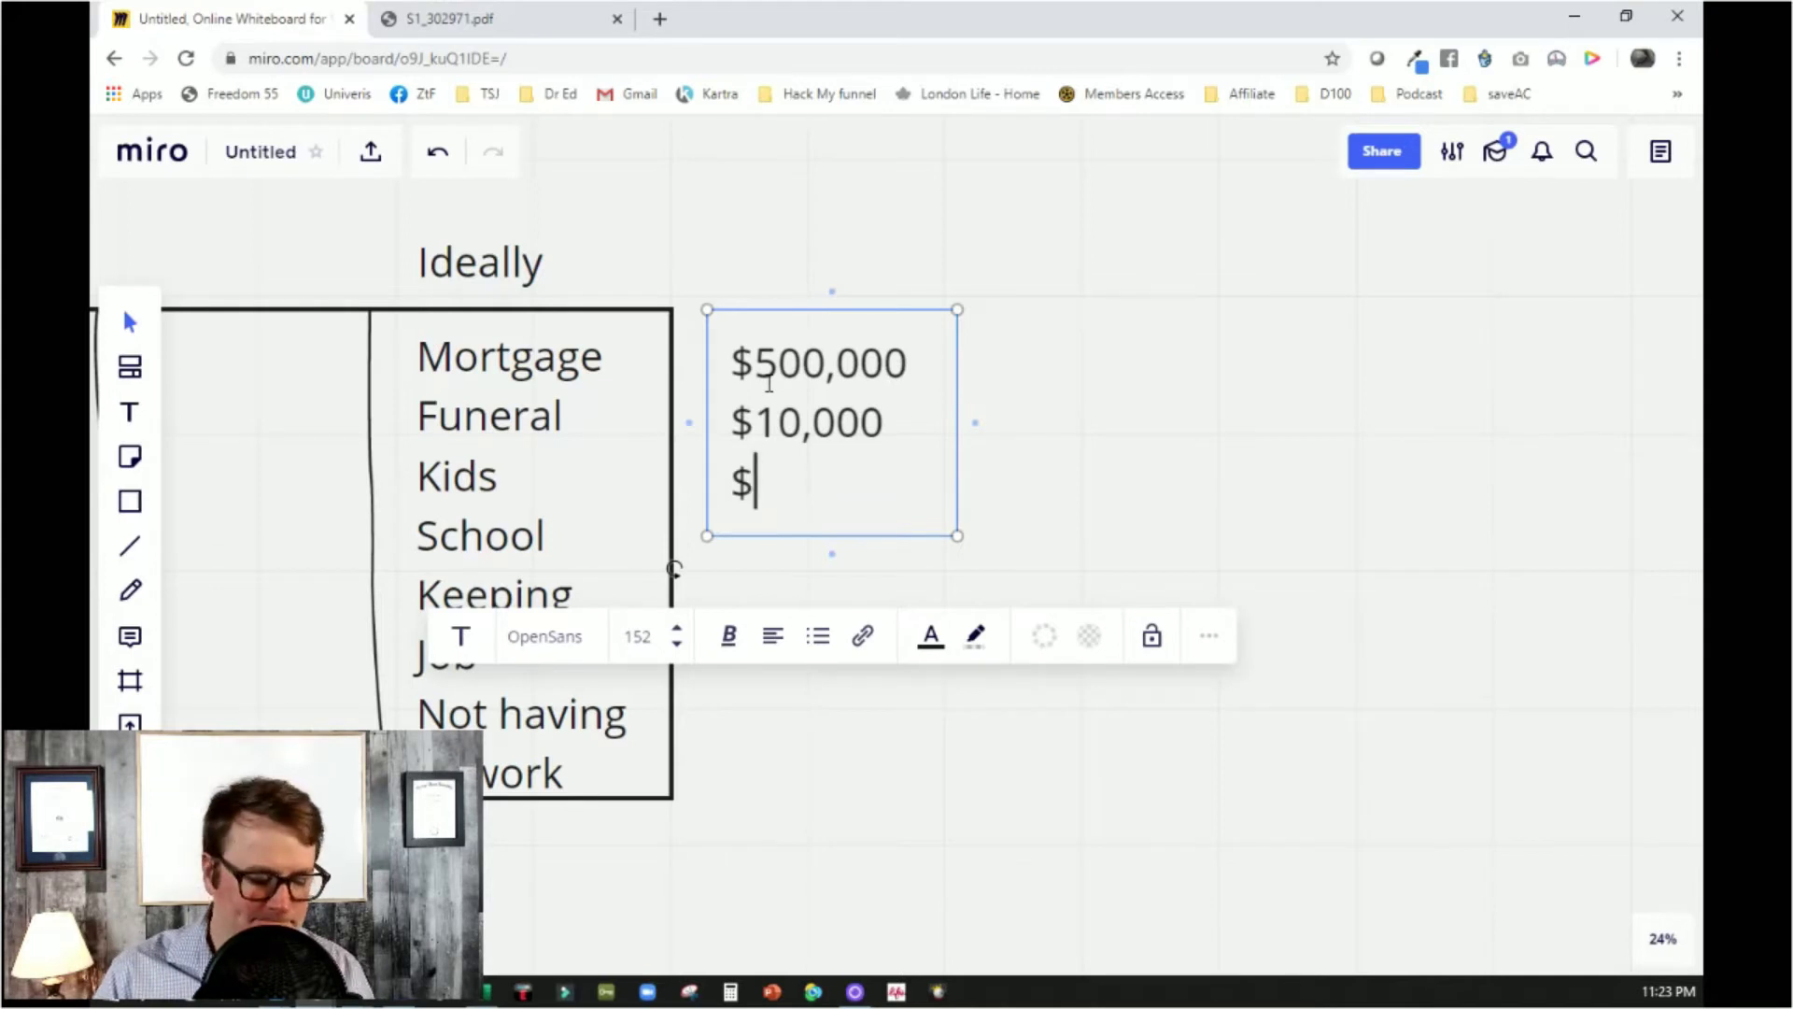
{"action": "type", "text": "$10"}
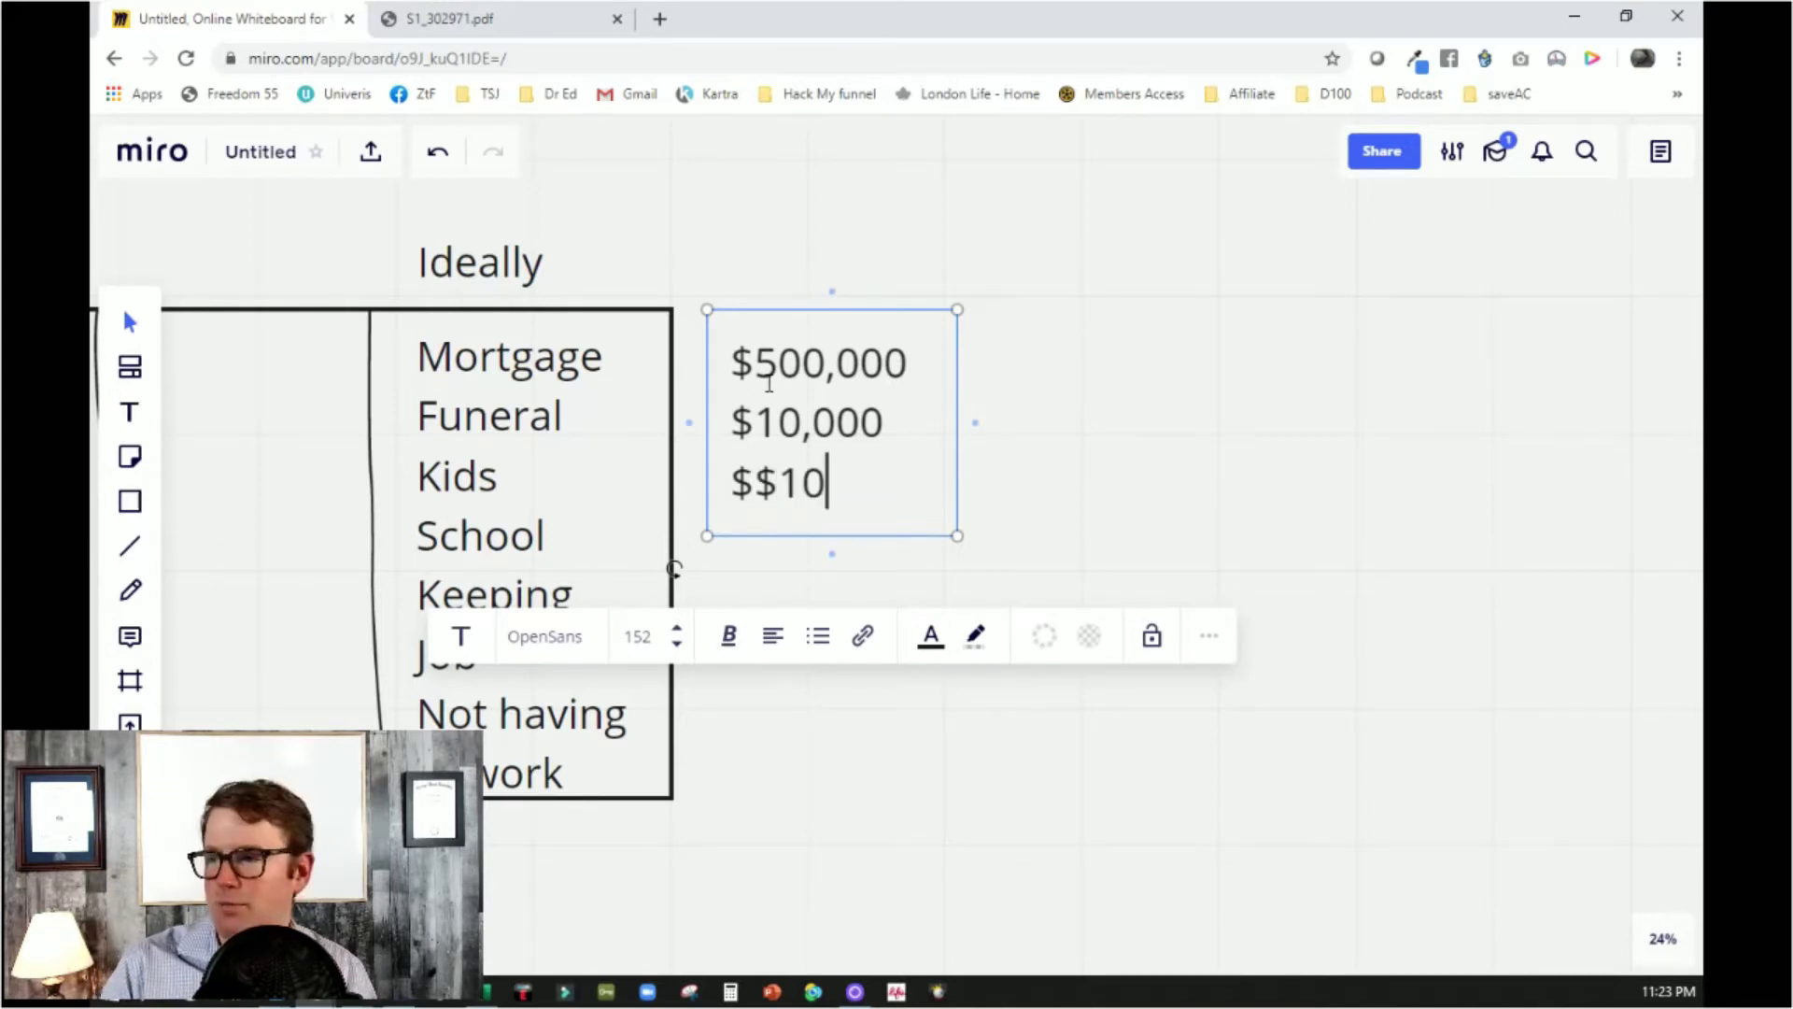
{"action": "type", "text": ",0"}
{"action": "key", "text": "BackSpace"}
{"action": "key", "text": "BackSpace"}
{"action": "key", "text": "BackSpace"}
{"action": "key", "text": "BackSpace"}
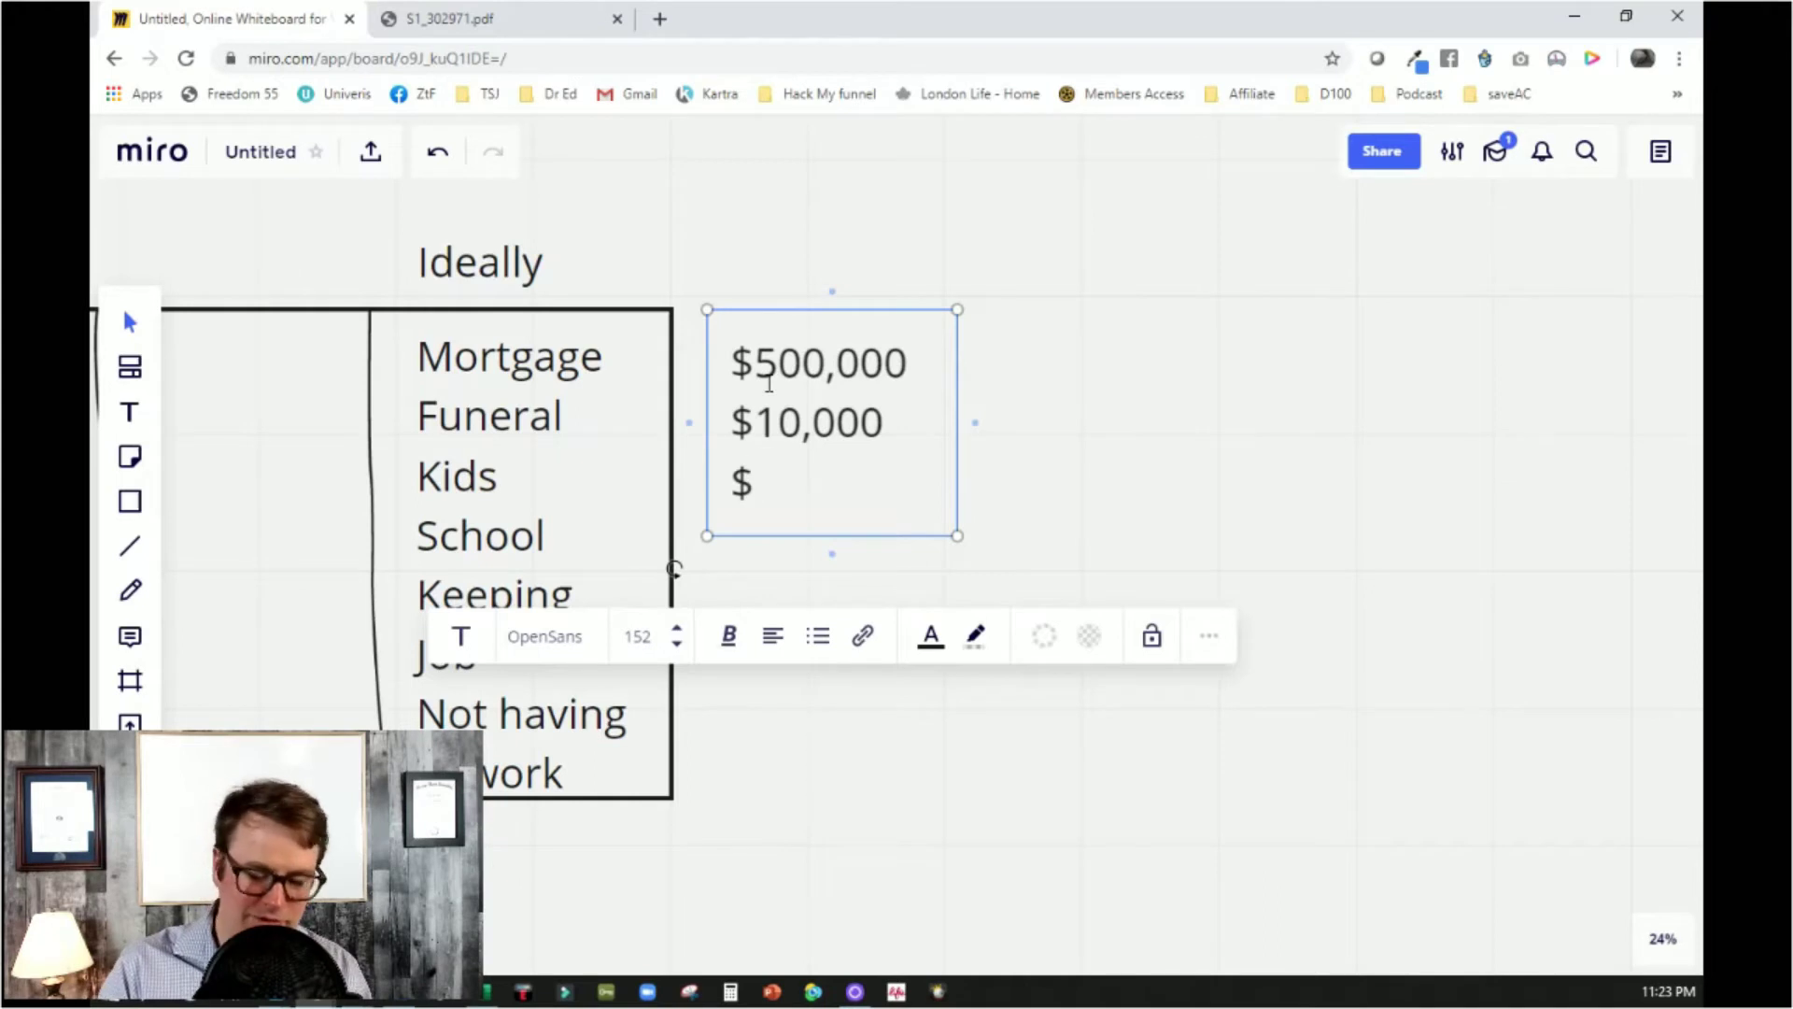
{"action": "type", "text": "100,000"}
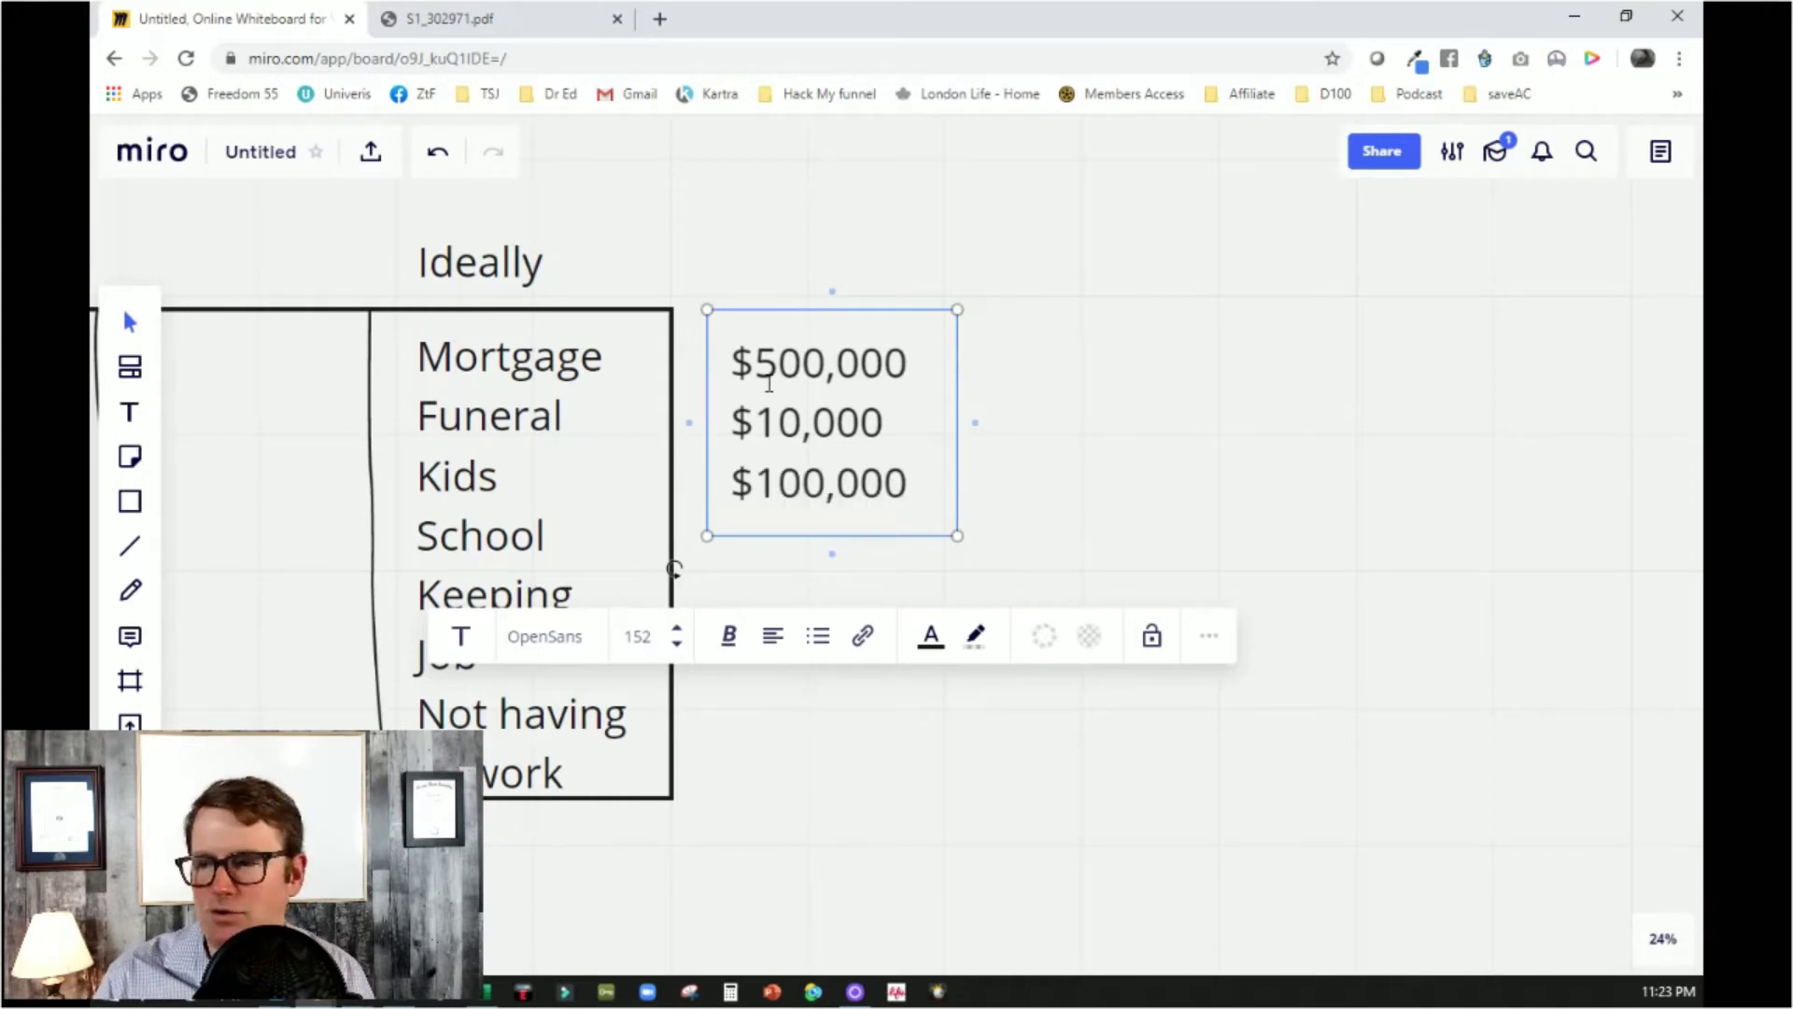
Add a blank line below $100,000 so the next amount aligns with Keeping Job
{"action": "key", "text": "Return"}
{"action": "key", "text": "Return"}
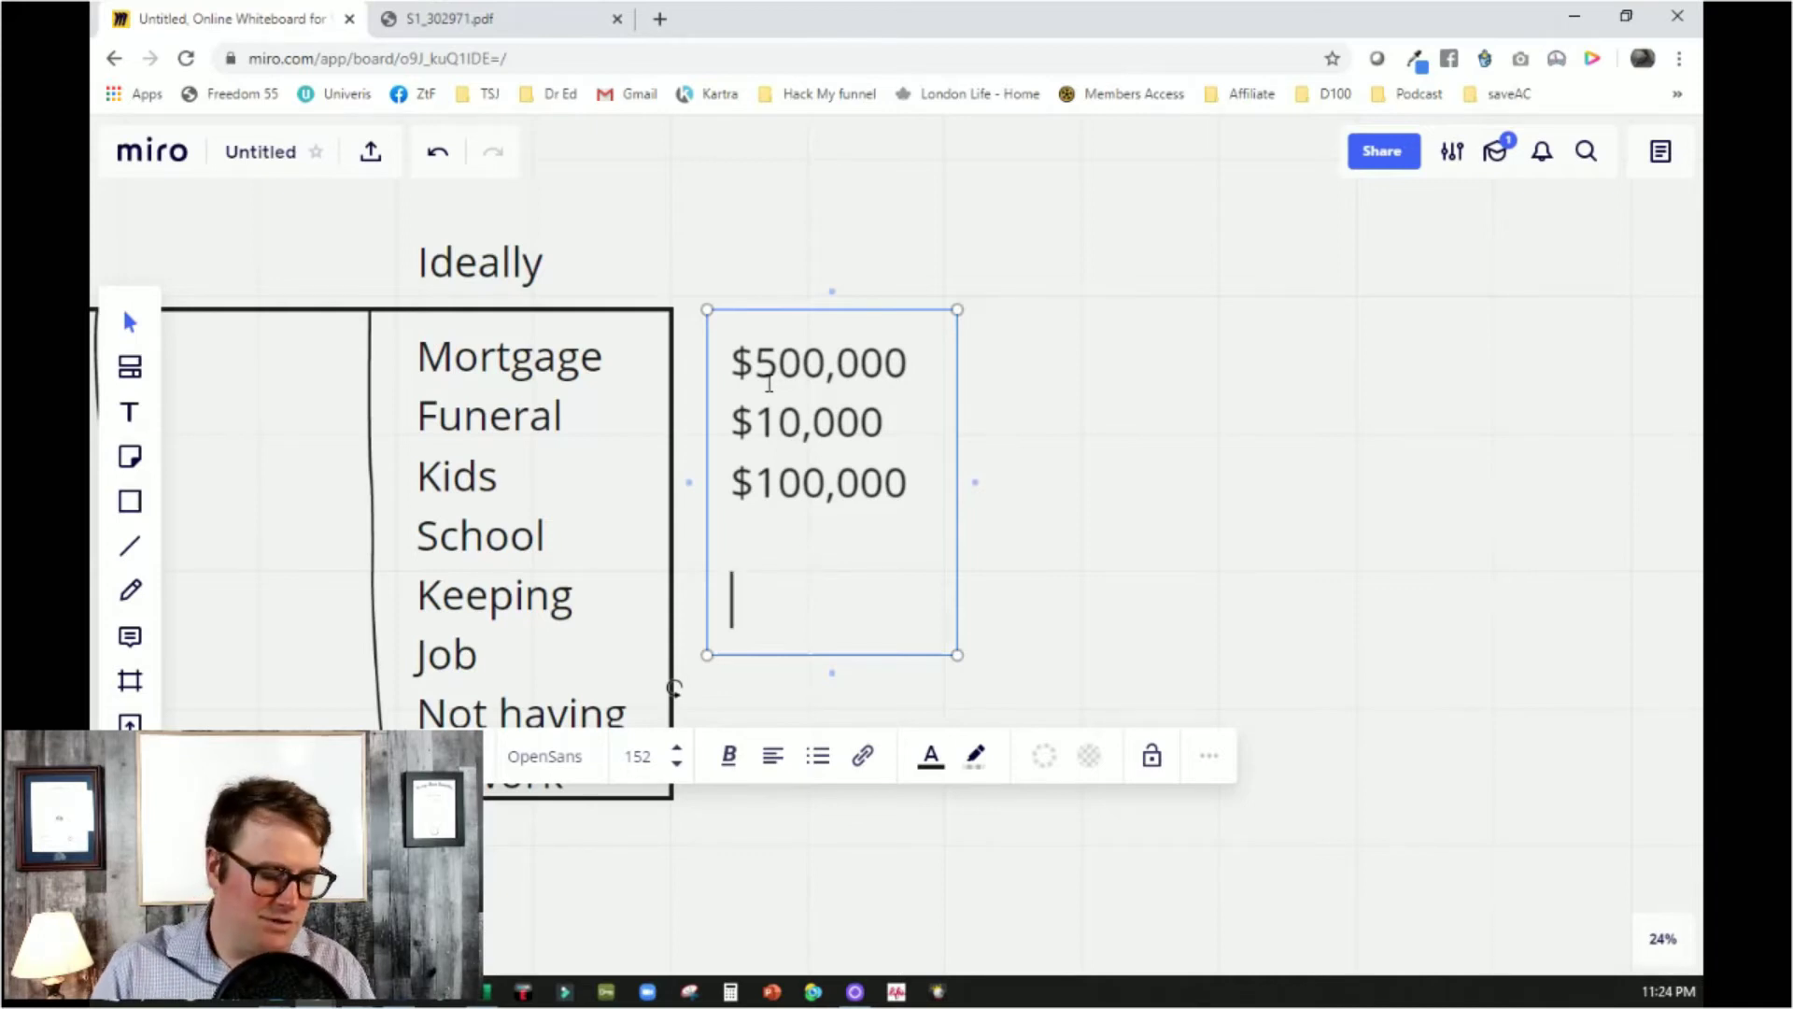
Add $1,000,000 beside Keeping Job and widen the amounts box to fit it
{"action": "type", "text": "$"}
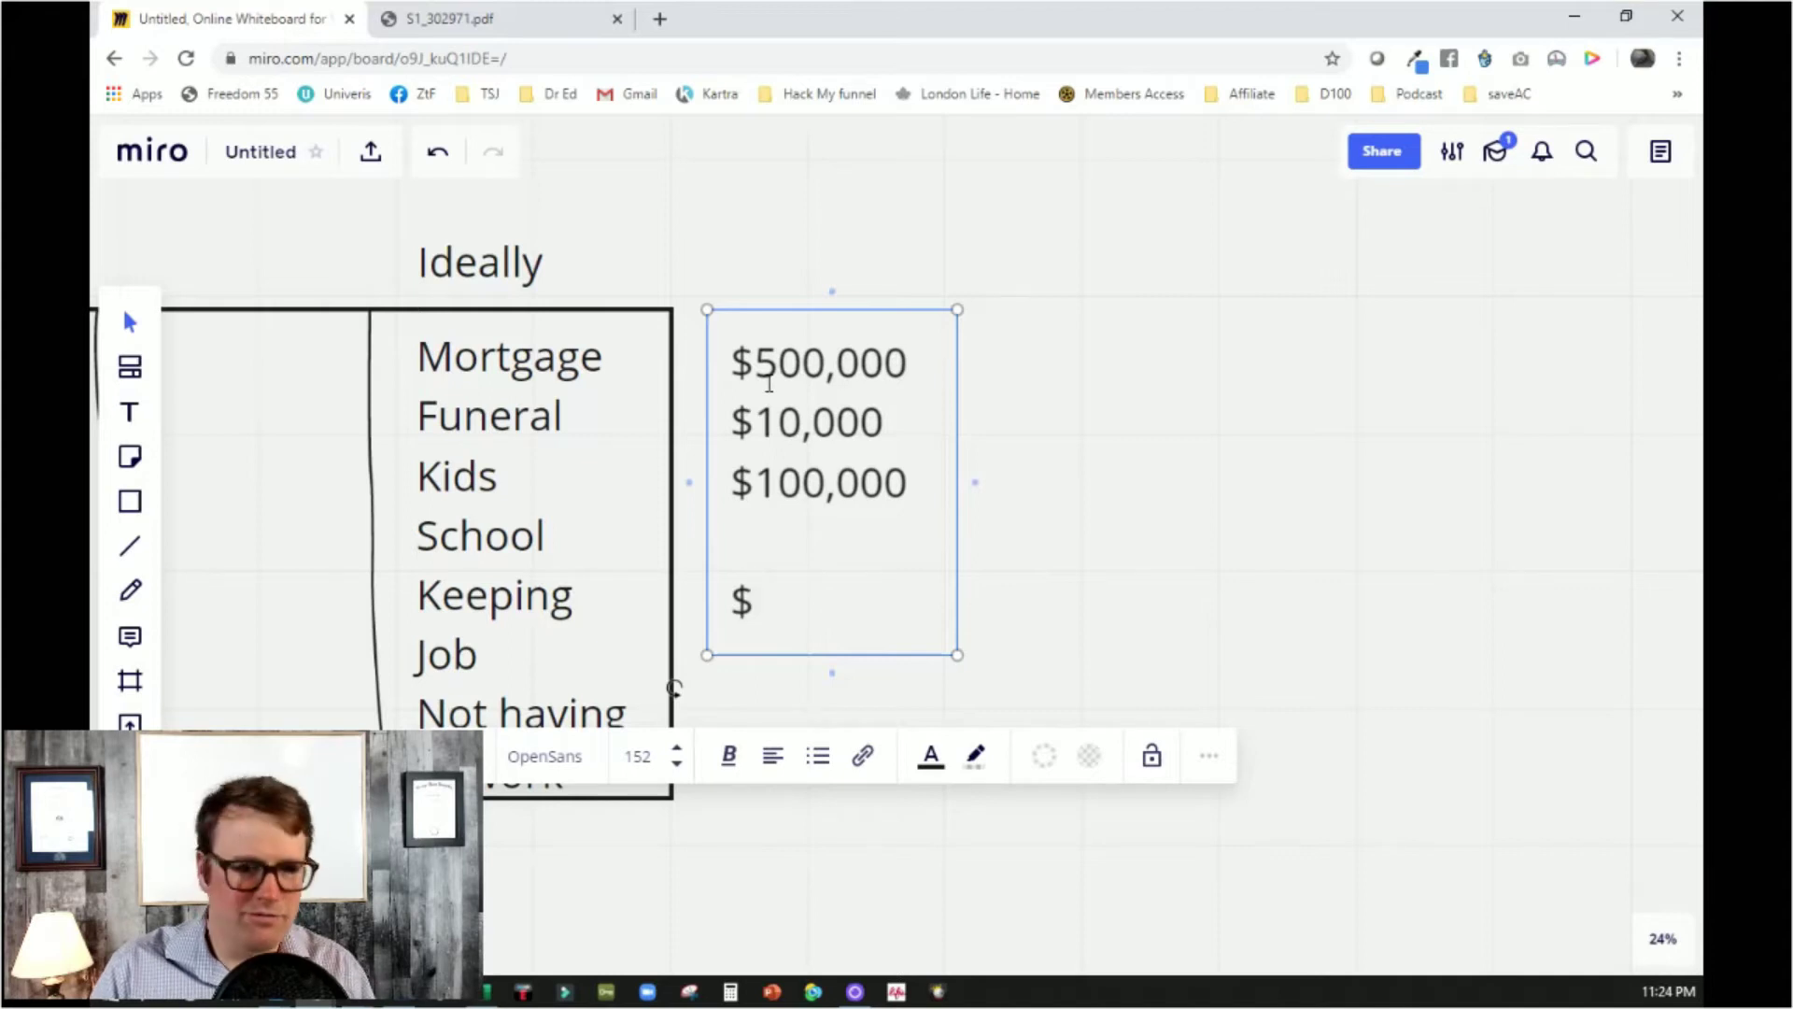
{"action": "type", "text": "1,0"}
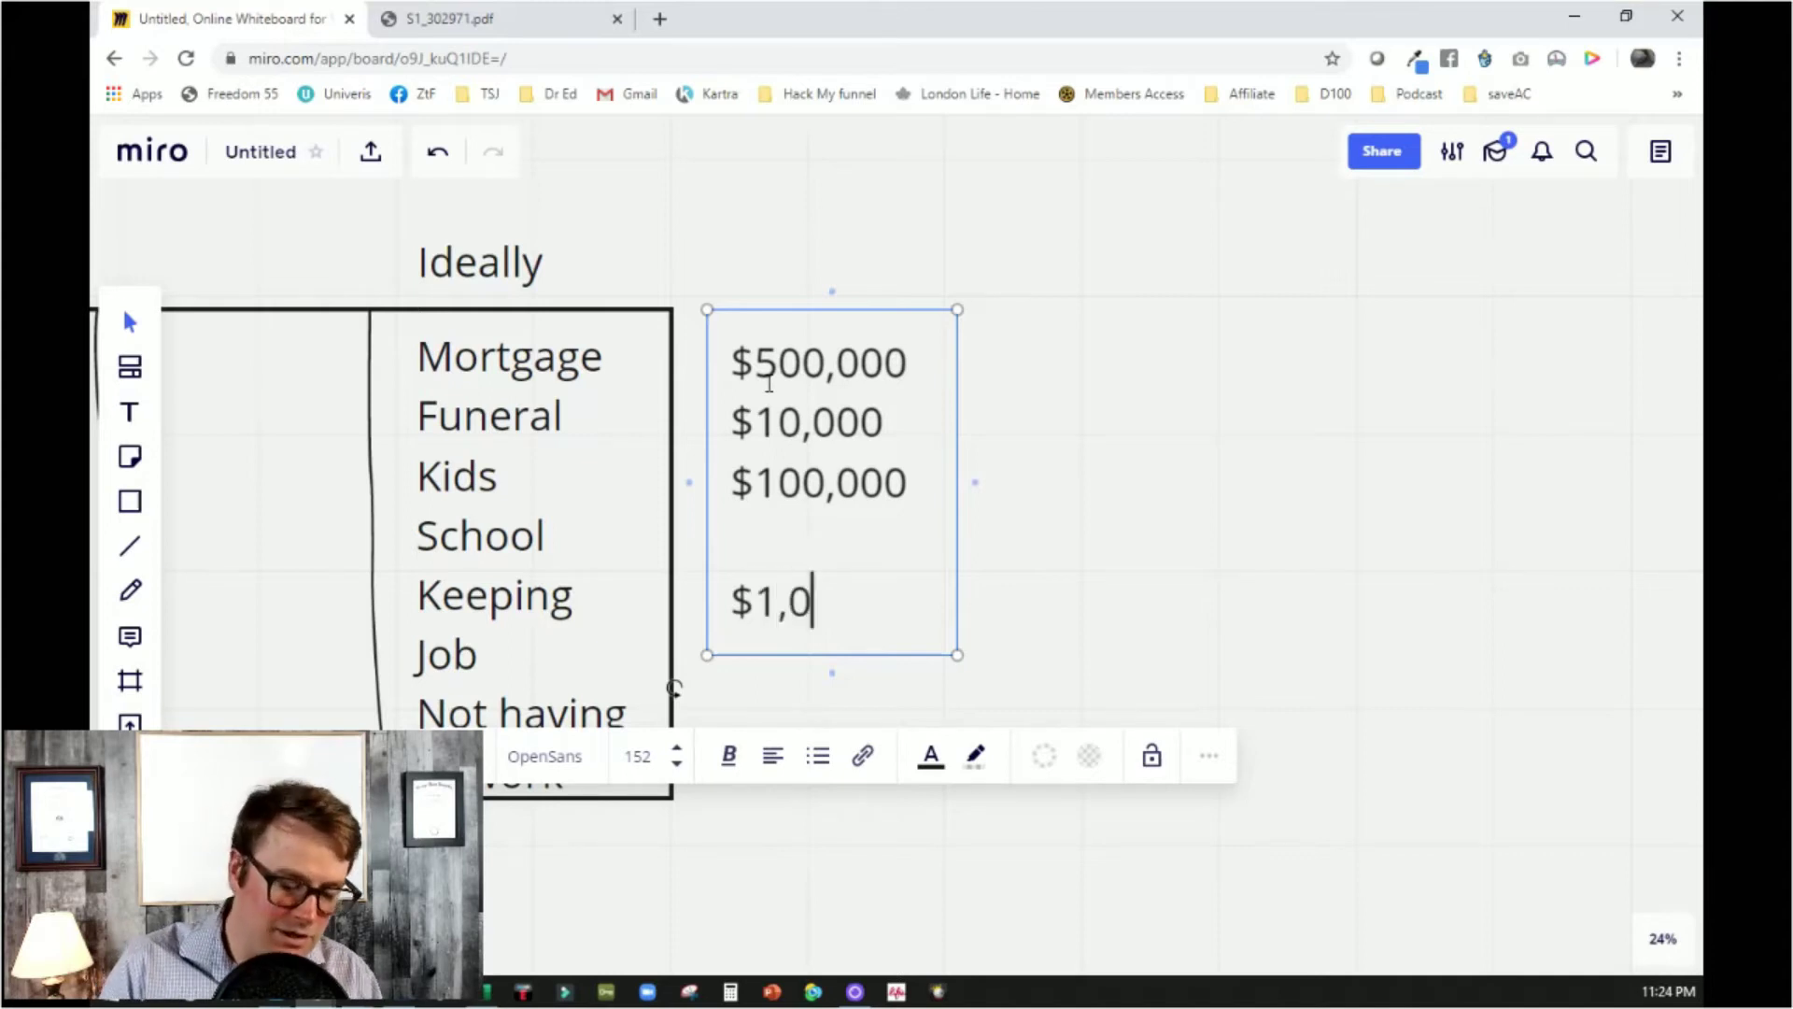
{"action": "type", "text": "00,000"}
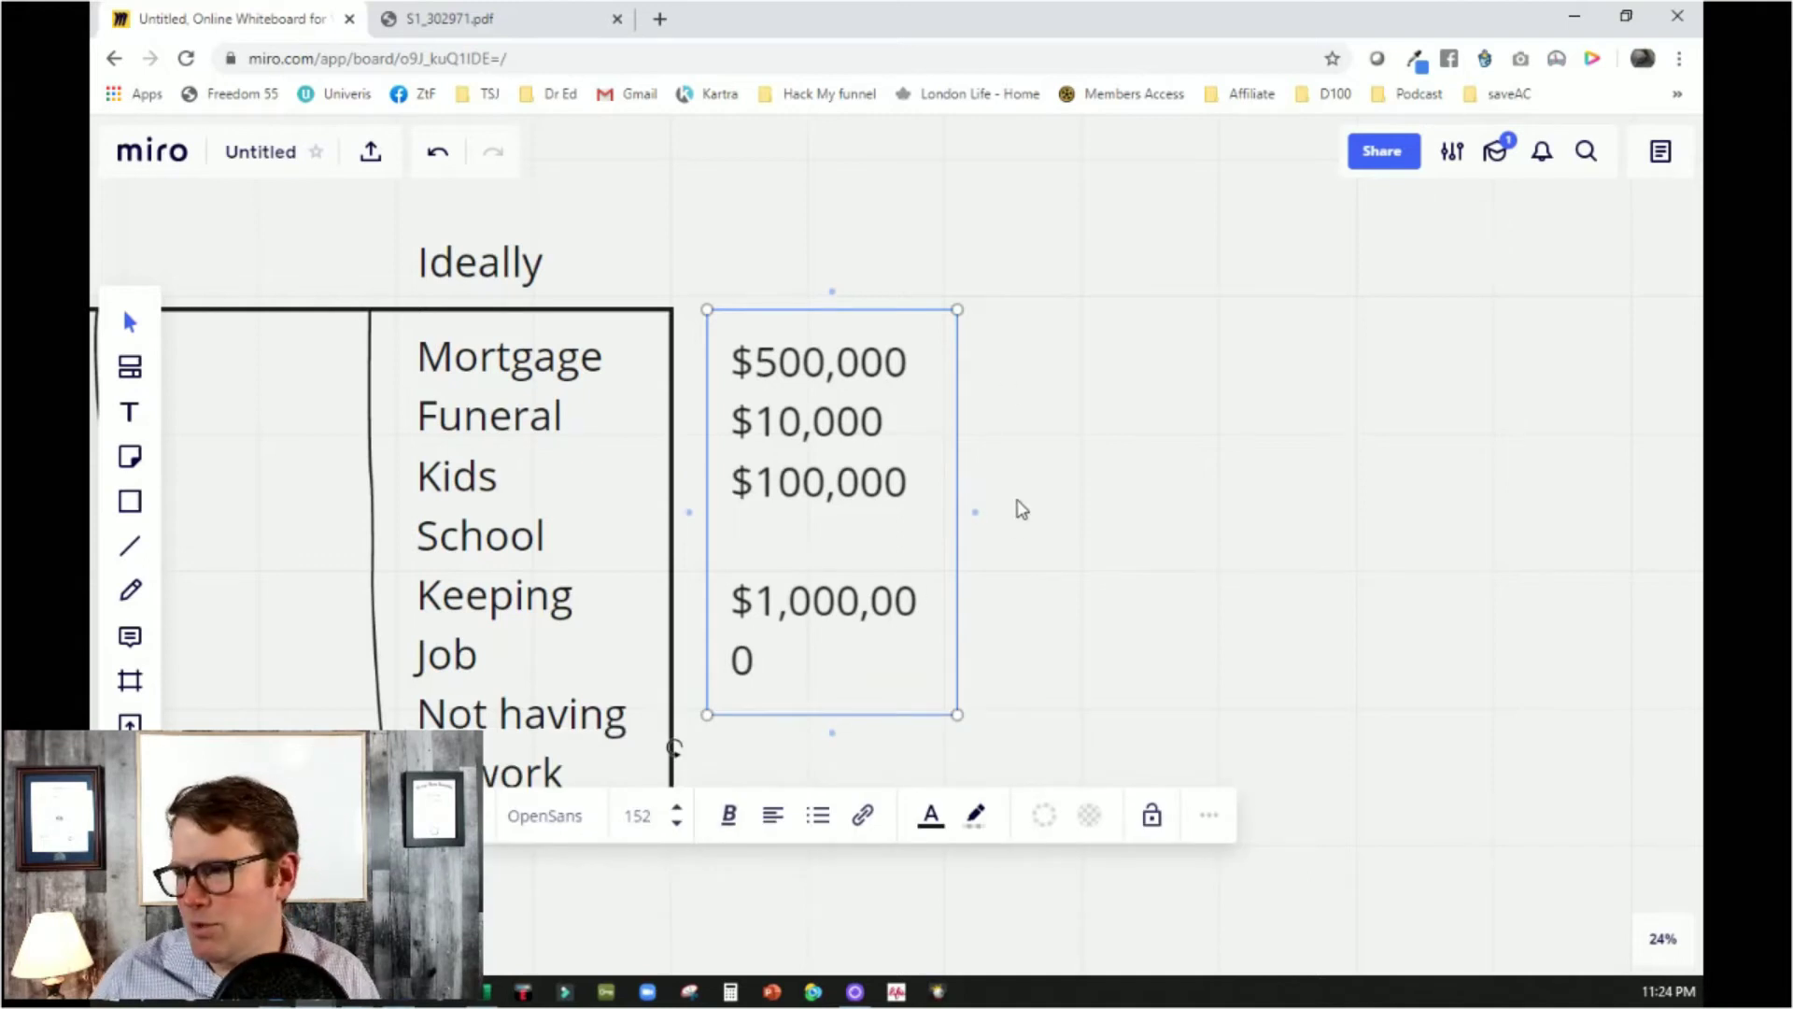
{"action": "left_click_drag", "start_coordinate": [973, 512], "coordinate": [1031, 511]}
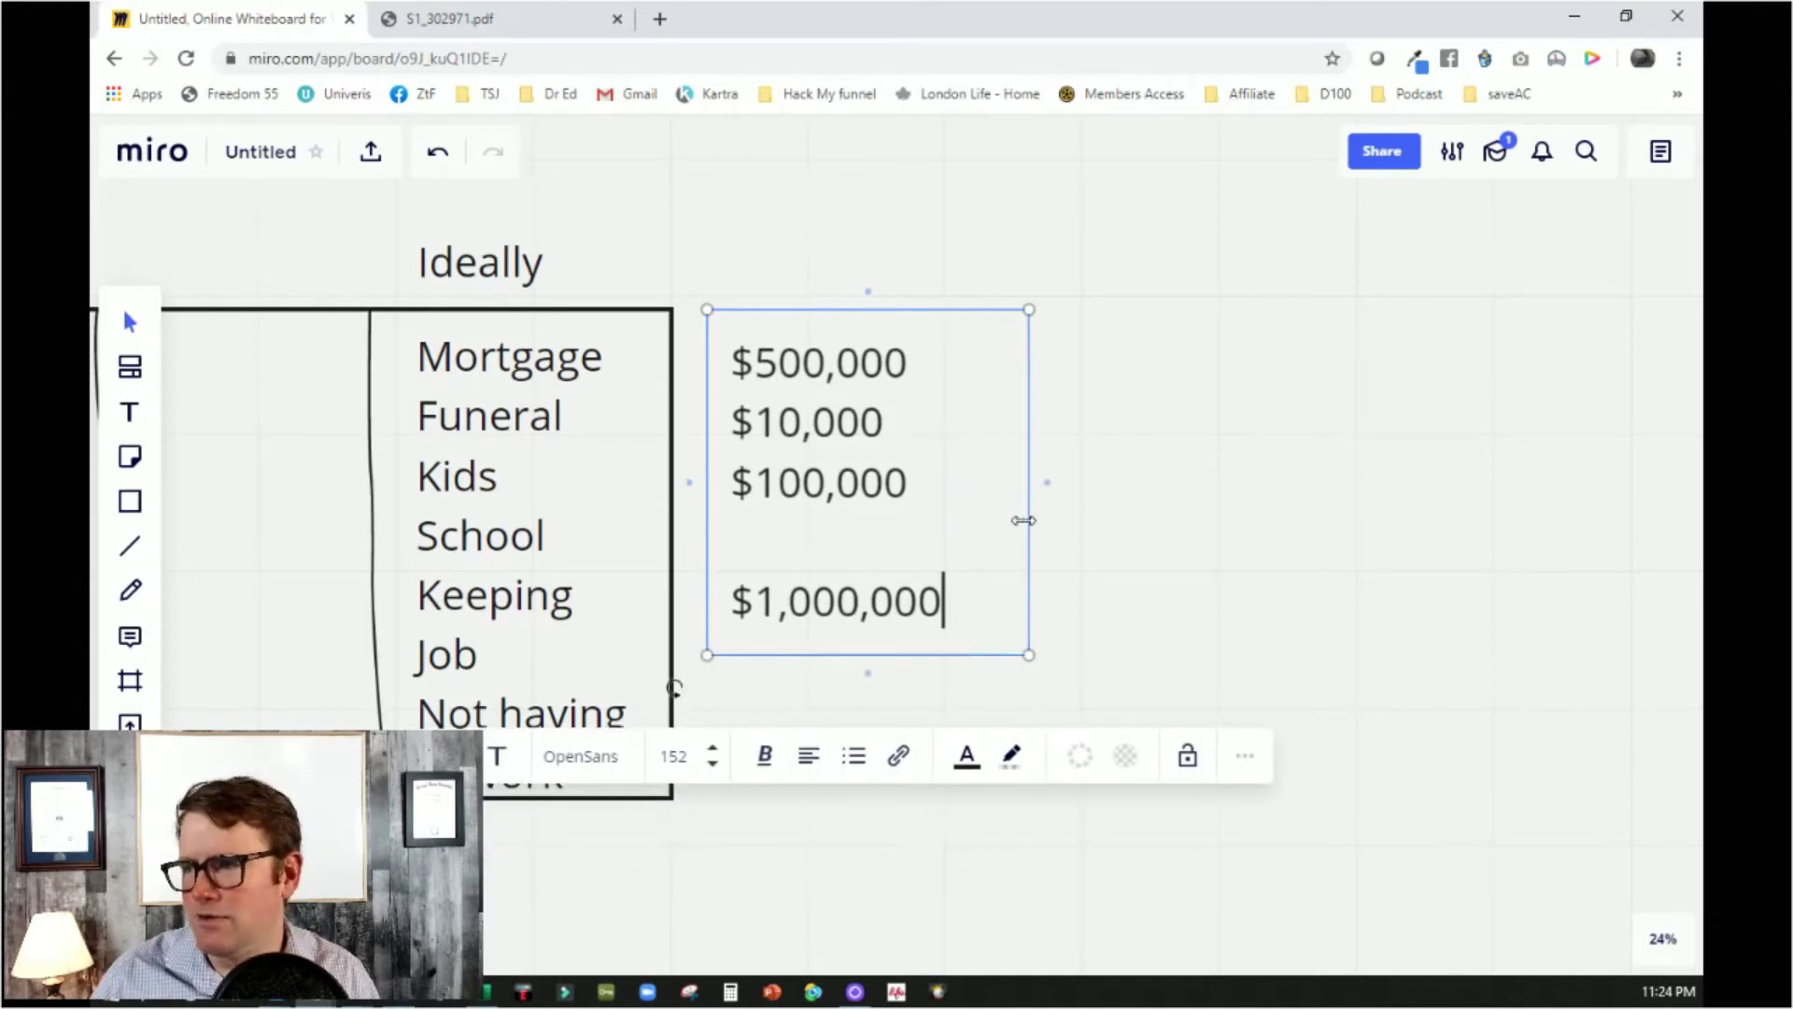
{"action": "left_click_drag", "start_coordinate": [945, 601], "coordinate": [727, 609]}
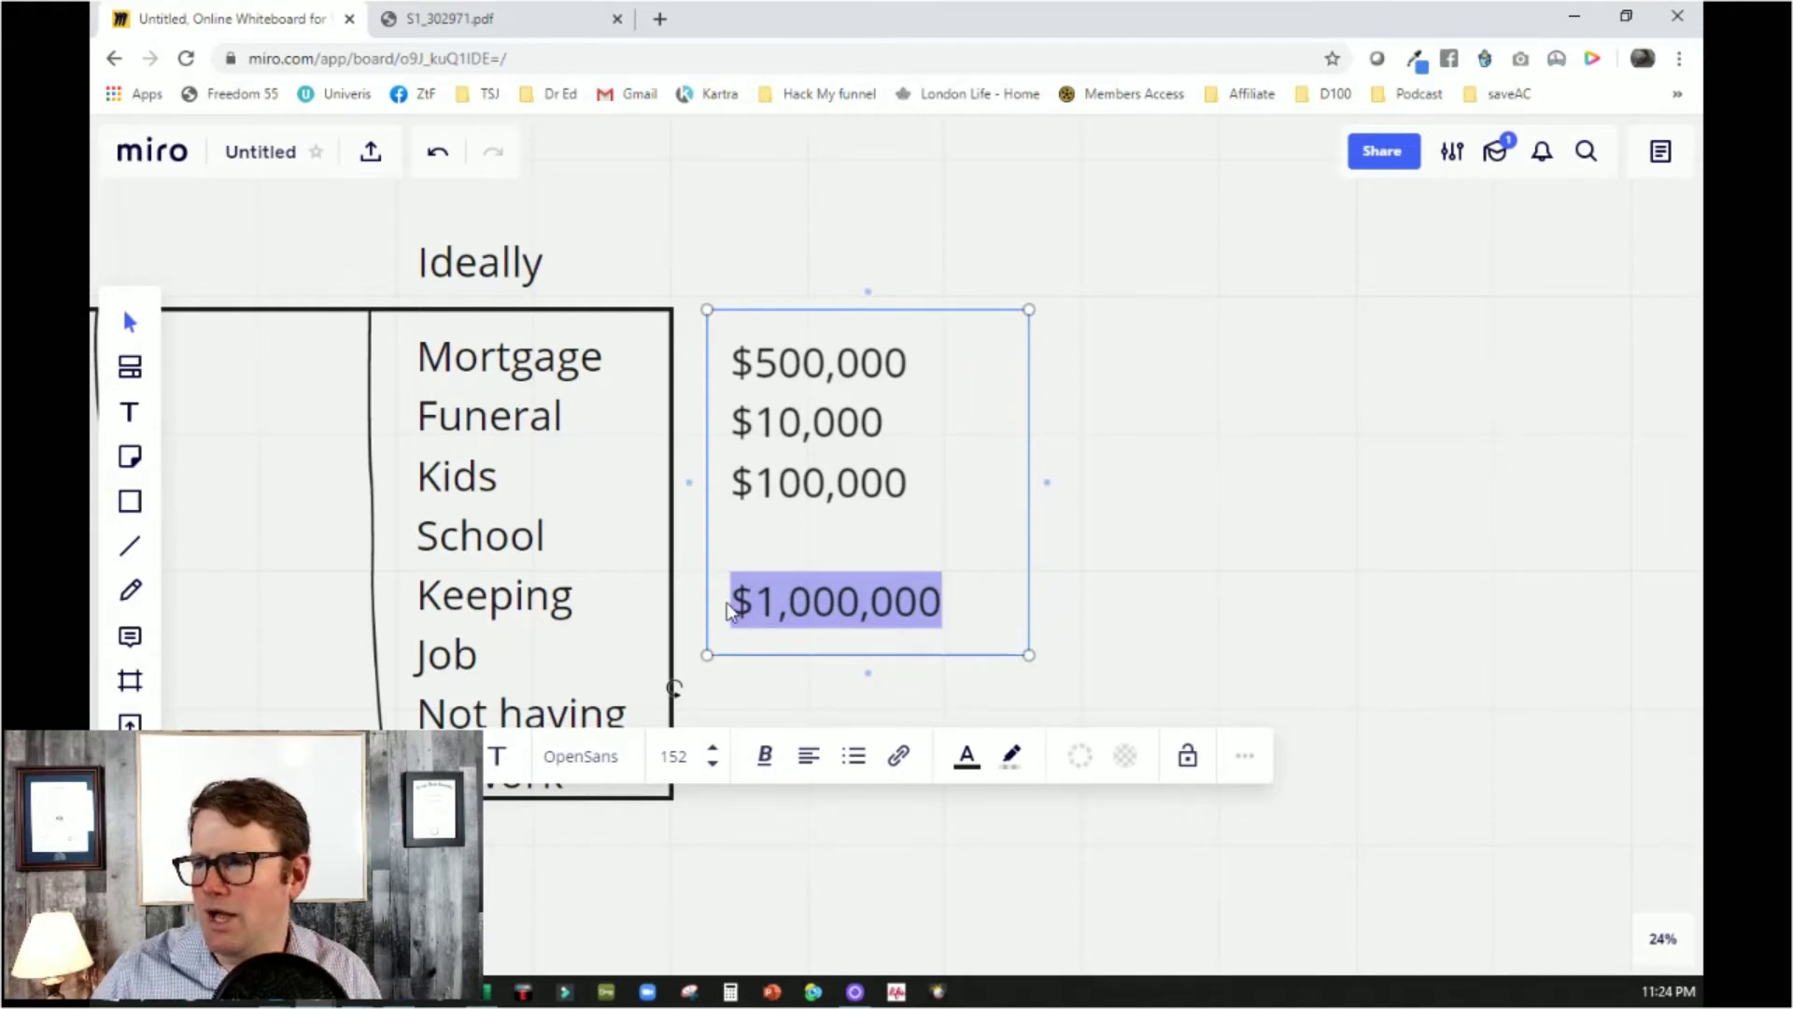
{"action": "key", "text": "Right"}
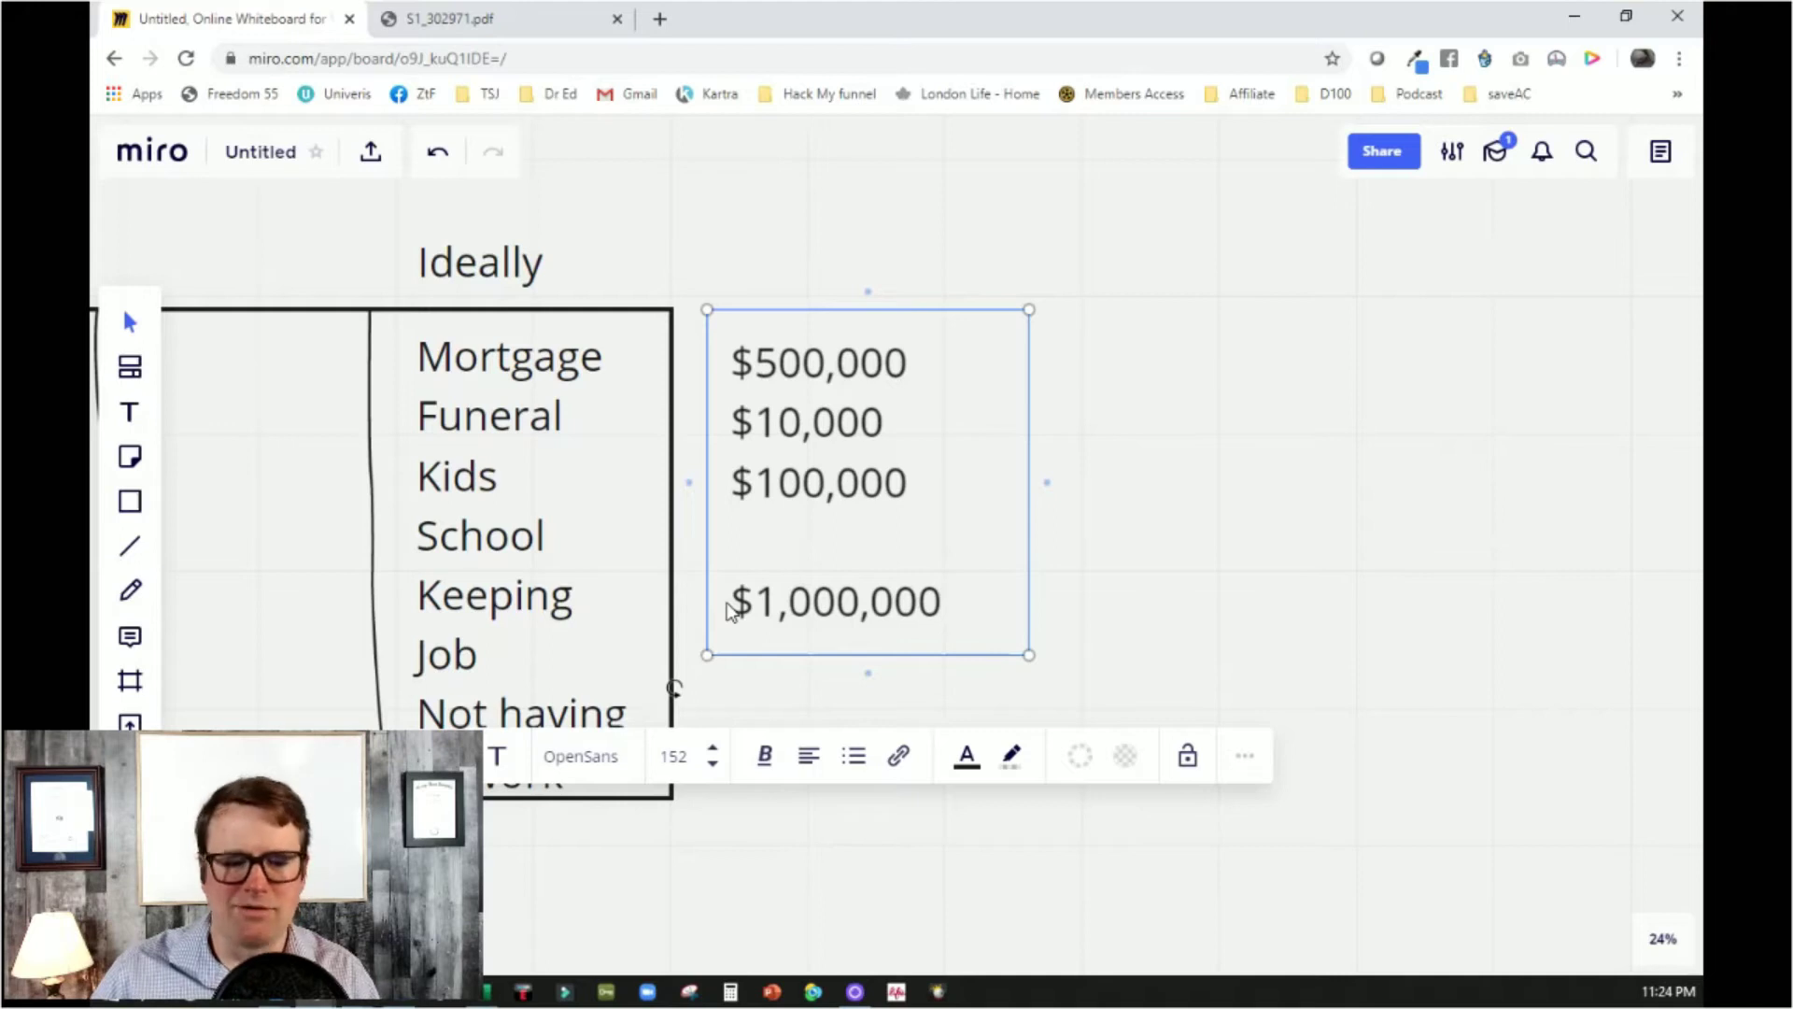
Add the total $1,610,000 a few lines below $1,000,000
{"action": "key", "text": "Return"}
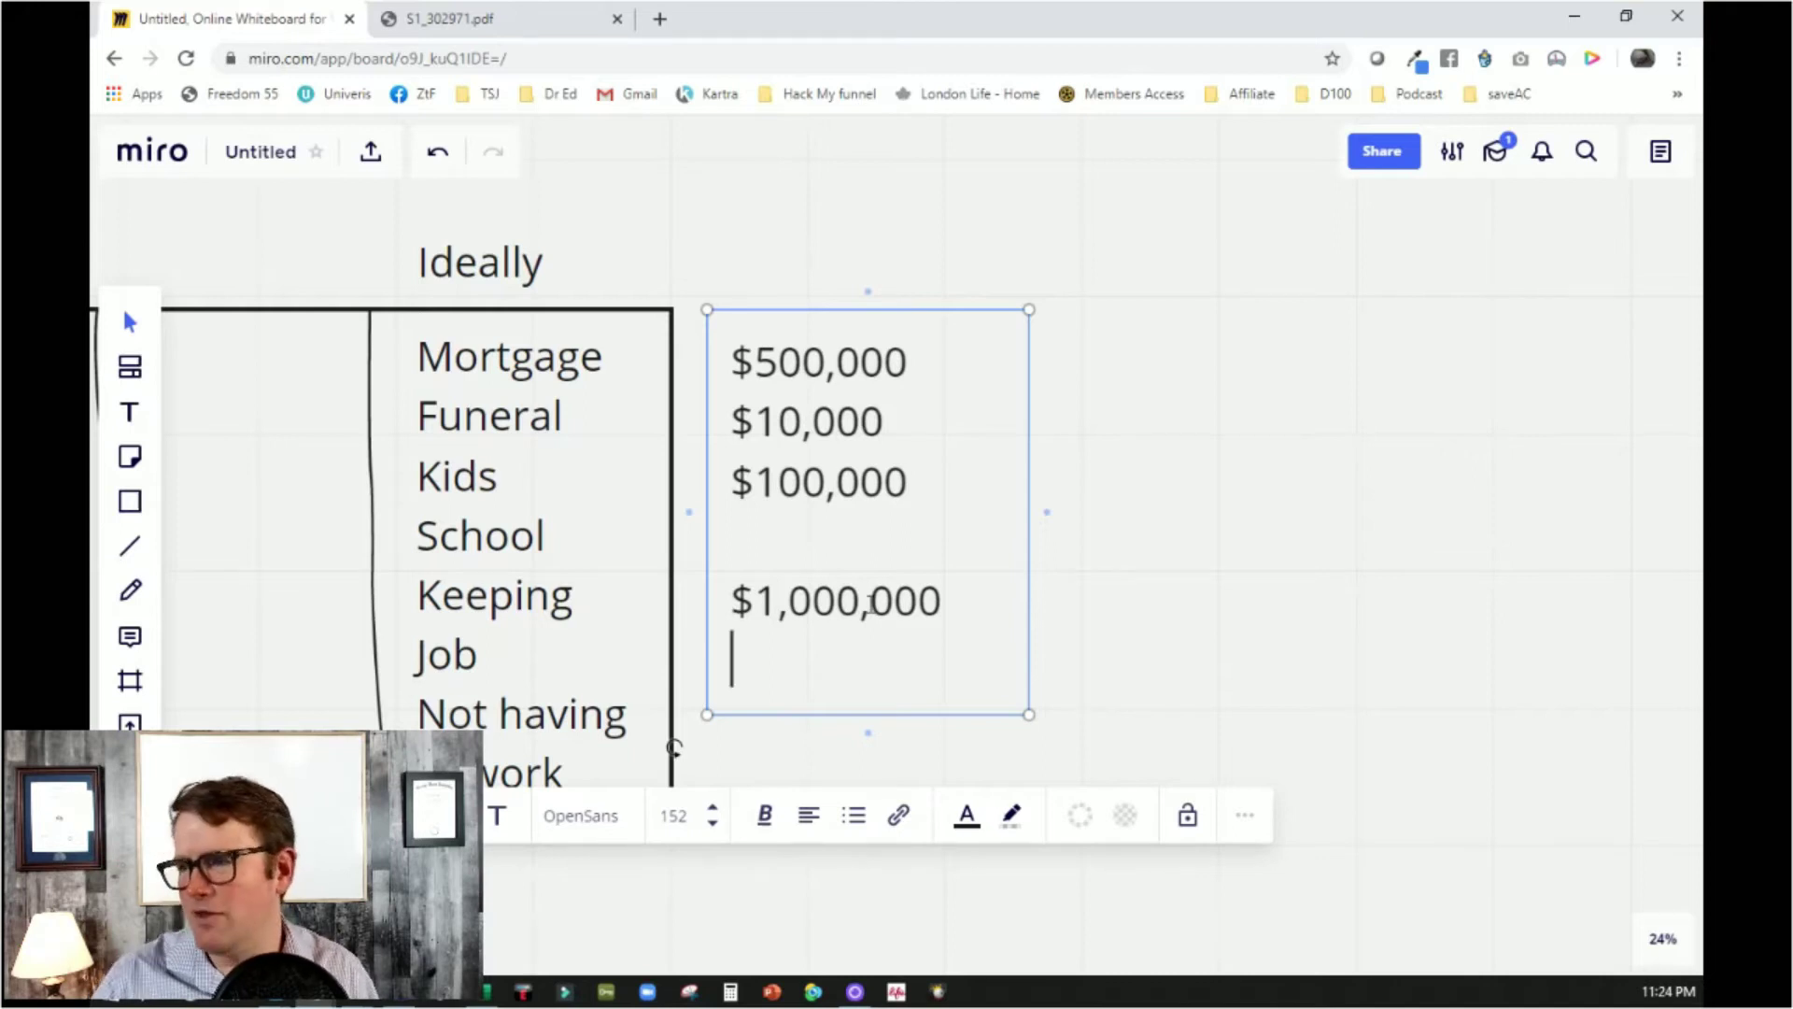
{"action": "key", "text": "Escape"}
{"action": "left_click", "coordinate": [772, 603]}
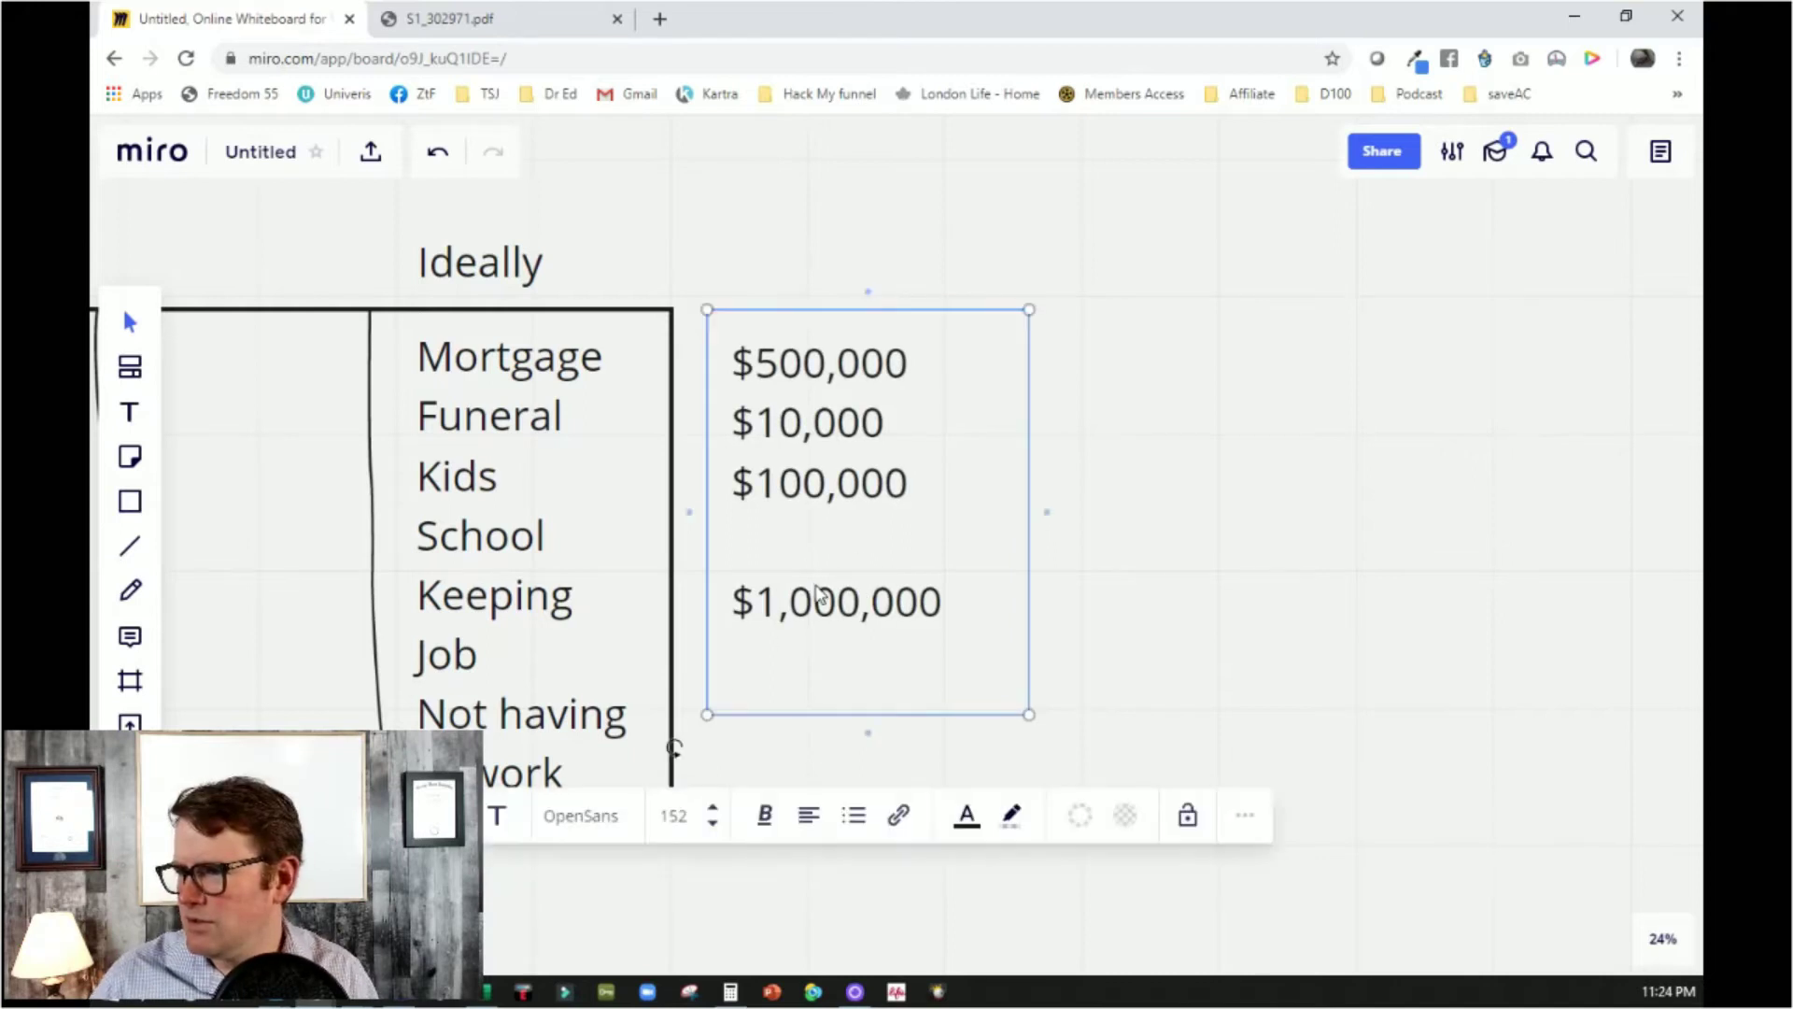
{"action": "left_click", "coordinate": [945, 605]}
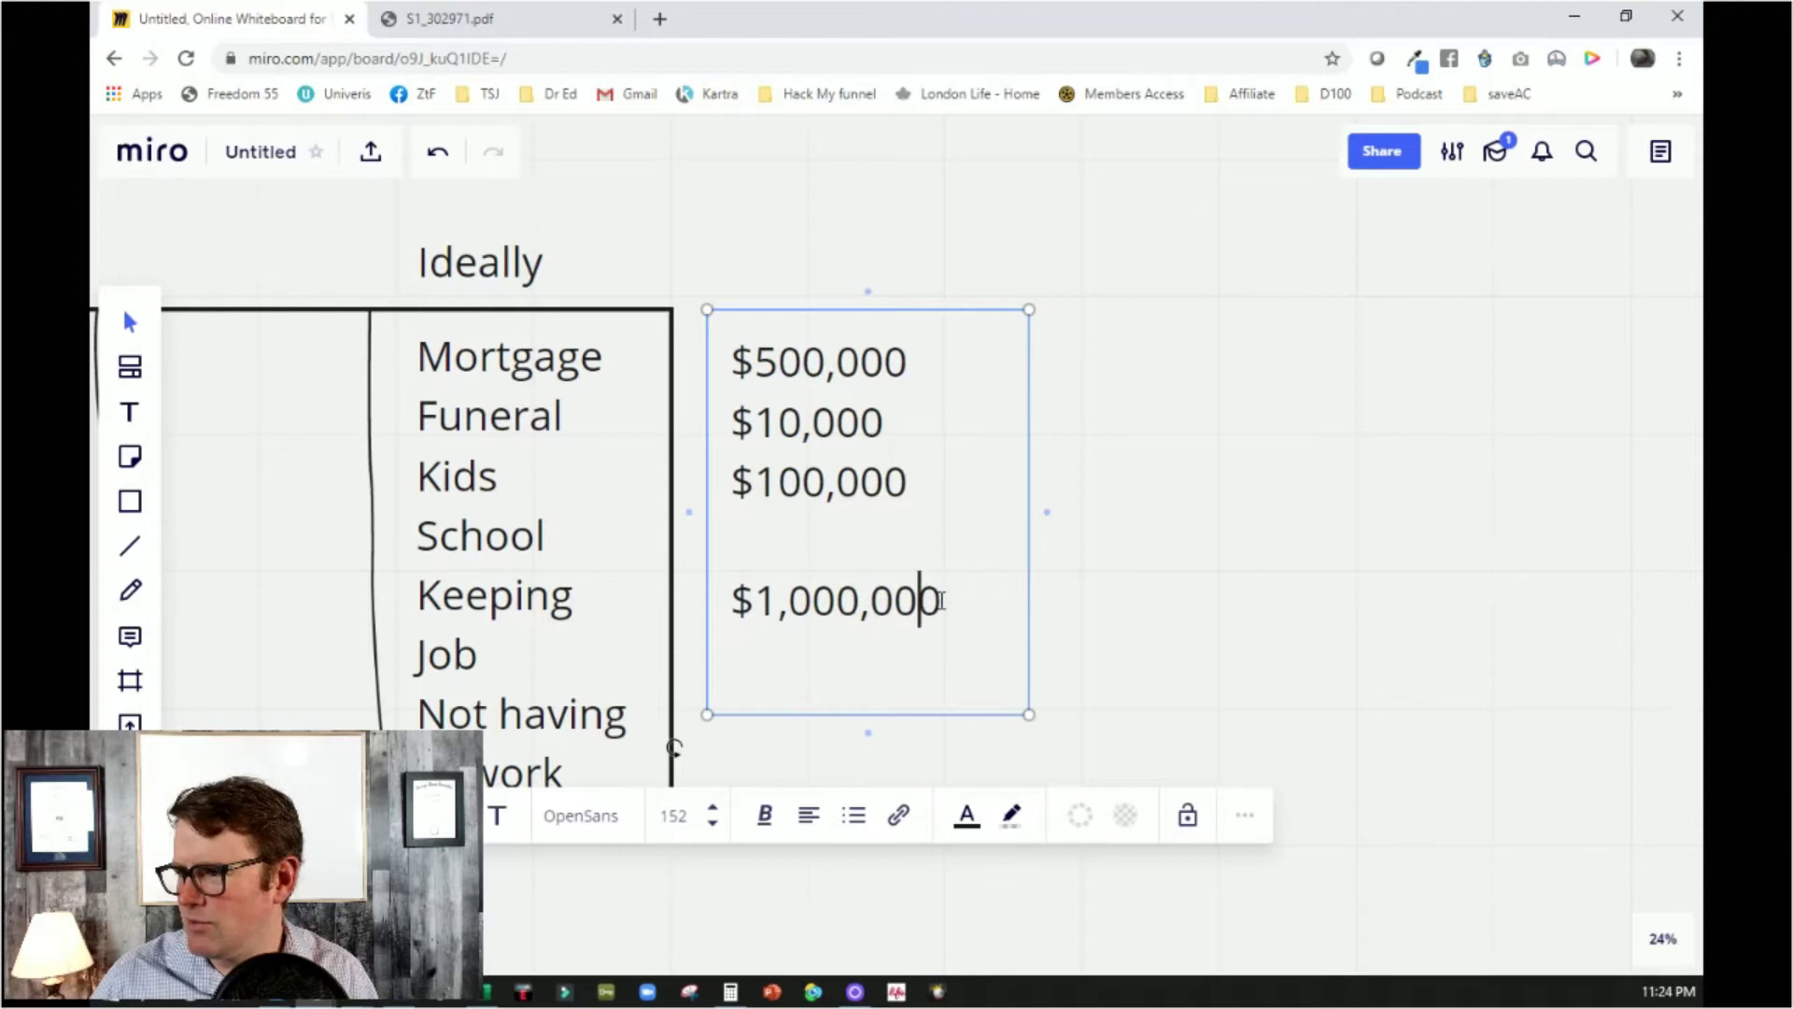
{"action": "key", "text": "Return"}
{"action": "key", "text": "Return"}
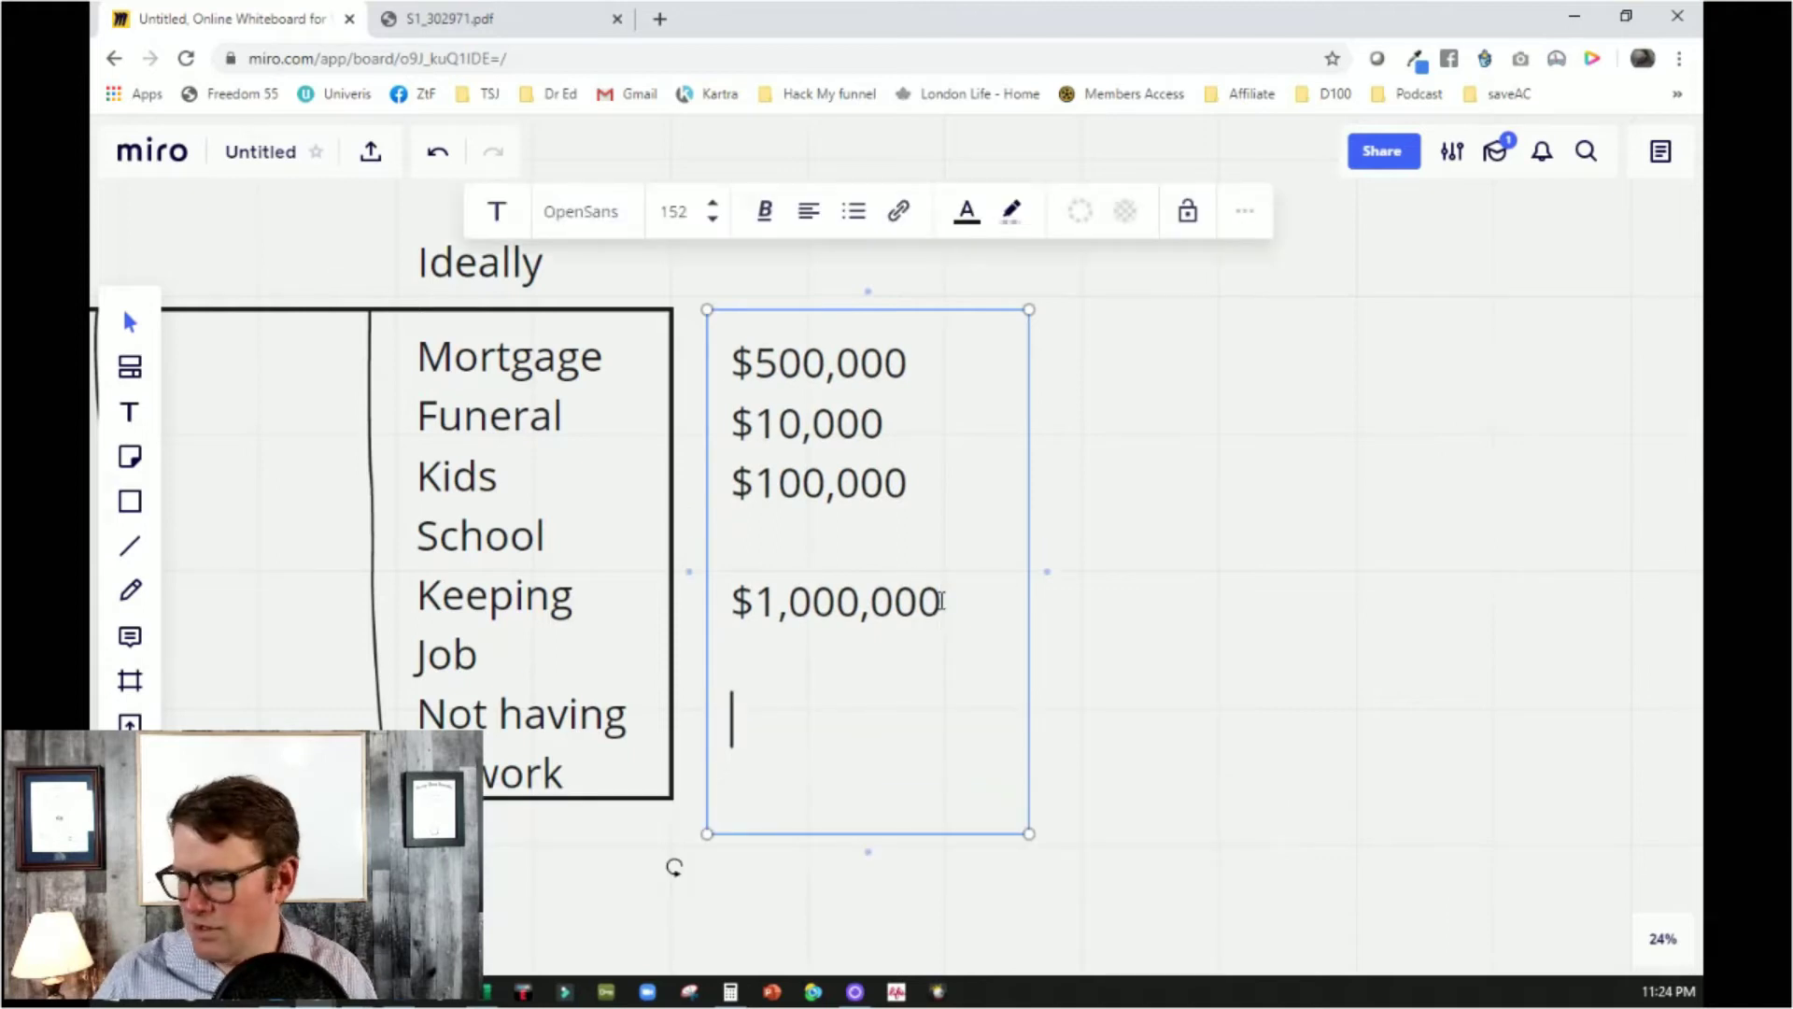
{"action": "type", "text": "$1,6"}
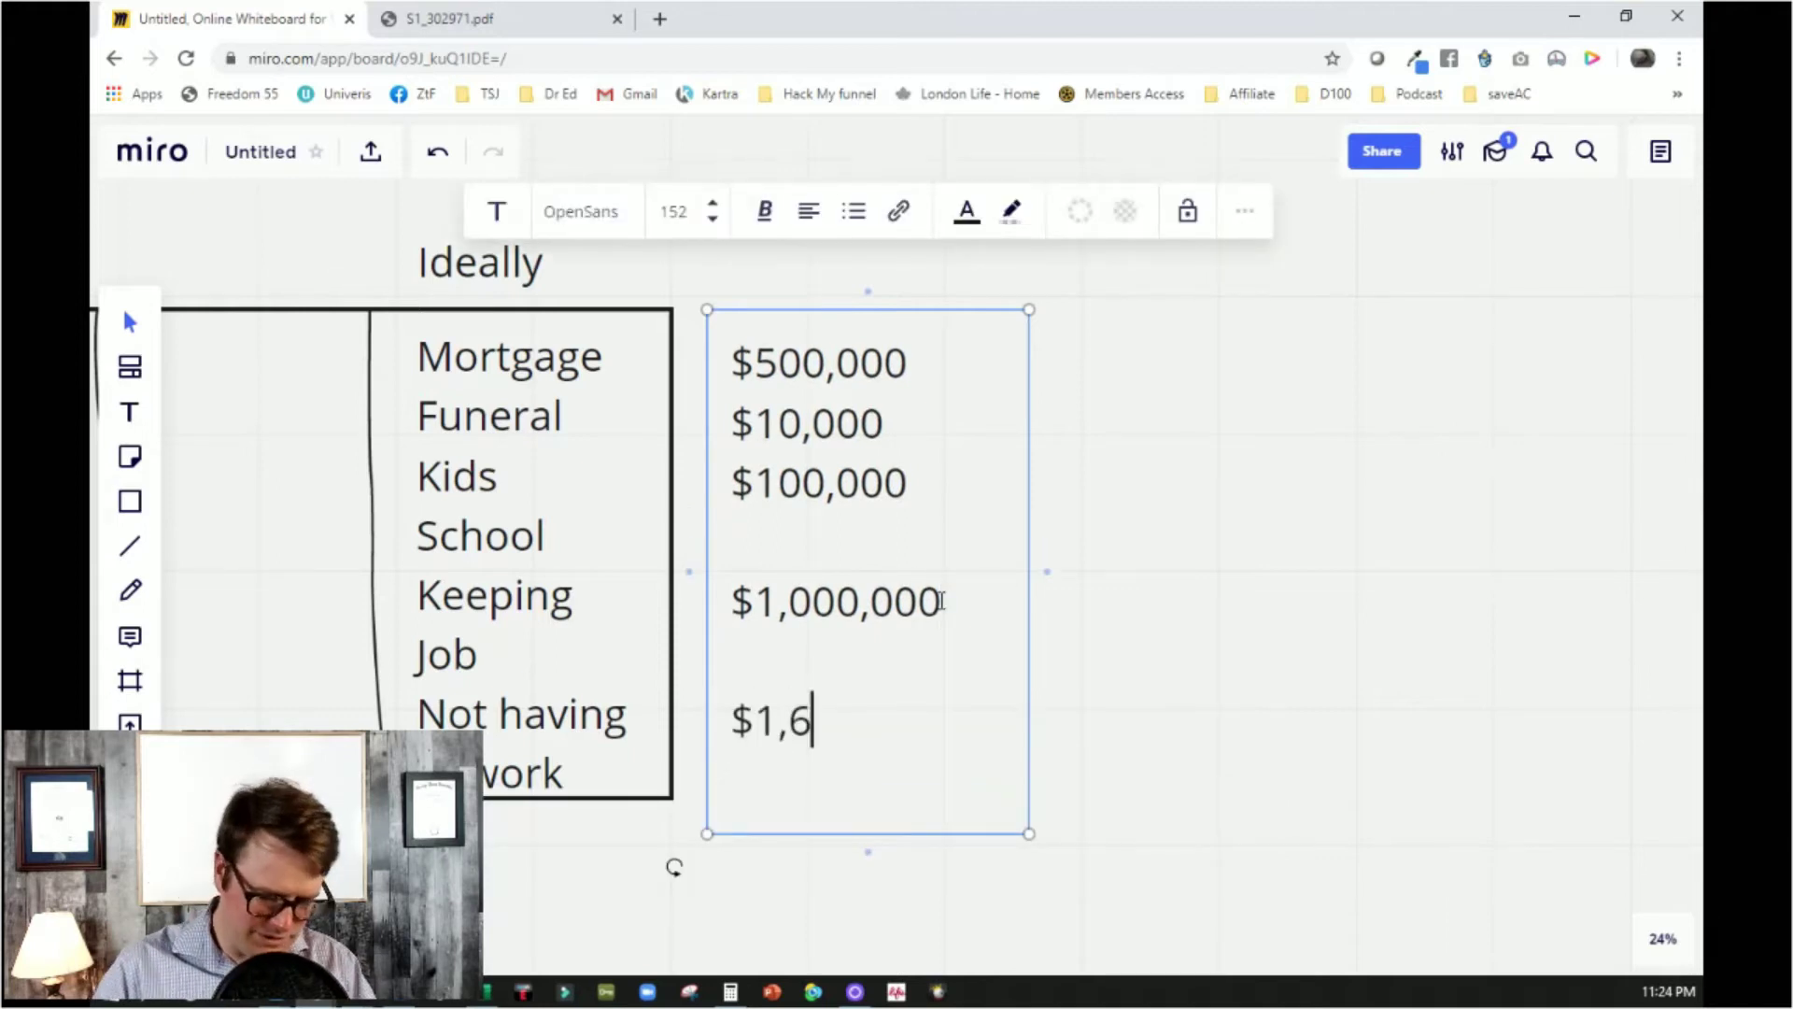
{"action": "type", "text": "10,000"}
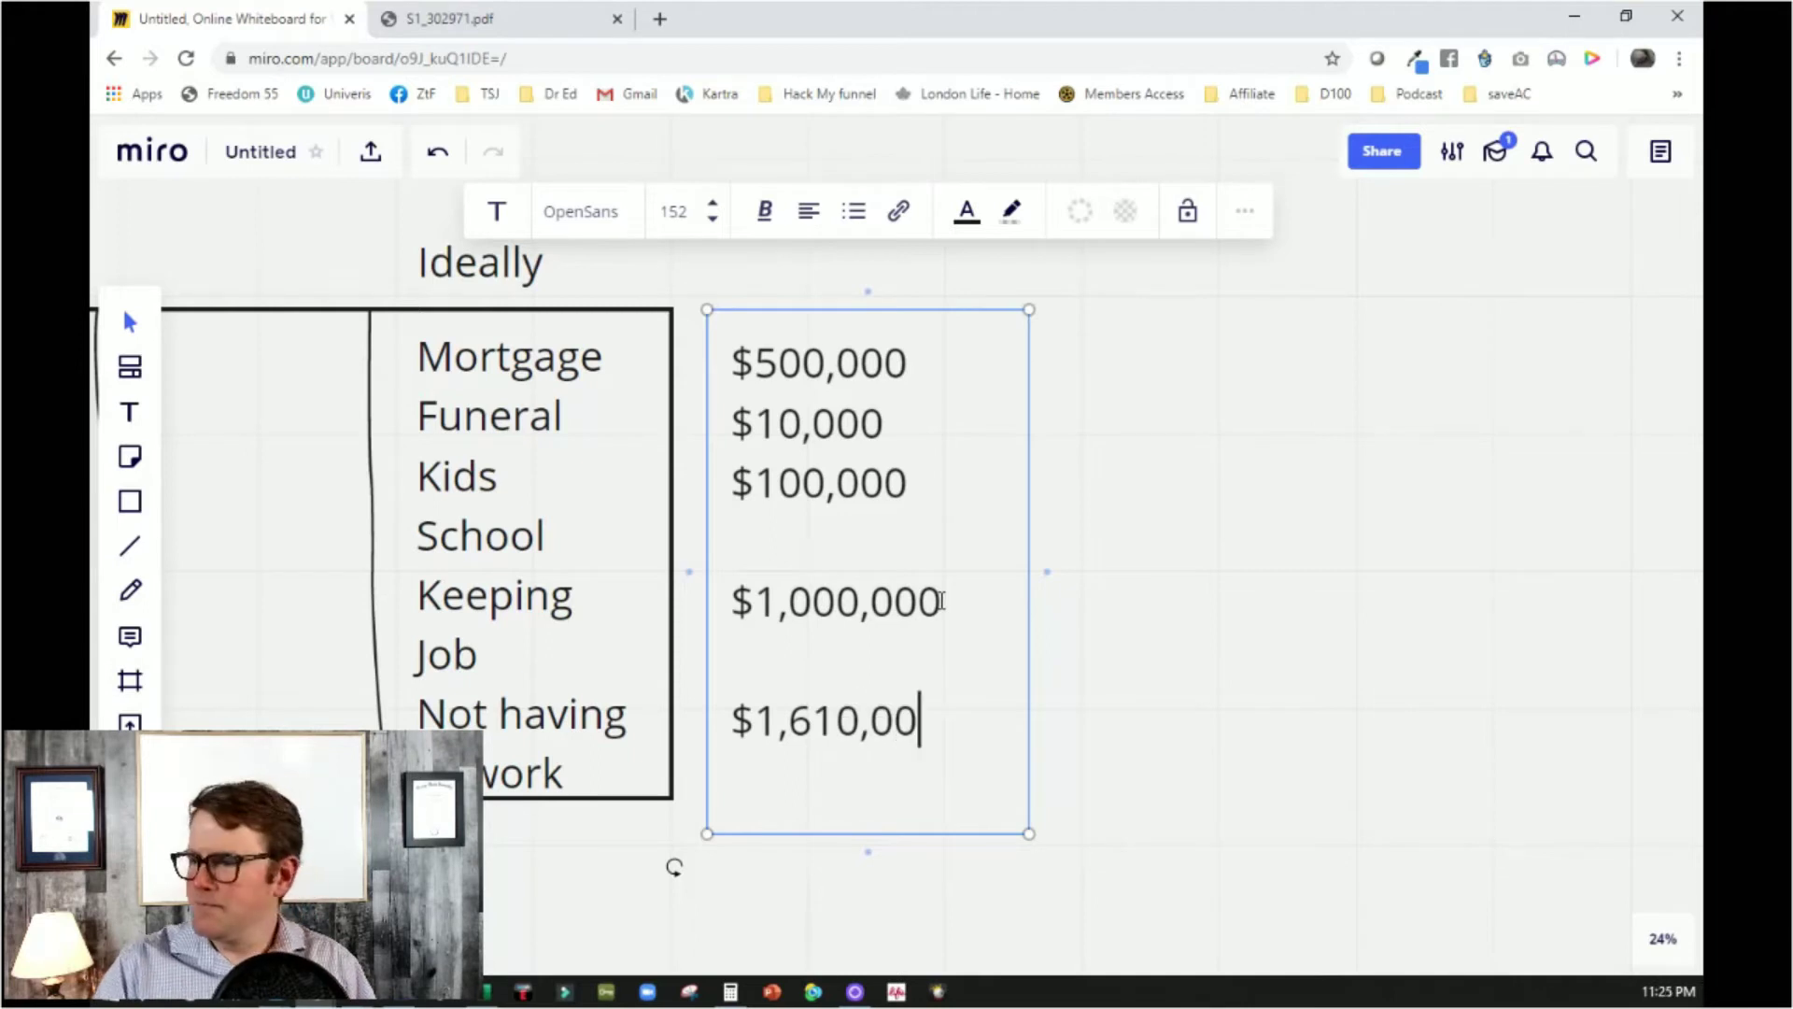
{"action": "left_click", "coordinate": [1177, 681]}
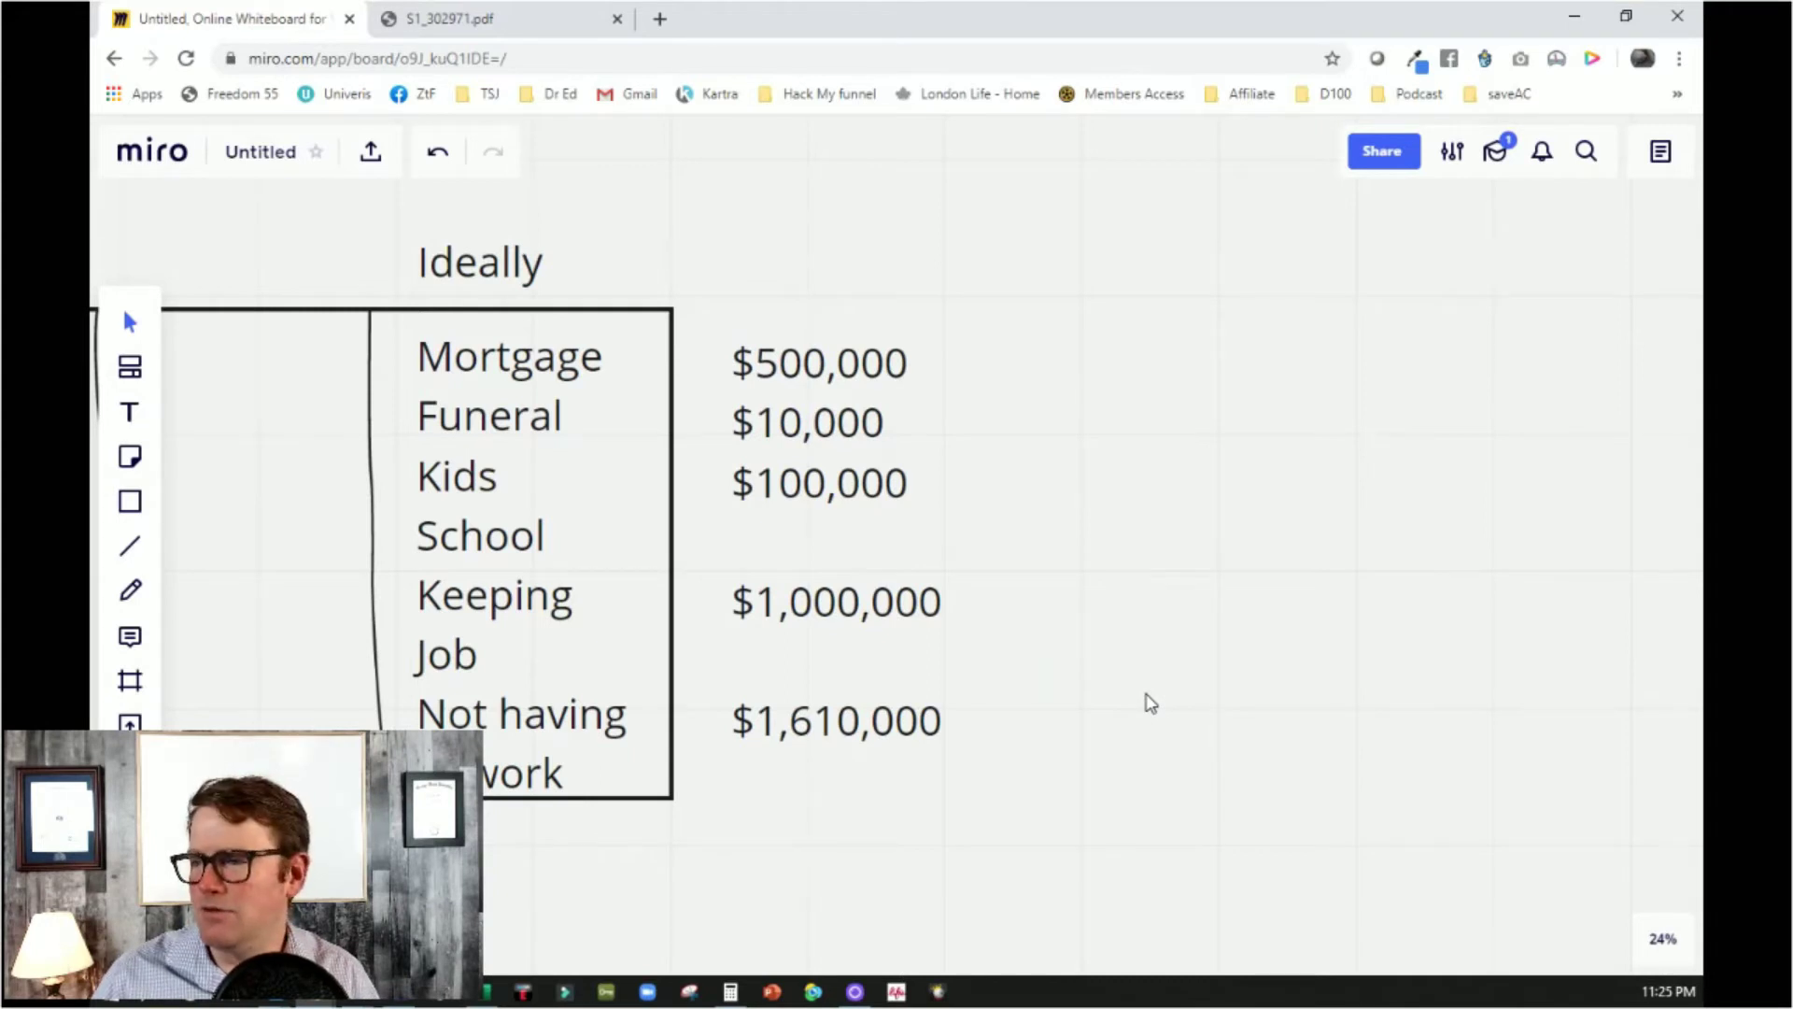
Pan to empty board space and pen-draw a stick figure with head, body, arms and legs
{"action": "scroll", "coordinate": [1121, 285], "scroll_direction": "down", "scroll_amount": 2}
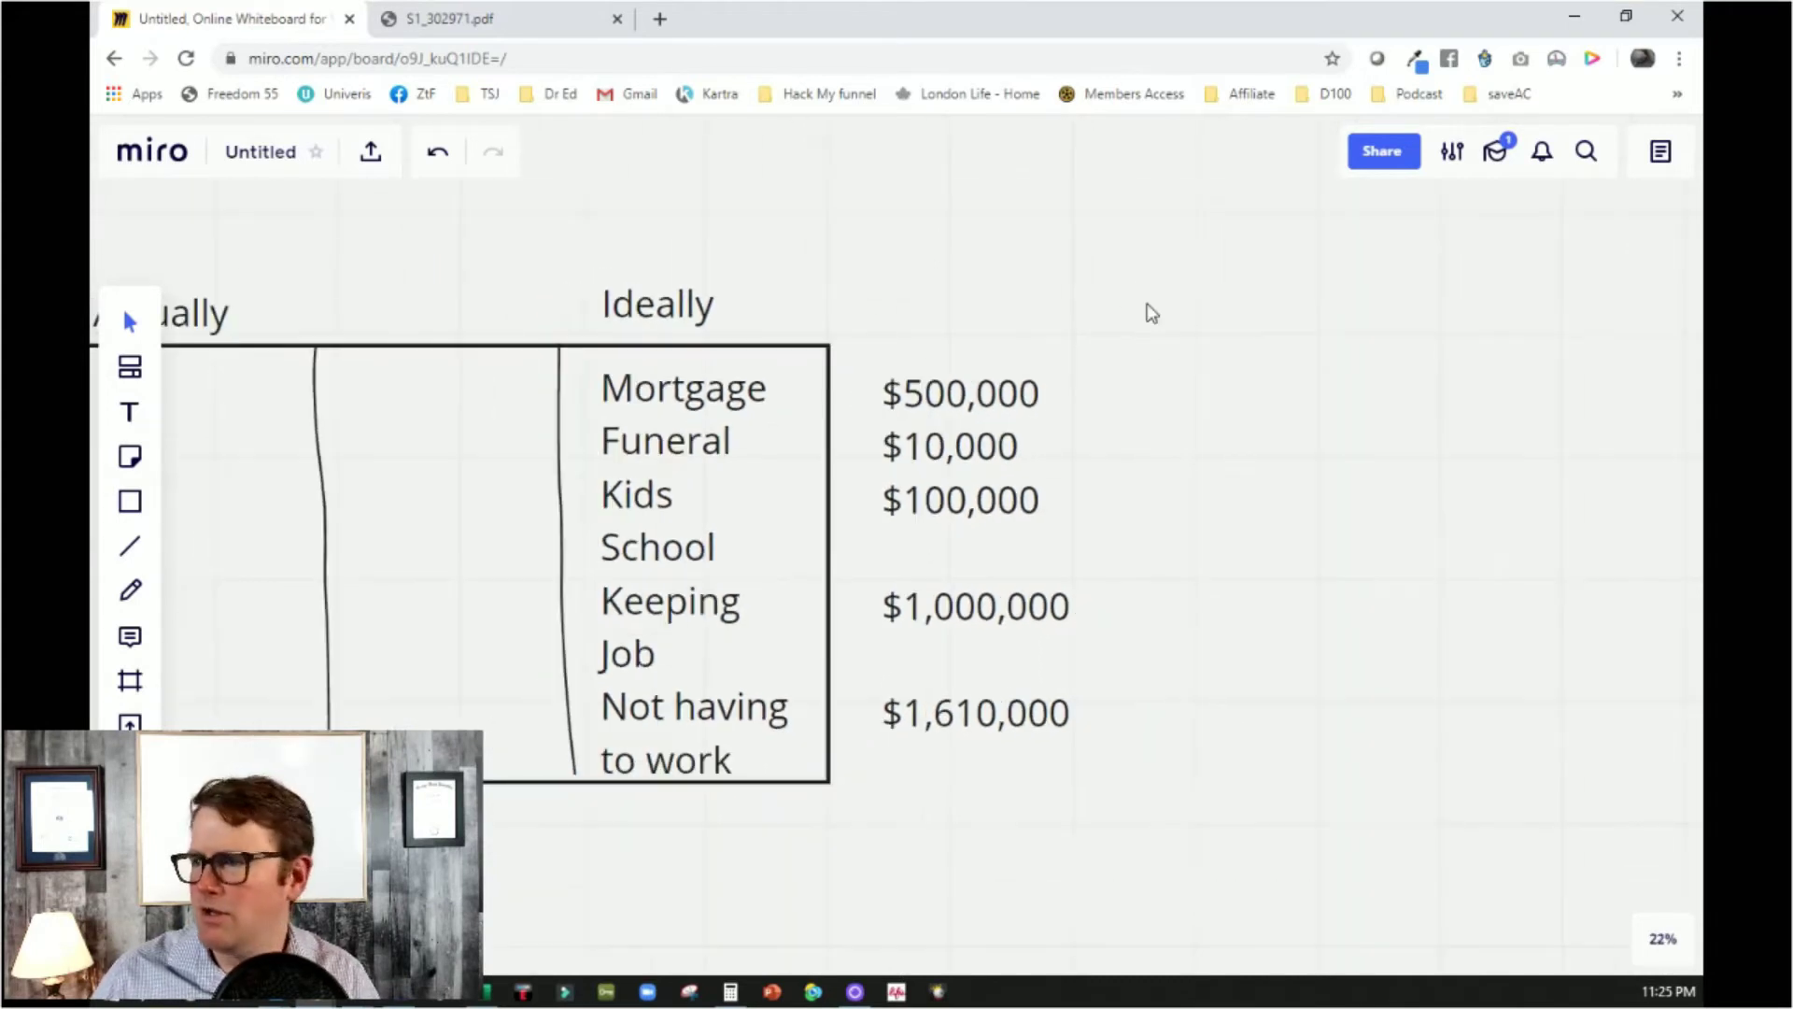
{"action": "left_click_drag", "start_coordinate": [1188, 350], "coordinate": [435, 362]}
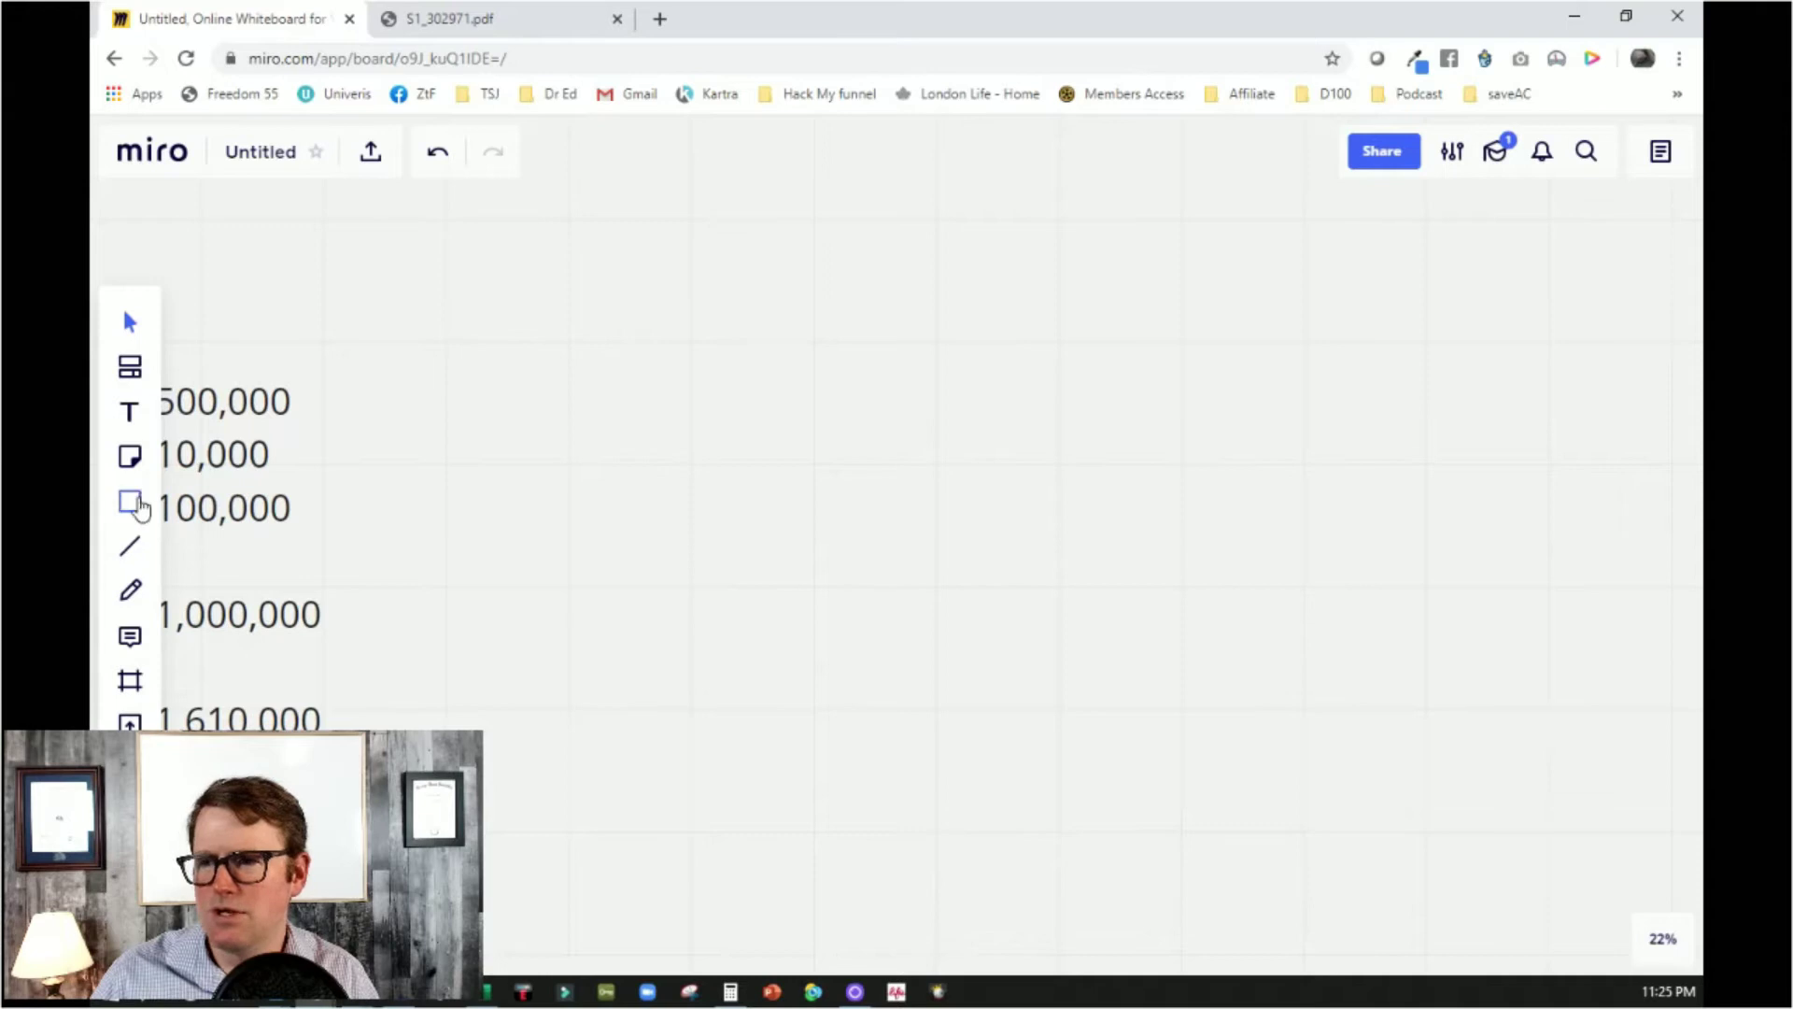
{"action": "left_click", "coordinate": [133, 588]}
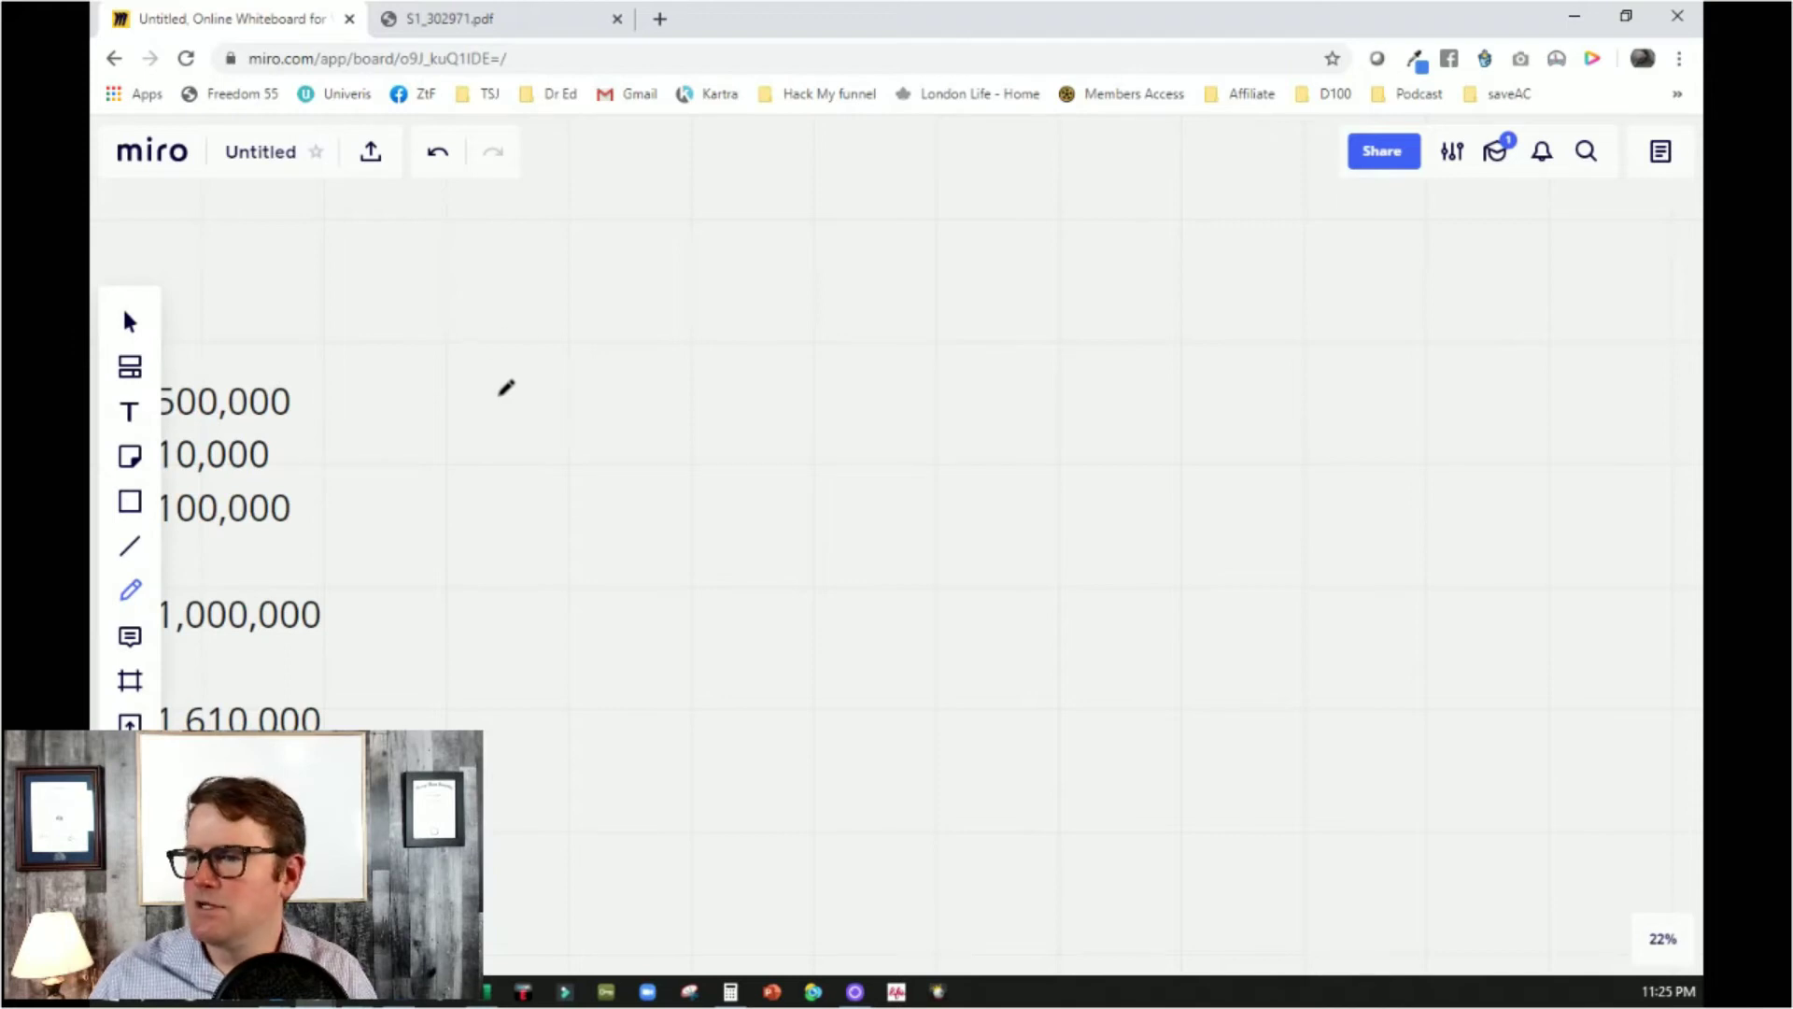
{"action": "left_click", "coordinate": [131, 324]}
{"action": "left_click_drag", "start_coordinate": [763, 480], "coordinate": [489, 478]}
{"action": "left_click", "coordinate": [131, 590]}
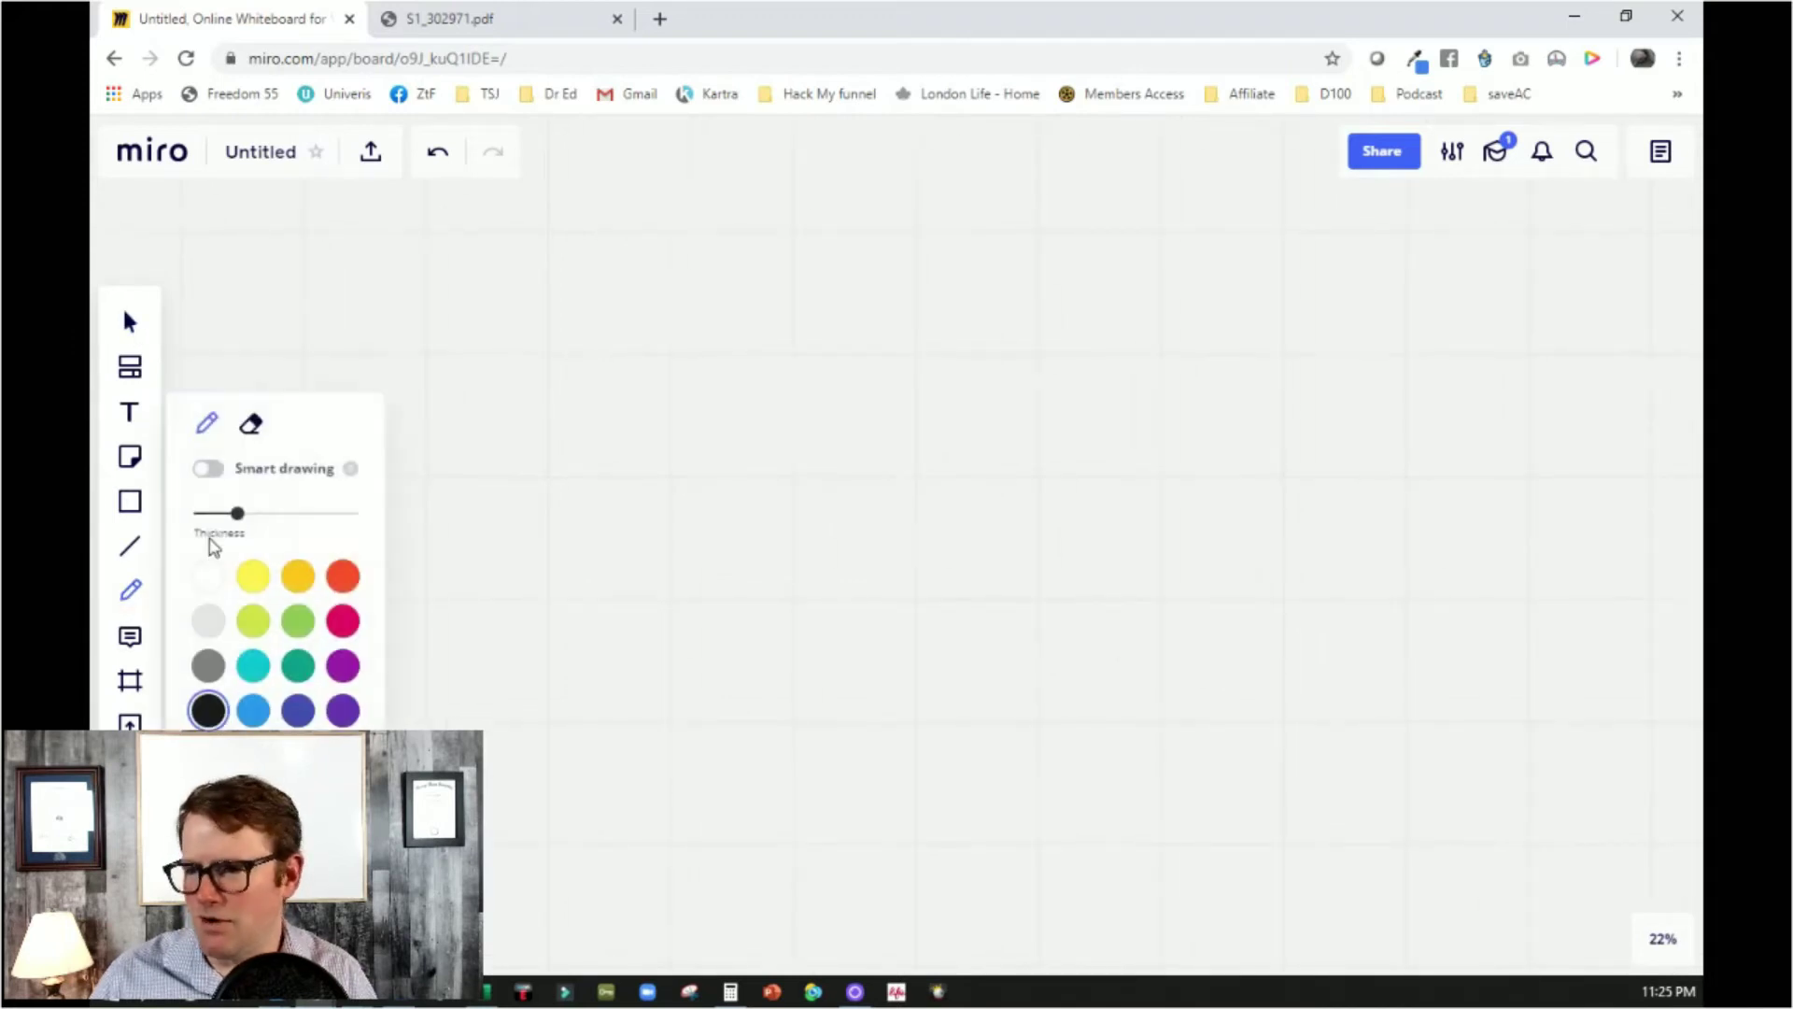
{"action": "left_click", "coordinate": [207, 423]}
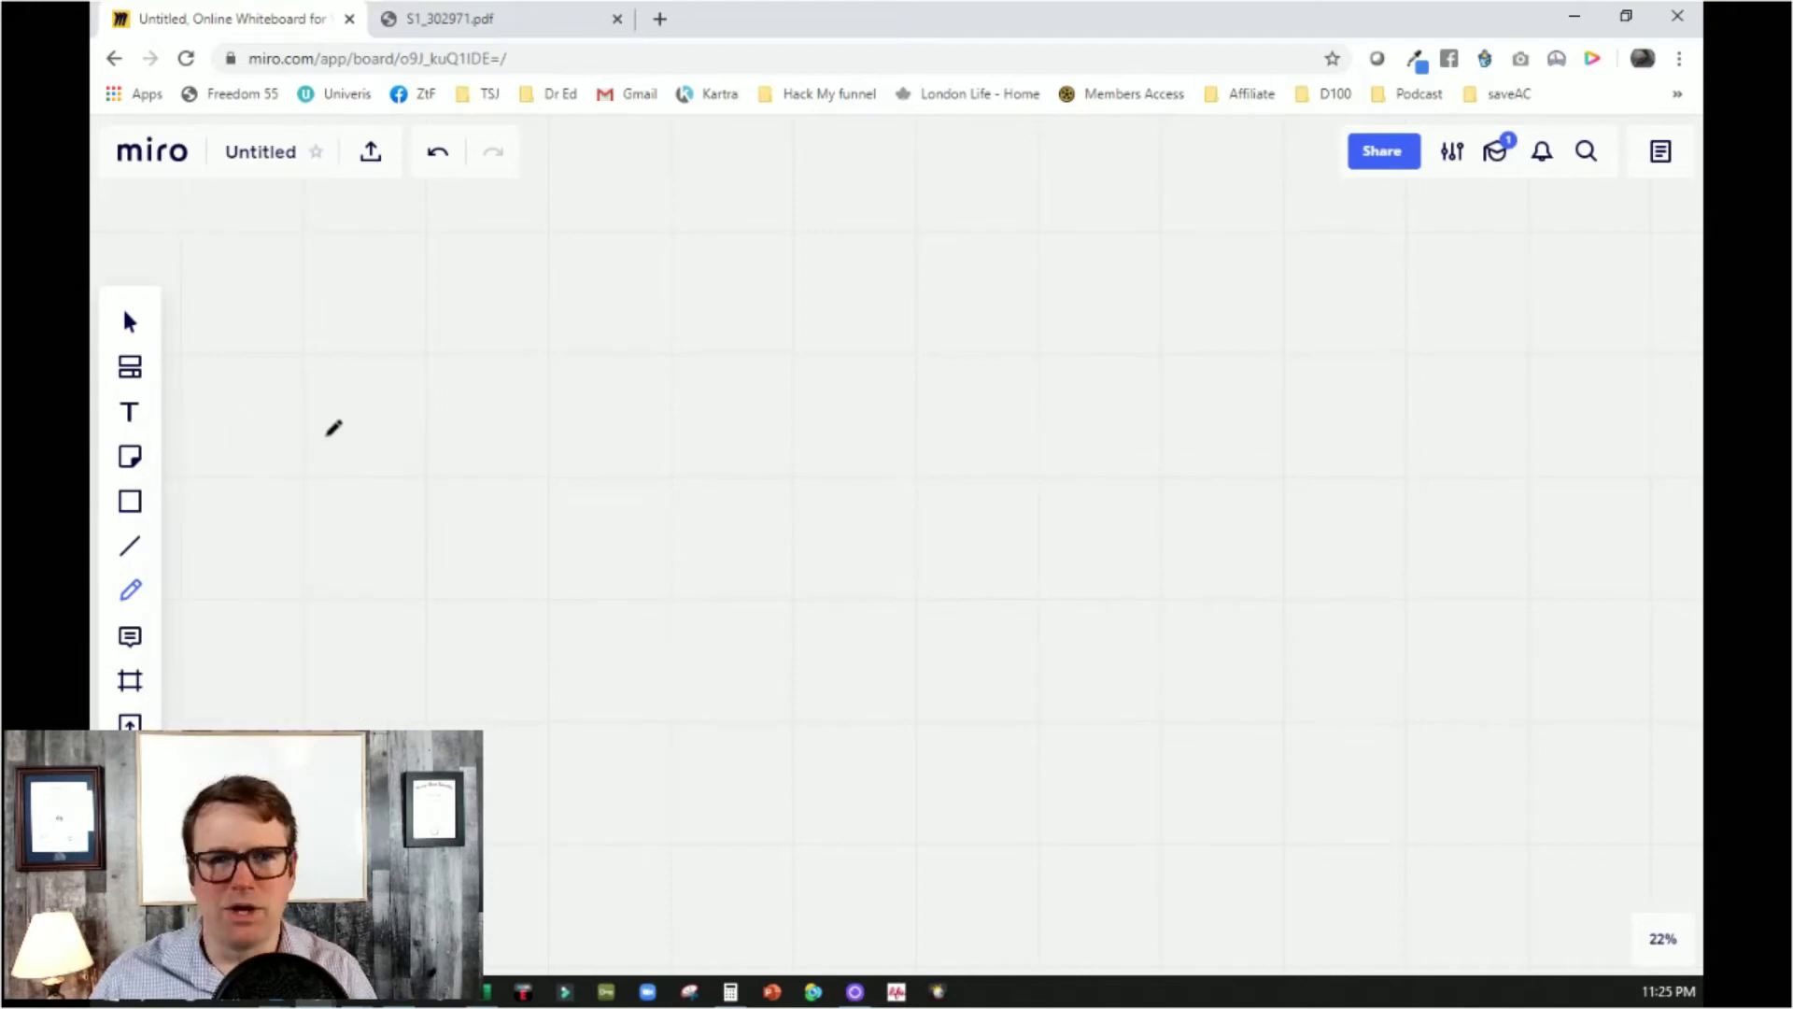
{"action": "mouse_move", "coordinate": [316, 392]}
{"action": "left_mouse_down"}
{"action": "mouse_move", "coordinate": [289, 401]}
{"action": "mouse_move", "coordinate": [335, 408]}
{"action": "left_mouse_up"}
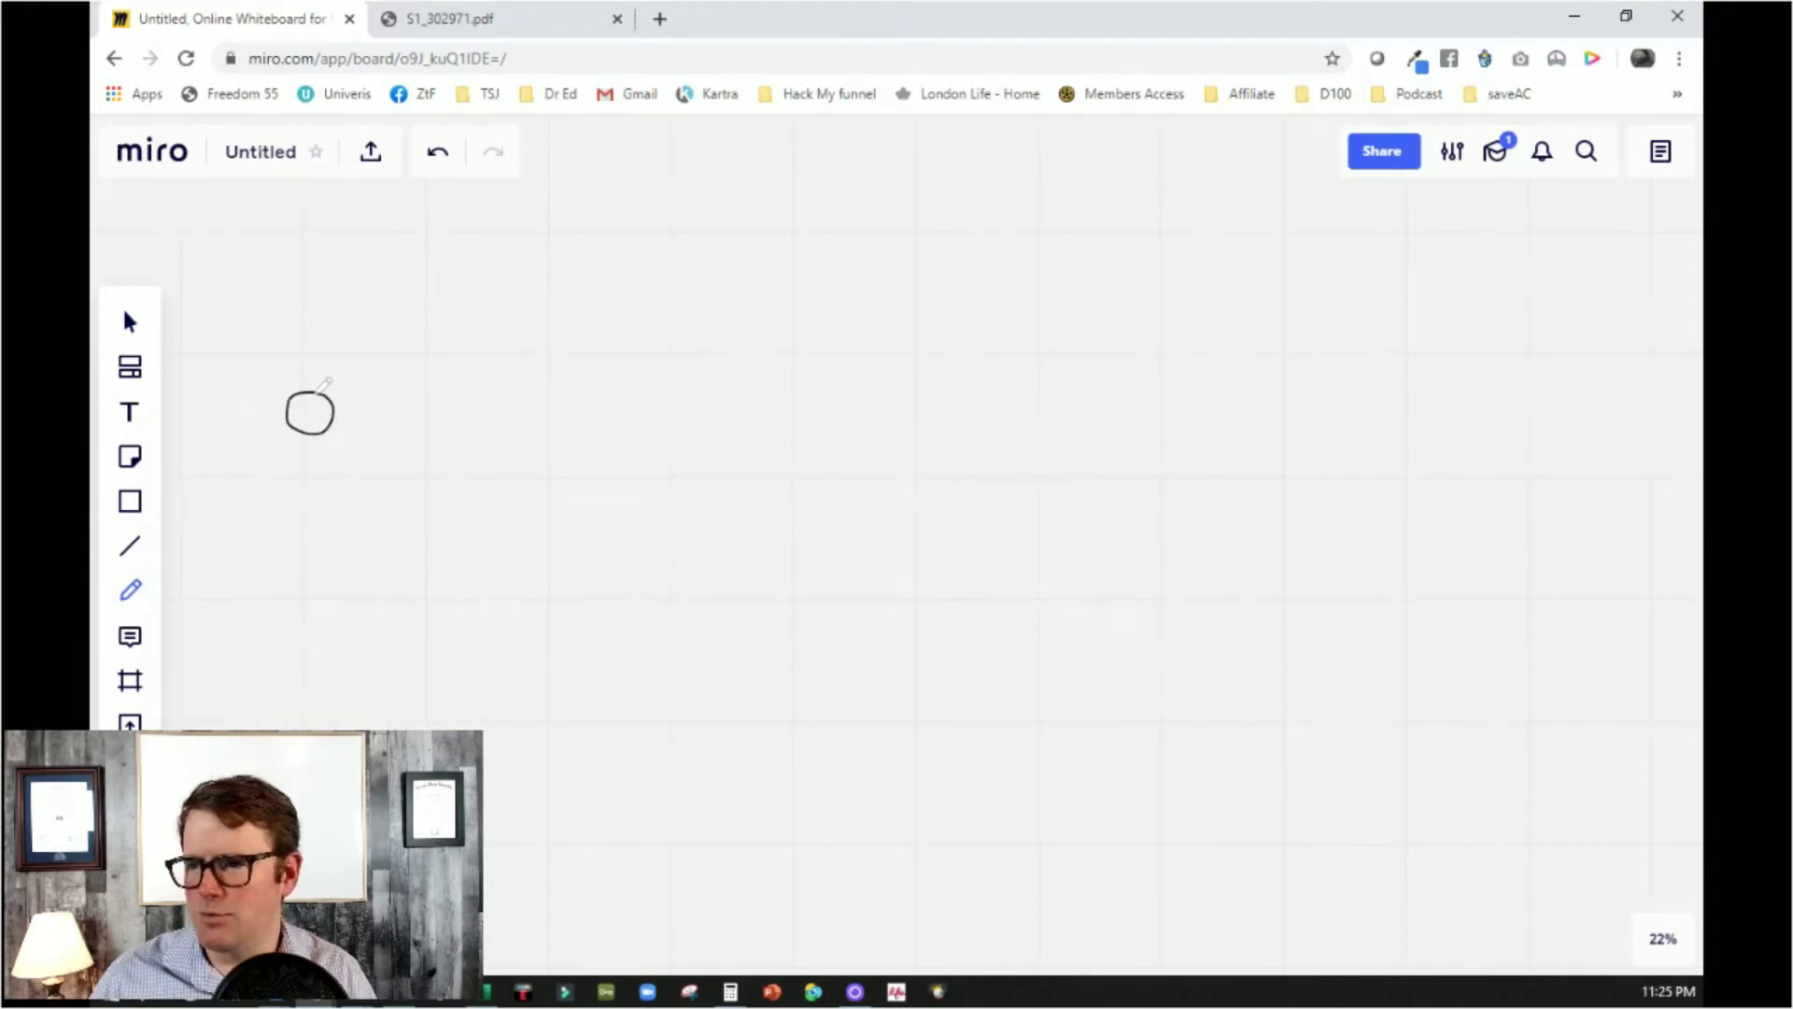
{"action": "scroll", "coordinate": [319, 390], "scroll_direction": "up", "scroll_amount": 1}
{"action": "scroll", "coordinate": [327, 390], "scroll_direction": "up", "scroll_amount": 1}
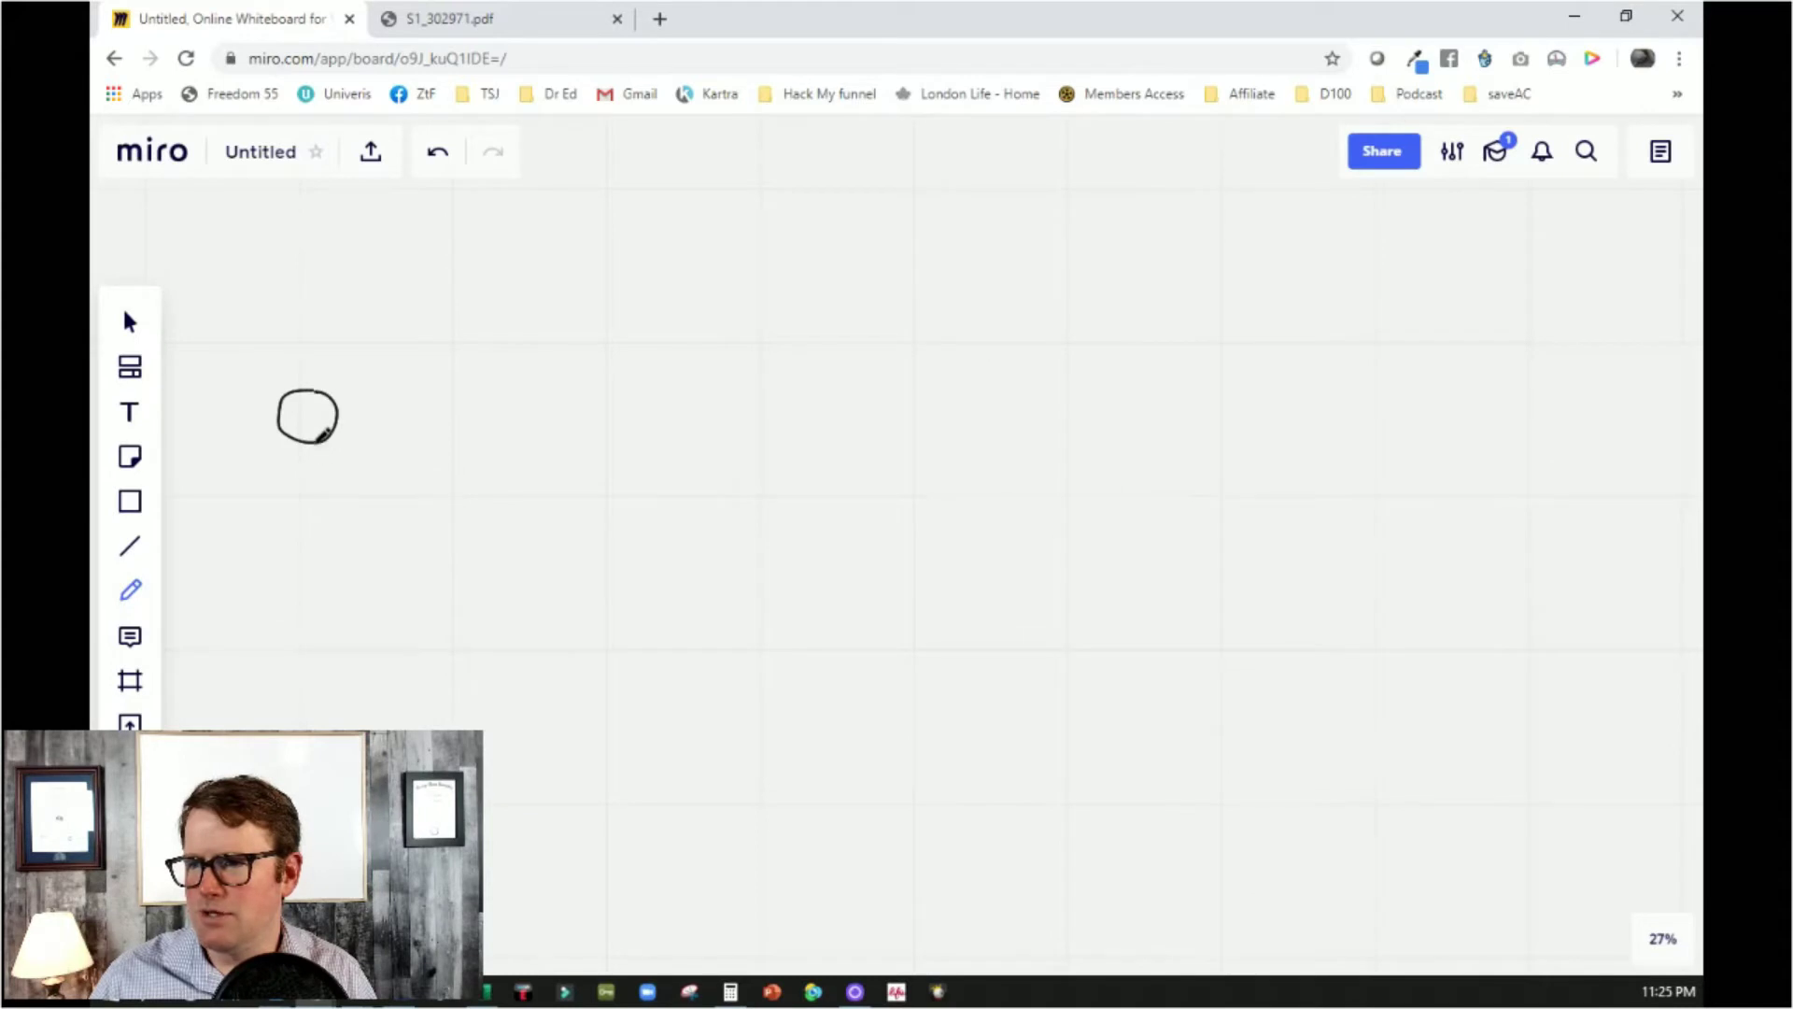
{"action": "mouse_move", "coordinate": [309, 443]}
{"action": "left_mouse_down"}
{"action": "mouse_move", "coordinate": [310, 500]}
{"action": "mouse_move", "coordinate": [265, 540]}
{"action": "mouse_move", "coordinate": [338, 534]}
{"action": "left_mouse_up"}
{"action": "left_click_drag", "start_coordinate": [278, 473], "coordinate": [327, 472]}
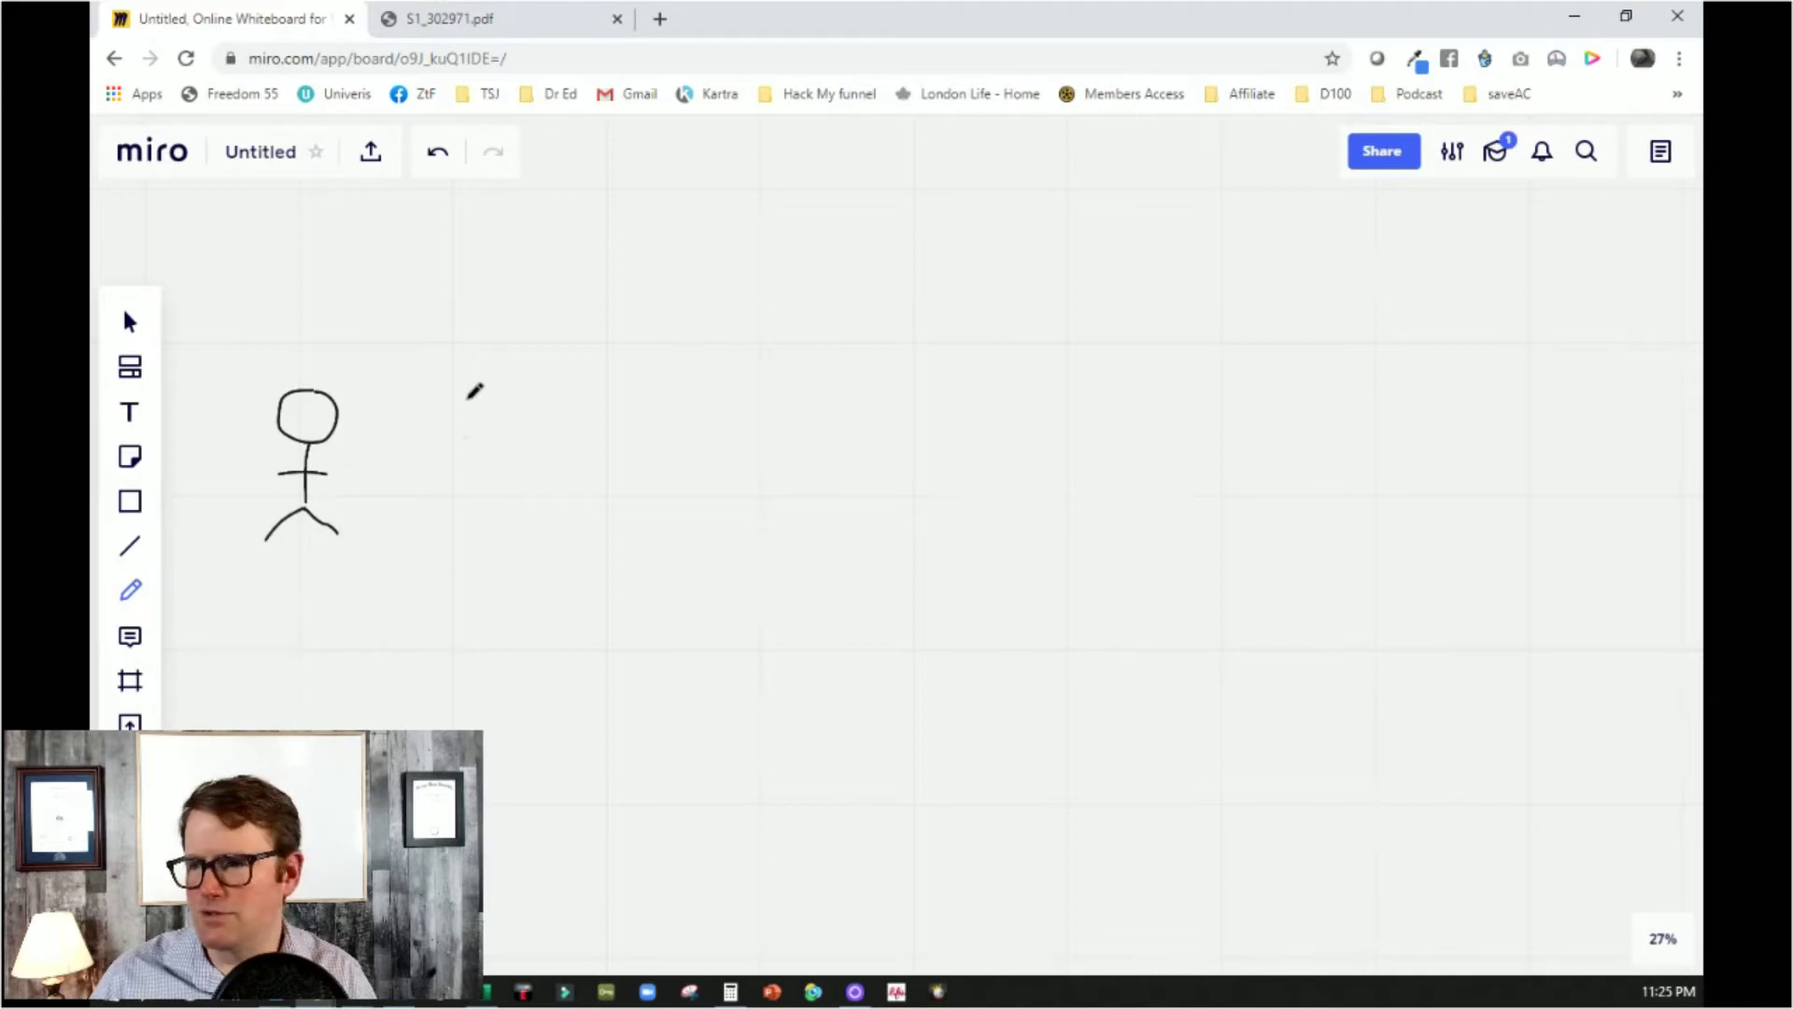
Draw the second figure, a screen with a person at a desk between them, and a document above
{"action": "mouse_move", "coordinate": [588, 399]}
{"action": "left_mouse_down"}
{"action": "mouse_move", "coordinate": [565, 409]}
{"action": "mouse_move", "coordinate": [637, 433]}
{"action": "mouse_move", "coordinate": [590, 400]}
{"action": "mouse_move", "coordinate": [595, 479]}
{"action": "mouse_move", "coordinate": [626, 529]}
{"action": "mouse_move", "coordinate": [619, 483]}
{"action": "left_mouse_up"}
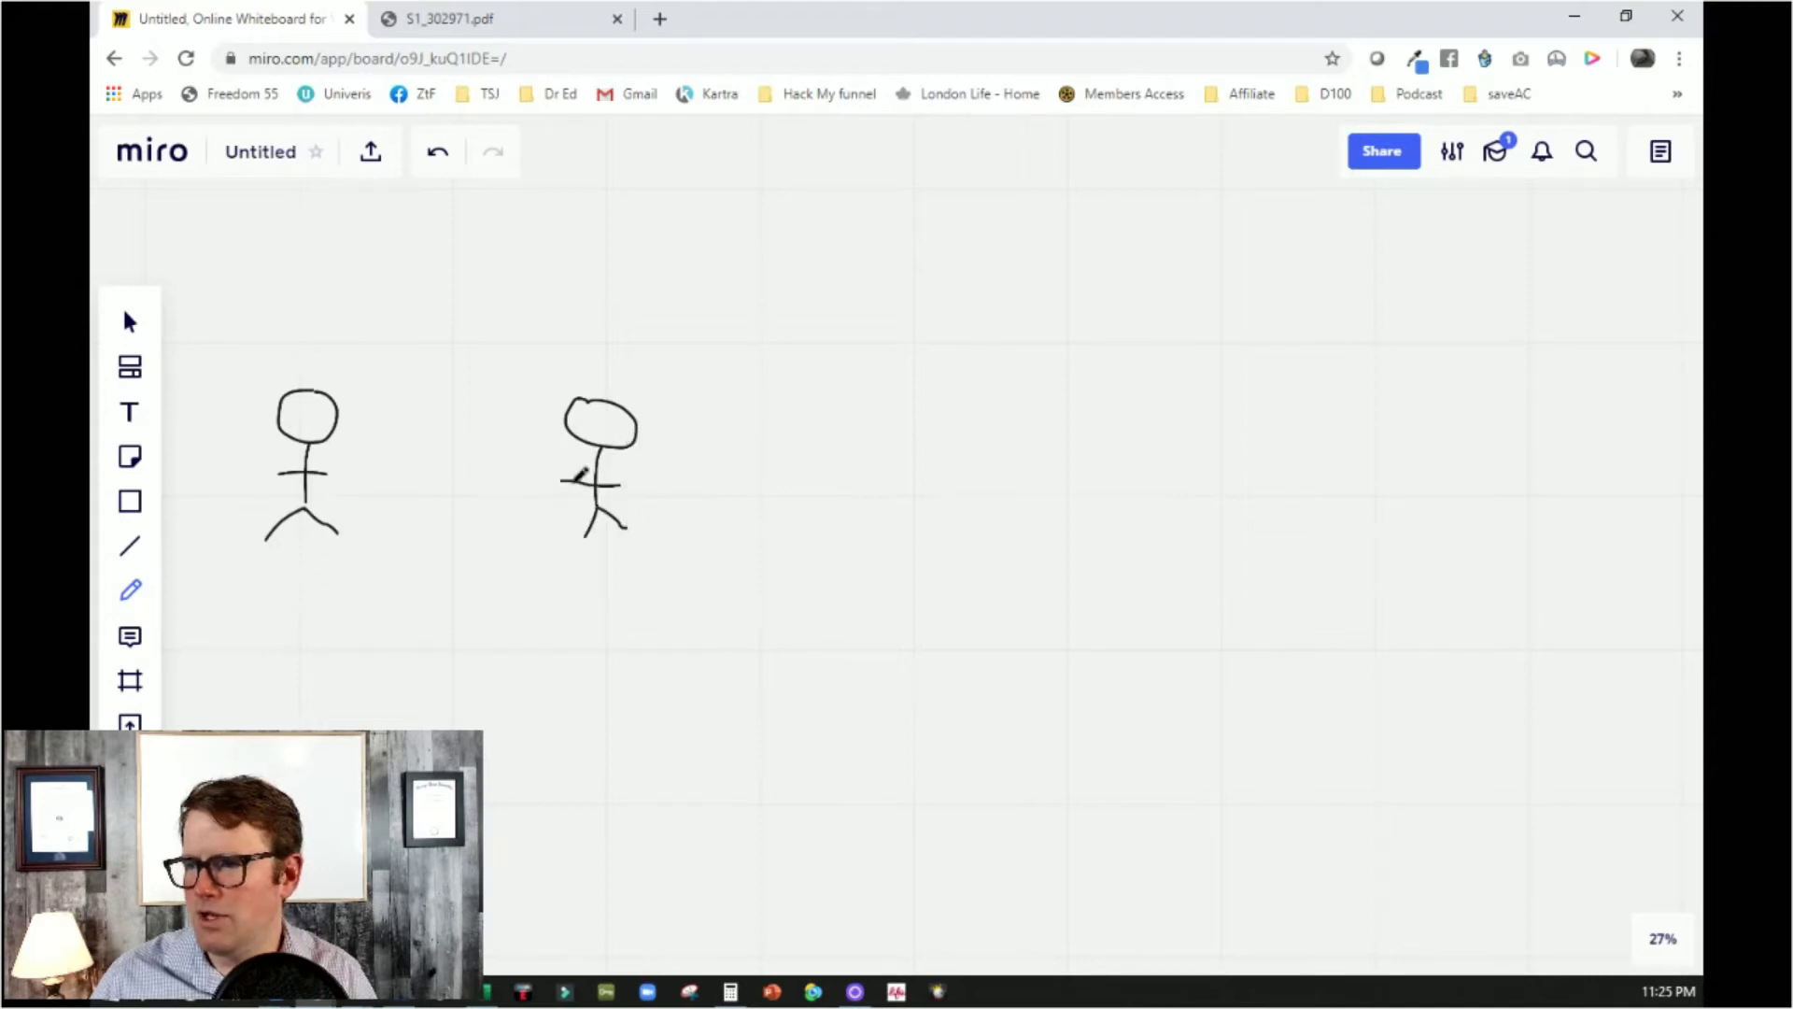
{"action": "mouse_move", "coordinate": [387, 378]}
{"action": "left_mouse_down"}
{"action": "mouse_move", "coordinate": [385, 481]}
{"action": "mouse_move", "coordinate": [523, 483]}
{"action": "mouse_move", "coordinate": [529, 374]}
{"action": "mouse_move", "coordinate": [403, 365]}
{"action": "mouse_move", "coordinate": [415, 437]}
{"action": "mouse_move", "coordinate": [488, 437]}
{"action": "mouse_move", "coordinate": [435, 400]}
{"action": "mouse_move", "coordinate": [482, 430]}
{"action": "left_mouse_up"}
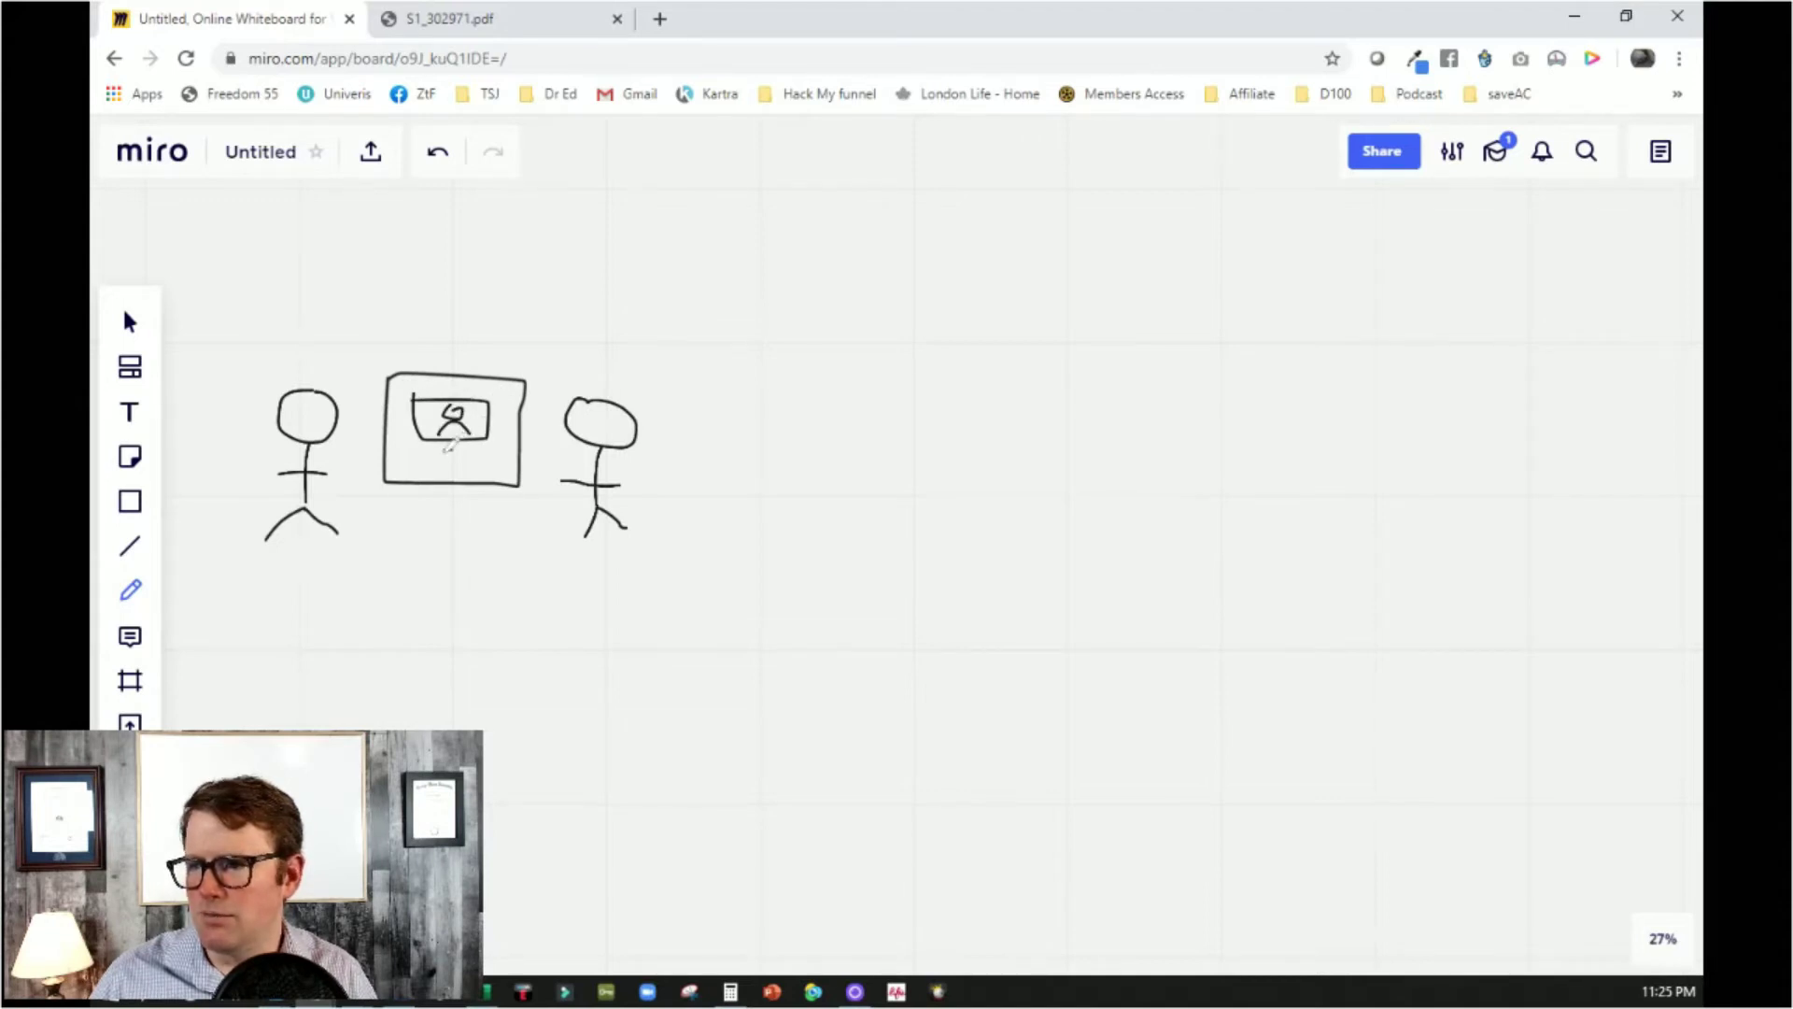
{"action": "mouse_move", "coordinate": [435, 473]}
{"action": "left_mouse_down"}
{"action": "mouse_move", "coordinate": [479, 470]}
{"action": "mouse_move", "coordinate": [476, 446]}
{"action": "mouse_move", "coordinate": [472, 474]}
{"action": "left_mouse_up"}
{"action": "mouse_move", "coordinate": [514, 263]}
{"action": "left_mouse_down"}
{"action": "mouse_move", "coordinate": [507, 300]}
{"action": "mouse_move", "coordinate": [621, 338]}
{"action": "mouse_move", "coordinate": [578, 223]}
{"action": "mouse_move", "coordinate": [528, 223]}
{"action": "mouse_move", "coordinate": [501, 290]}
{"action": "mouse_move", "coordinate": [560, 240]}
{"action": "mouse_move", "coordinate": [603, 260]}
{"action": "mouse_move", "coordinate": [577, 318]}
{"action": "mouse_move", "coordinate": [433, 329]}
{"action": "mouse_move", "coordinate": [428, 351]}
{"action": "left_mouse_up"}
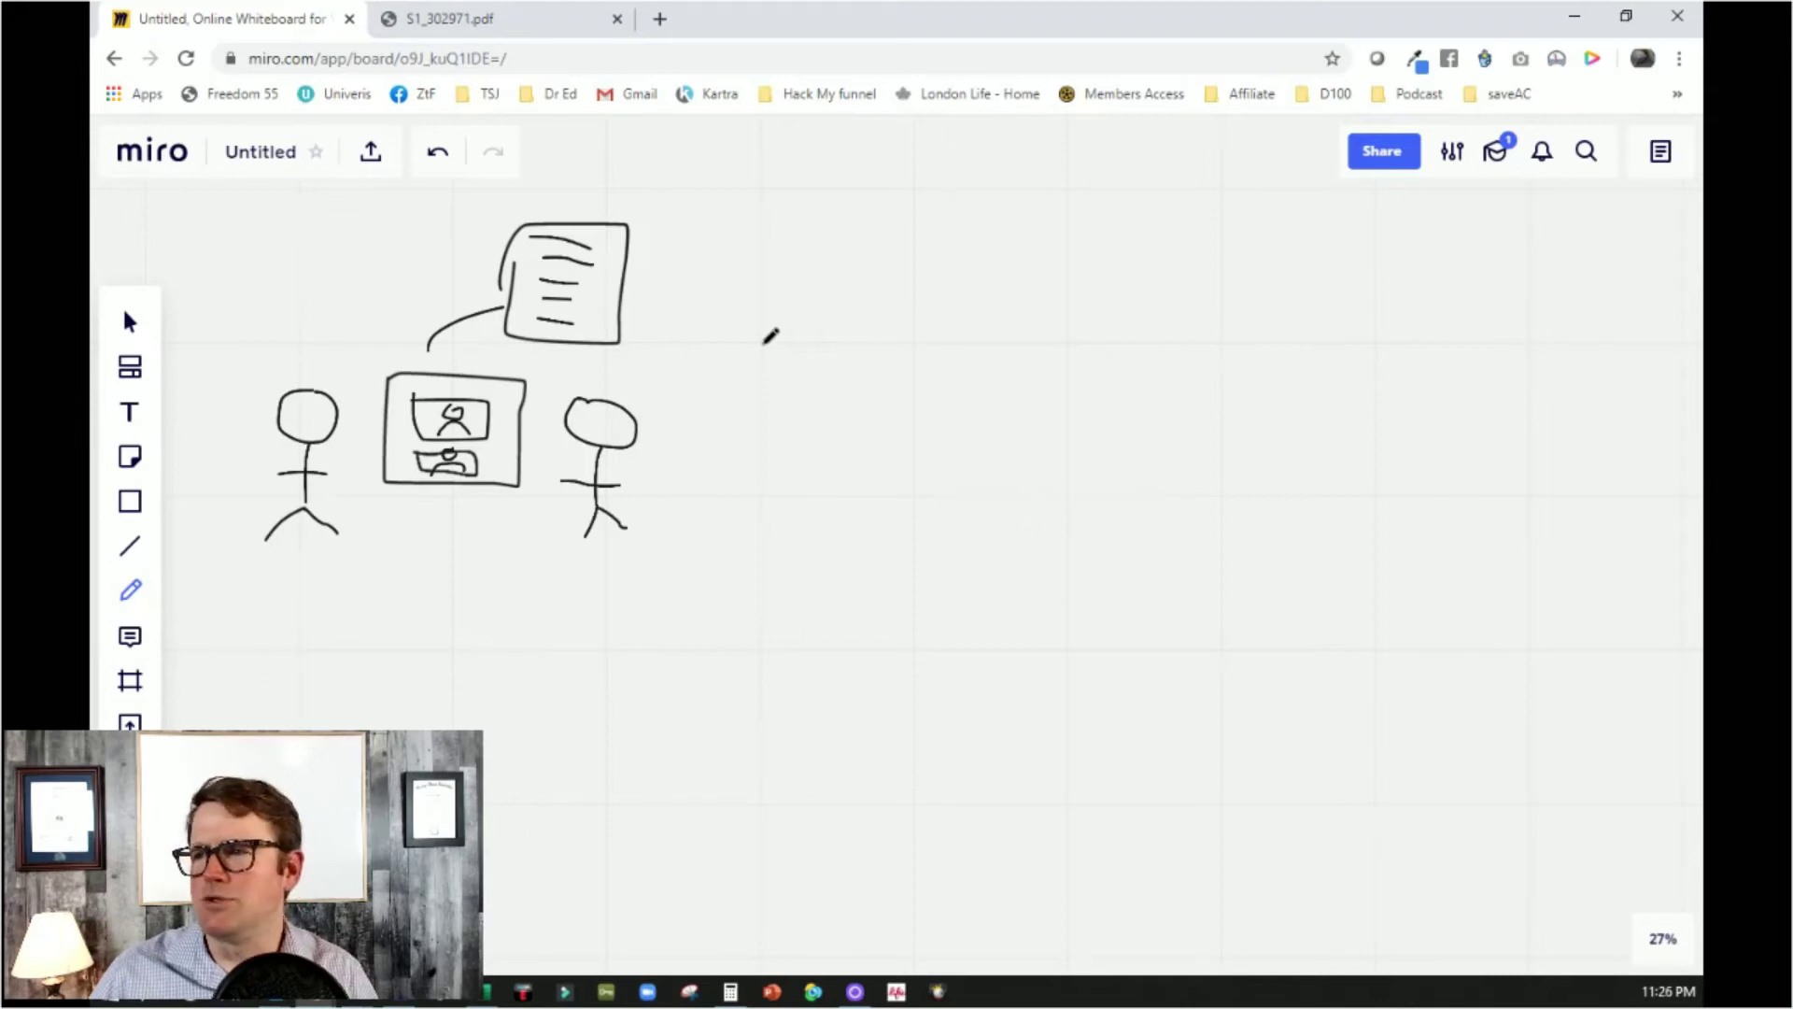
Shift the sketch lower to make room above it, then return to the pen
{"action": "left_click", "coordinate": [129, 323]}
{"action": "left_click_drag", "start_coordinate": [852, 353], "coordinate": [850, 483]}
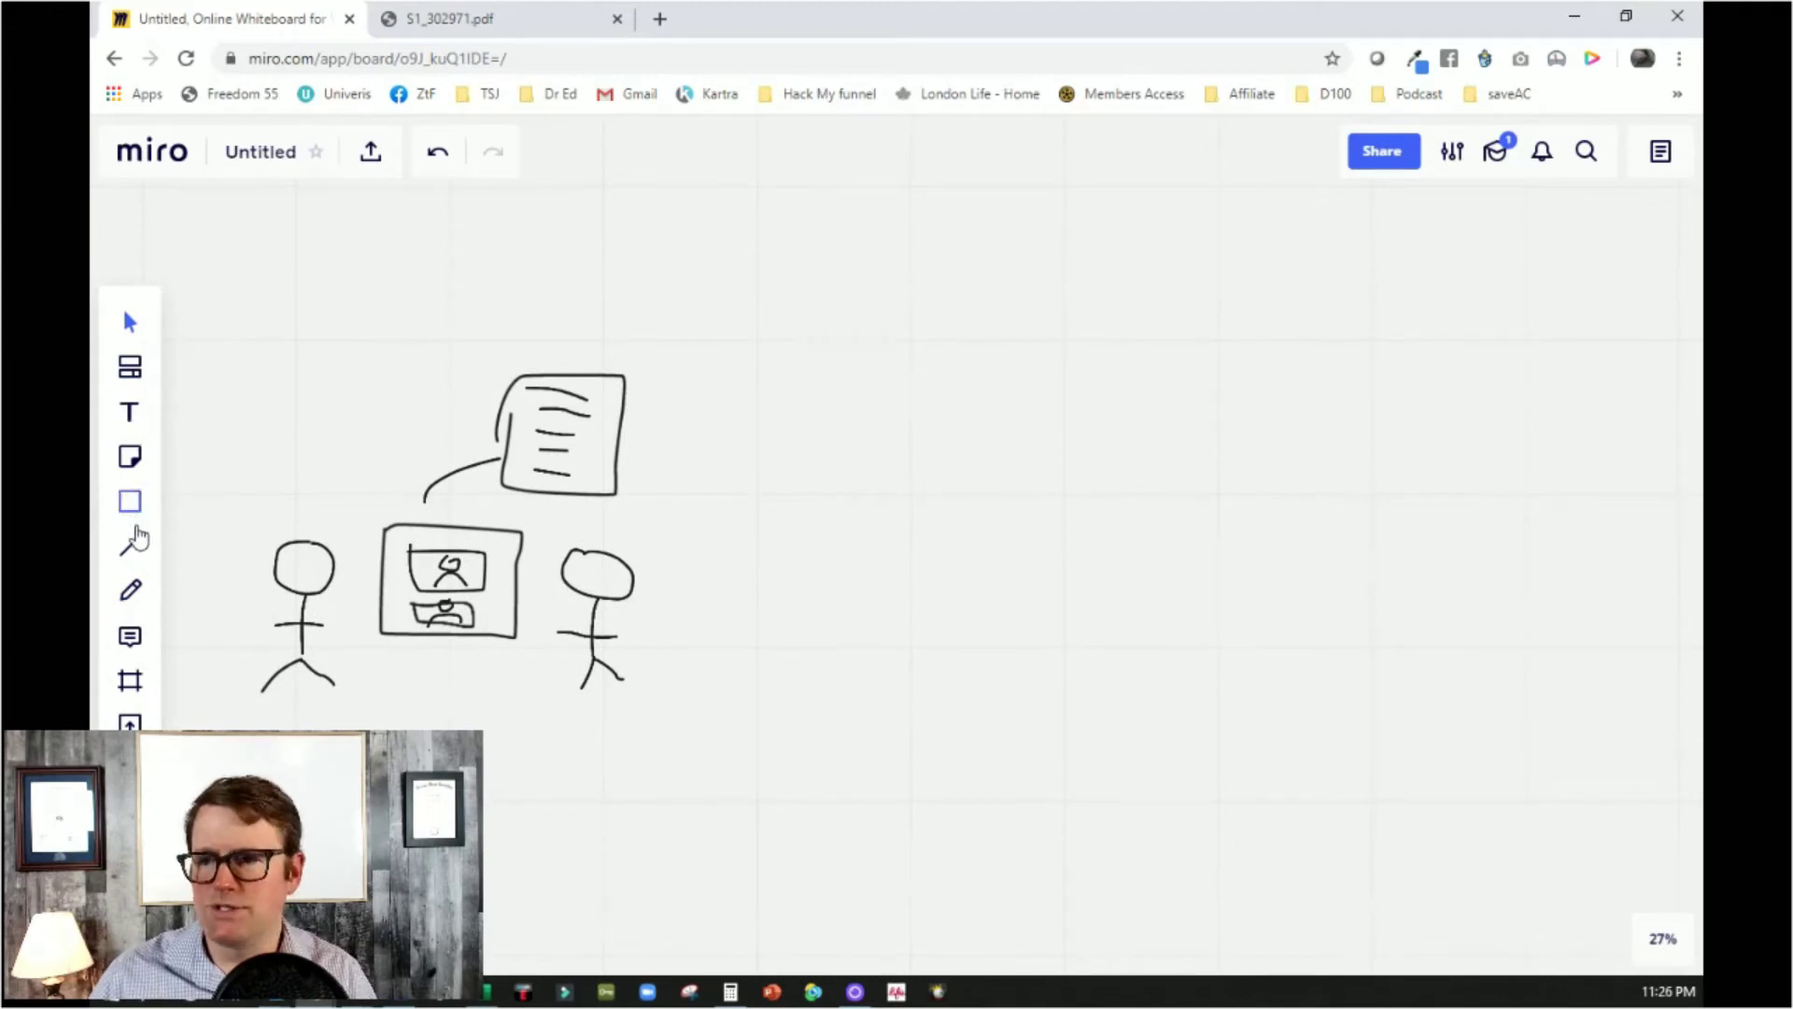
{"action": "left_click", "coordinate": [133, 591]}
{"action": "left_click", "coordinate": [206, 424]}
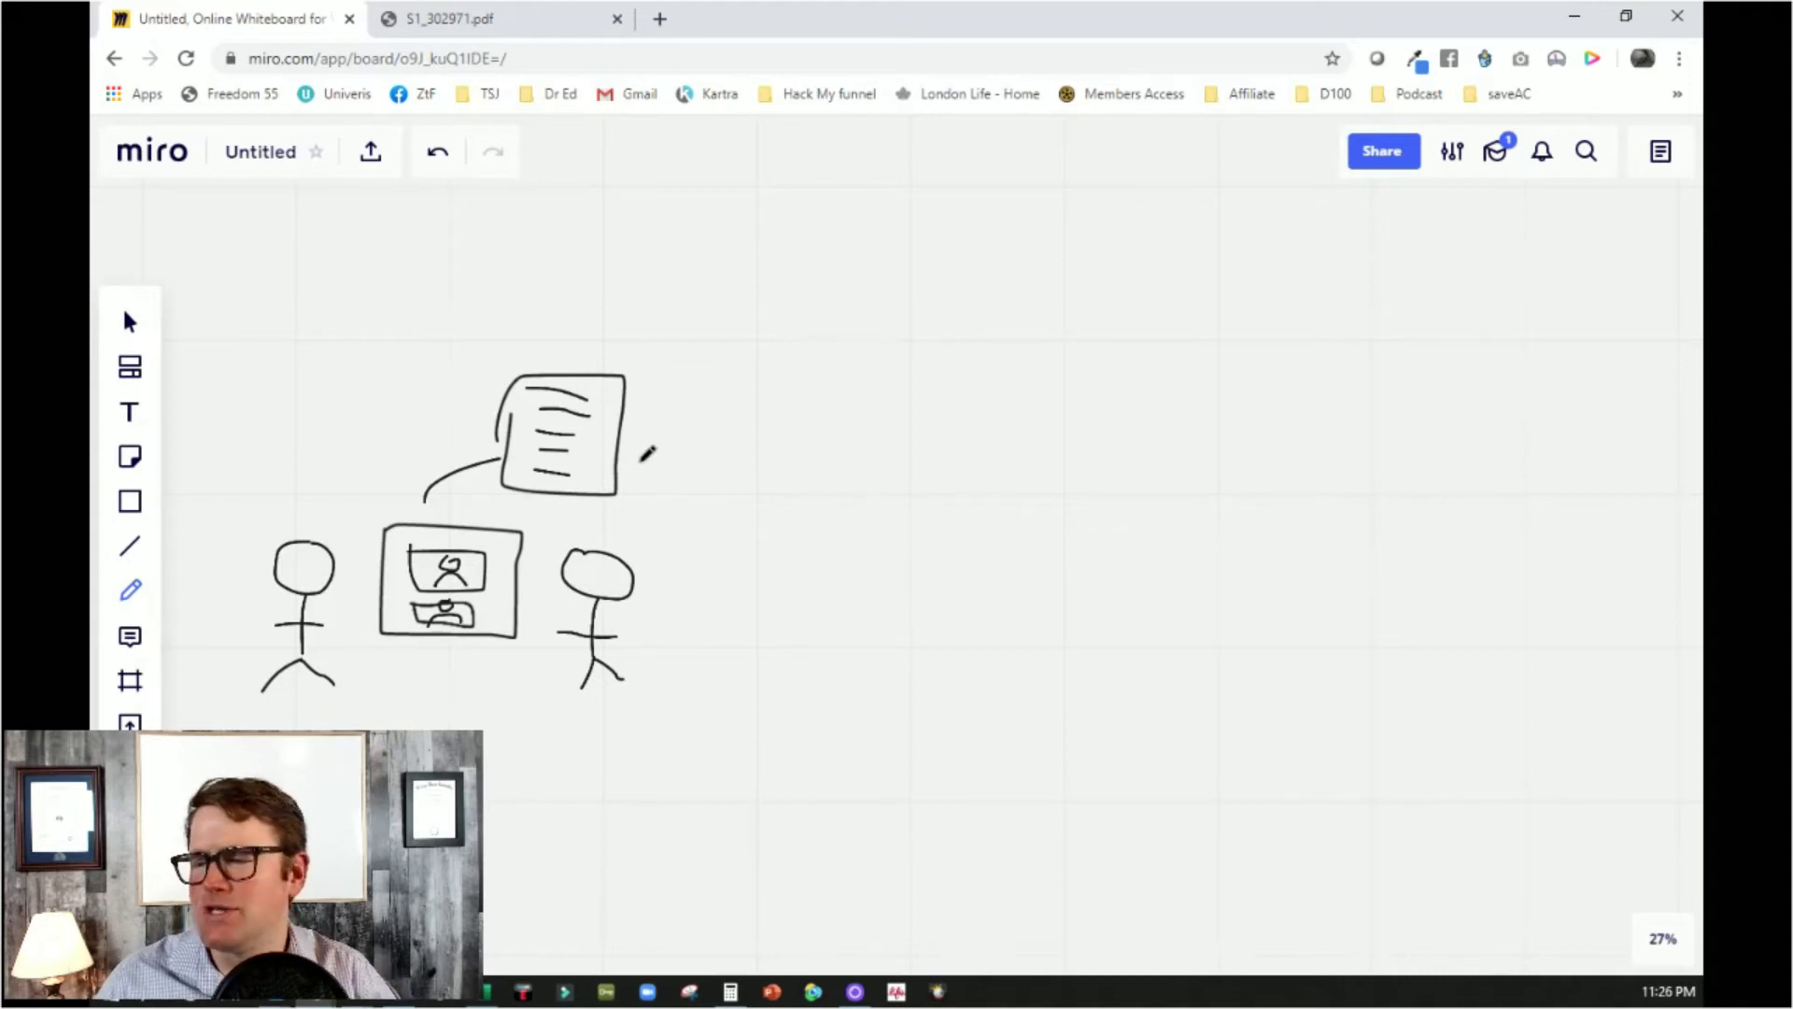
Draw arrows from the document toward a check mark and loop around the check
{"action": "mouse_move", "coordinate": [631, 418]}
{"action": "left_mouse_down"}
{"action": "mouse_move", "coordinate": [708, 350]}
{"action": "mouse_move", "coordinate": [713, 364]}
{"action": "left_mouse_up"}
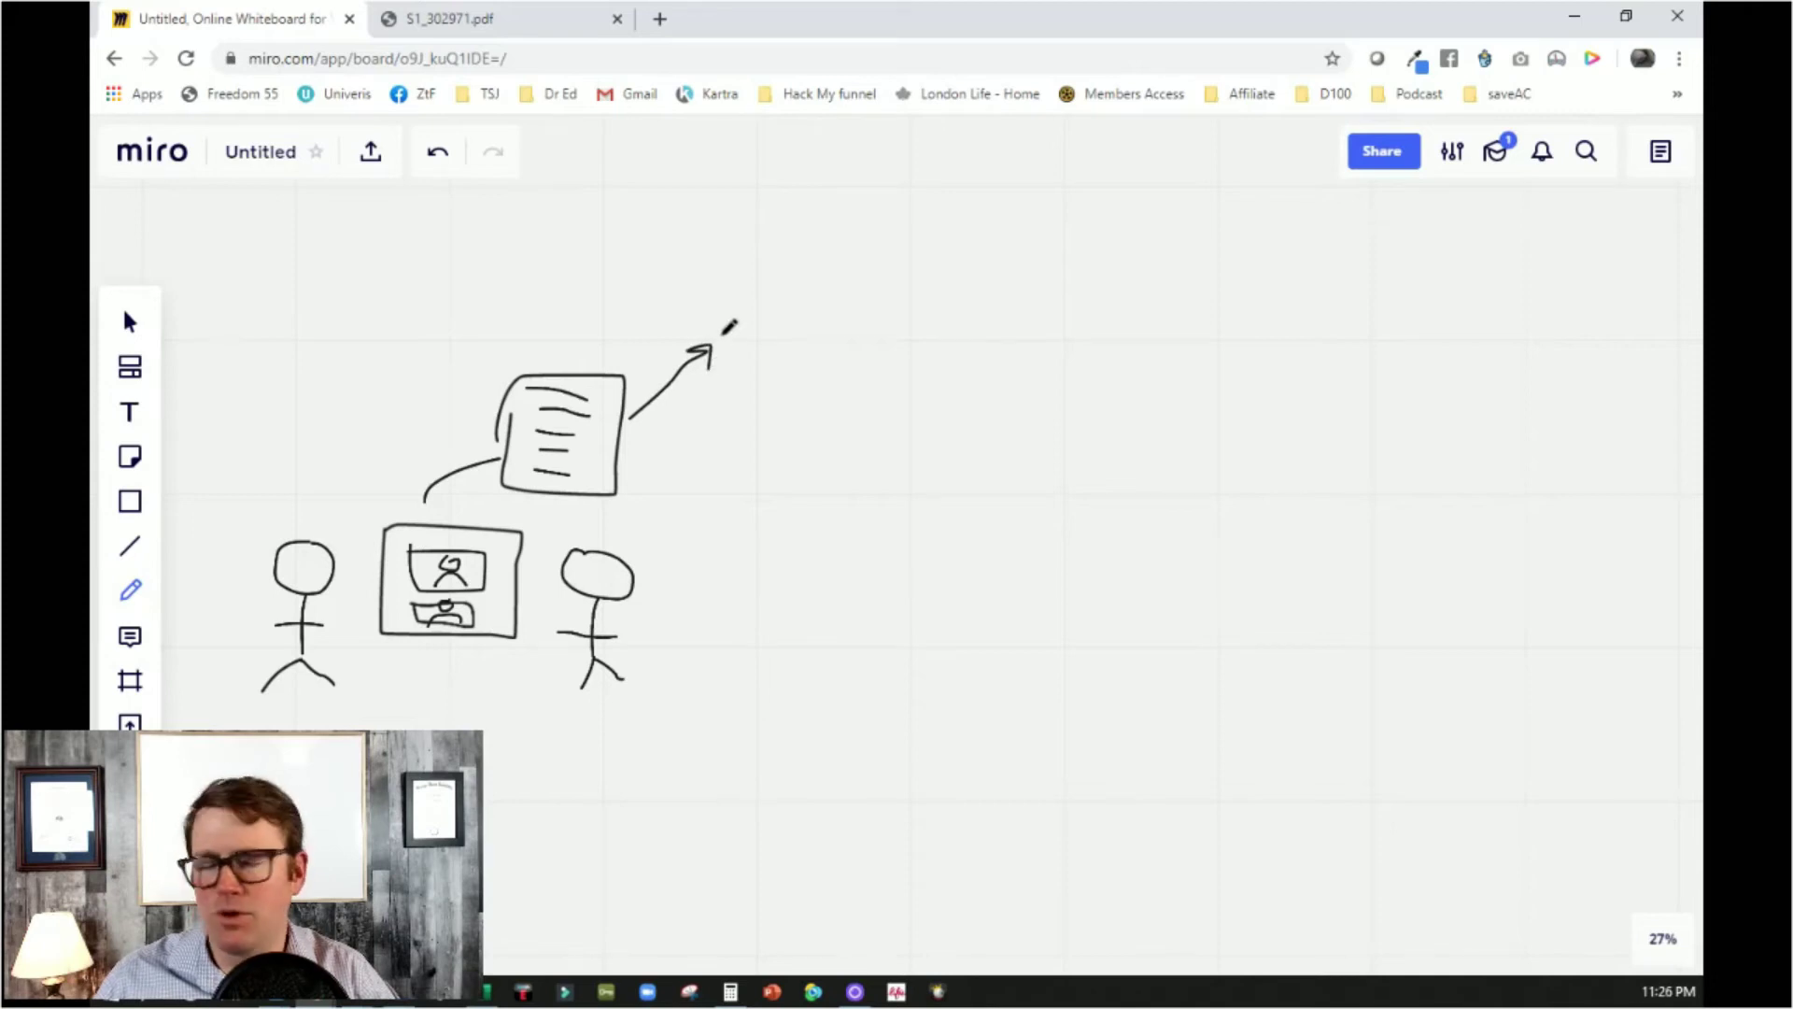
{"action": "mouse_move", "coordinate": [723, 327]}
{"action": "left_mouse_down"}
{"action": "mouse_move", "coordinate": [734, 351]}
{"action": "mouse_move", "coordinate": [778, 287]}
{"action": "left_mouse_up"}
{"action": "mouse_move", "coordinate": [633, 467]}
{"action": "left_mouse_down"}
{"action": "mouse_move", "coordinate": [731, 463]}
{"action": "mouse_move", "coordinate": [721, 473]}
{"action": "mouse_move", "coordinate": [796, 446]}
{"action": "mouse_move", "coordinate": [755, 443]}
{"action": "left_mouse_up"}
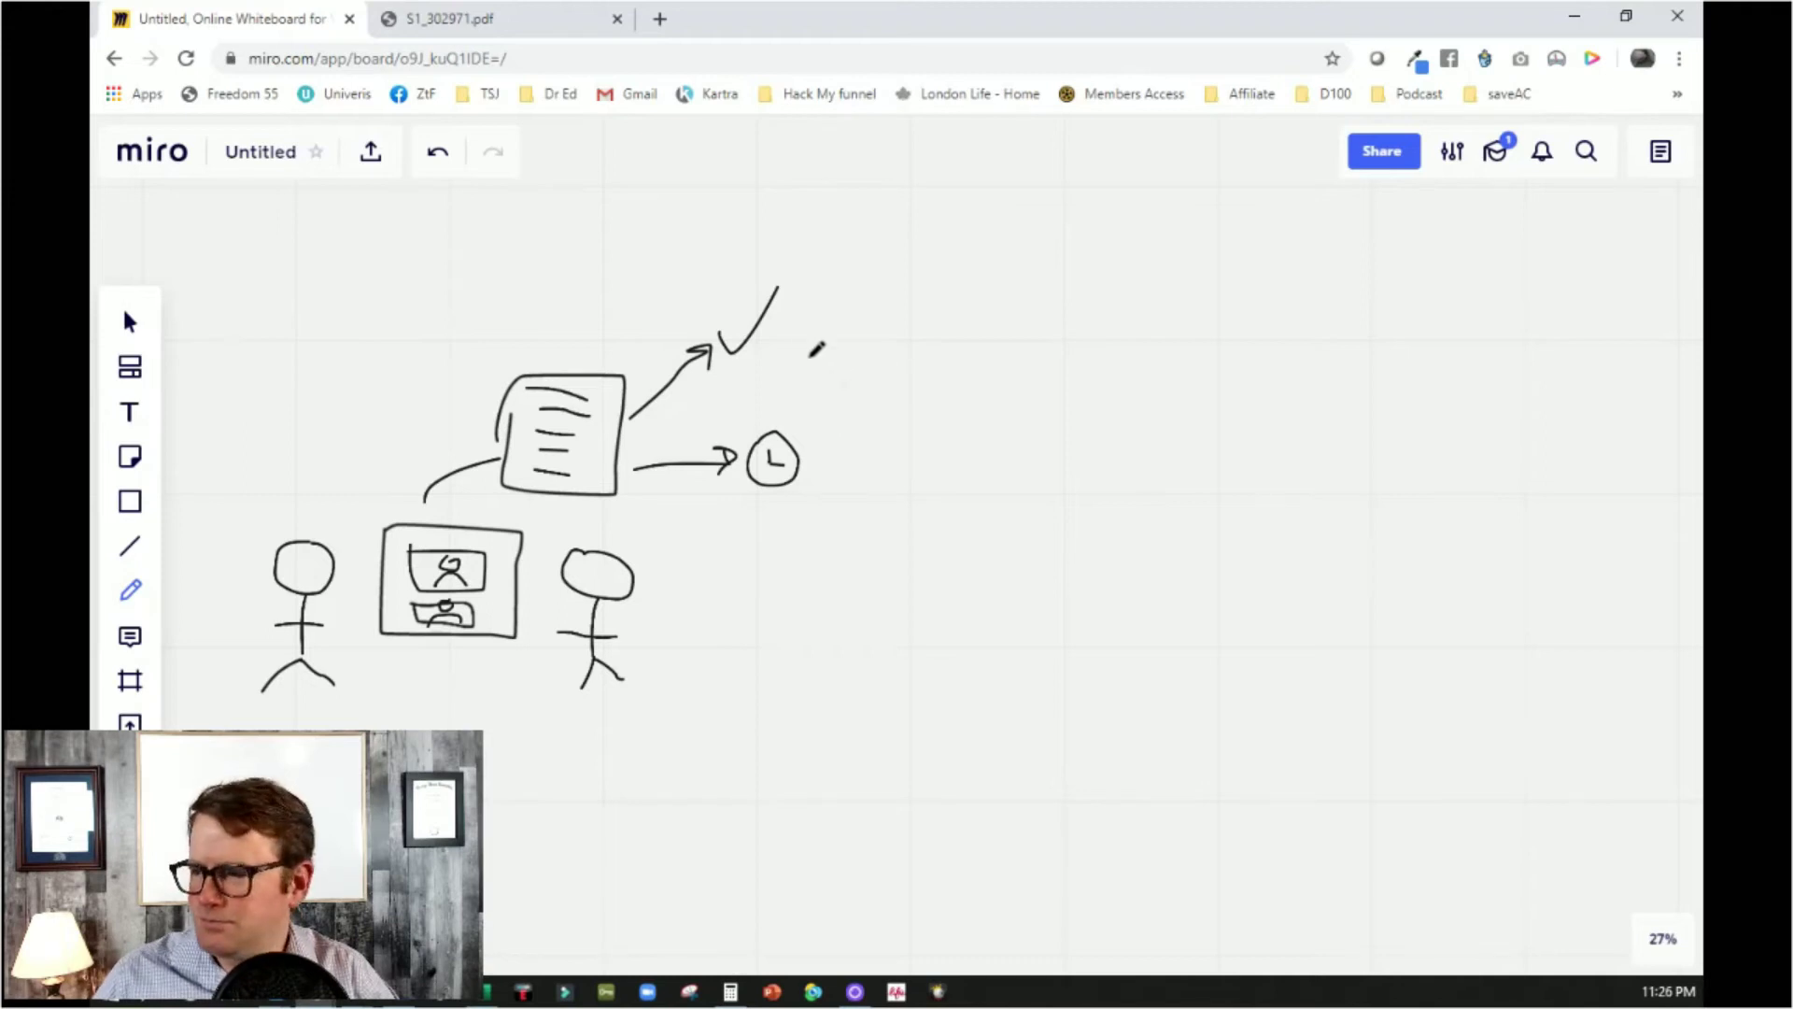
{"action": "mouse_move", "coordinate": [805, 277]}
{"action": "left_mouse_down"}
{"action": "mouse_move", "coordinate": [638, 400]}
{"action": "mouse_move", "coordinate": [817, 266]}
{"action": "left_mouse_up"}
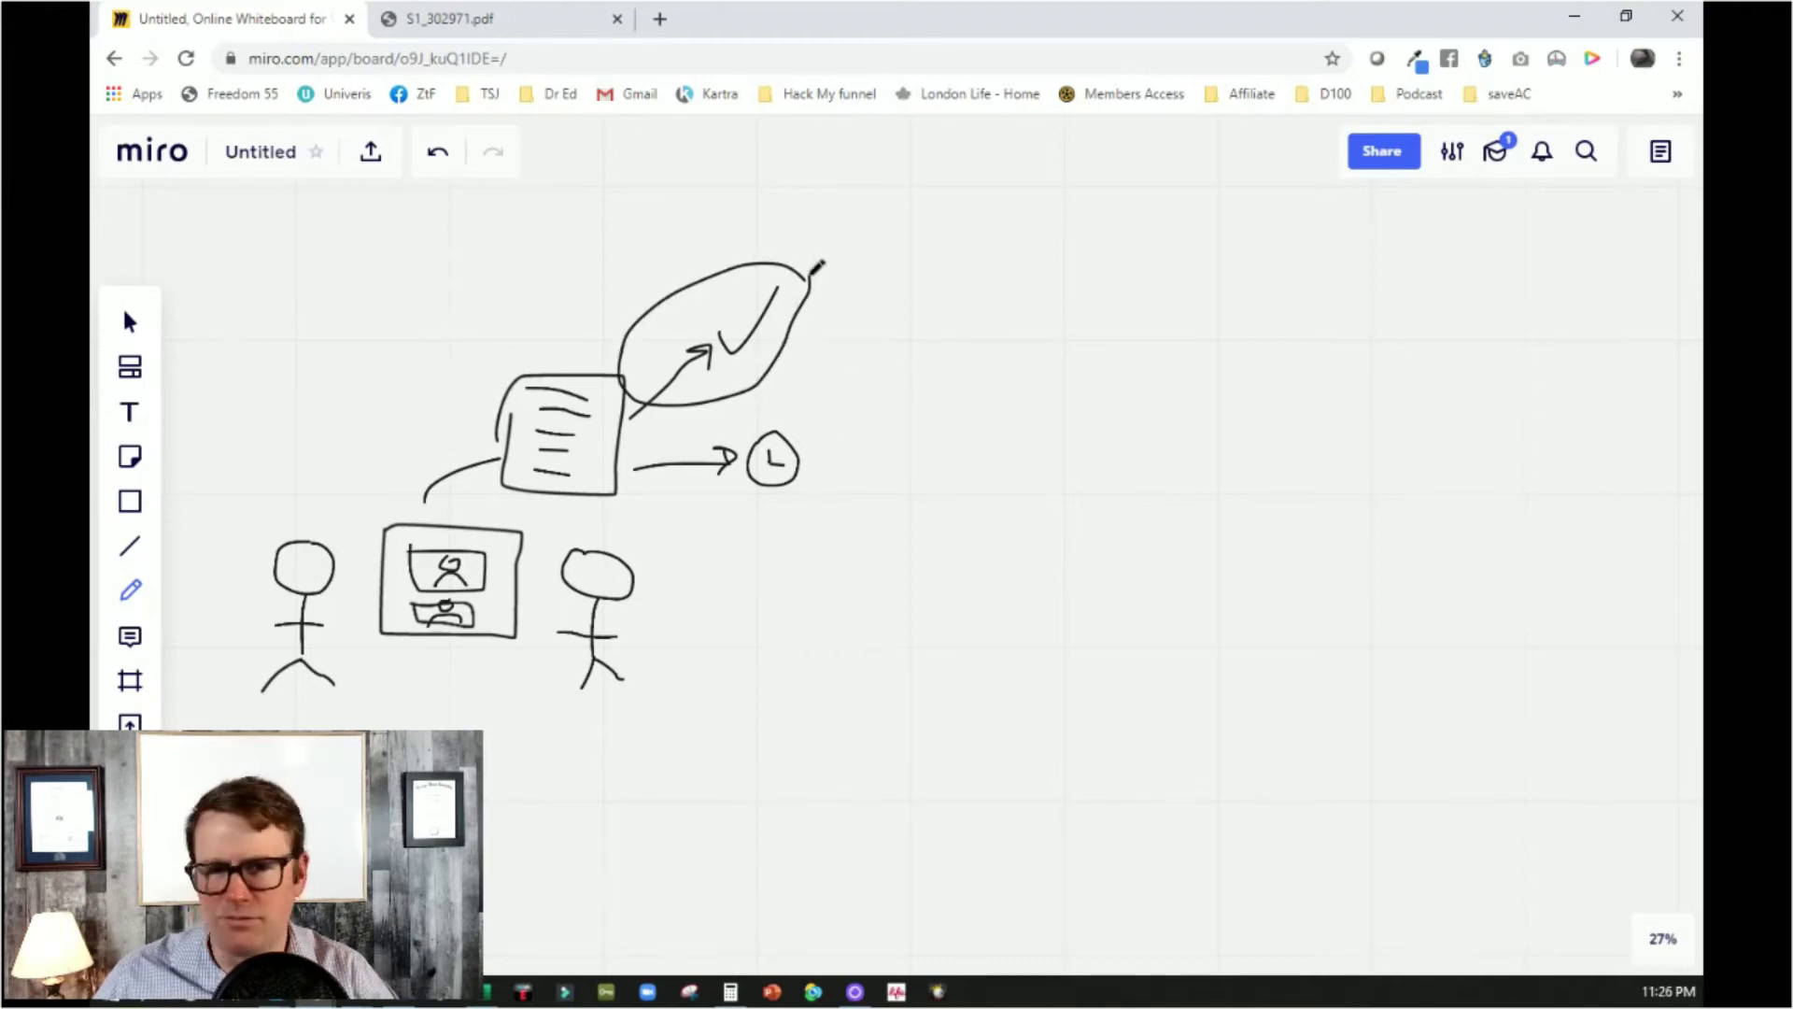
Add arrows looping from the left figure with a dollar sign, and circle the clock
{"action": "mouse_move", "coordinate": [621, 329]}
{"action": "left_mouse_down"}
{"action": "mouse_move", "coordinate": [317, 510]}
{"action": "mouse_move", "coordinate": [353, 504]}
{"action": "mouse_move", "coordinate": [329, 488]}
{"action": "left_mouse_up"}
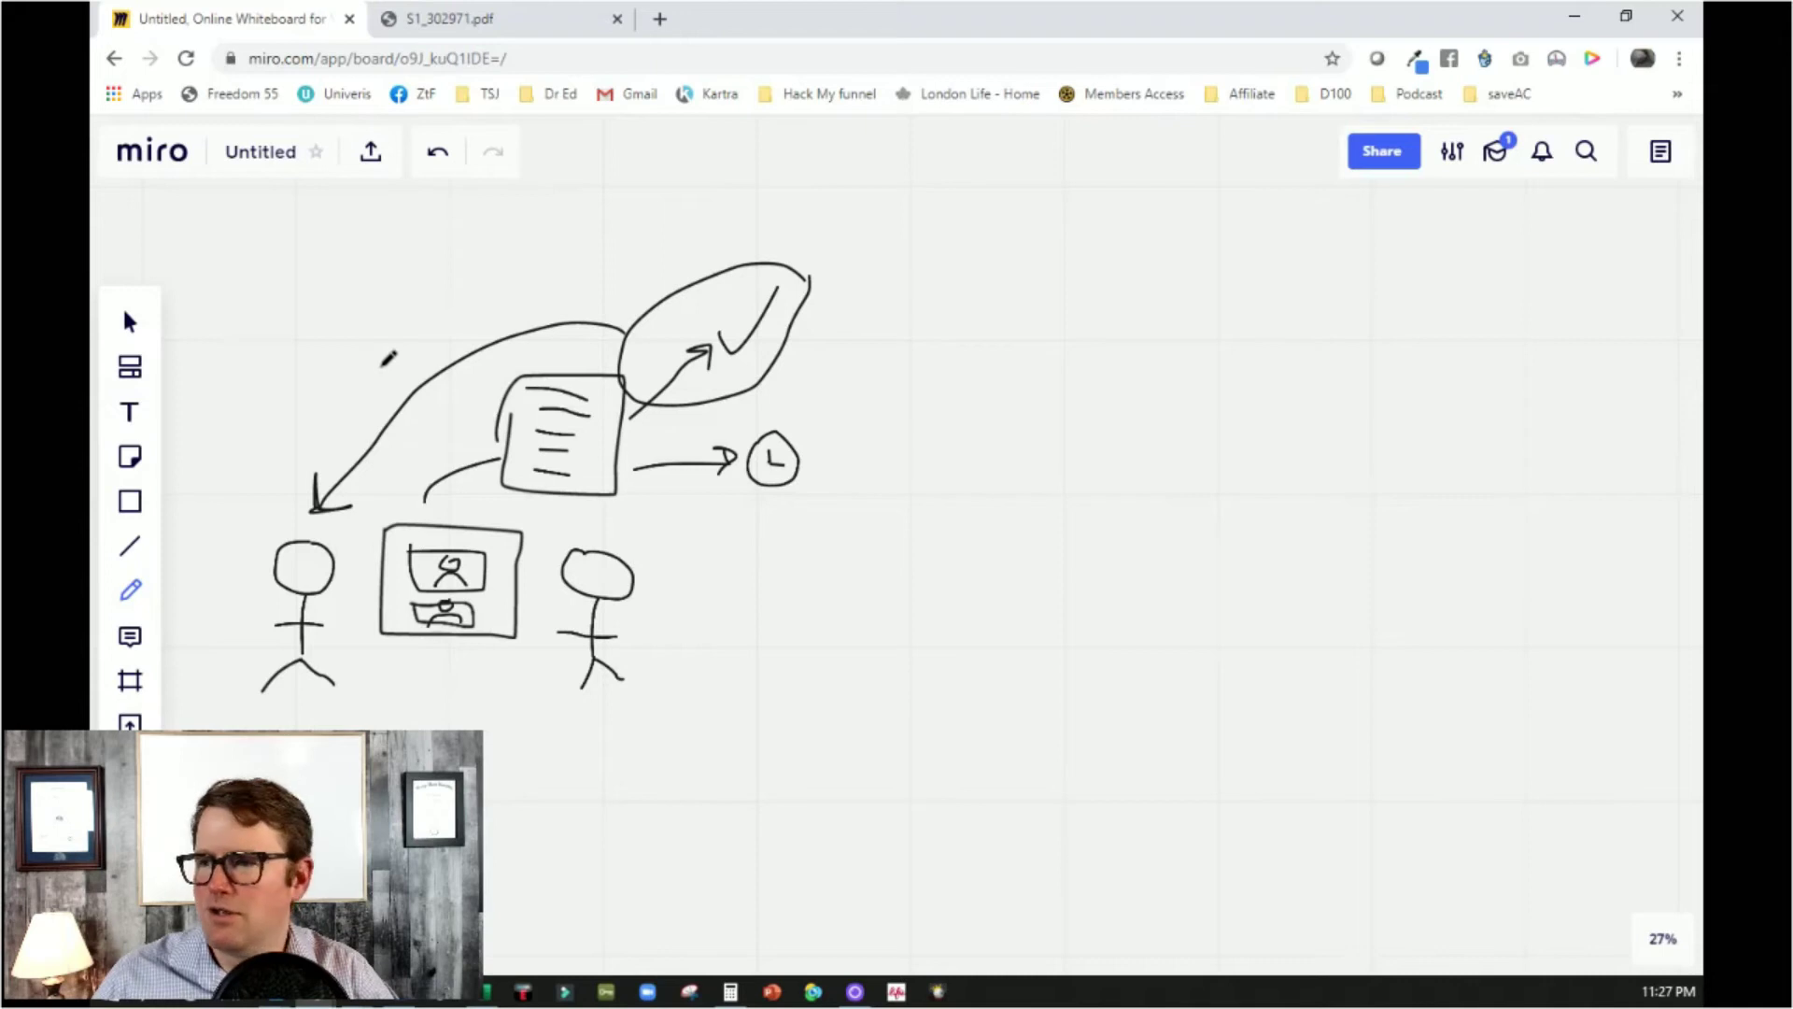
{"action": "mouse_move", "coordinate": [301, 464]}
{"action": "left_mouse_down"}
{"action": "mouse_move", "coordinate": [401, 368]}
{"action": "mouse_move", "coordinate": [542, 297]}
{"action": "mouse_move", "coordinate": [621, 285]}
{"action": "mouse_move", "coordinate": [600, 318]}
{"action": "left_mouse_up"}
{"action": "mouse_move", "coordinate": [400, 311]}
{"action": "left_mouse_down"}
{"action": "mouse_move", "coordinate": [365, 318]}
{"action": "mouse_move", "coordinate": [378, 361]}
{"action": "left_mouse_up"}
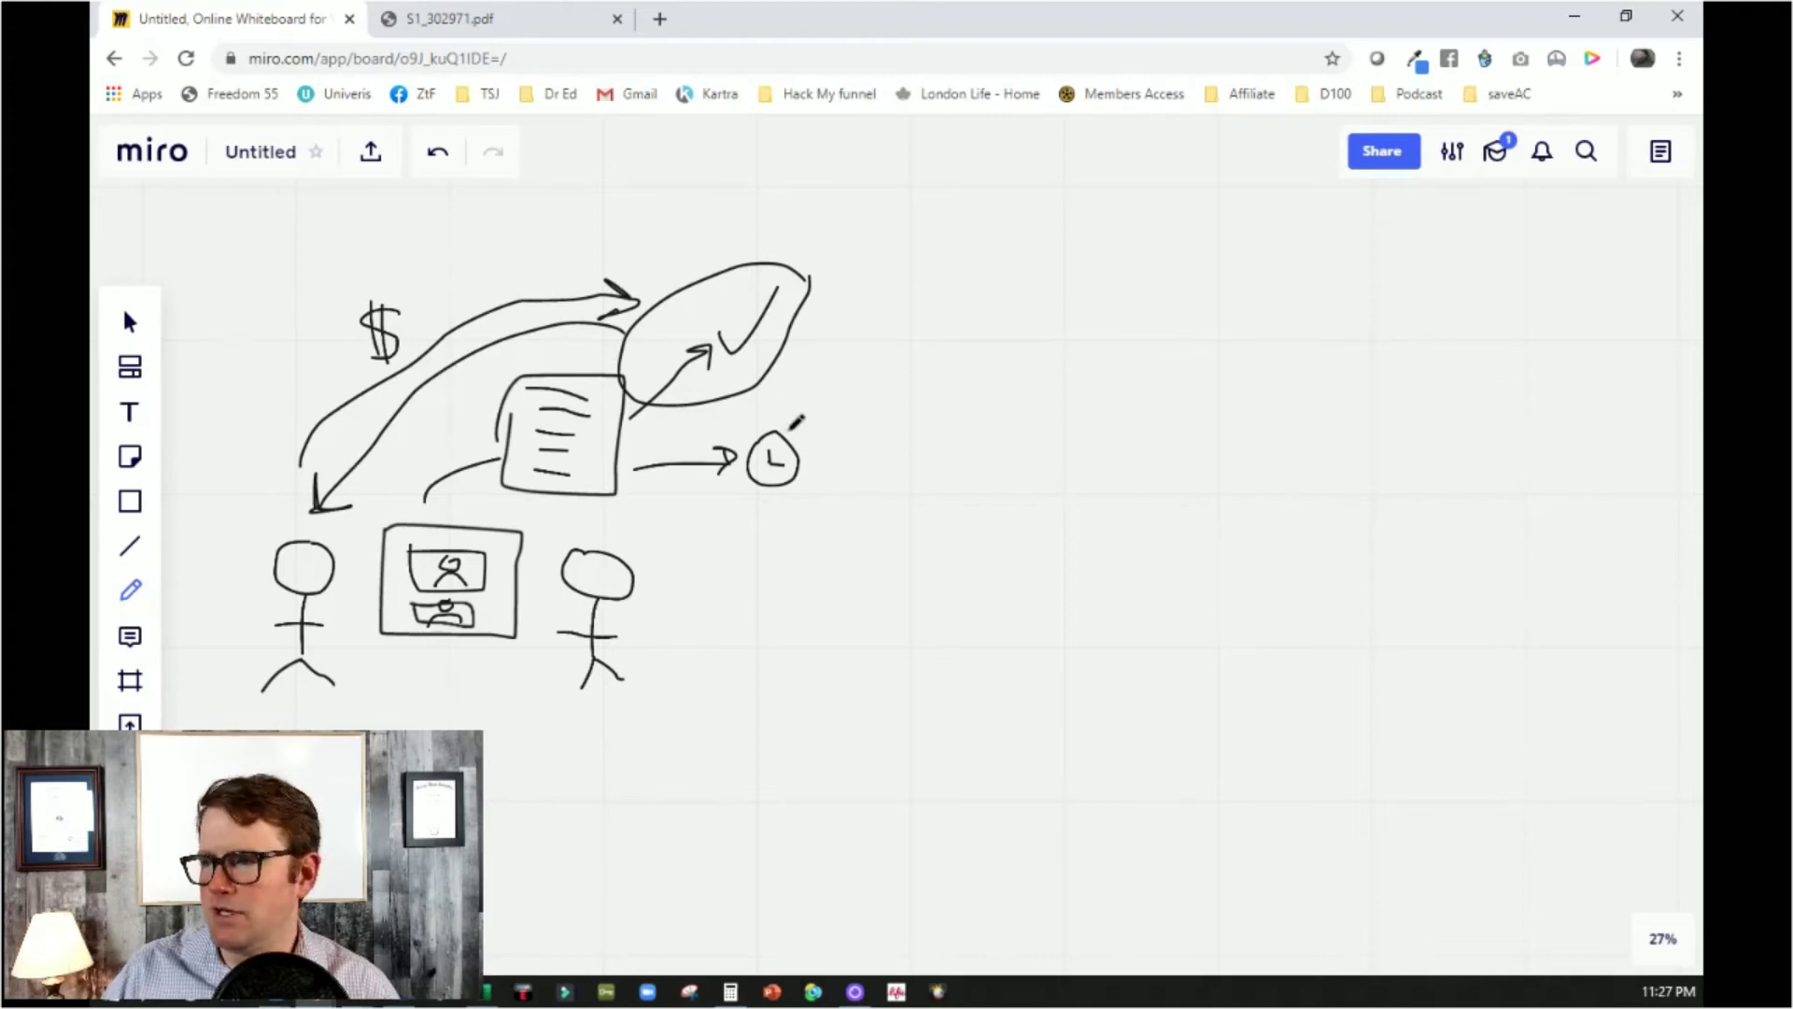
{"action": "mouse_move", "coordinate": [787, 425]}
{"action": "left_mouse_down"}
{"action": "mouse_move", "coordinate": [649, 435]}
{"action": "mouse_move", "coordinate": [743, 495]}
{"action": "mouse_move", "coordinate": [799, 422]}
{"action": "left_mouse_up"}
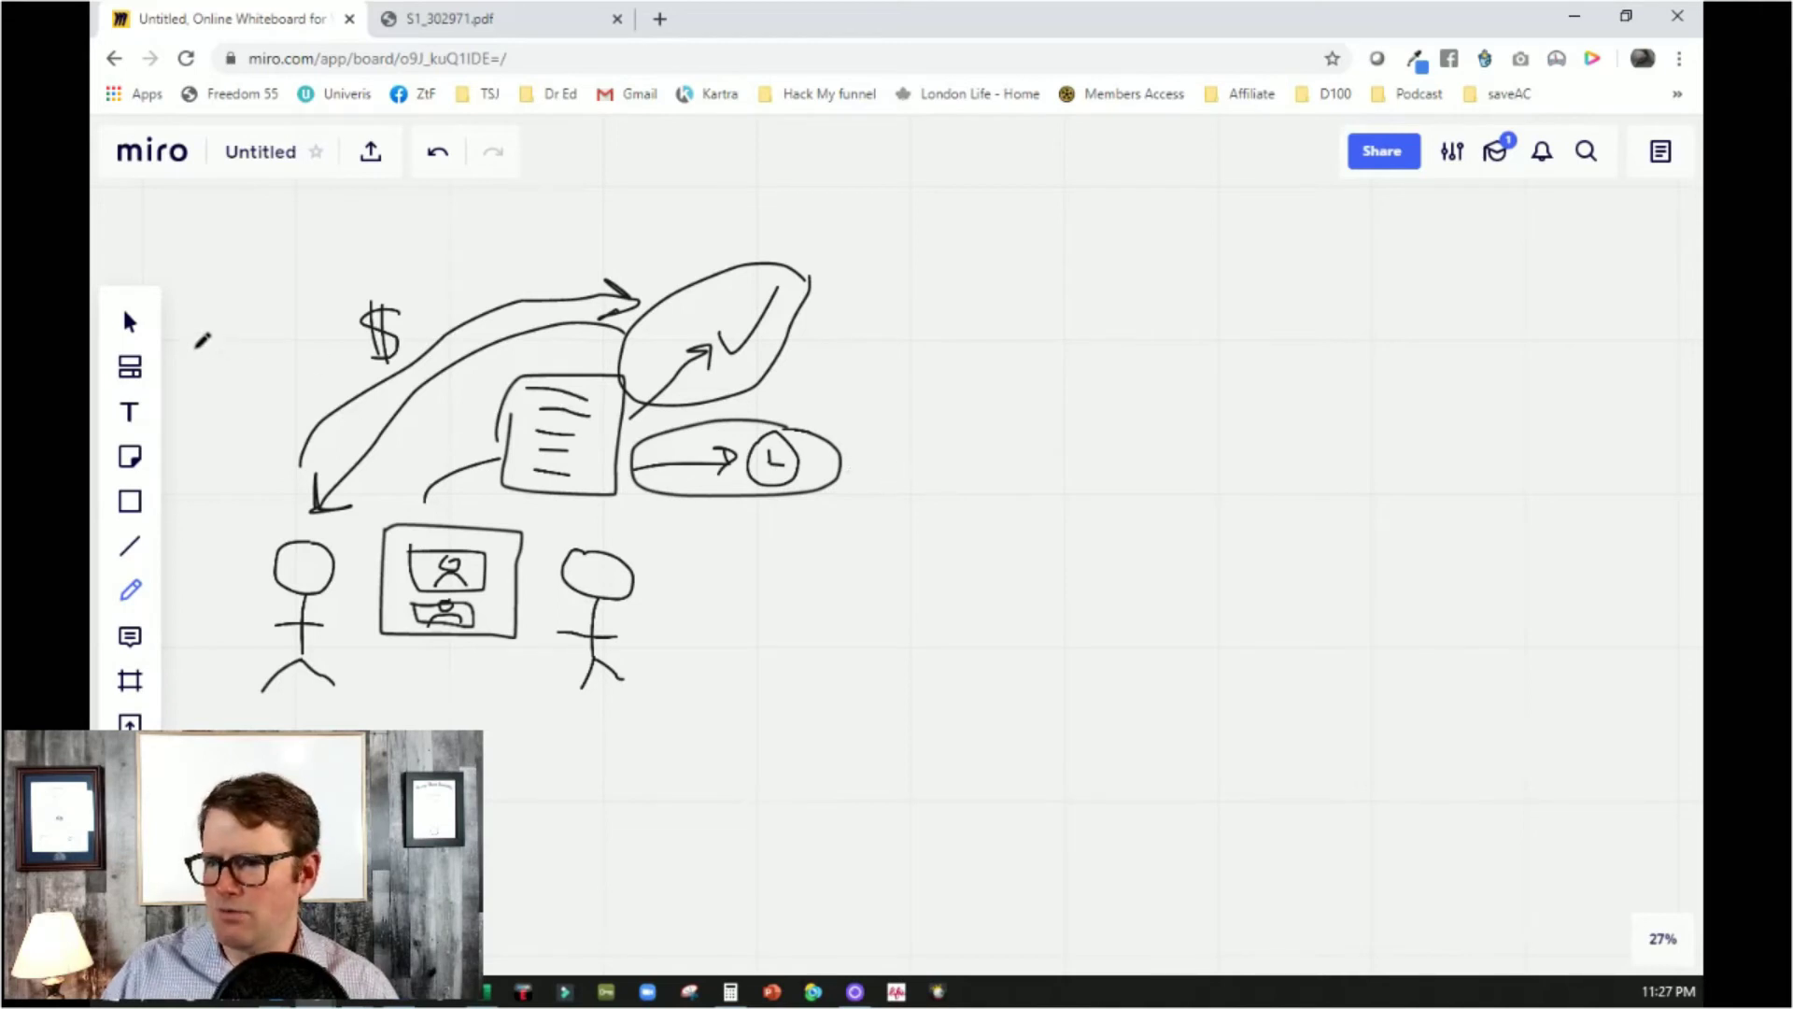
{"action": "left_click", "coordinate": [131, 323]}
{"action": "mouse_move", "coordinate": [1048, 433]}
{"action": "left_mouse_down"}
{"action": "mouse_move", "coordinate": [580, 477]}
{"action": "mouse_move", "coordinate": [390, 515]}
{"action": "mouse_move", "coordinate": [300, 556]}
{"action": "left_mouse_up"}
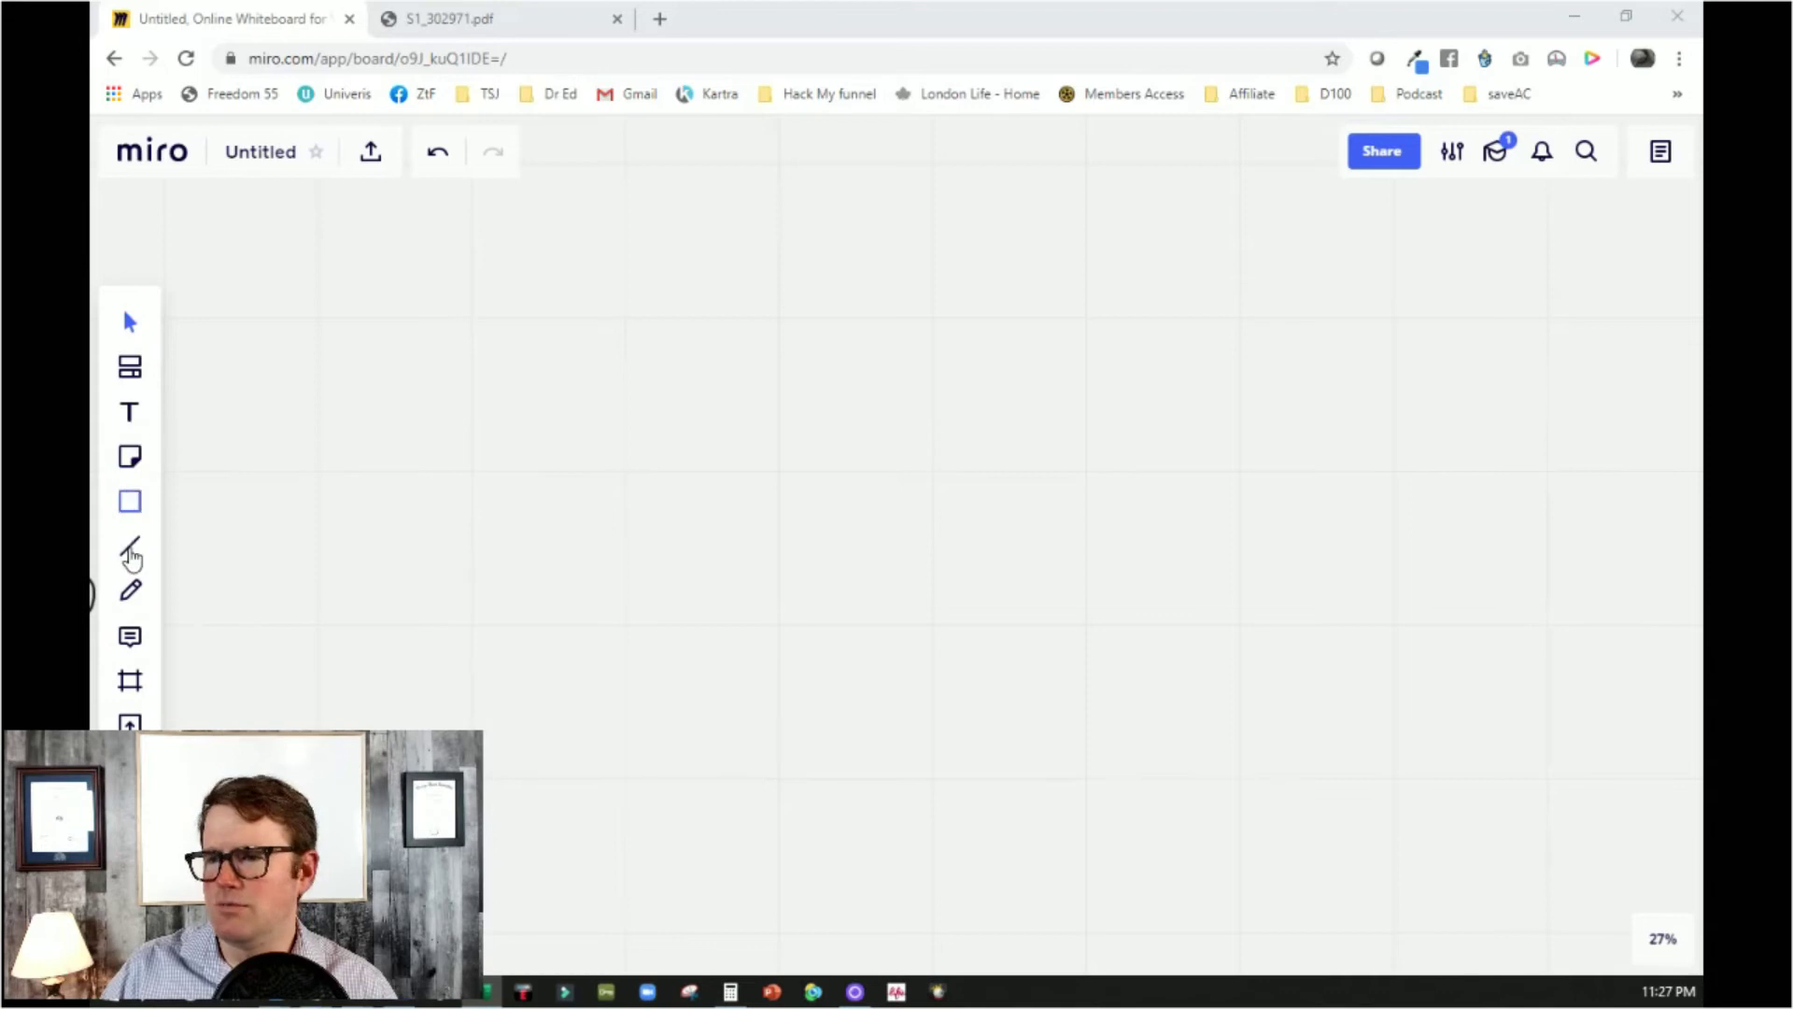
Pen-draw a tall bar and label it 18-40 underneath
{"action": "left_click", "coordinate": [130, 590]}
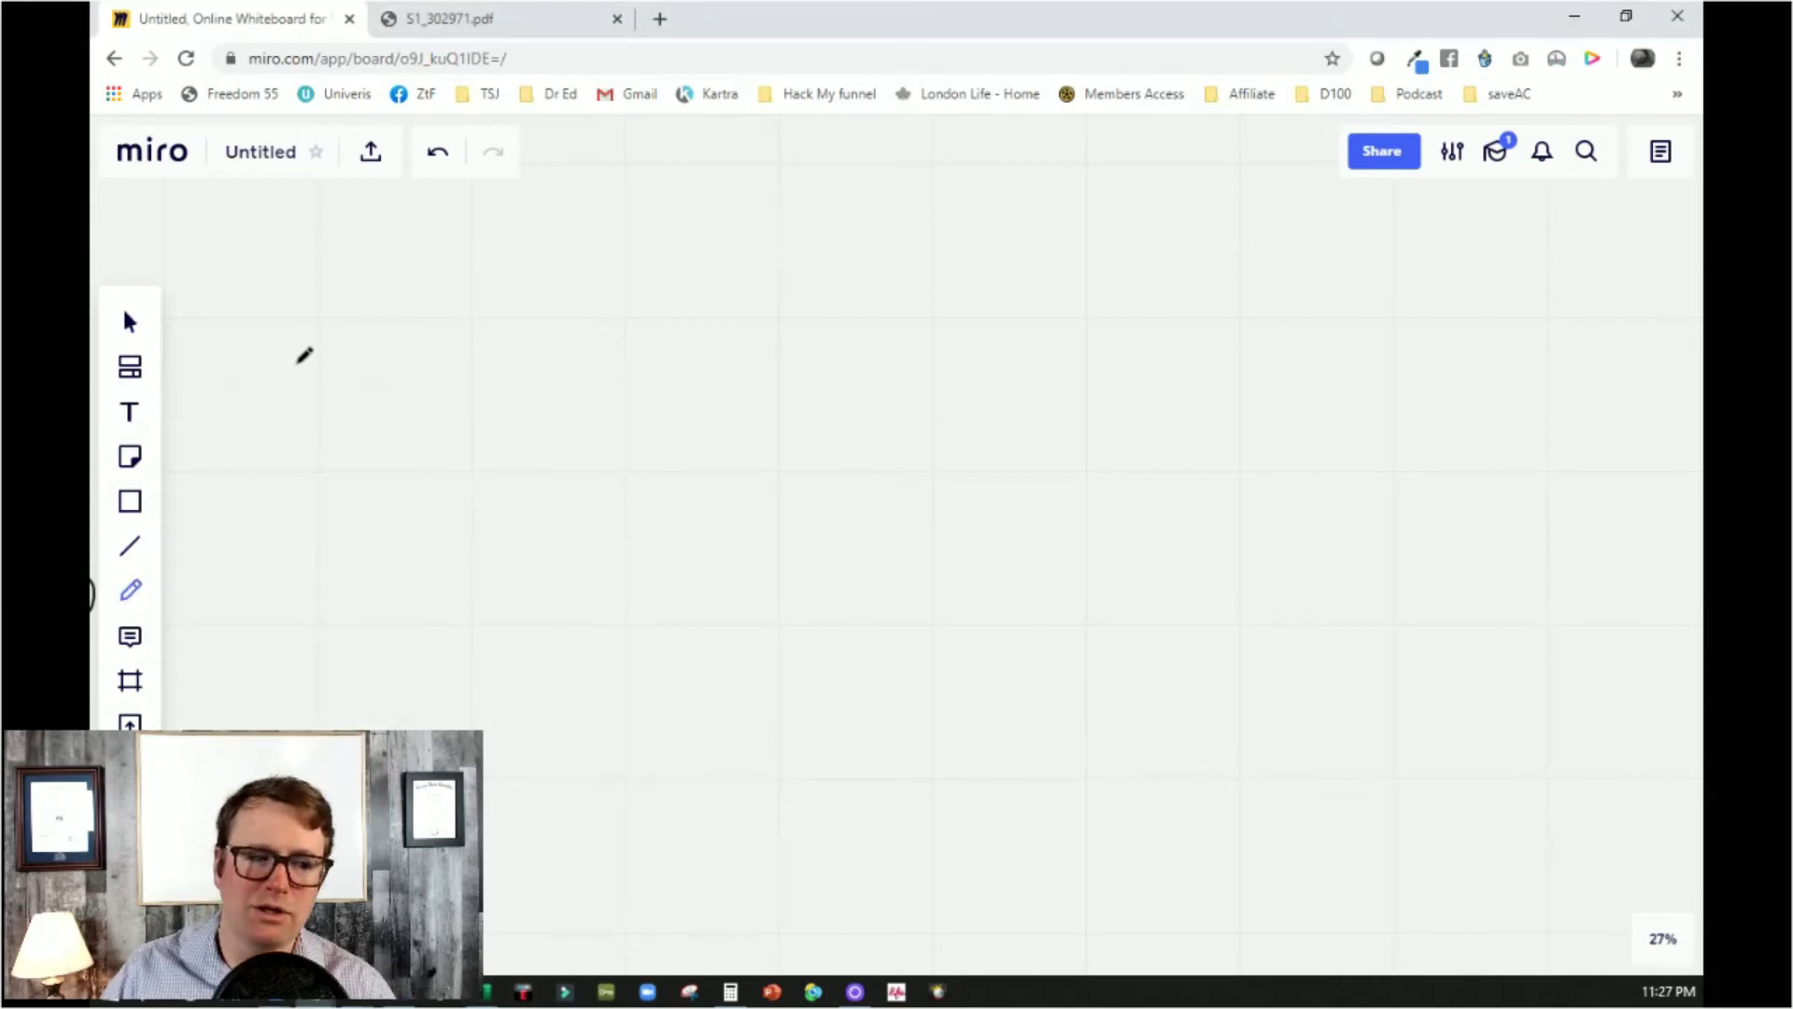
{"action": "mouse_move", "coordinate": [286, 314]}
{"action": "left_mouse_down"}
{"action": "mouse_move", "coordinate": [278, 651]}
{"action": "mouse_move", "coordinate": [490, 656]}
{"action": "mouse_move", "coordinate": [489, 323]}
{"action": "mouse_move", "coordinate": [299, 318]}
{"action": "left_mouse_up"}
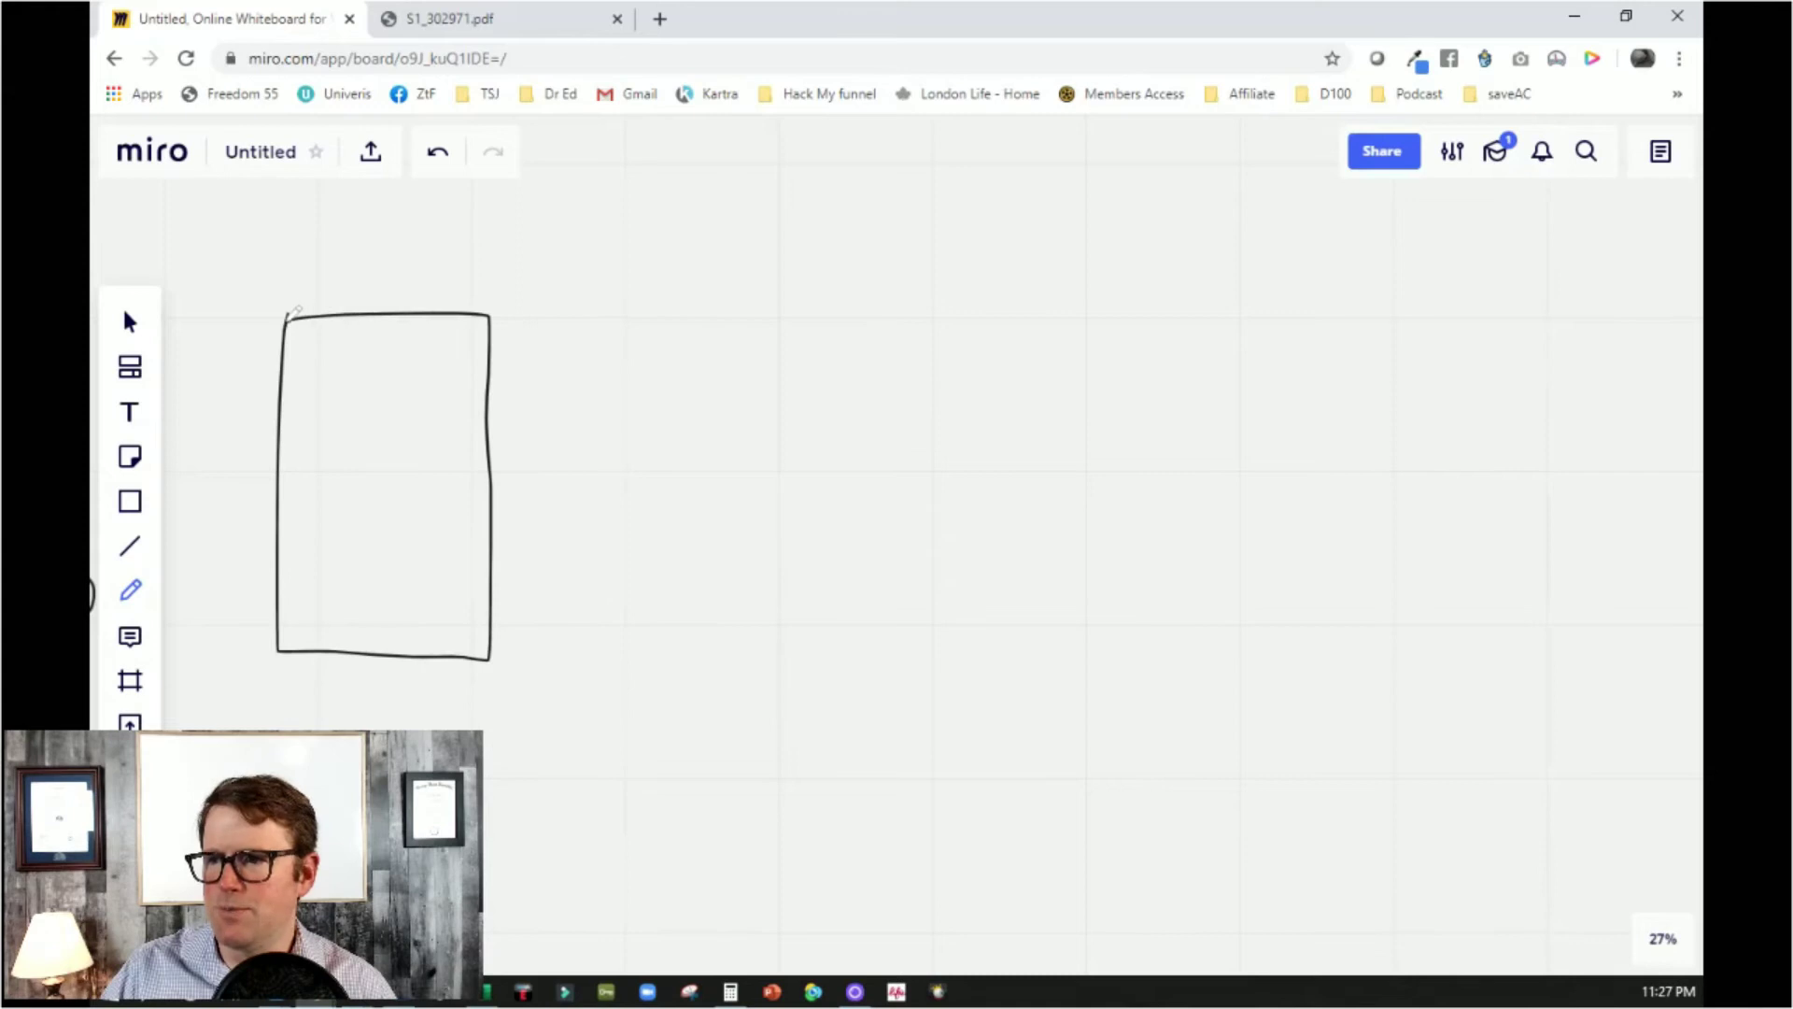
{"action": "left_click", "coordinate": [130, 414]}
{"action": "left_click", "coordinate": [274, 708]}
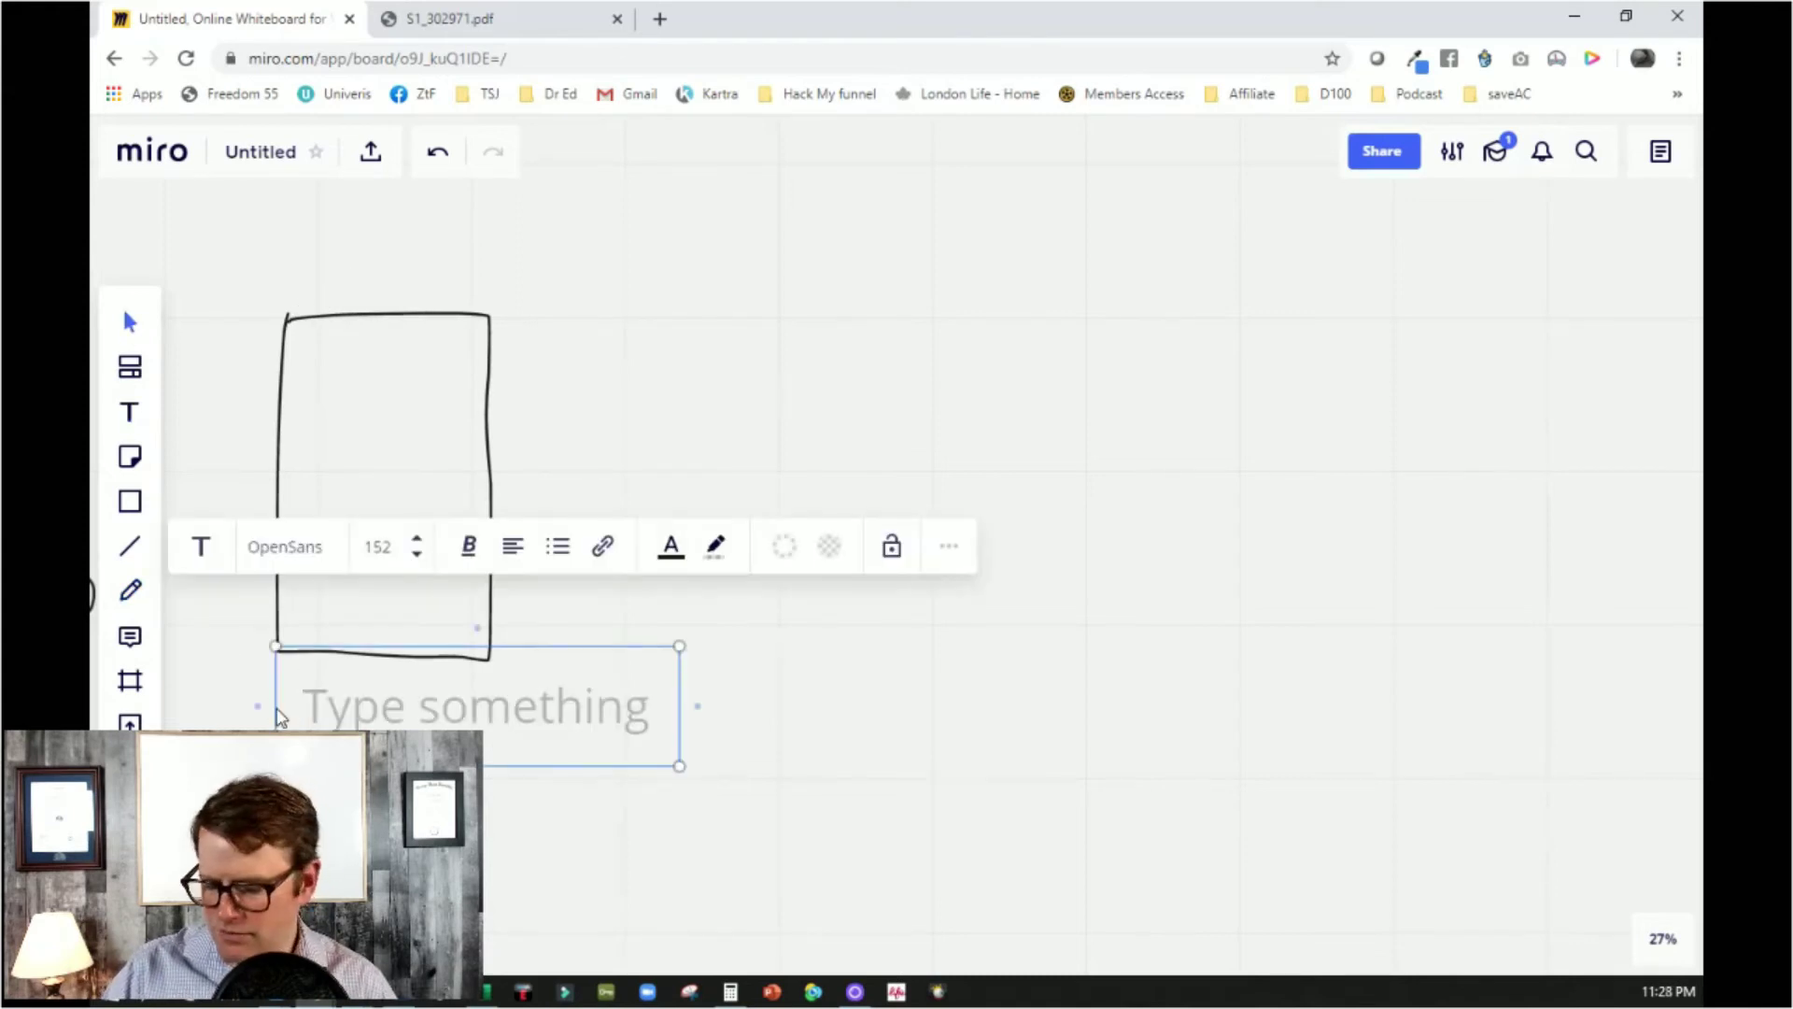
{"action": "type", "text": "18-0"}
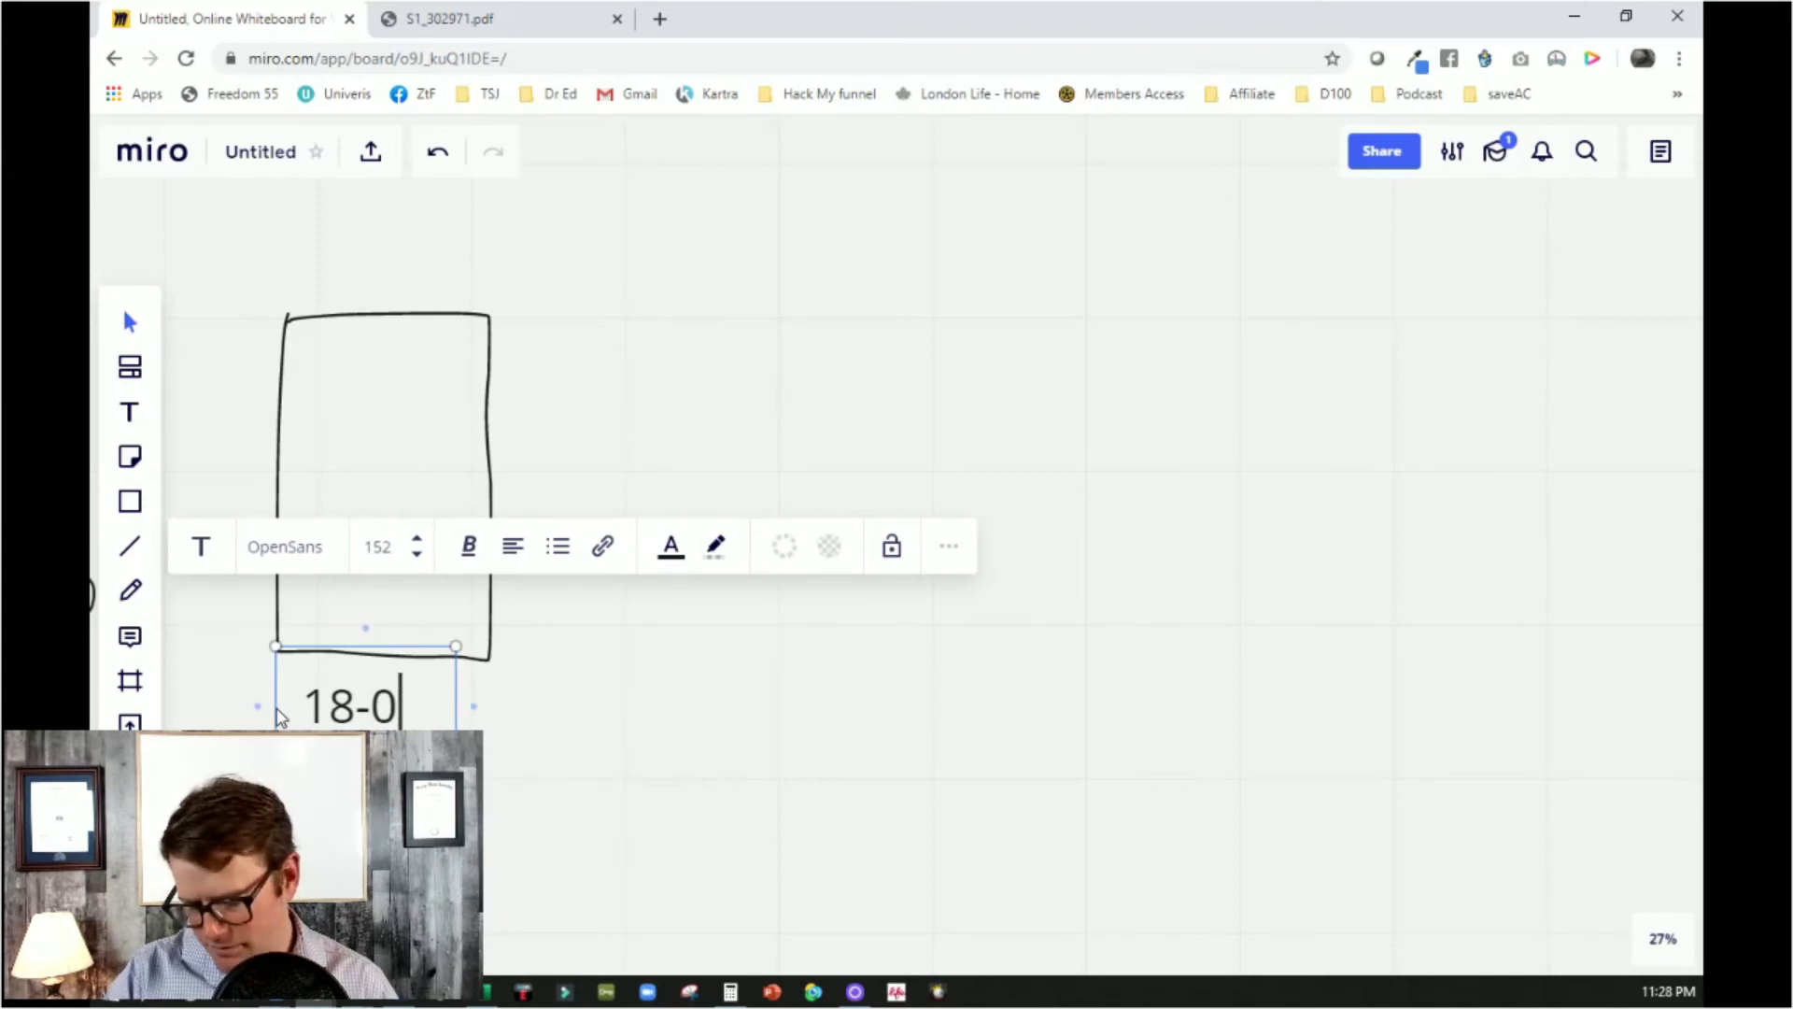
{"action": "key", "text": "BackSpace"}
{"action": "type", "text": "40"}
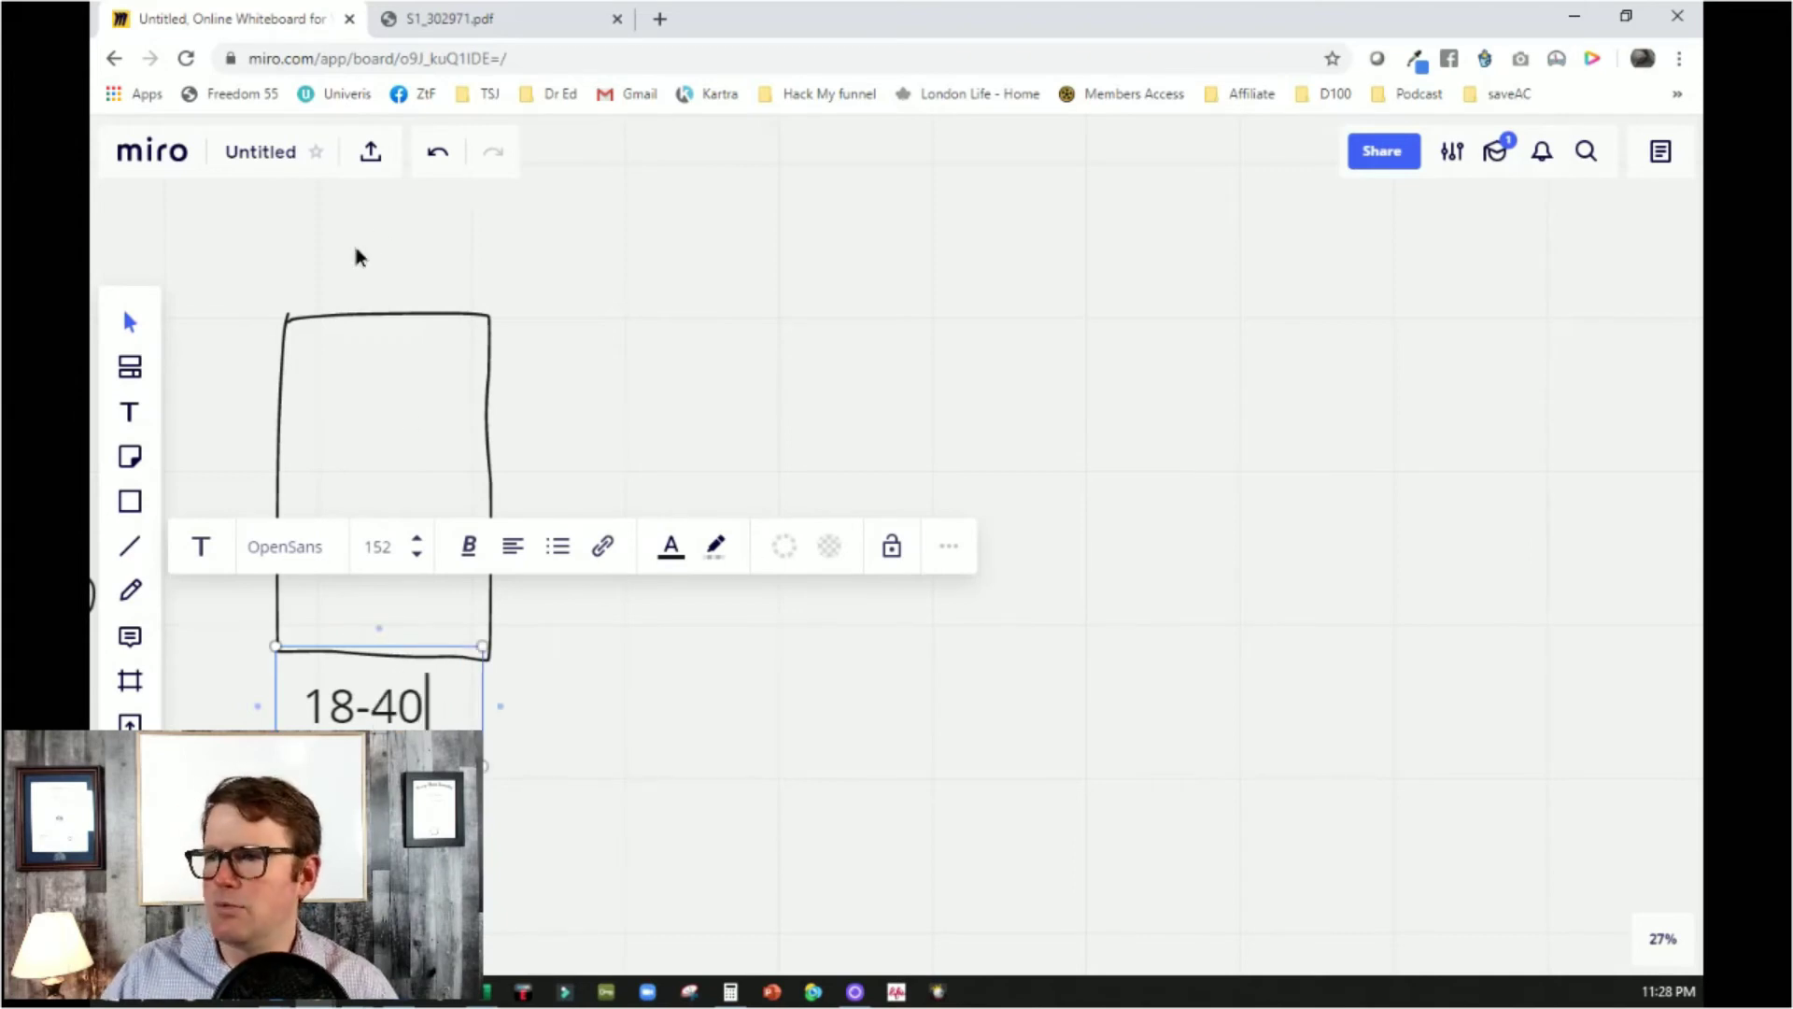
{"action": "left_click", "coordinate": [291, 277]}
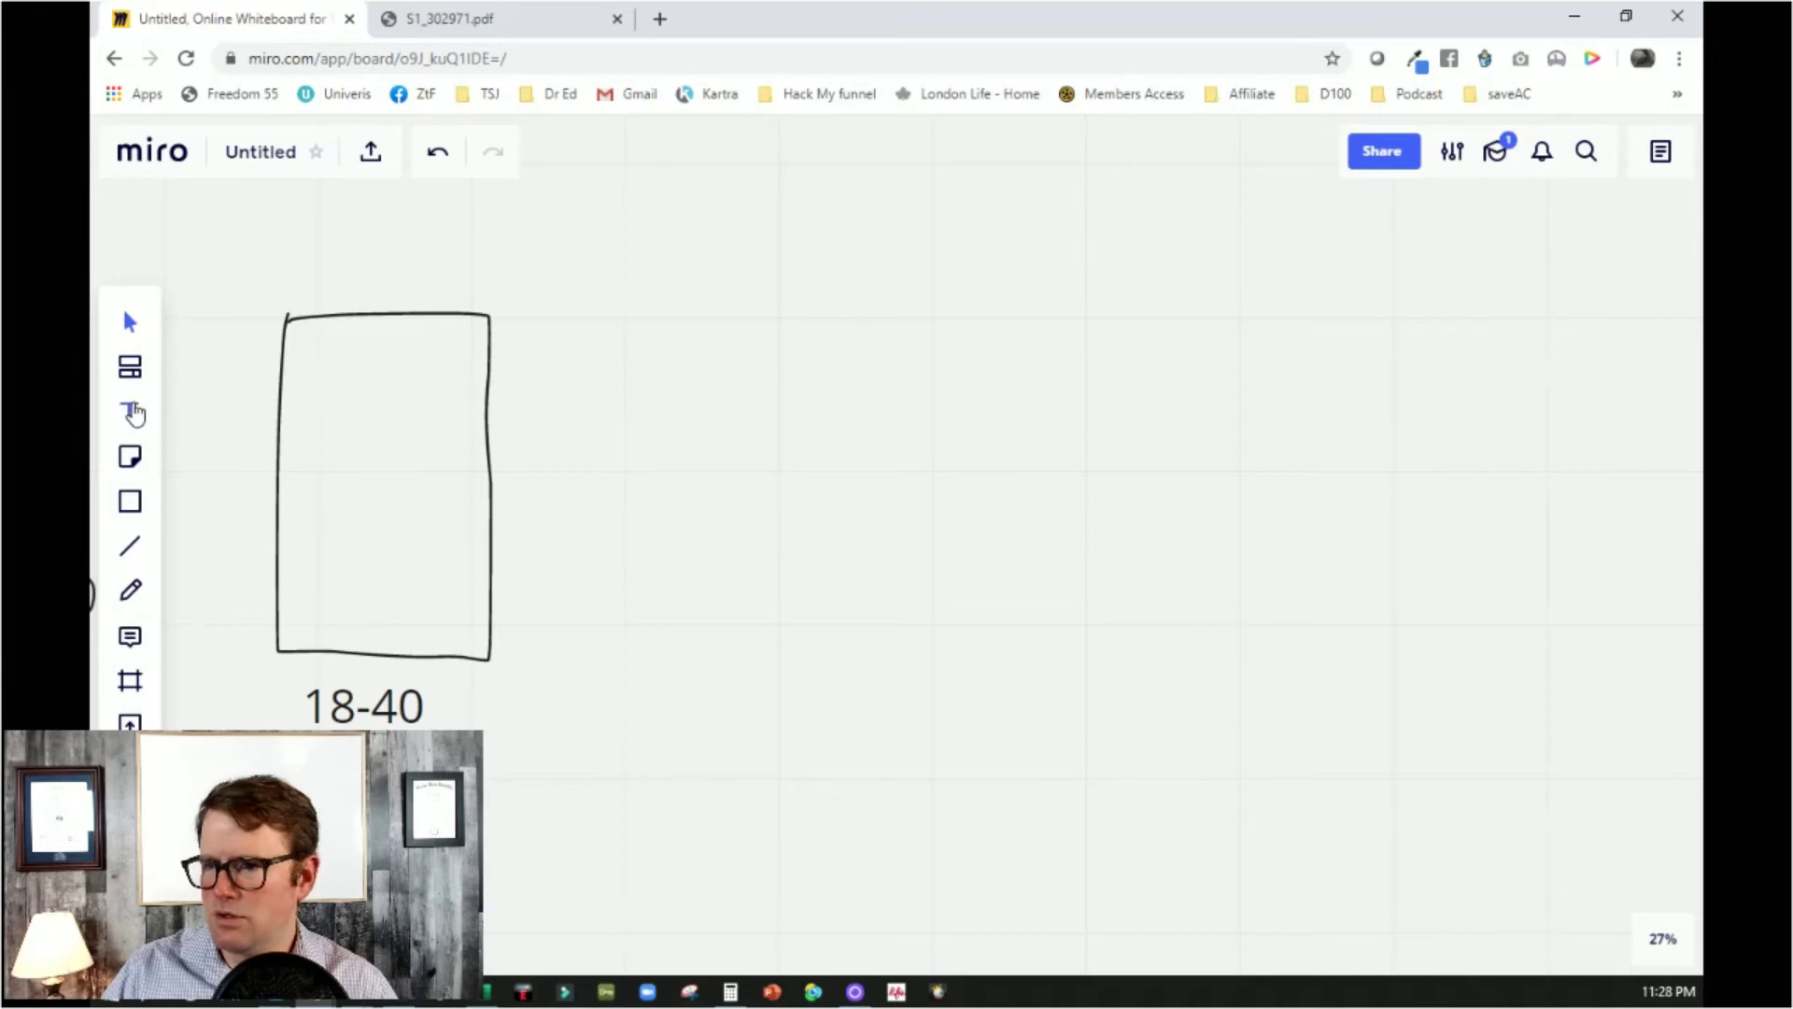
Add a resized $2,000,000 label above the bar
{"action": "left_click", "coordinate": [132, 413]}
{"action": "left_click", "coordinate": [277, 257]}
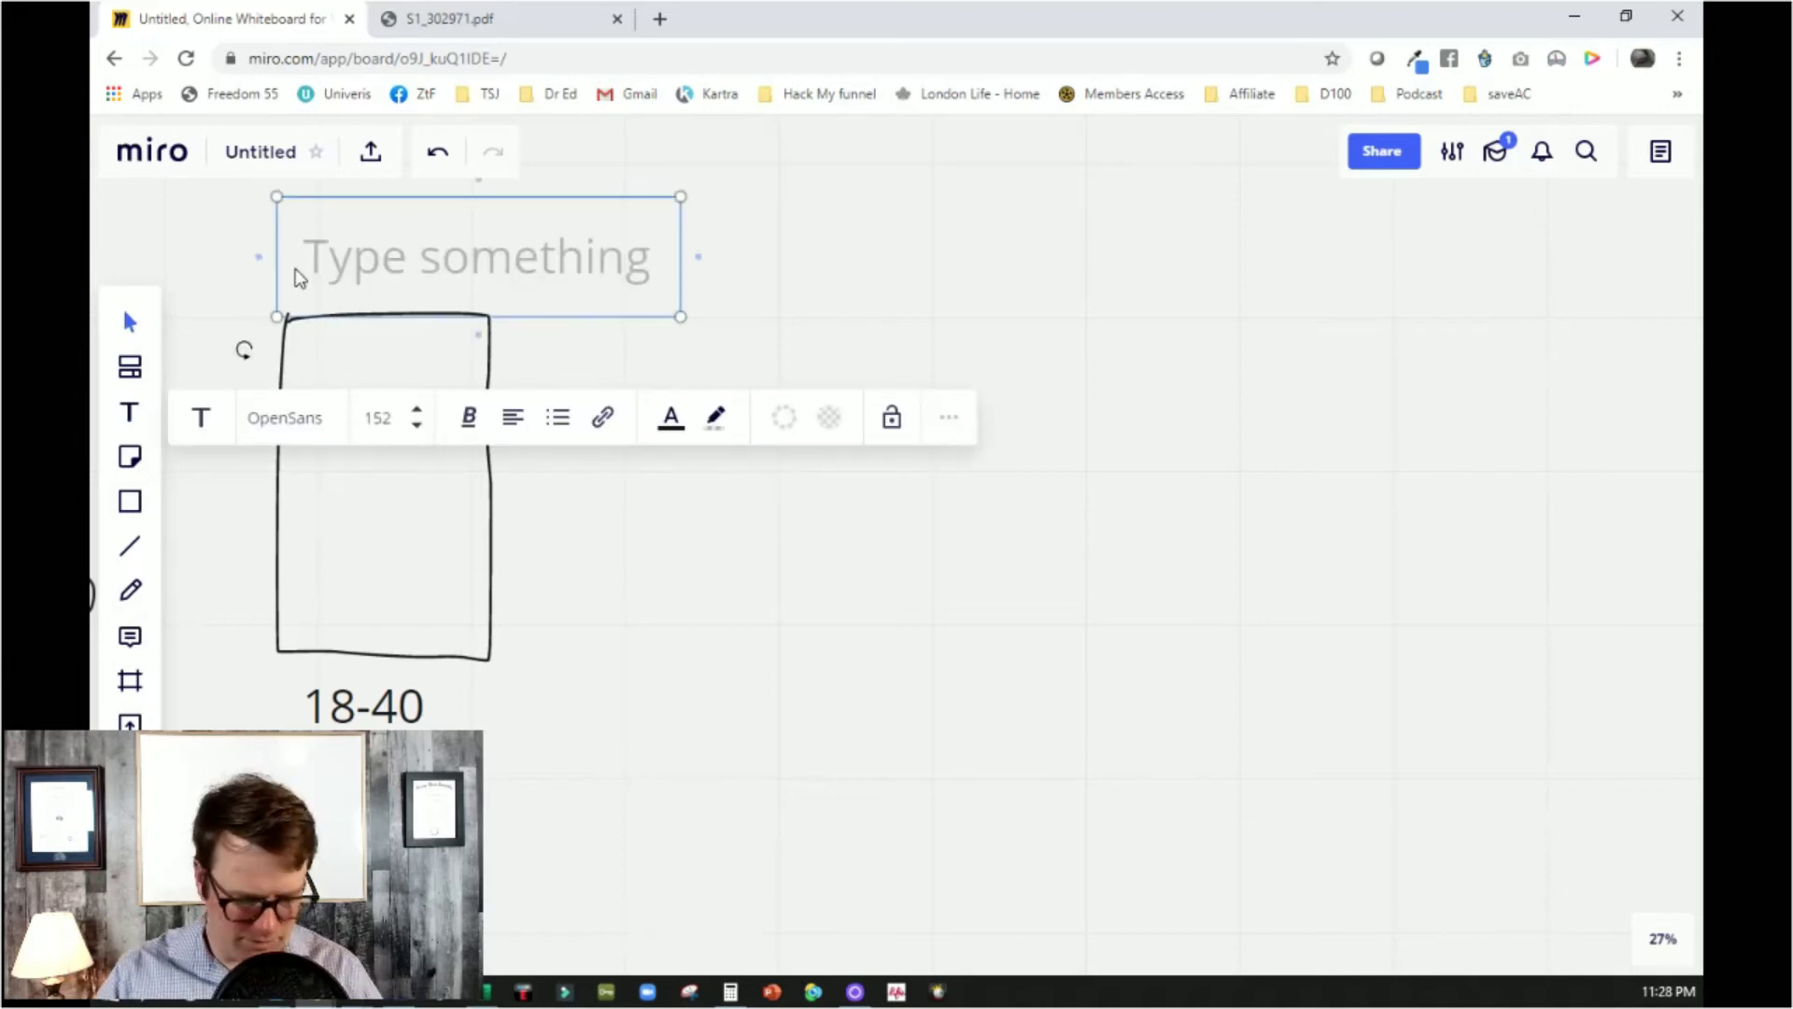
{"action": "type", "text": "$2,"}
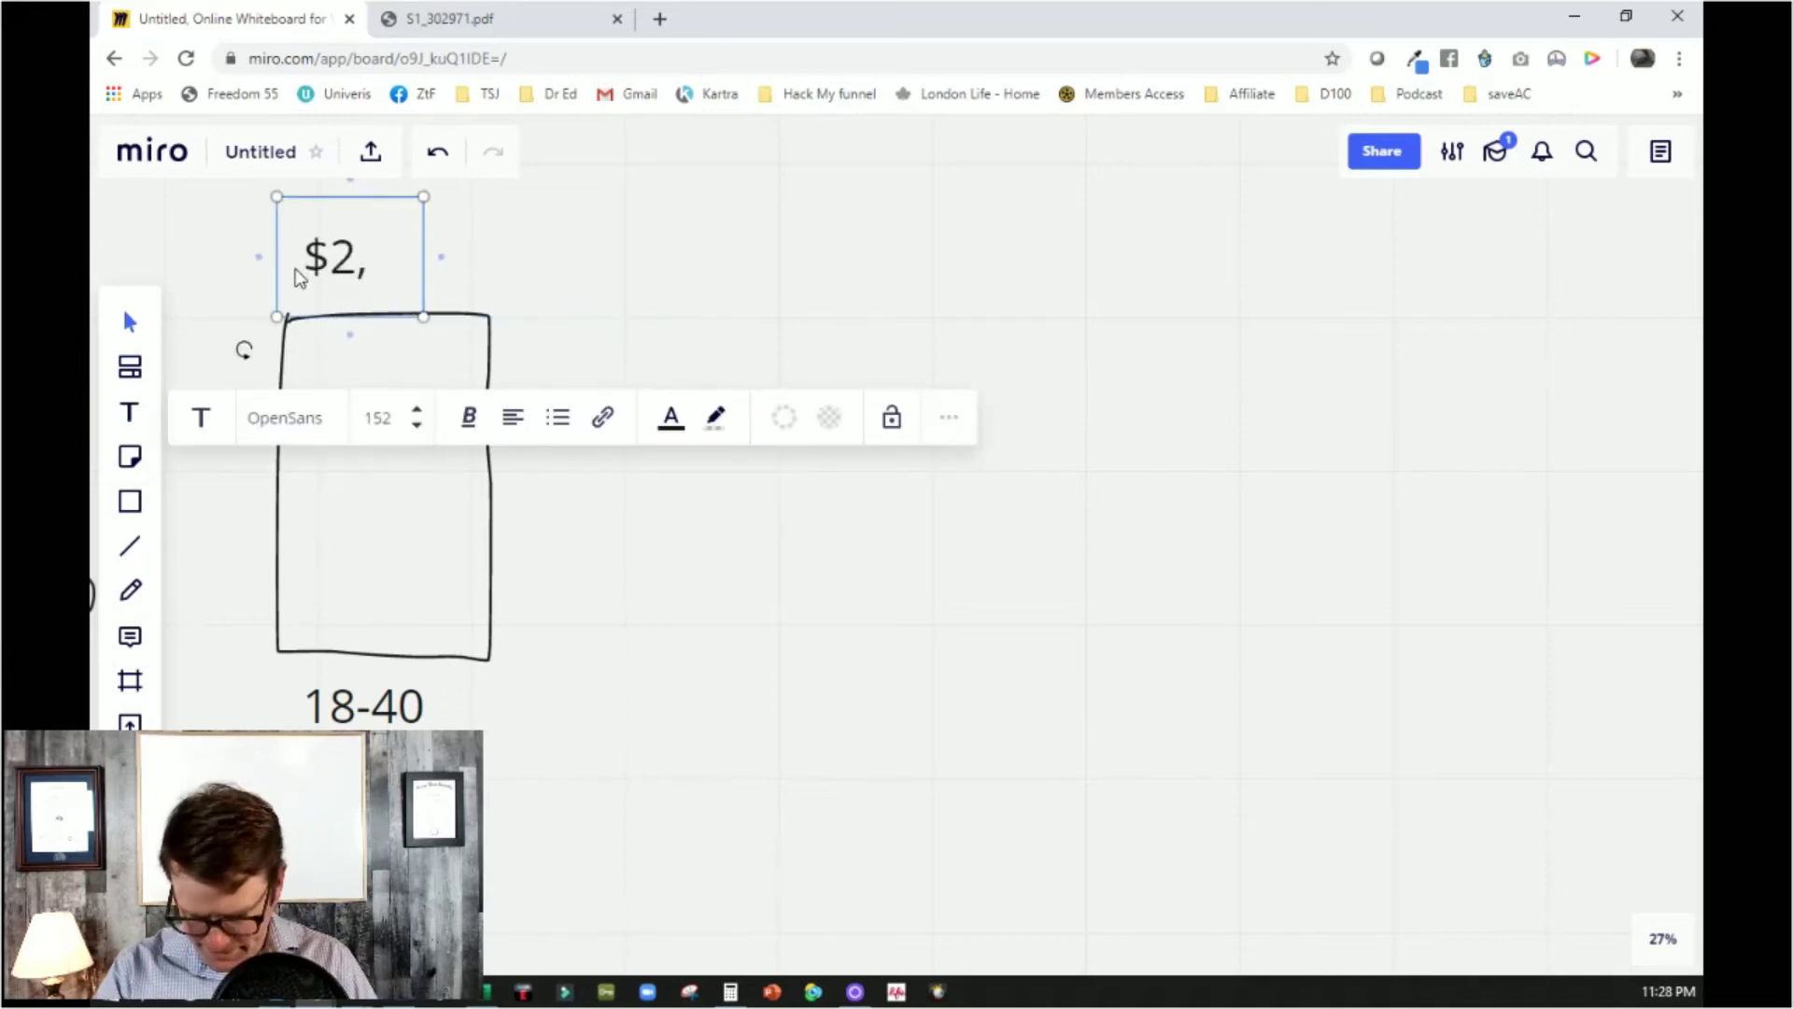
{"action": "type", "text": "000,000"}
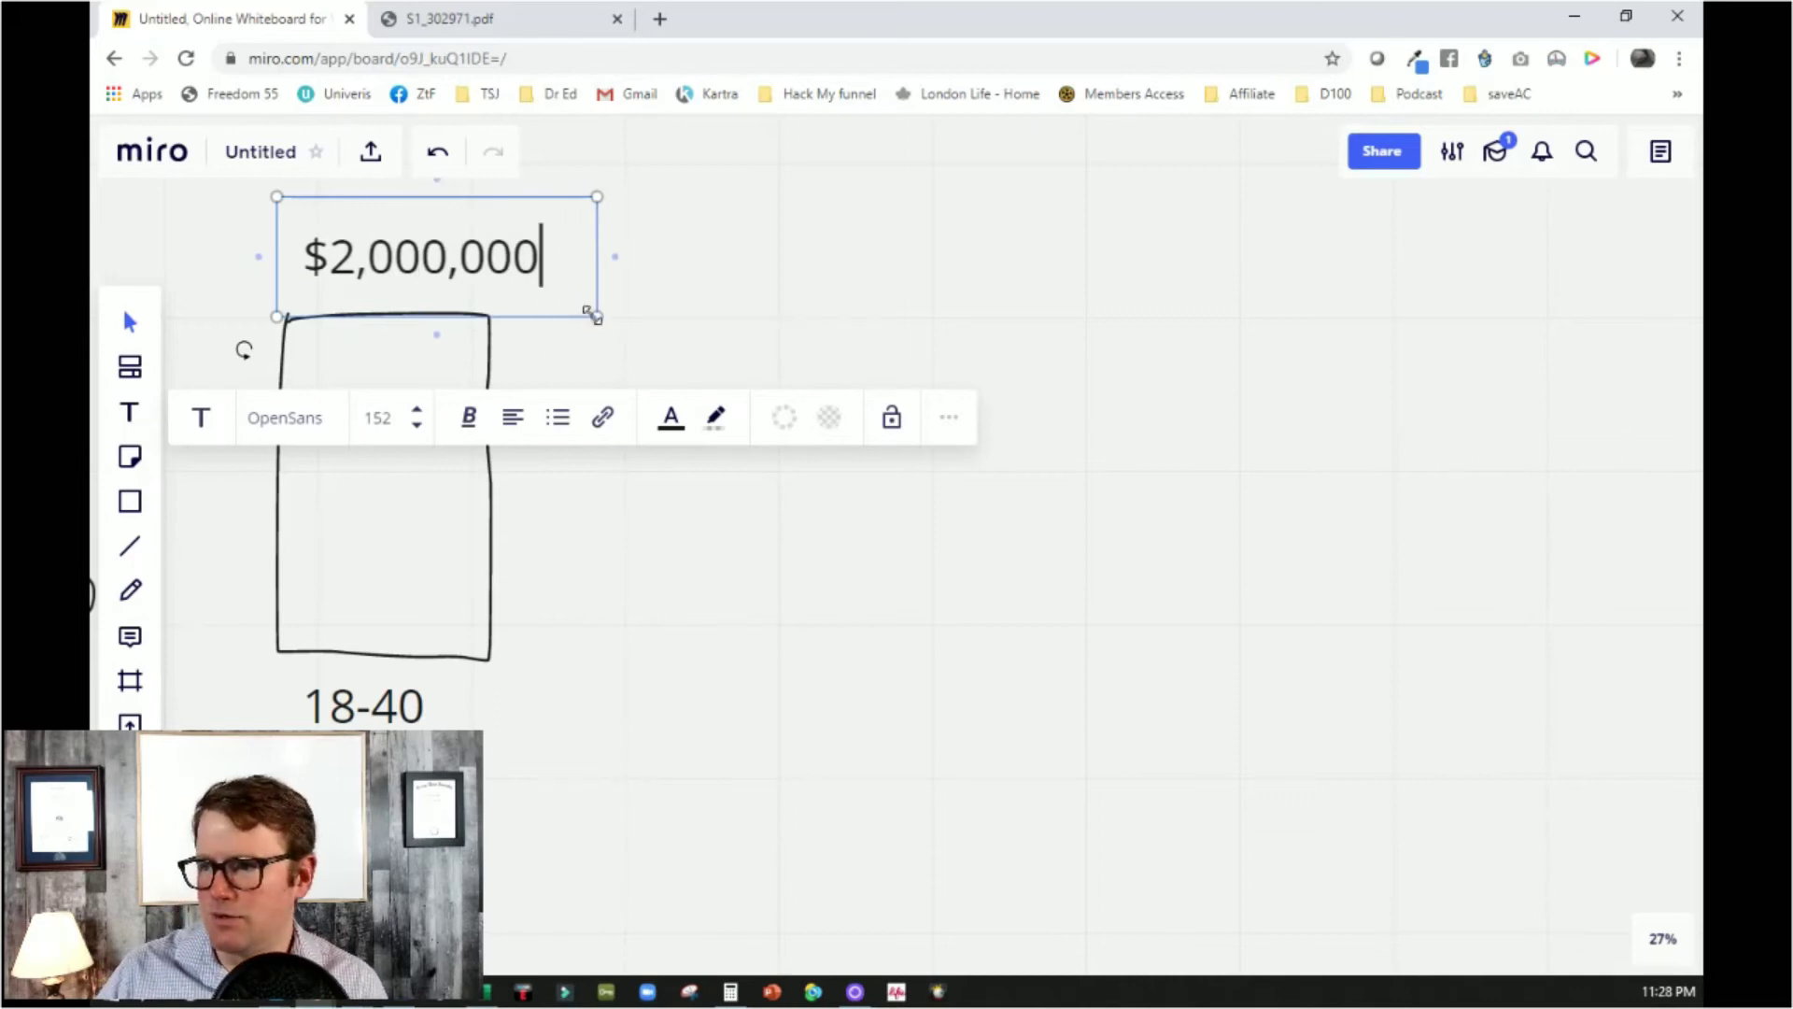
{"action": "left_click_drag", "start_coordinate": [590, 315], "coordinate": [453, 320]}
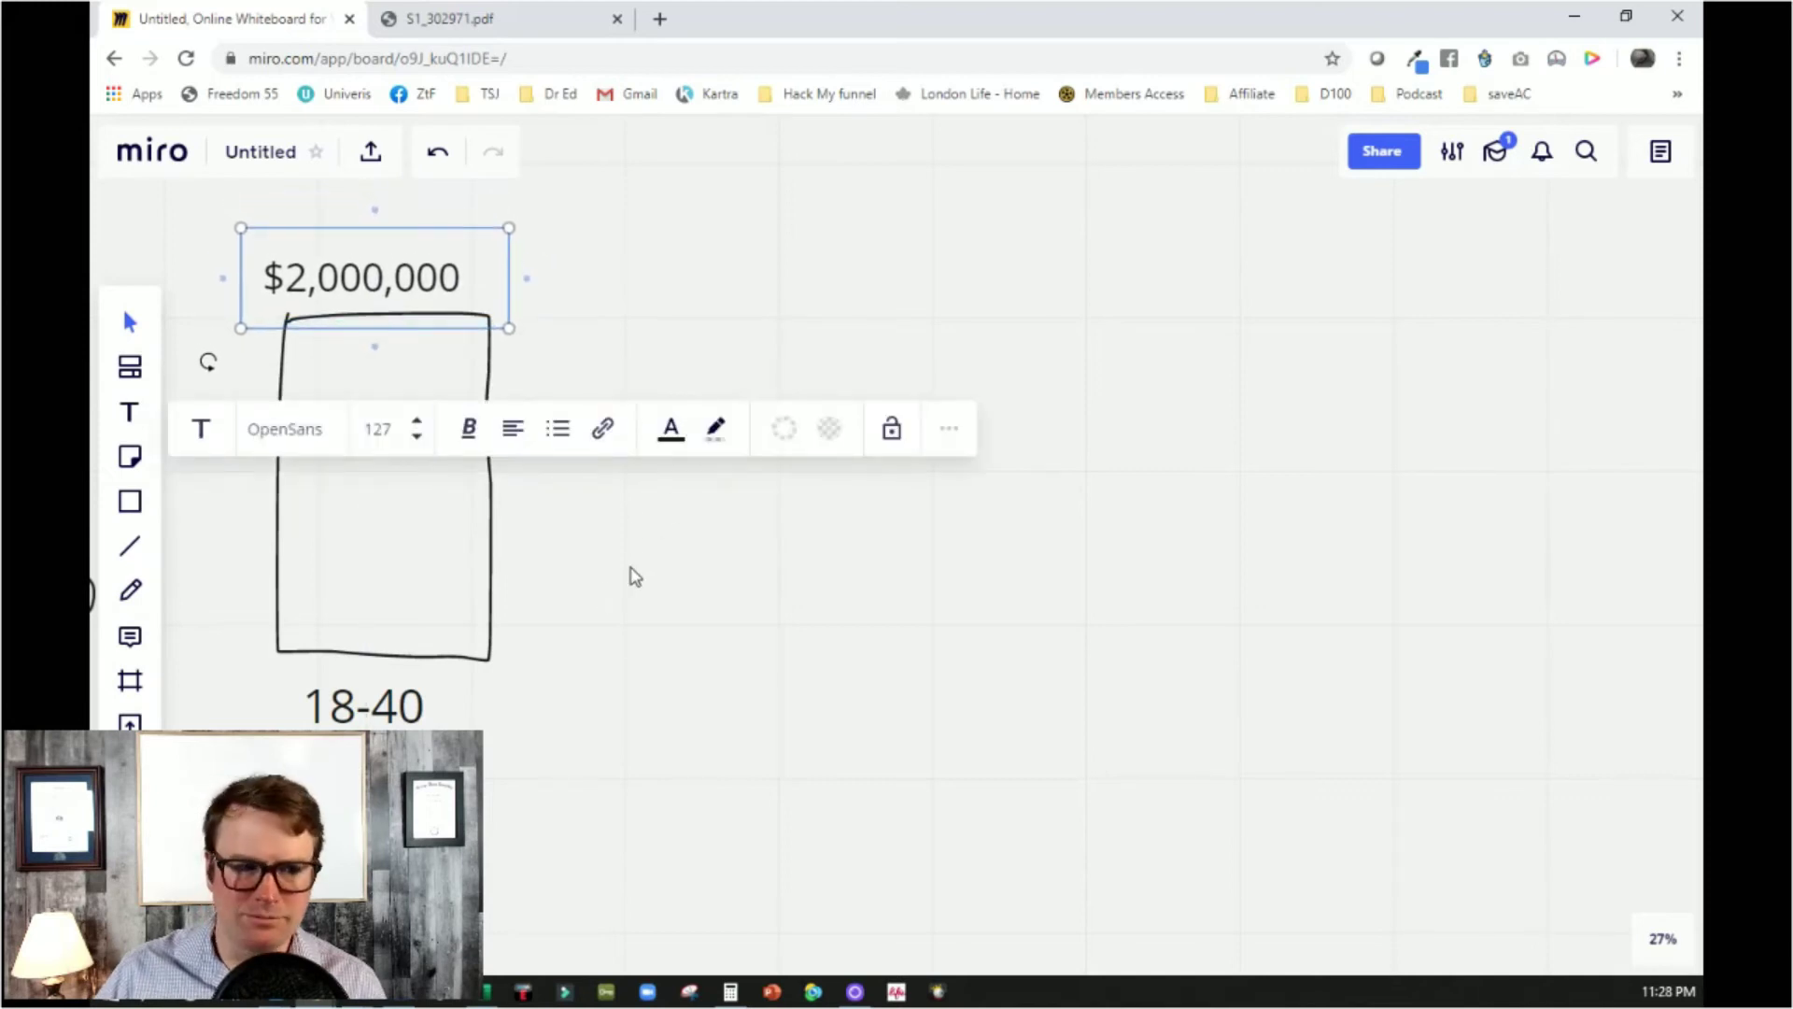
{"action": "left_click", "coordinate": [645, 609]}
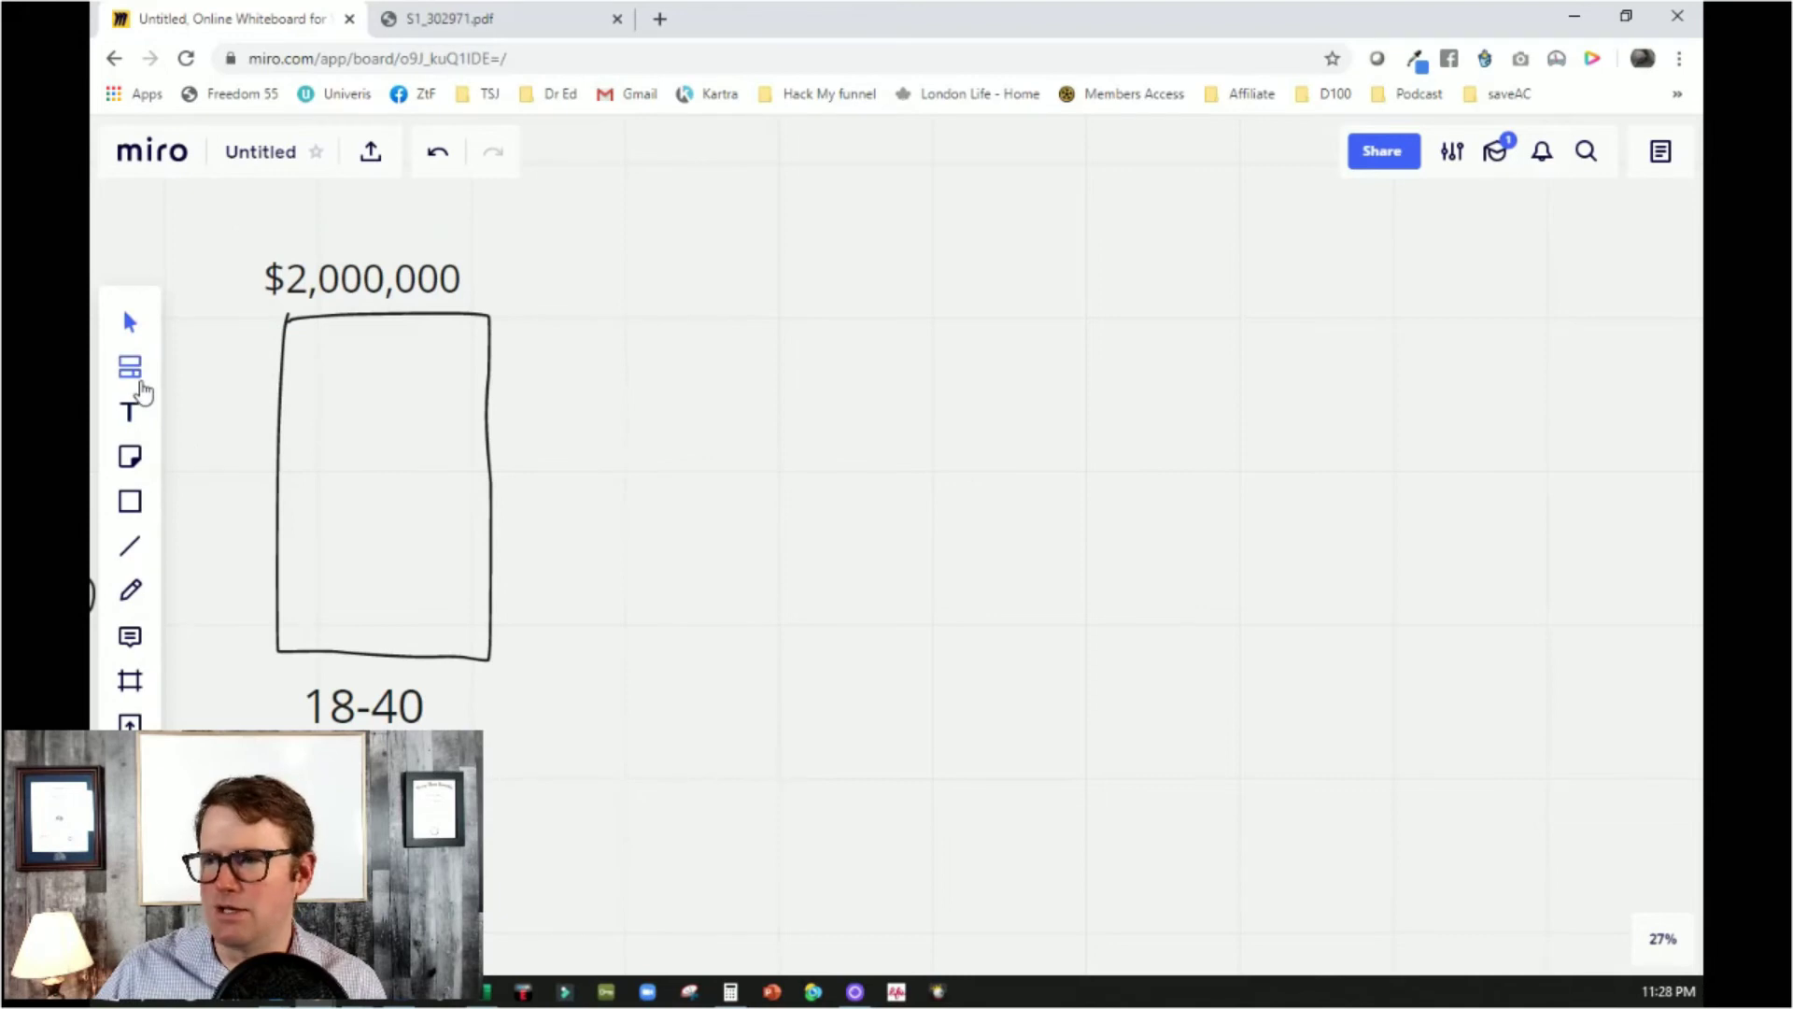
Draw a shorter second bar and label it 41-50 beneath
{"action": "left_click", "coordinate": [130, 591]}
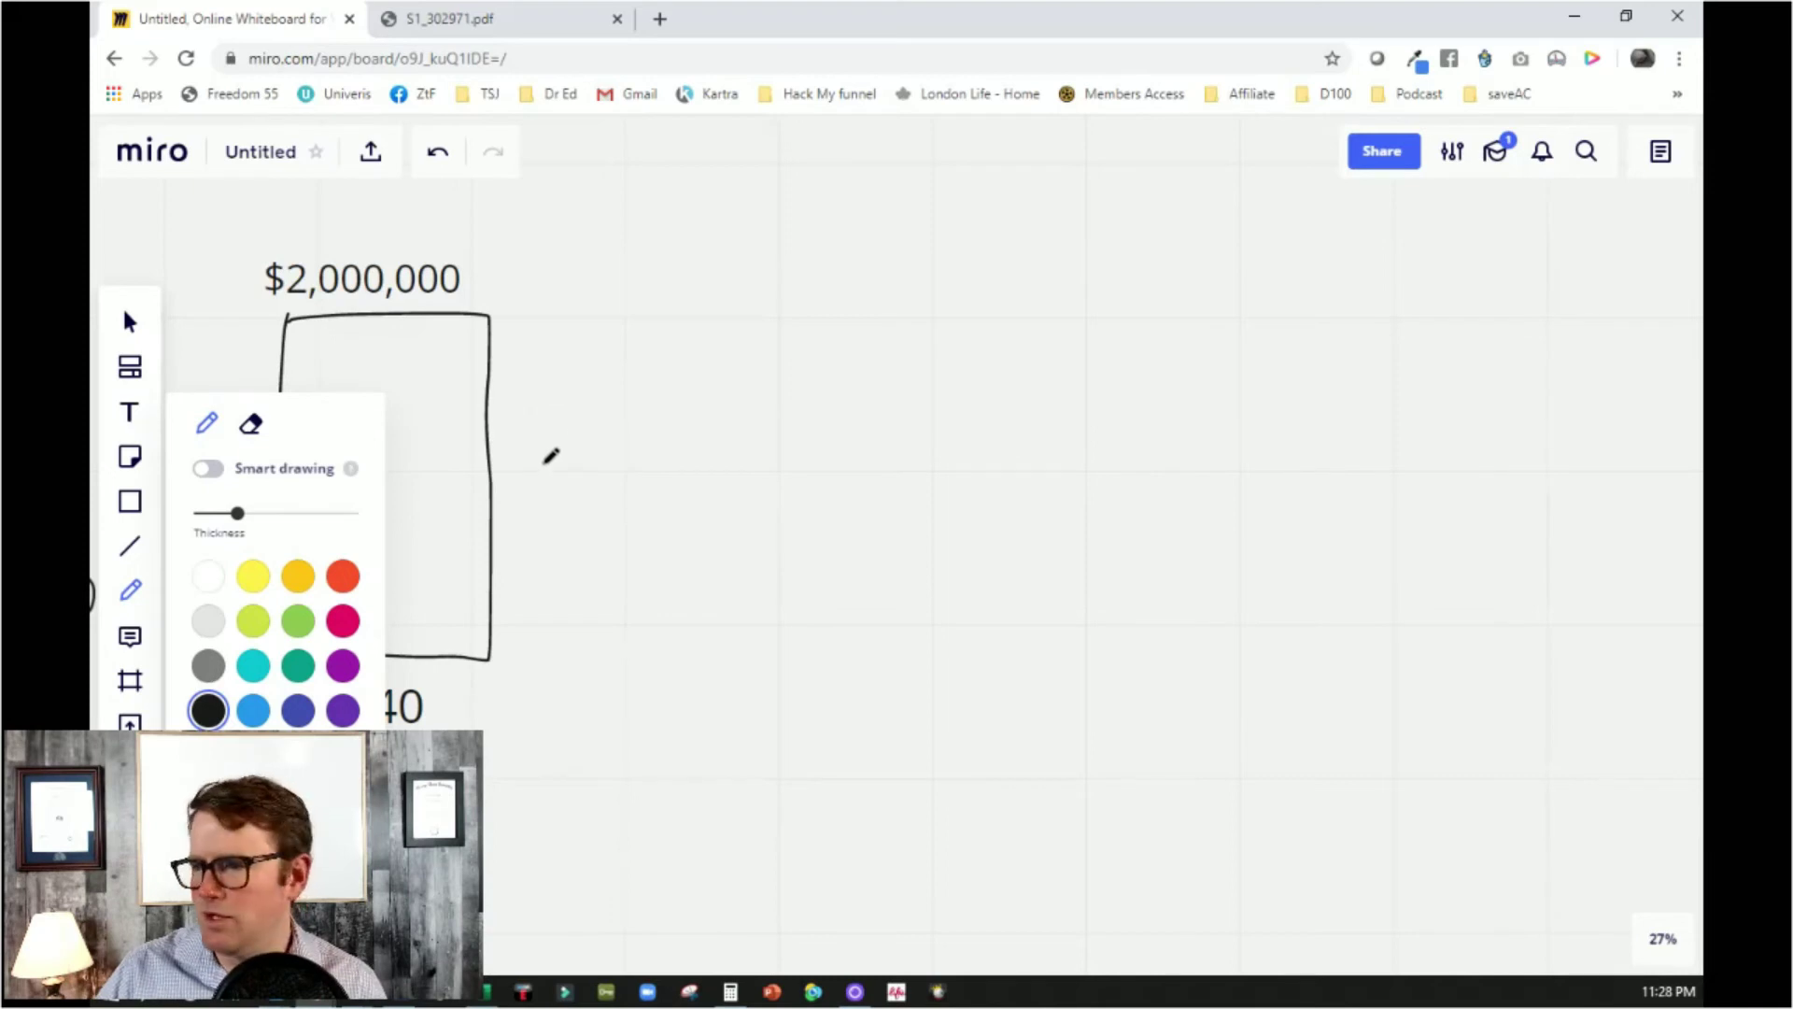
{"action": "mouse_move", "coordinate": [539, 450]}
{"action": "left_mouse_down"}
{"action": "mouse_move", "coordinate": [531, 620]}
{"action": "mouse_move", "coordinate": [628, 656]}
{"action": "mouse_move", "coordinate": [729, 658]}
{"action": "mouse_move", "coordinate": [720, 448]}
{"action": "mouse_move", "coordinate": [542, 448]}
{"action": "left_mouse_up"}
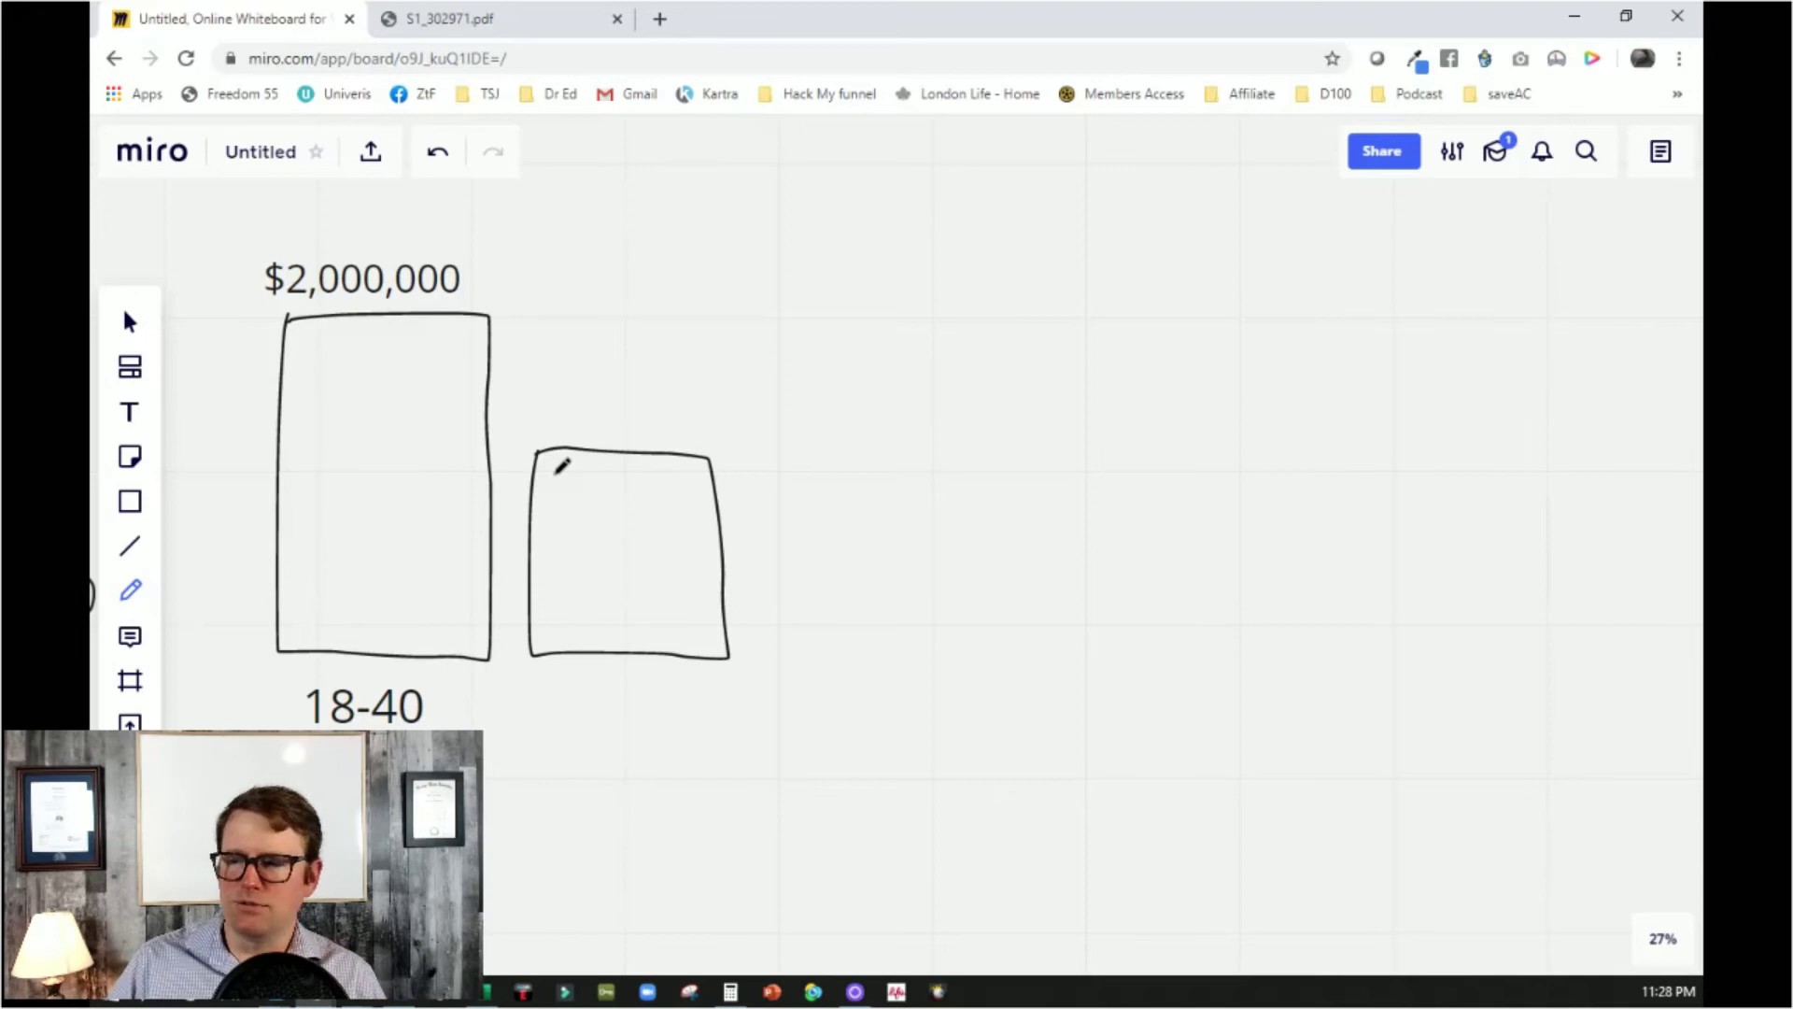
{"action": "left_click", "coordinate": [130, 412]}
{"action": "left_click", "coordinate": [553, 703]}
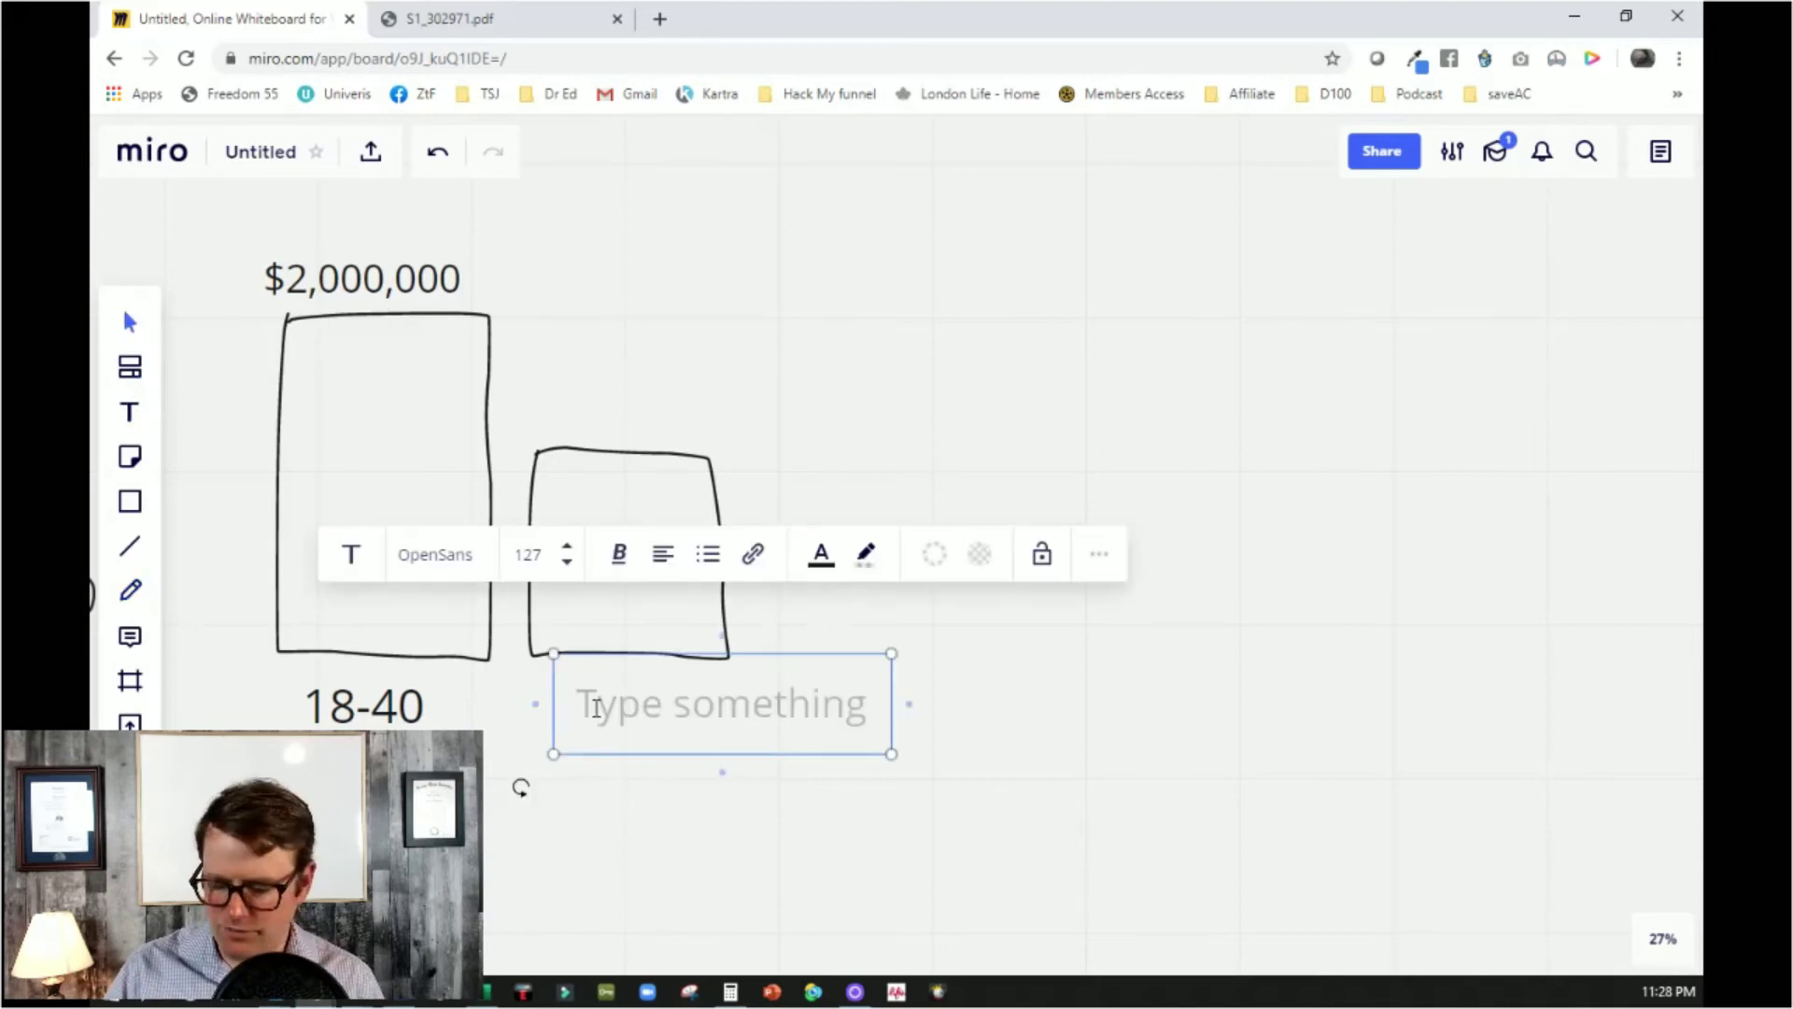
{"action": "type", "text": "41-50"}
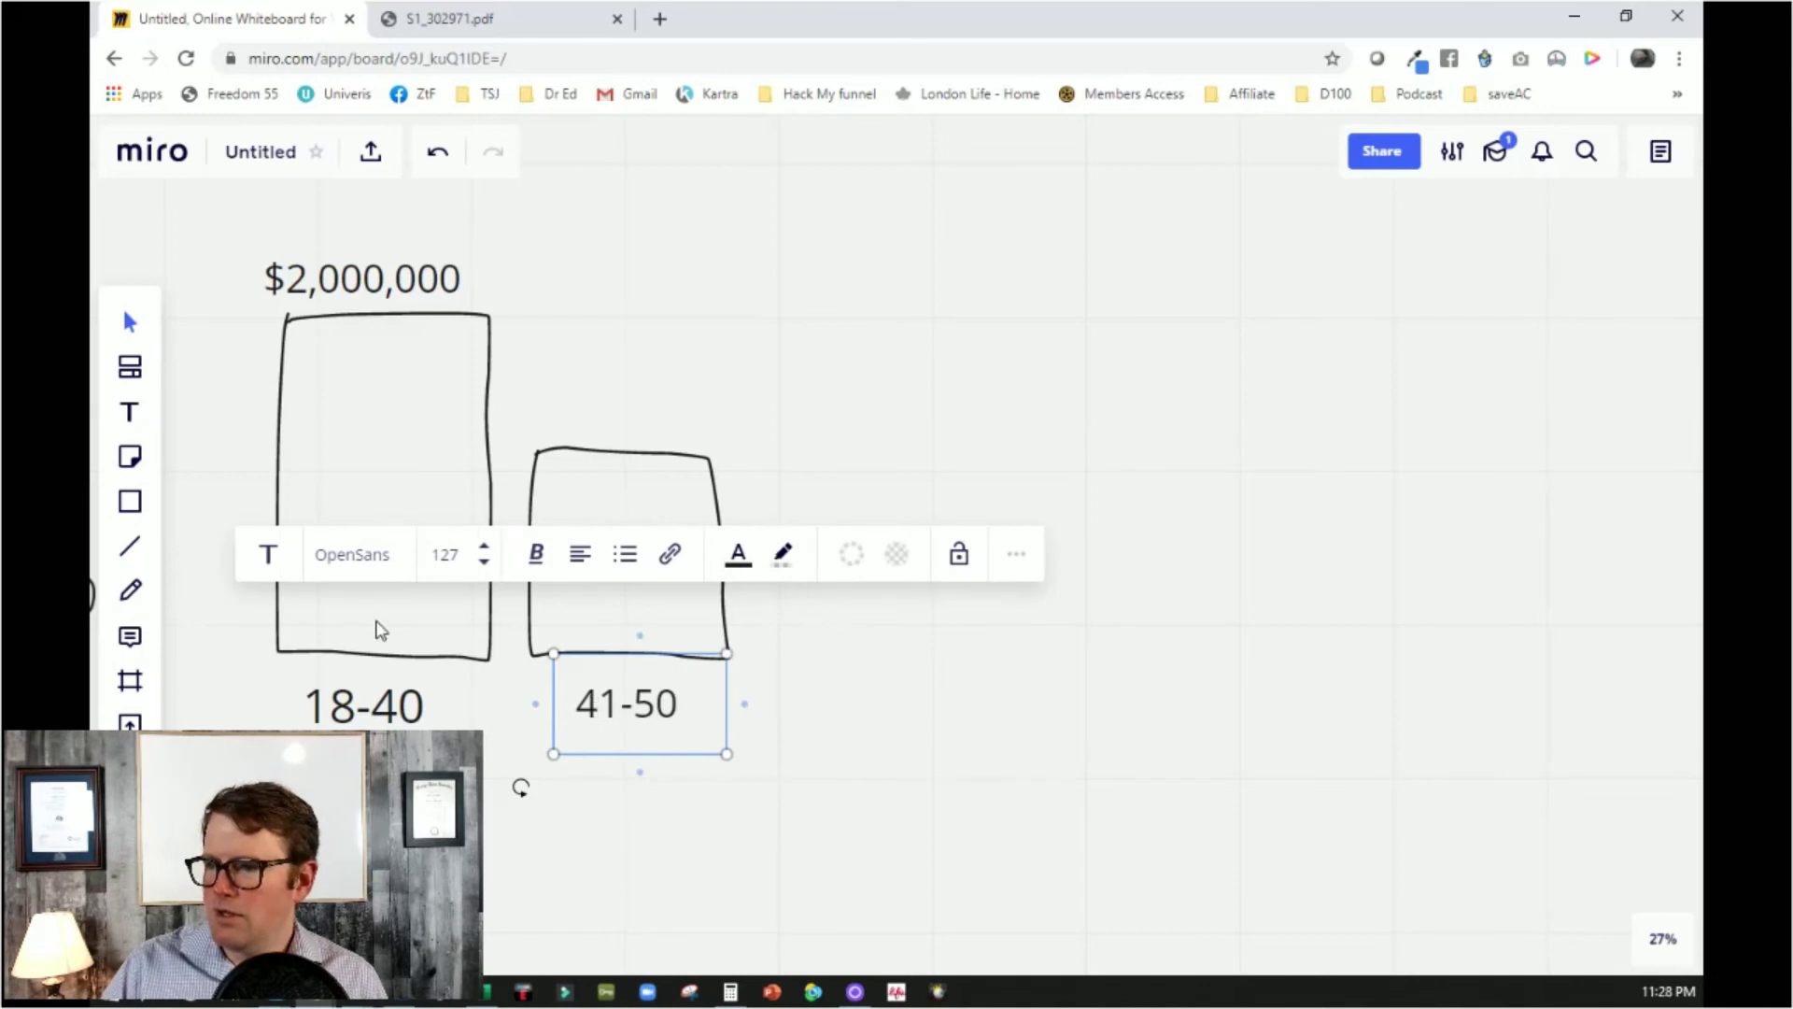
{"action": "left_click", "coordinate": [553, 415]}
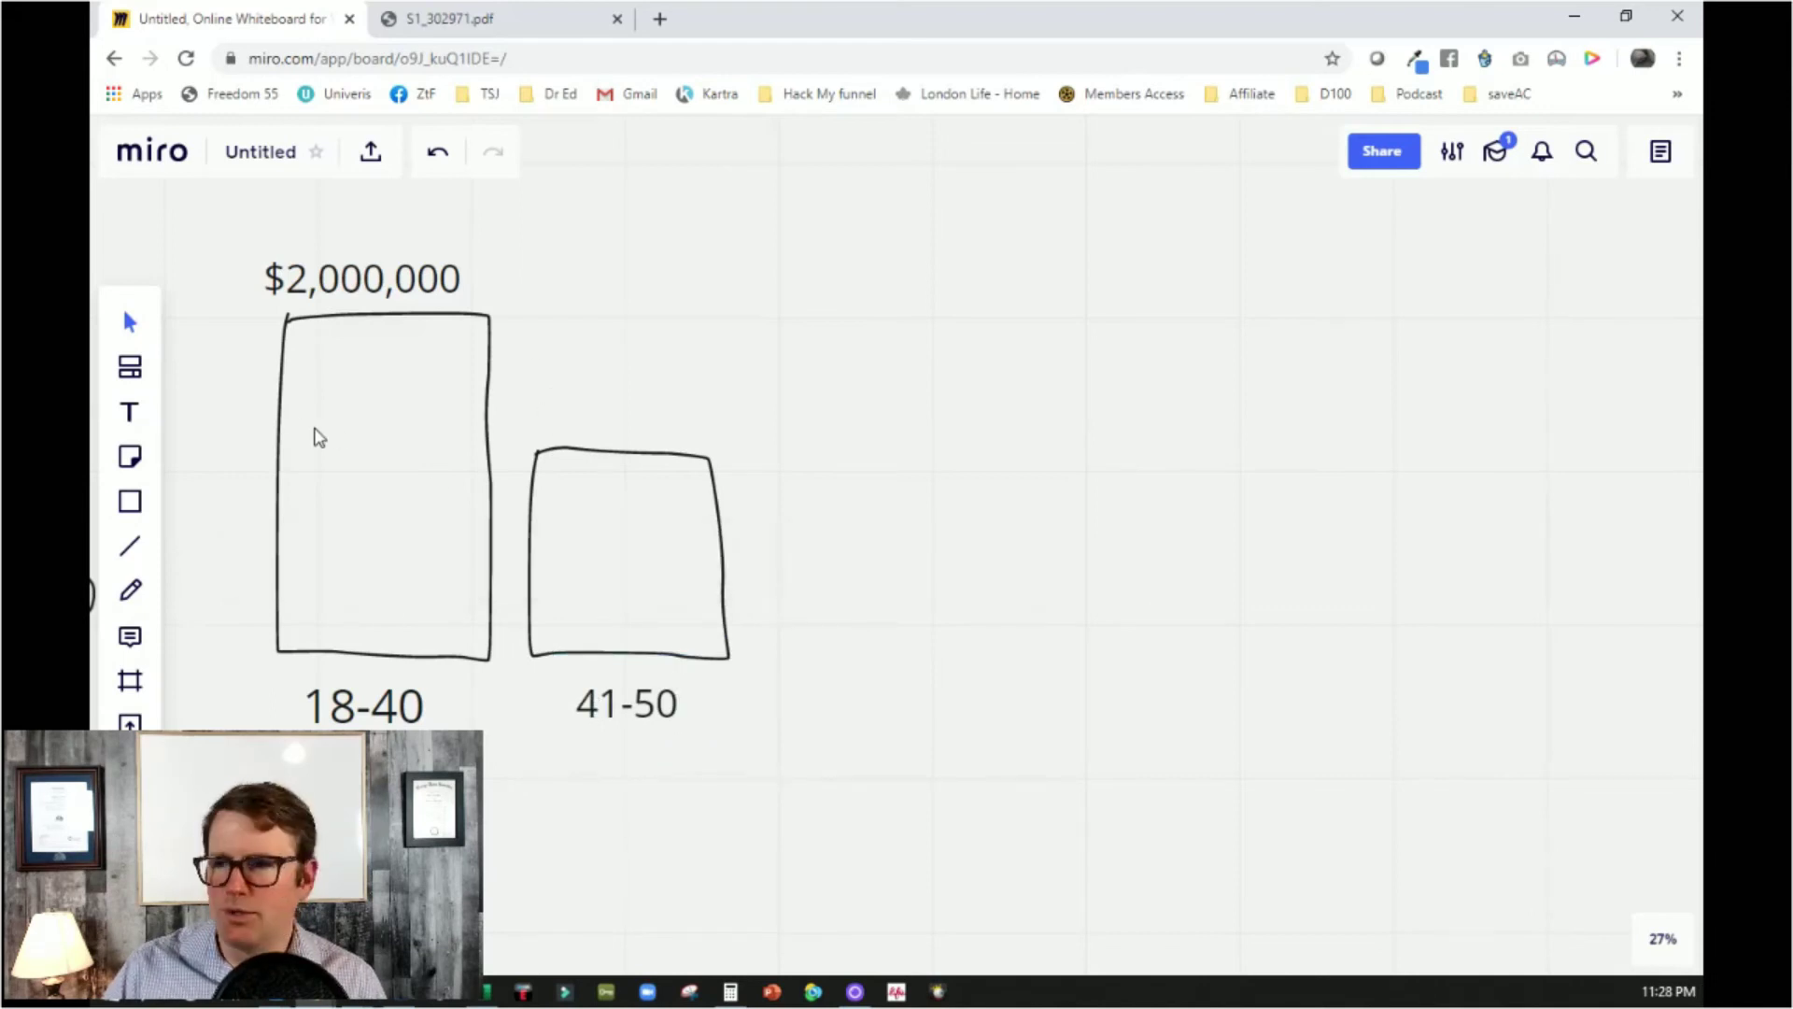
Delete the empty 'Type something' placeholder text box above the second bar
{"action": "left_click", "coordinate": [128, 412]}
{"action": "left_click", "coordinate": [518, 411]}
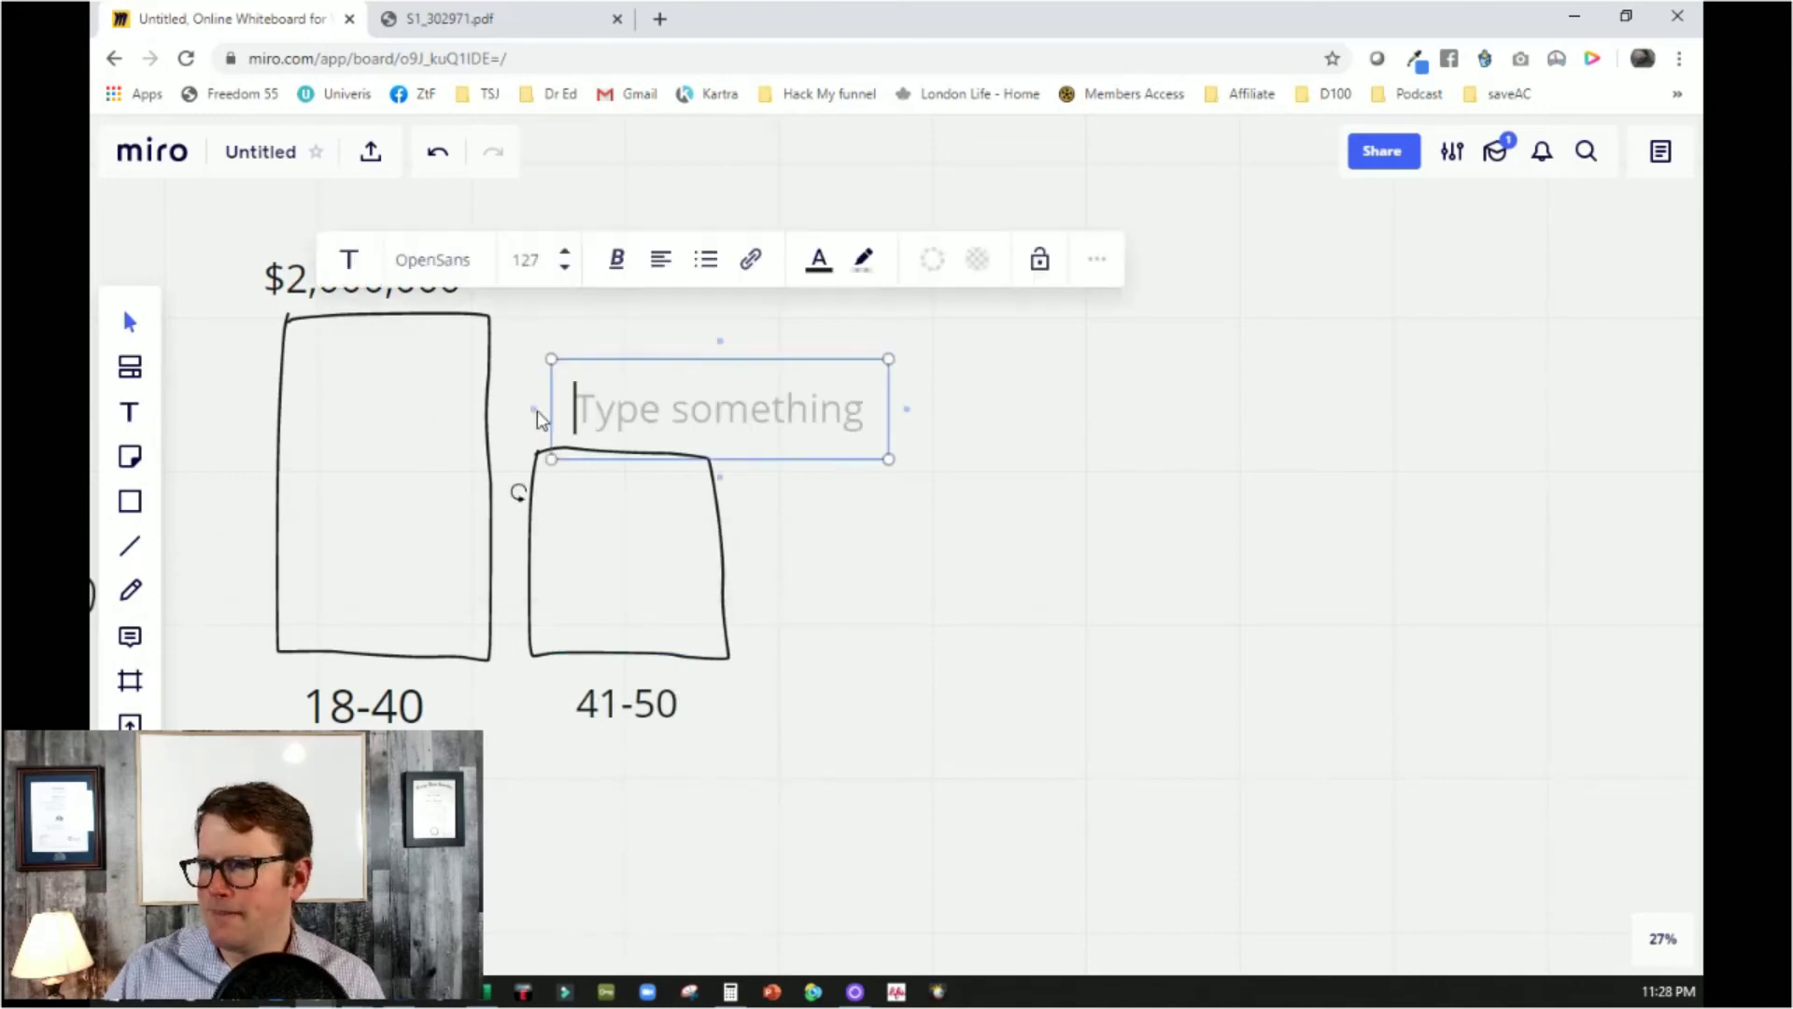
{"action": "mouse_move", "coordinate": [546, 409]}
{"action": "left_mouse_down"}
{"action": "mouse_move", "coordinate": [609, 419]}
{"action": "mouse_move", "coordinate": [561, 405]}
{"action": "left_mouse_up"}
{"action": "left_click", "coordinate": [561, 432]}
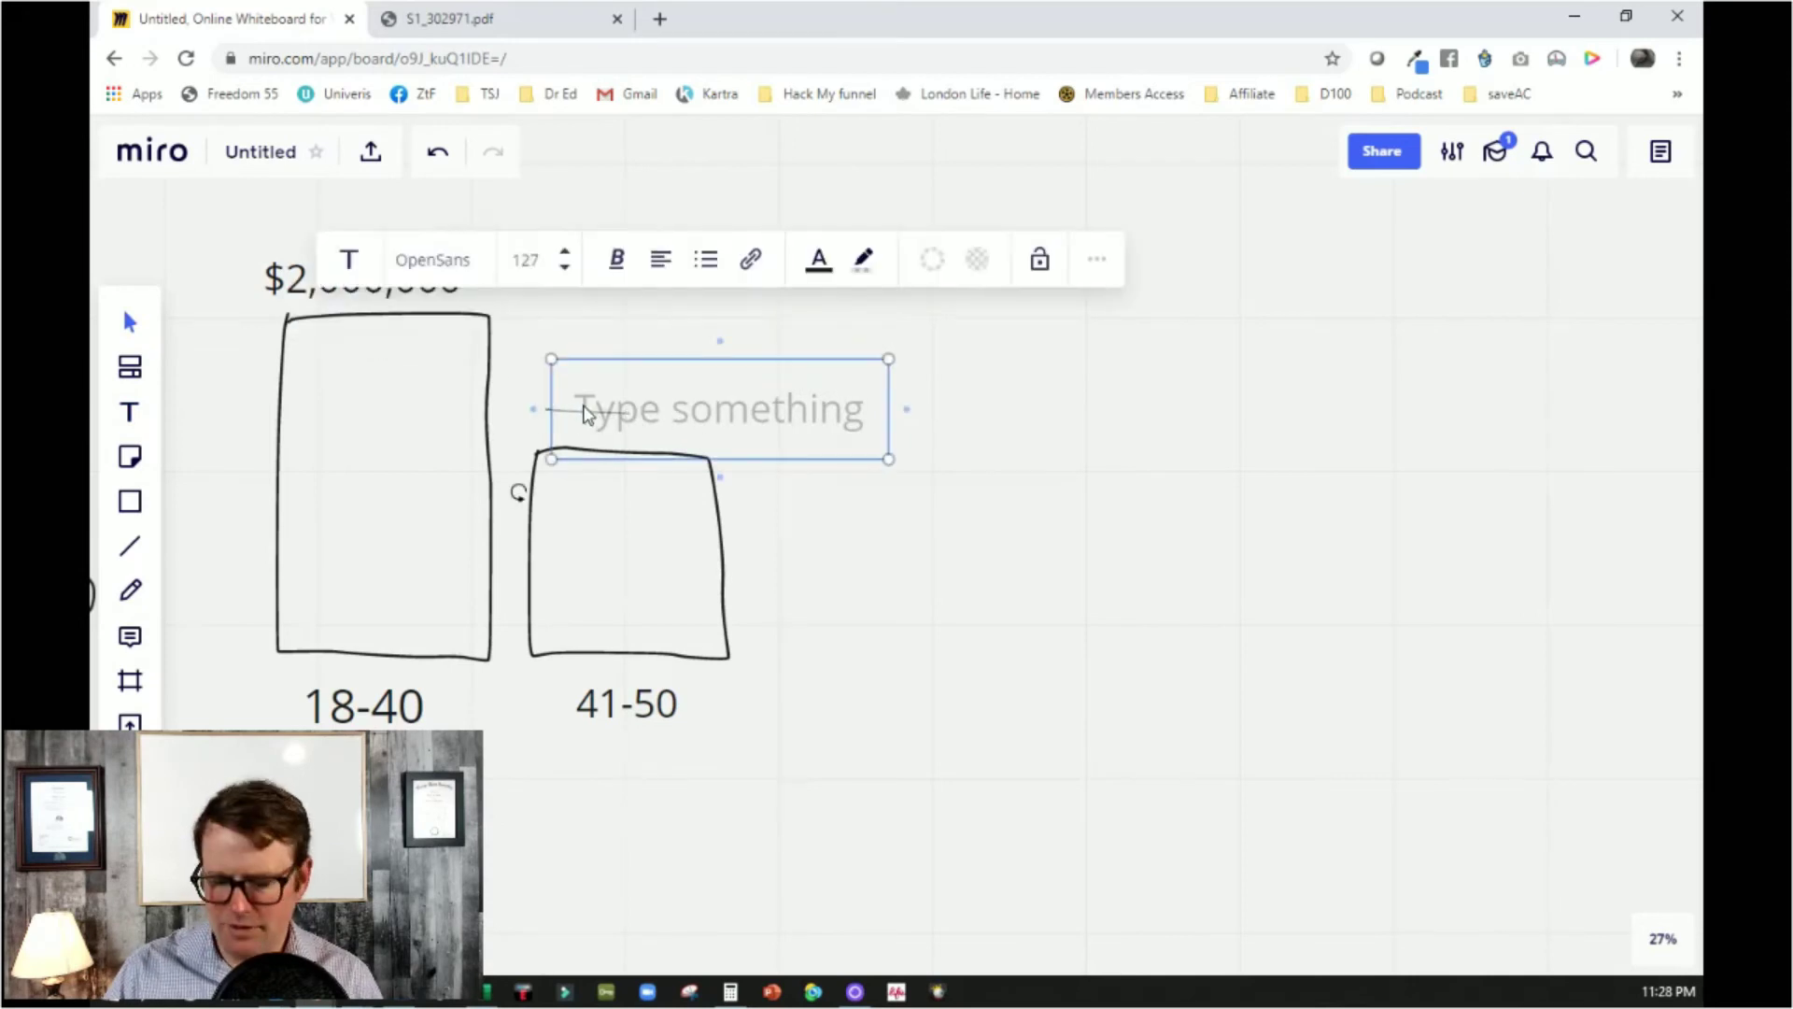
{"action": "key", "text": "Escape"}
{"action": "mouse_move", "coordinate": [583, 400]}
{"action": "left_mouse_down"}
{"action": "mouse_move", "coordinate": [617, 384]}
{"action": "mouse_move", "coordinate": [571, 419]}
{"action": "left_mouse_up"}
{"action": "left_click", "coordinate": [149, 329]}
{"action": "left_click", "coordinate": [652, 426]}
{"action": "key", "text": "Delete"}
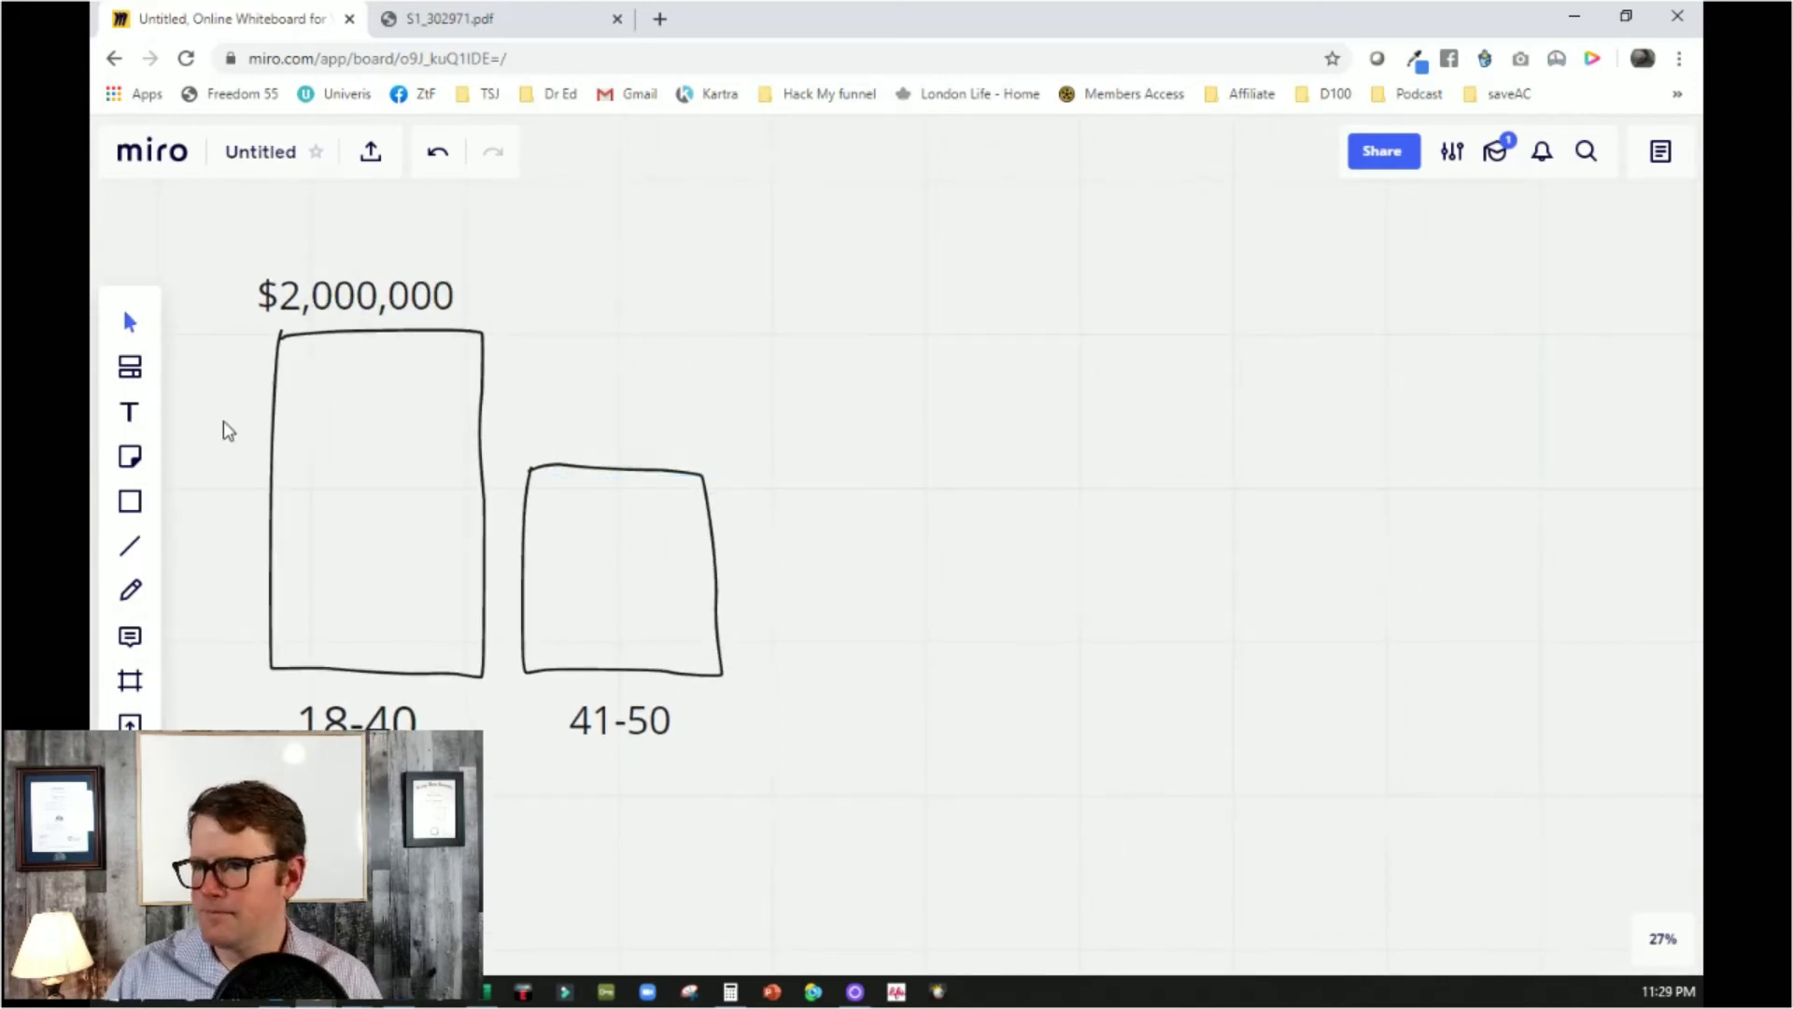
Add $1,000,000 above the 41-50 bar
{"action": "left_click", "coordinate": [131, 414]}
{"action": "left_click", "coordinate": [535, 417]}
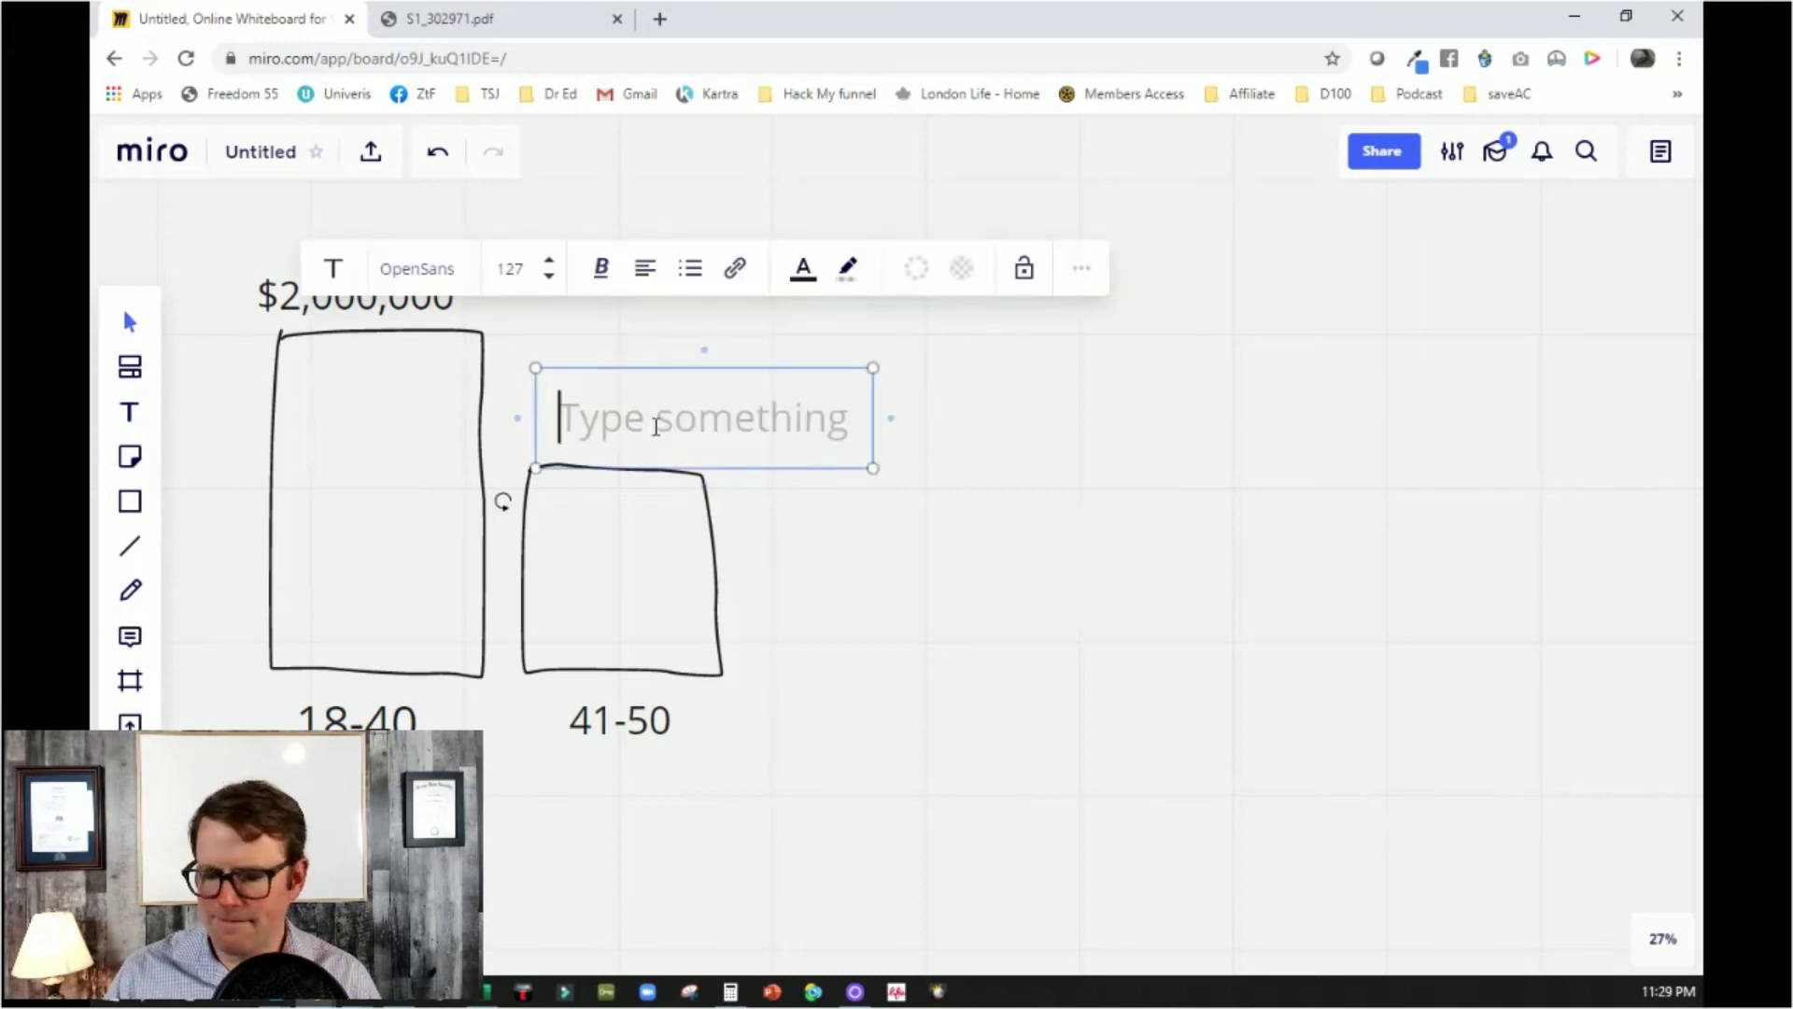
{"action": "type", "text": "$1"}
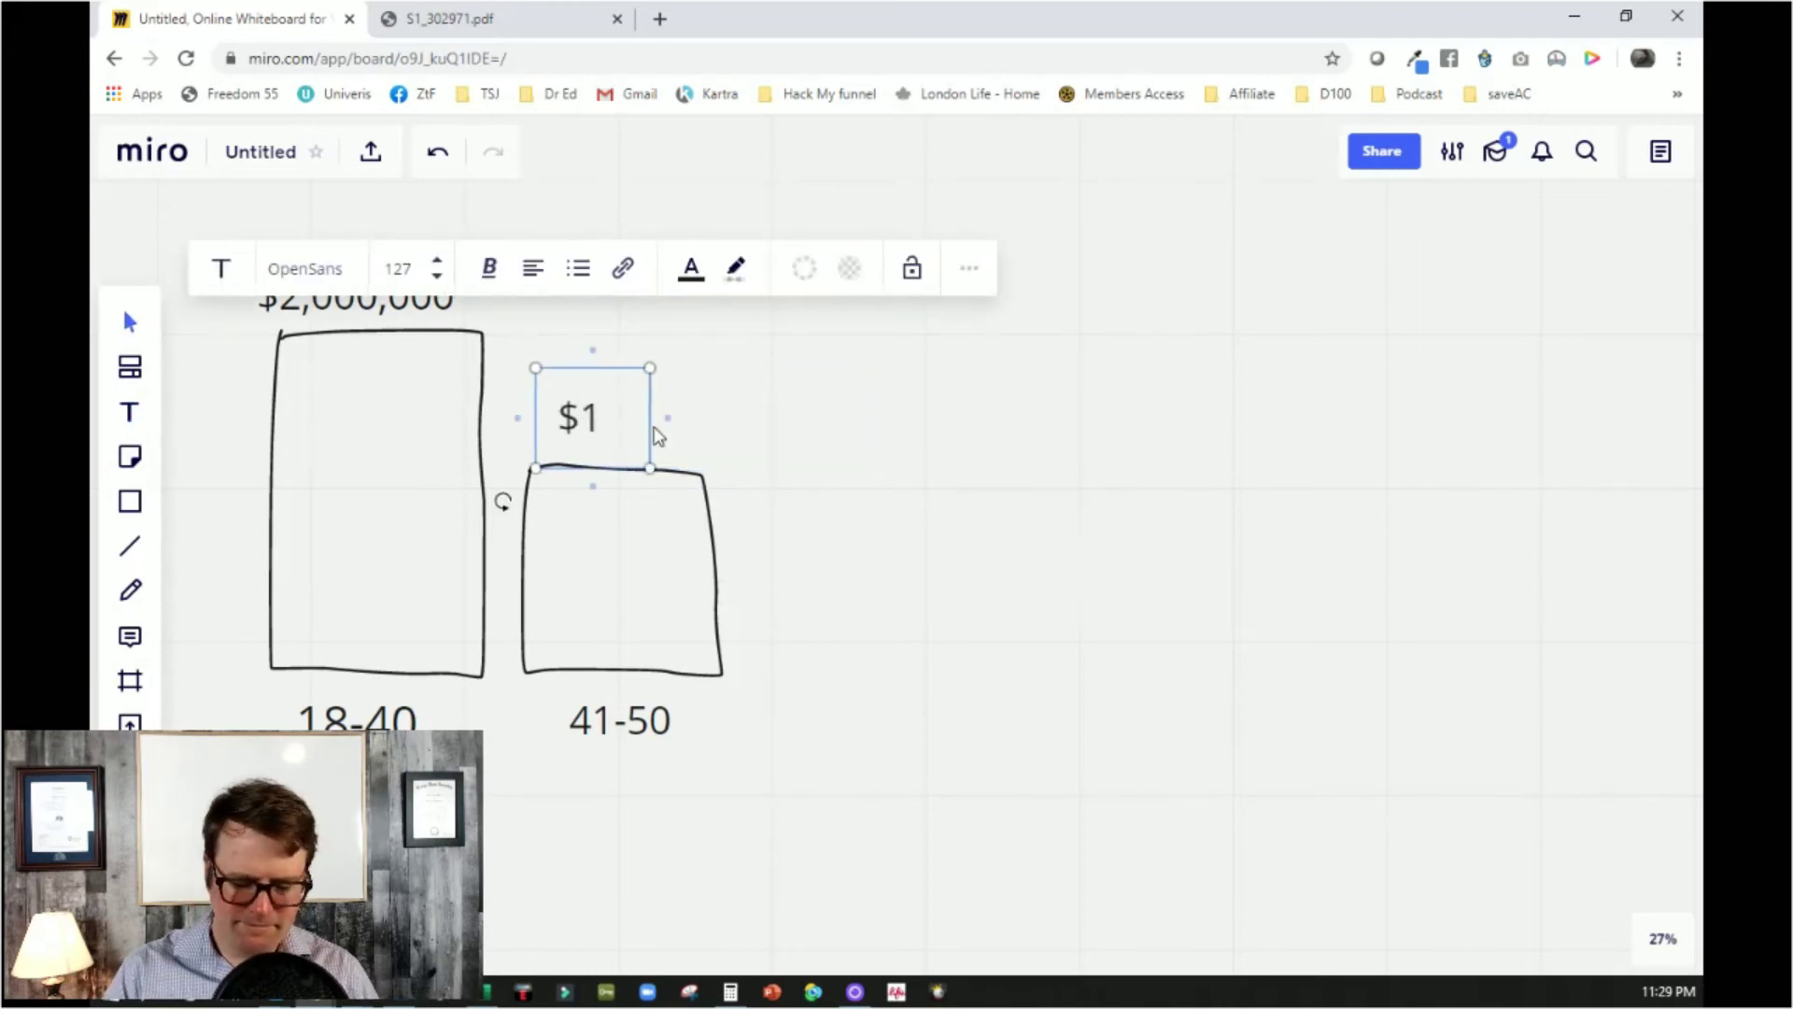
{"action": "type", "text": ",000,000"}
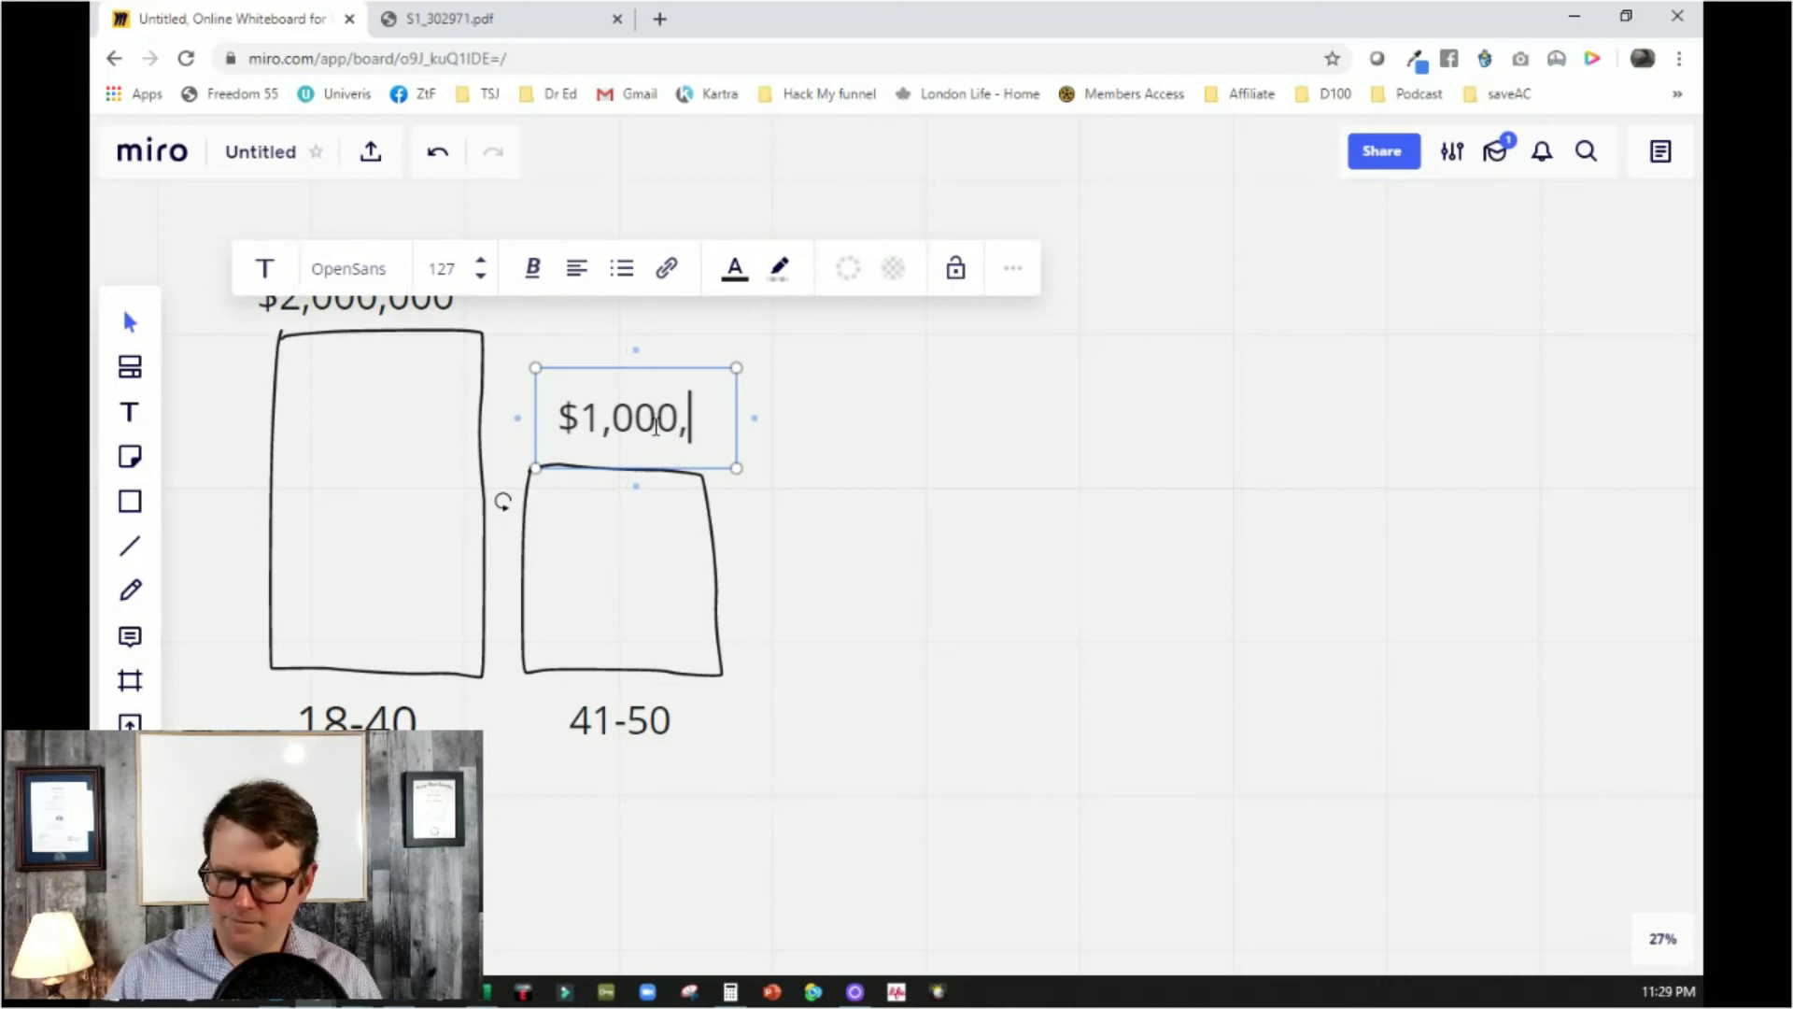
{"action": "left_click", "coordinate": [992, 425]}
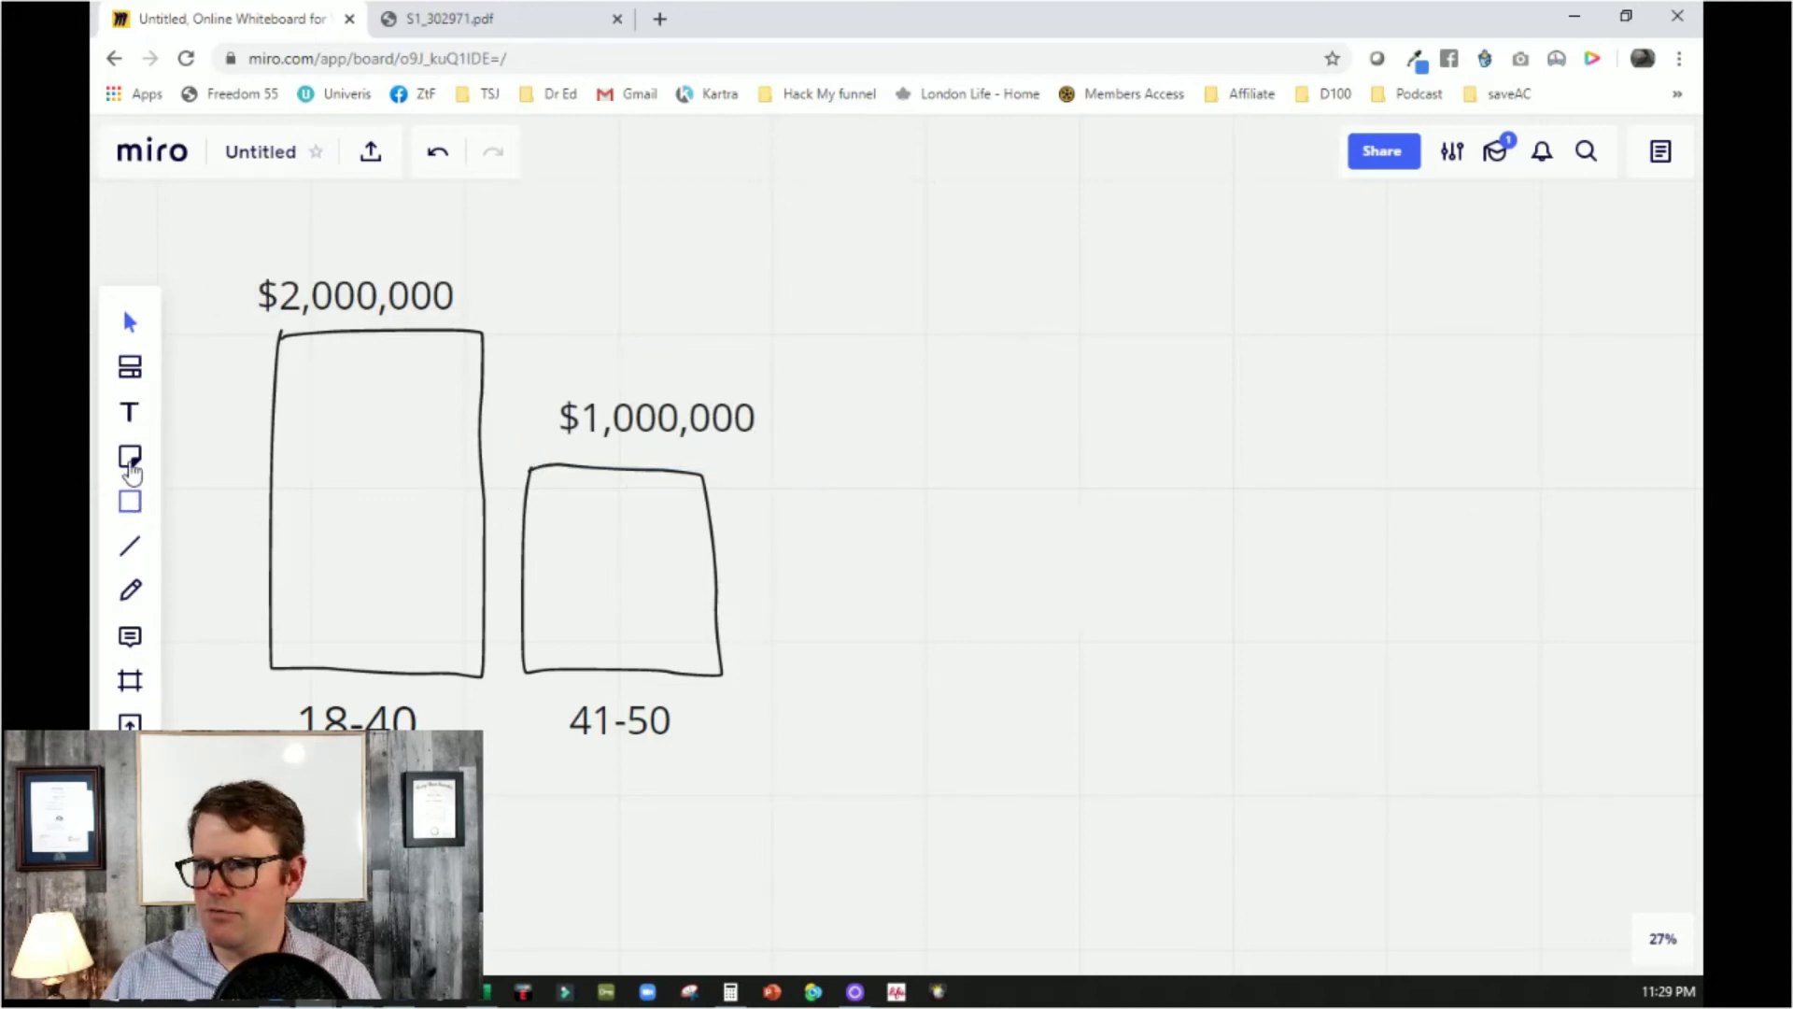
Pen-draw three progressively shorter bars to the right of the 41-50 bar
{"action": "left_click", "coordinate": [135, 590]}
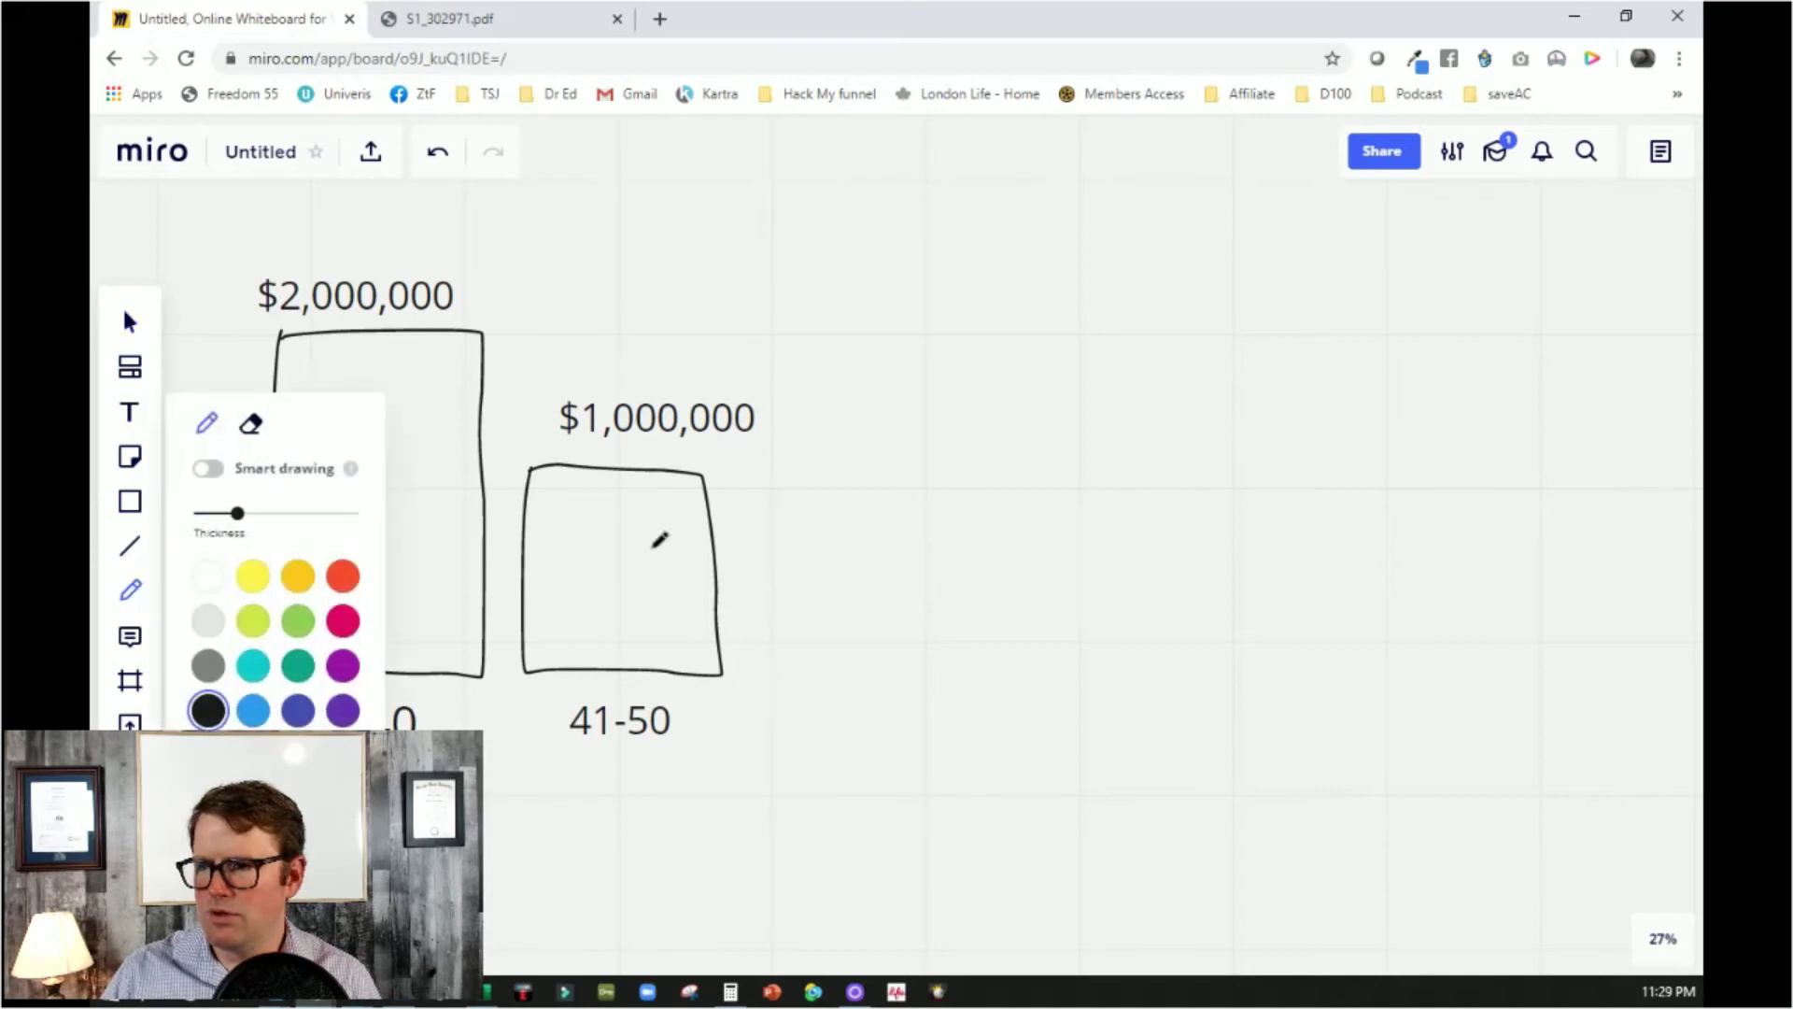
{"action": "left_click_drag", "start_coordinate": [841, 487], "coordinate": [842, 668]}
{"action": "key", "text": "ctrl+z"}
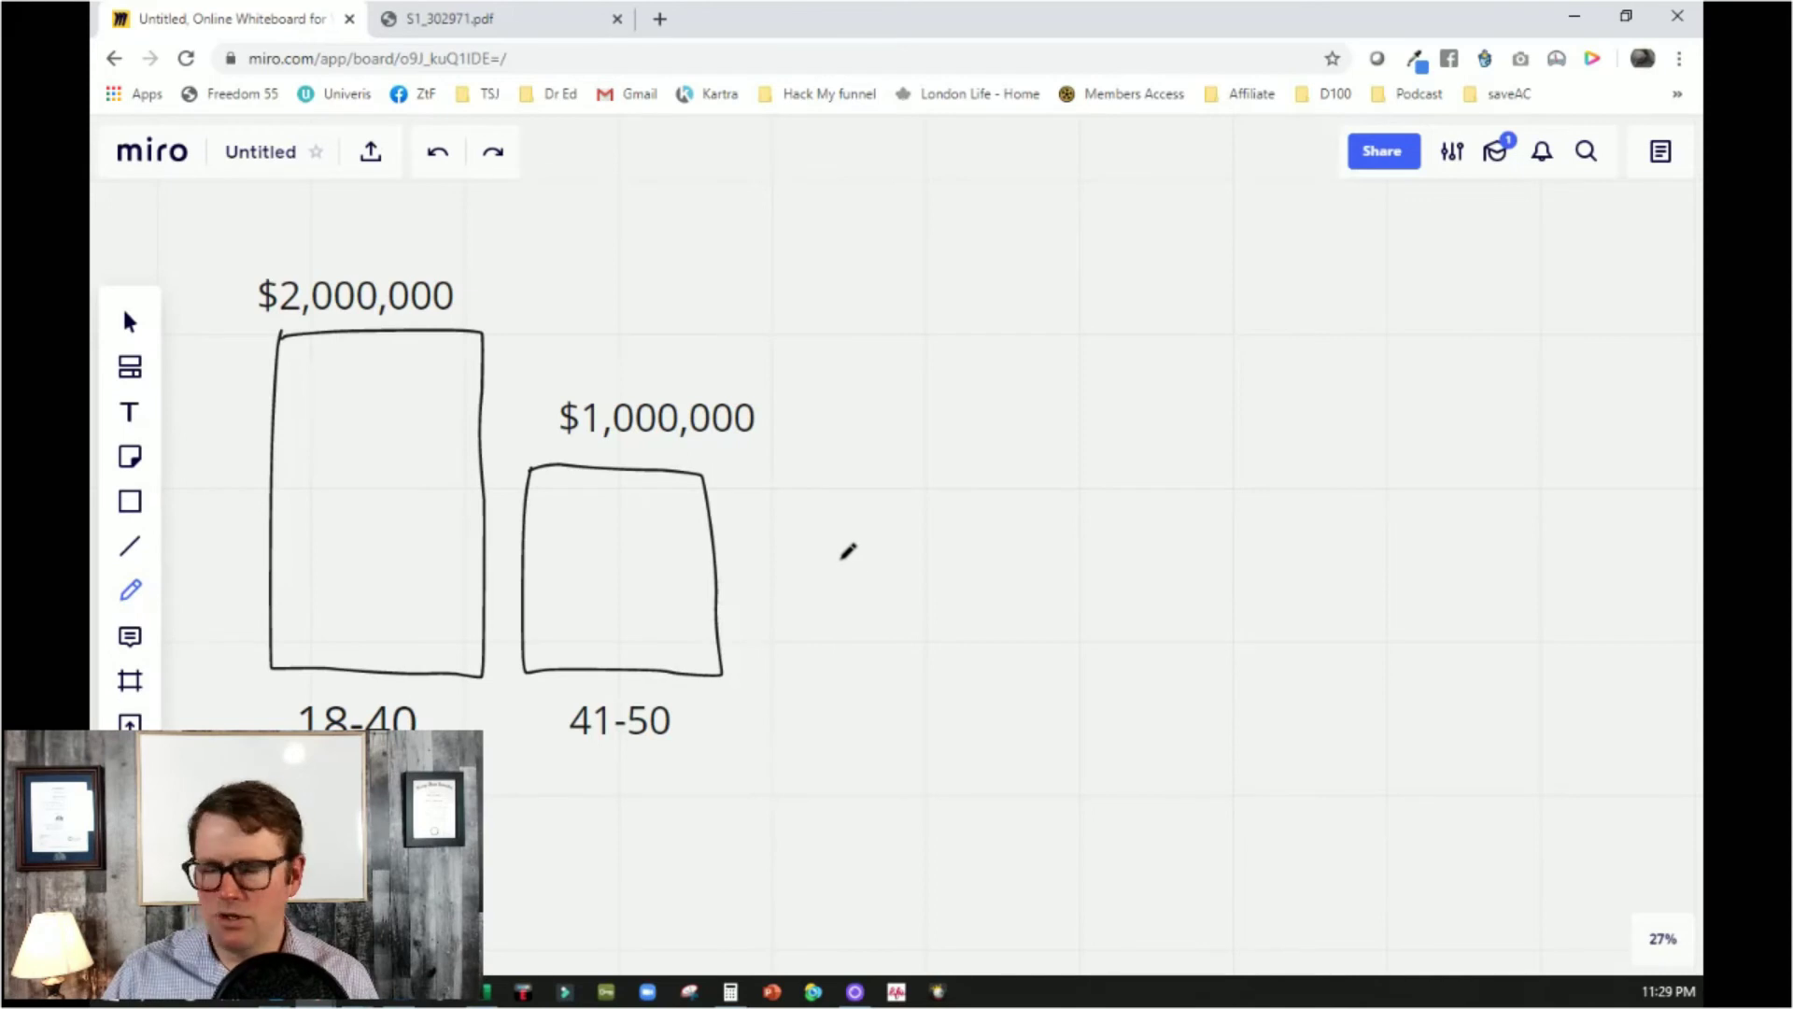
{"action": "mouse_move", "coordinate": [837, 562]}
{"action": "left_mouse_down"}
{"action": "mouse_move", "coordinate": [934, 669]}
{"action": "mouse_move", "coordinate": [1009, 668]}
{"action": "mouse_move", "coordinate": [1007, 560]}
{"action": "mouse_move", "coordinate": [837, 558]}
{"action": "left_mouse_up"}
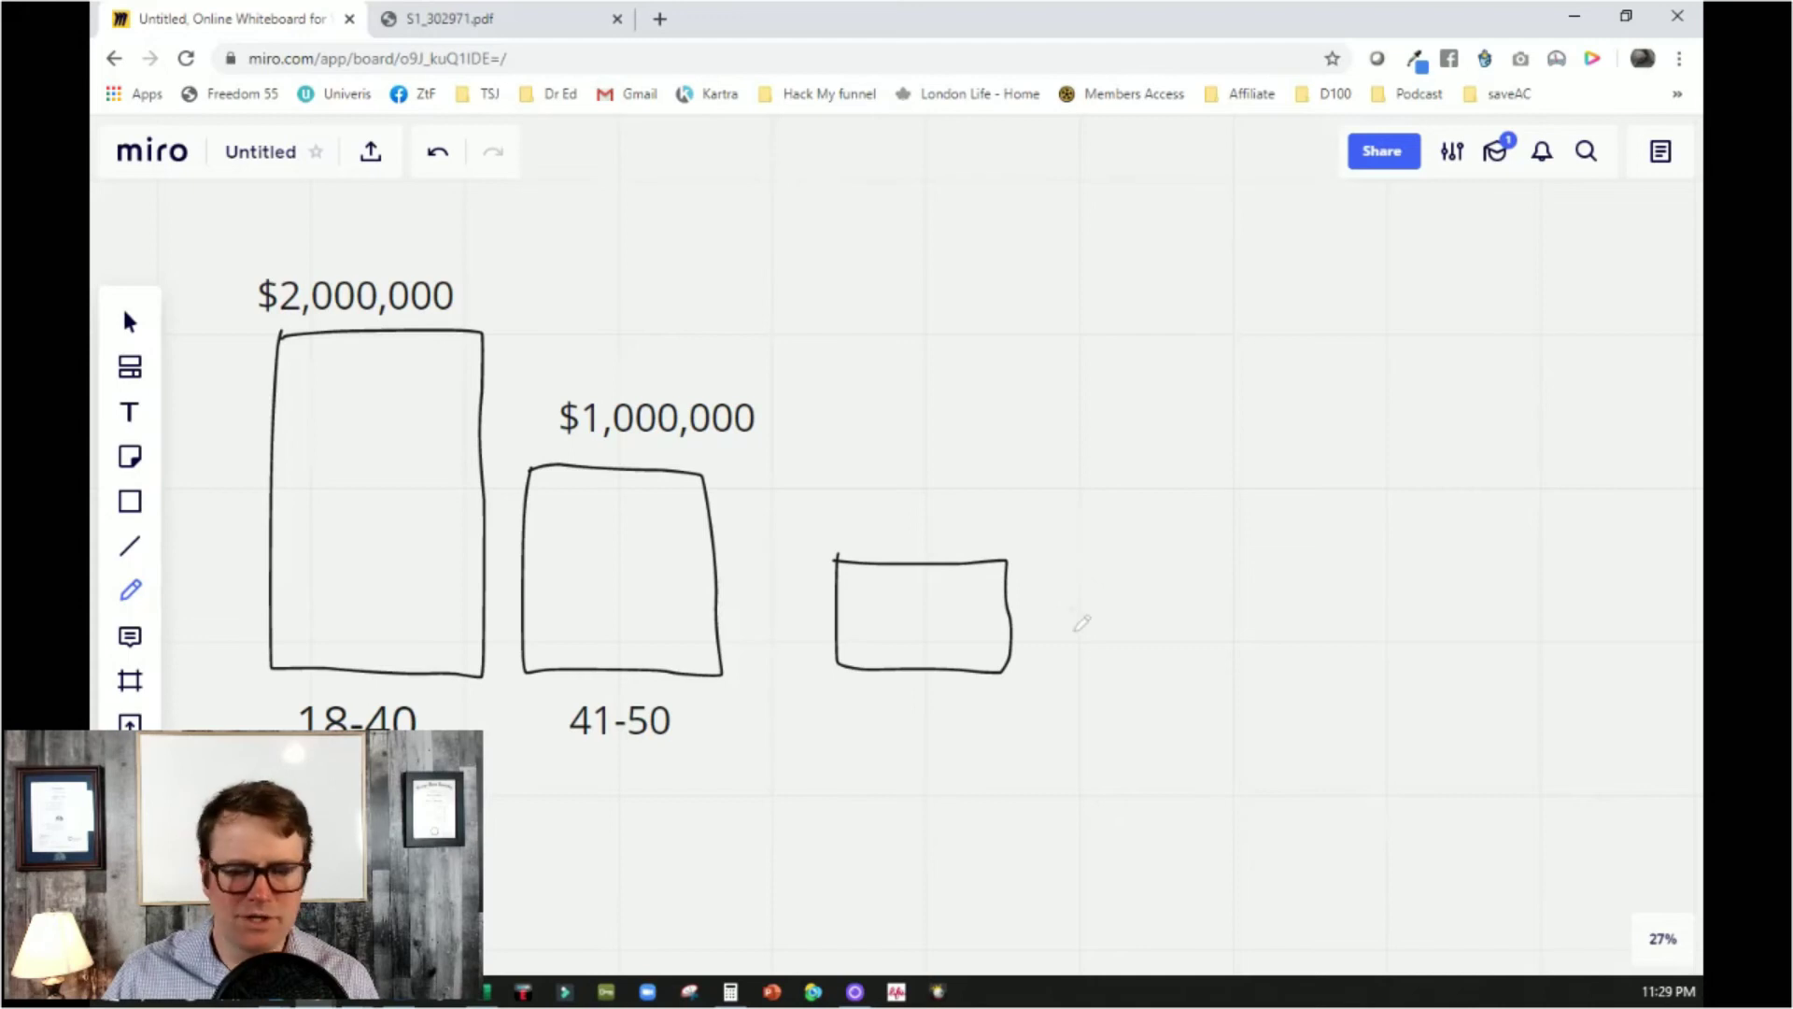
{"action": "mouse_move", "coordinate": [1076, 641]}
{"action": "left_mouse_down"}
{"action": "mouse_move", "coordinate": [1191, 666]}
{"action": "mouse_move", "coordinate": [1233, 635]}
{"action": "mouse_move", "coordinate": [1225, 607]}
{"action": "mouse_move", "coordinate": [1085, 622]}
{"action": "left_mouse_up"}
{"action": "mouse_move", "coordinate": [1258, 639]}
{"action": "left_mouse_down"}
{"action": "mouse_move", "coordinate": [1392, 663]}
{"action": "mouse_move", "coordinate": [1389, 636]}
{"action": "mouse_move", "coordinate": [1257, 641]}
{"action": "left_mouse_up"}
Label the third bar 51-55 underneath
{"action": "left_click", "coordinate": [129, 413]}
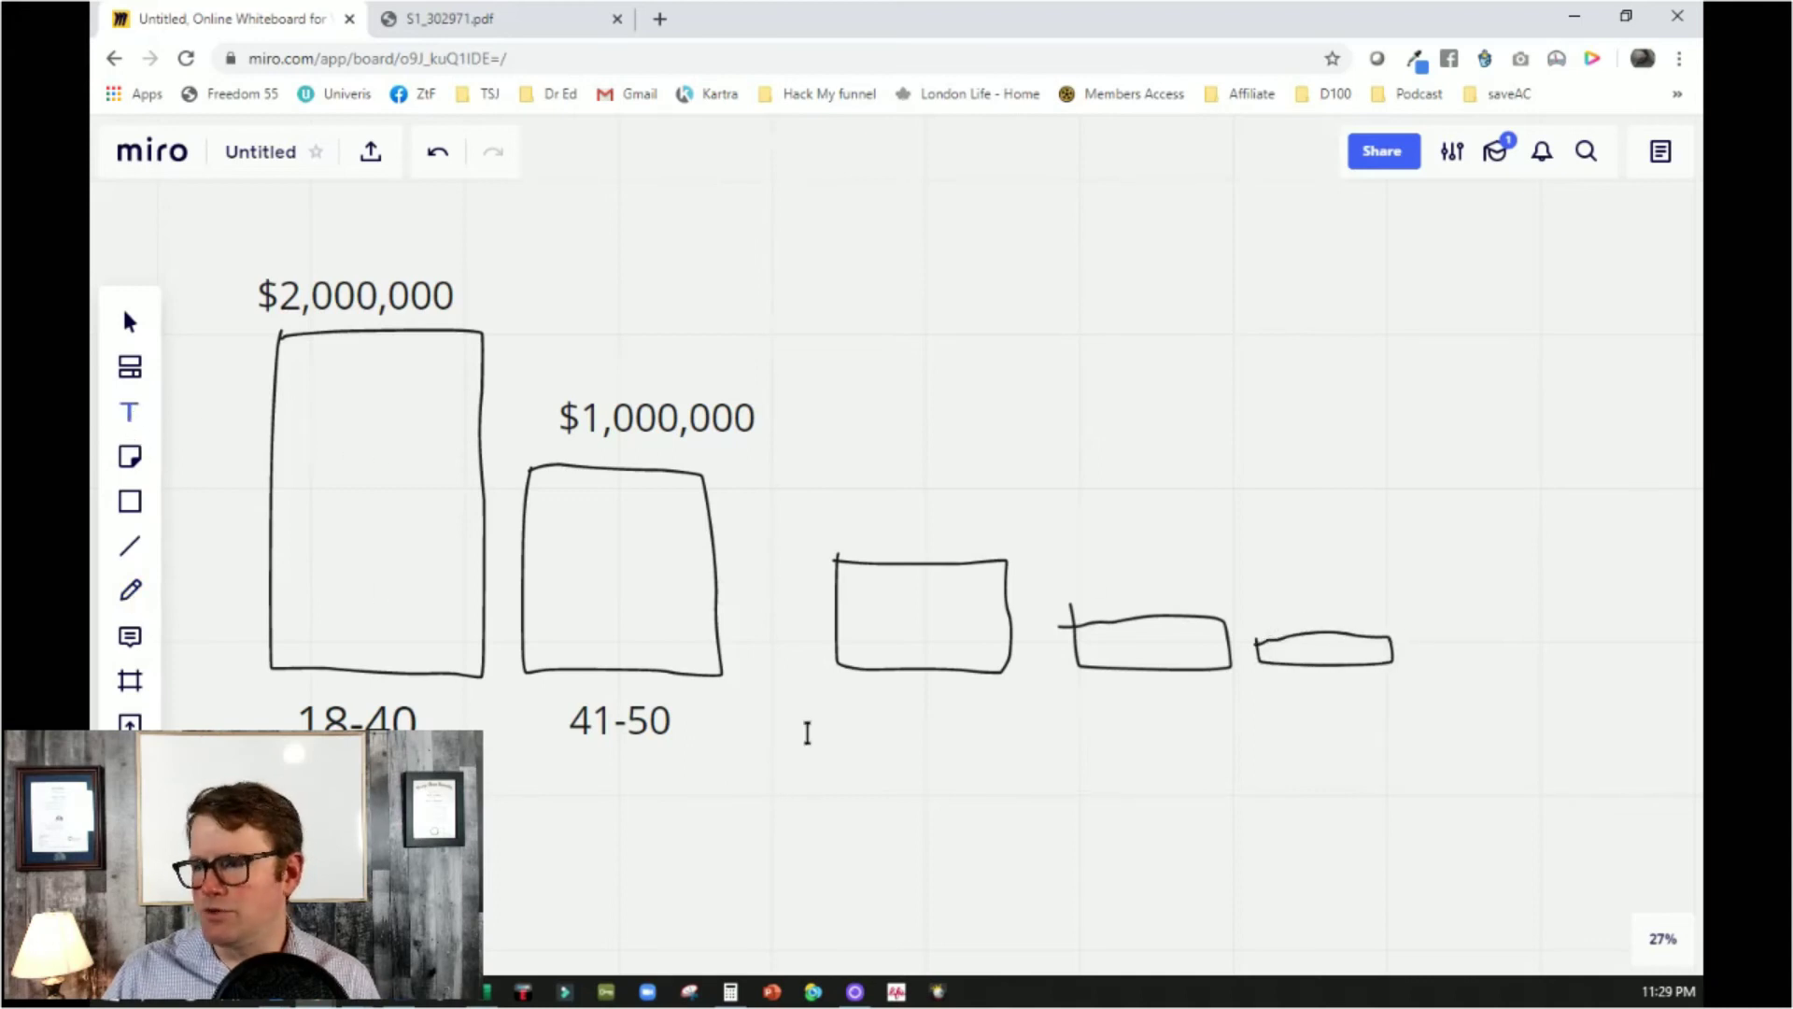
{"action": "left_click", "coordinate": [855, 722]}
{"action": "type", "text": "5"}
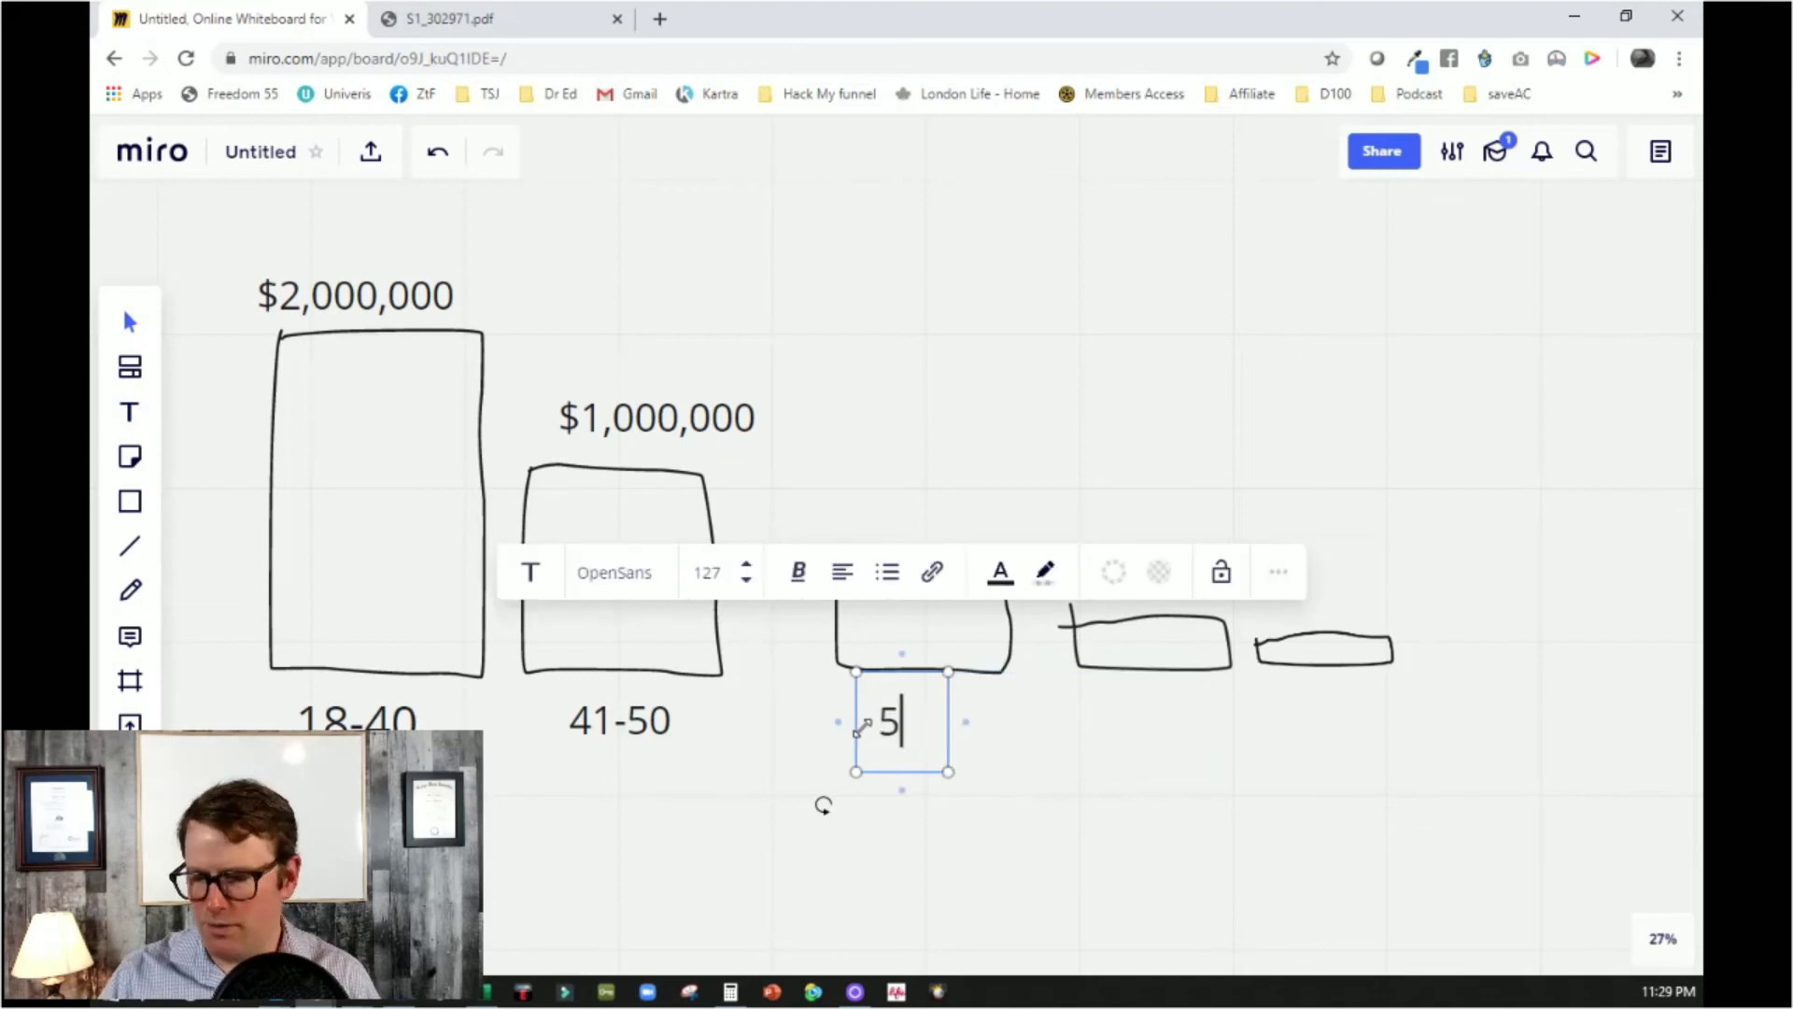
{"action": "type", "text": "1-55"}
{"action": "left_click", "coordinate": [1110, 737]}
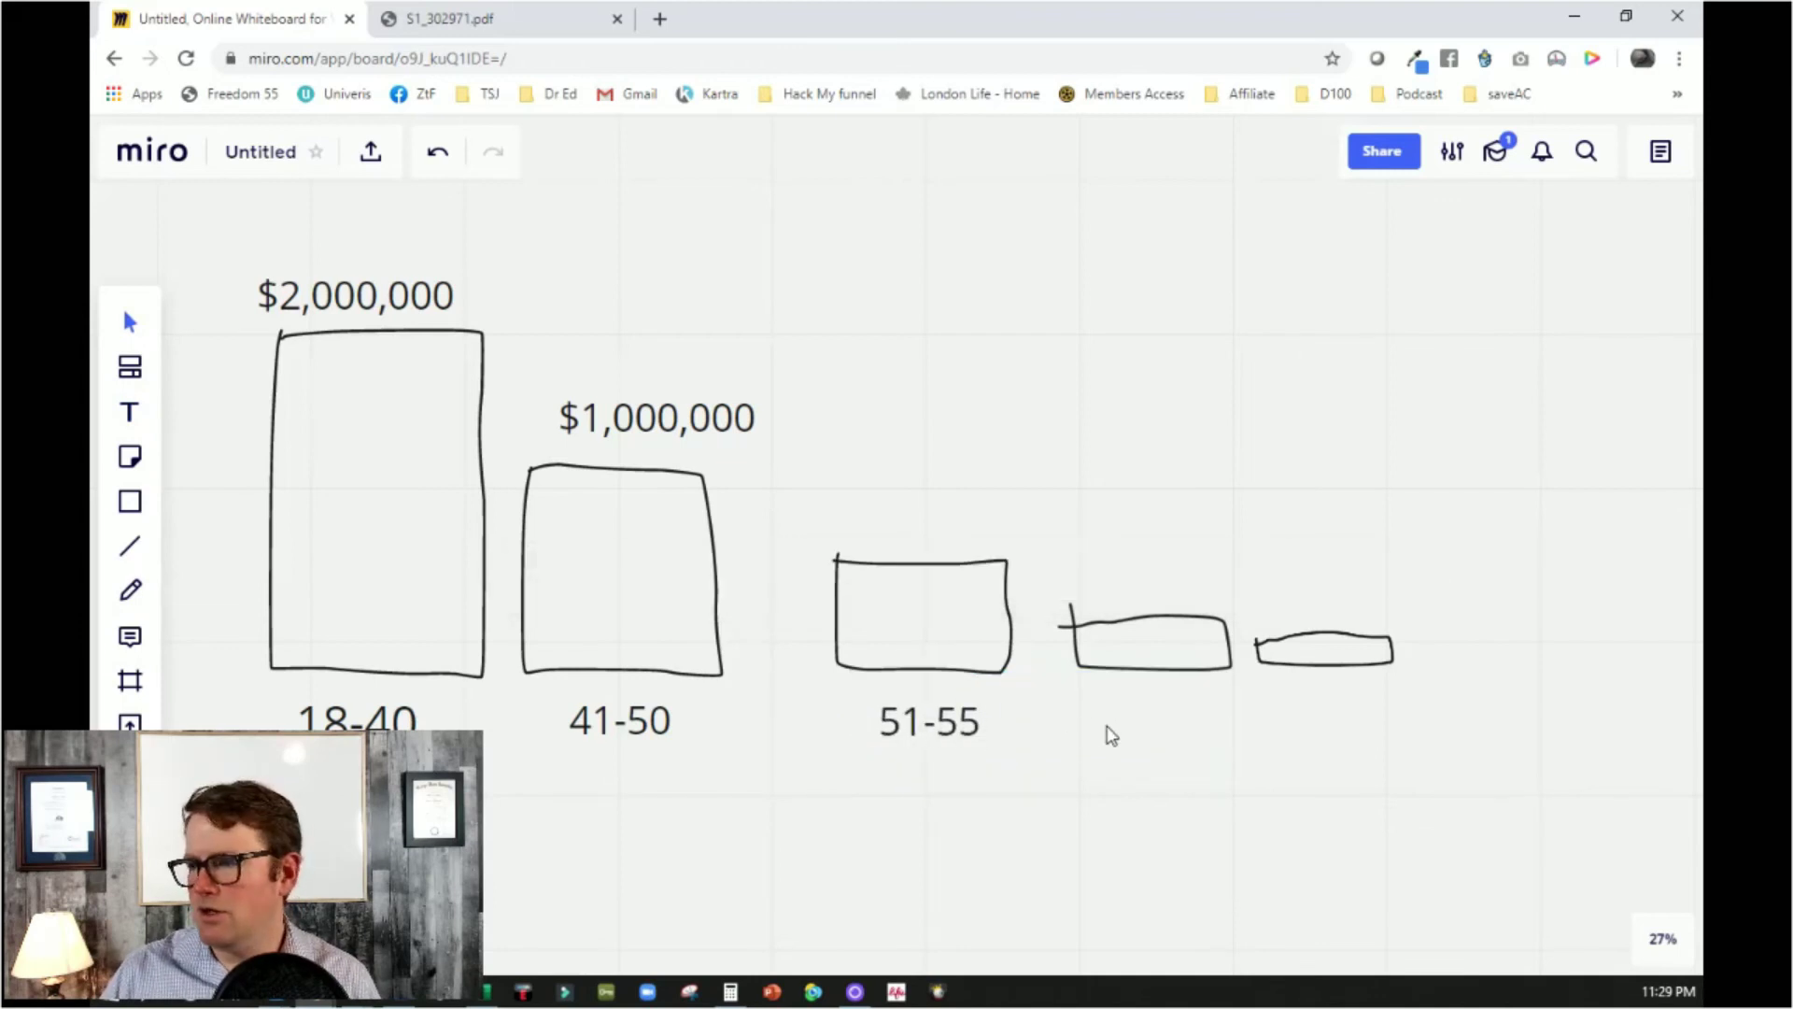
Add a 56-64 label and fit it under the fourth bar
{"action": "left_click", "coordinate": [129, 413]}
{"action": "left_click", "coordinate": [1102, 717]}
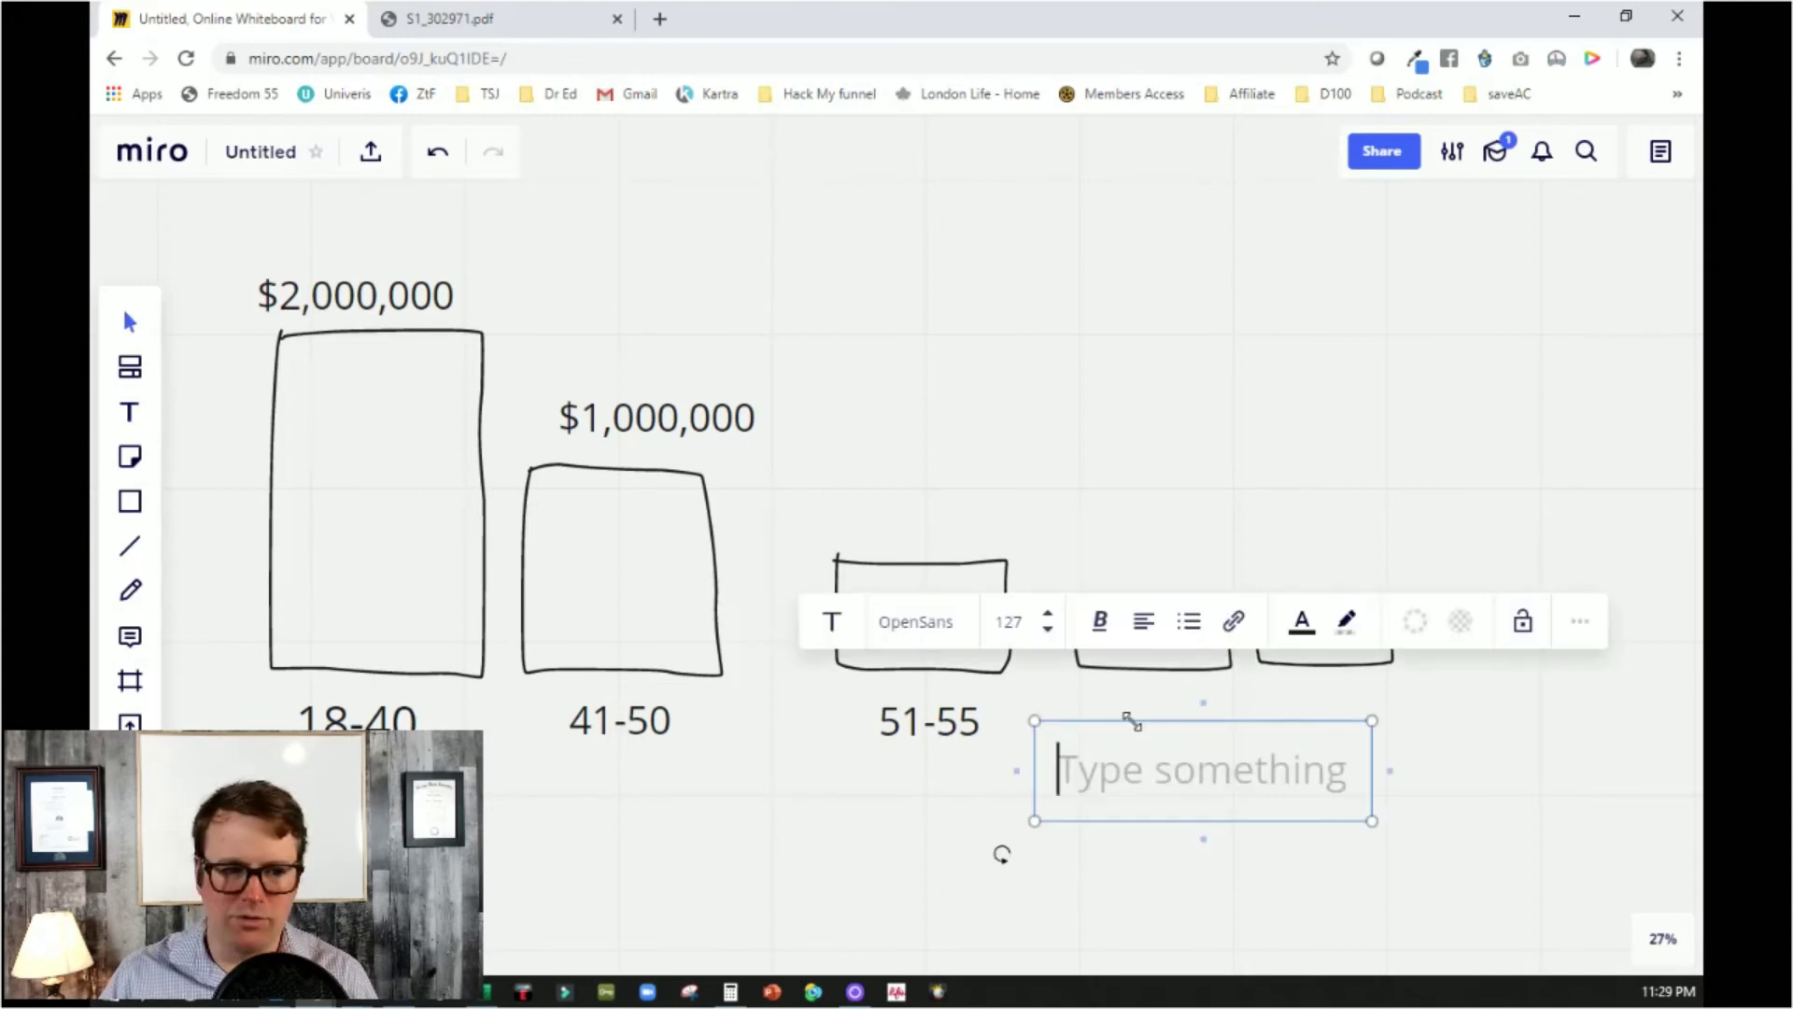
{"action": "type", "text": "56-64"}
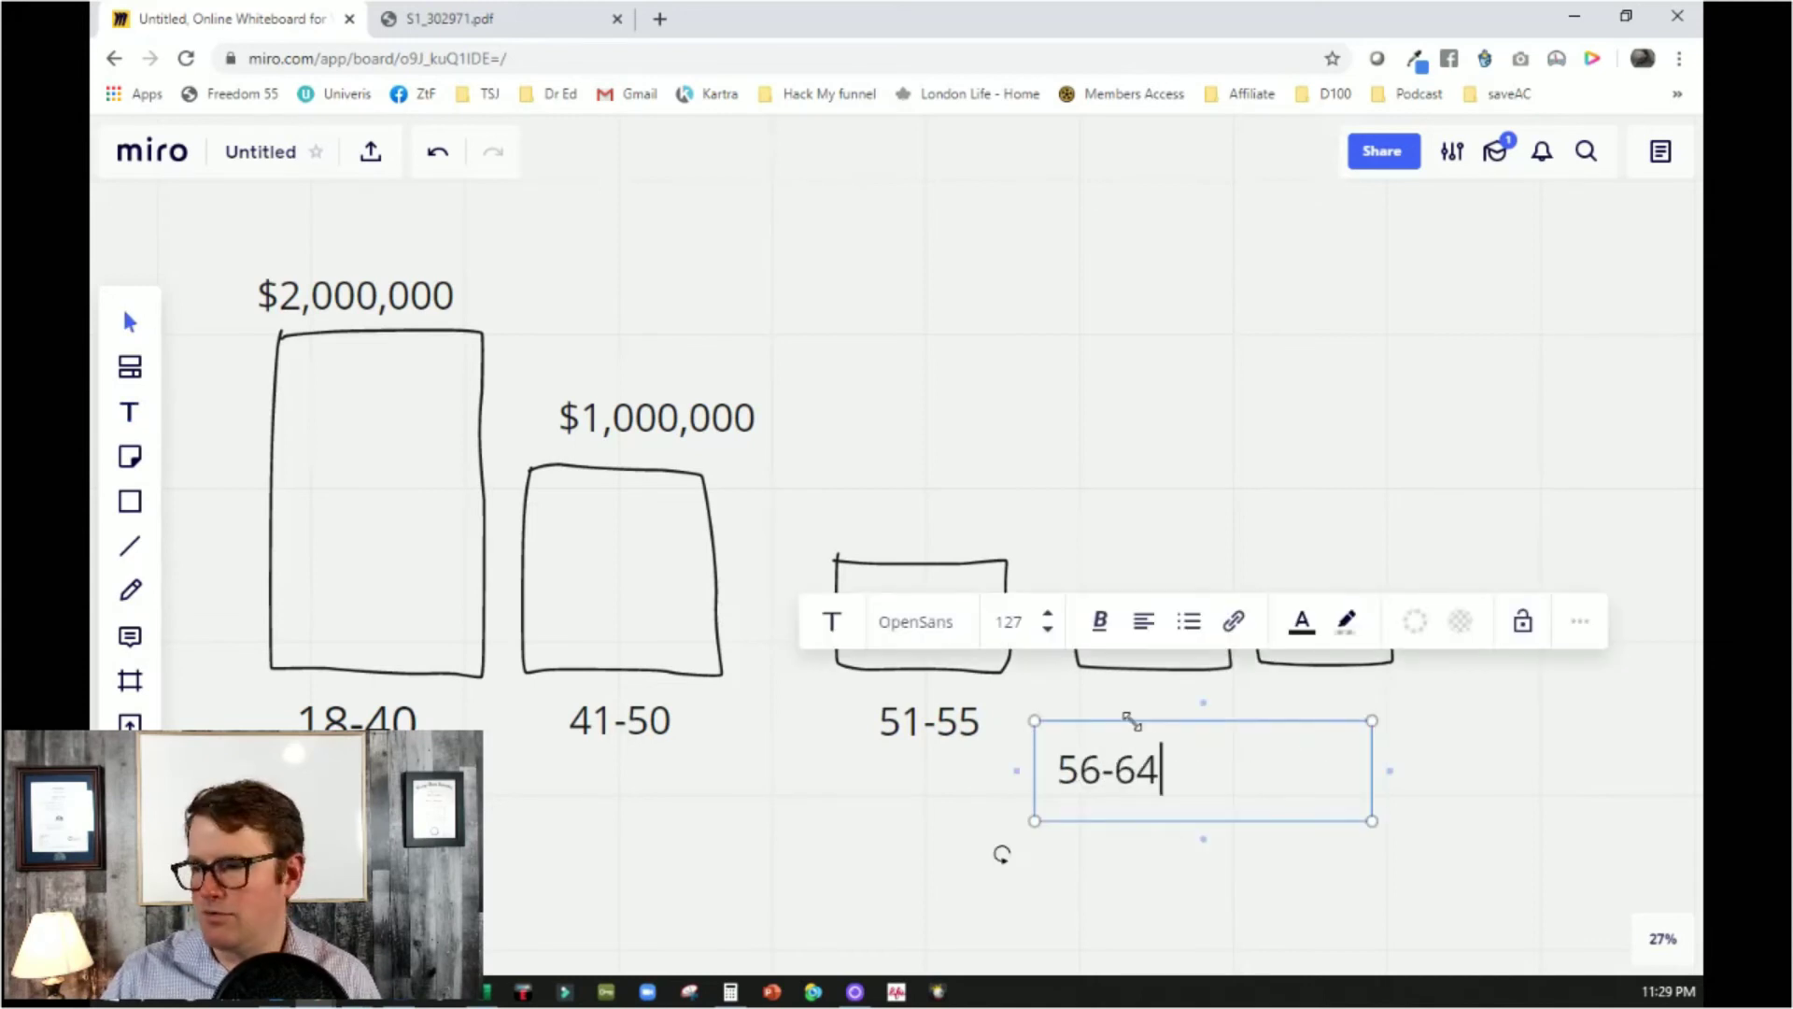
{"action": "left_click", "coordinate": [1127, 876]}
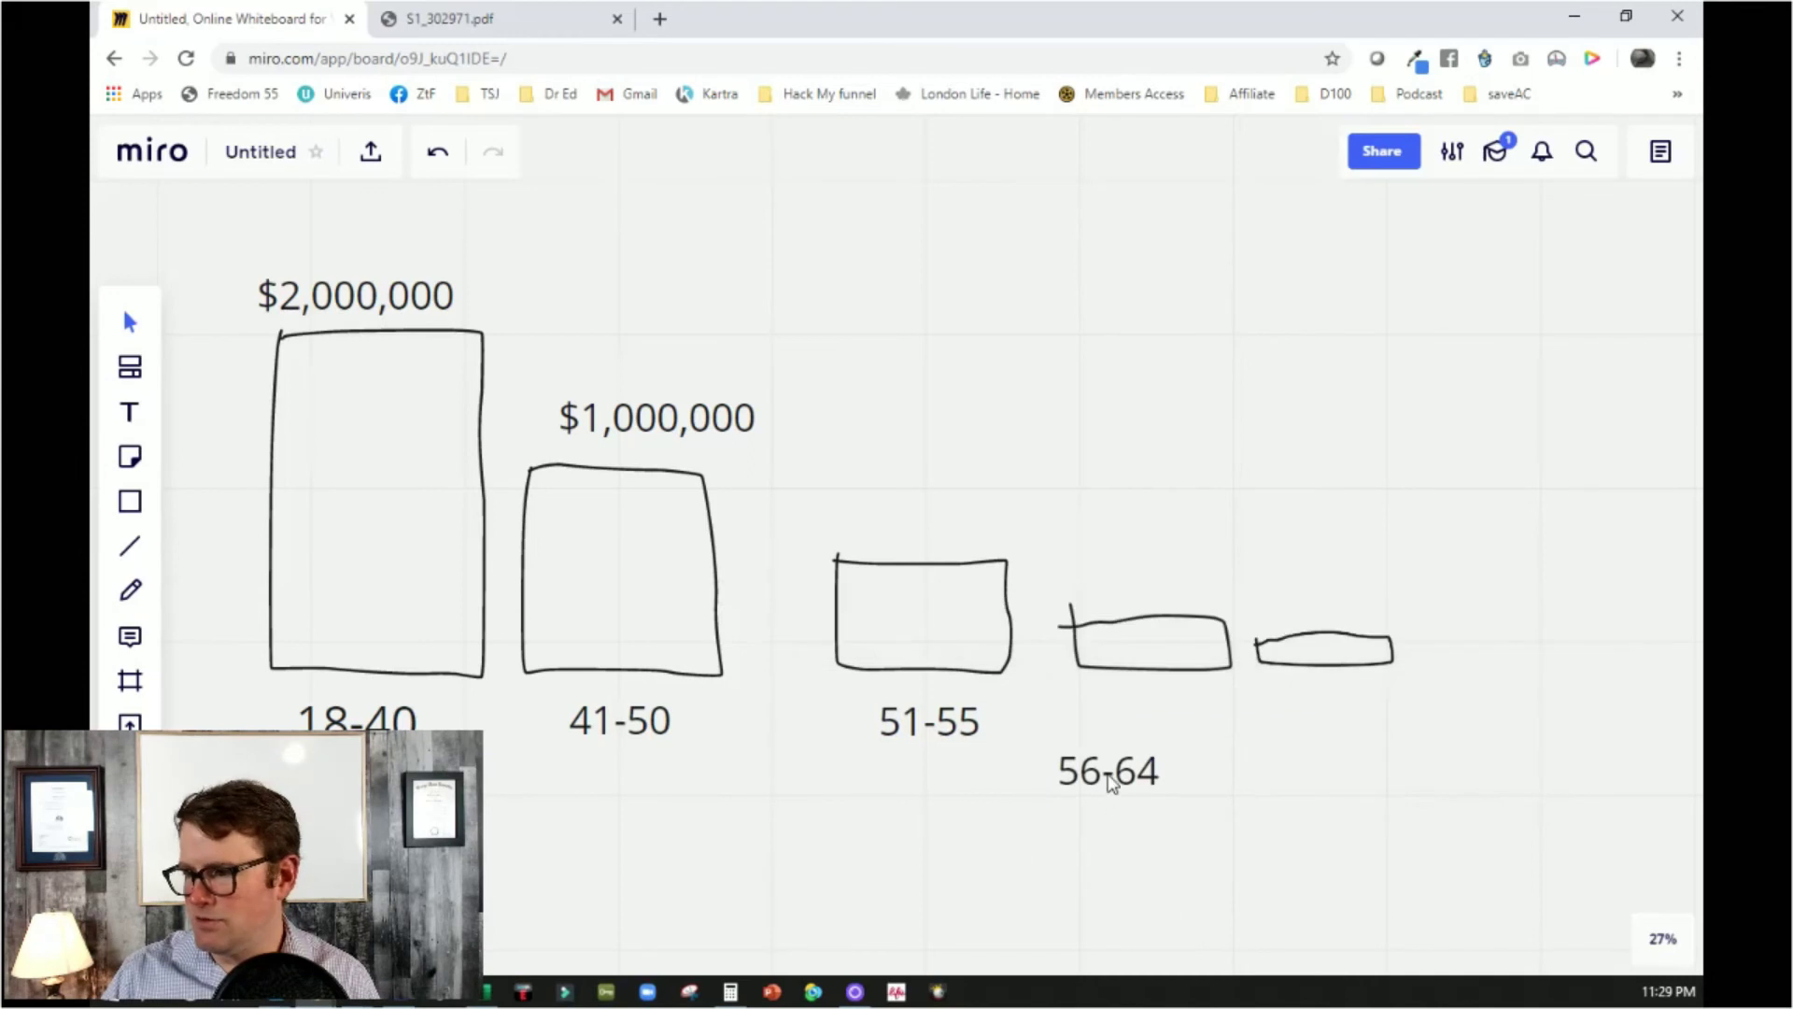
{"action": "left_click_drag", "start_coordinate": [1111, 783], "coordinate": [1149, 725]}
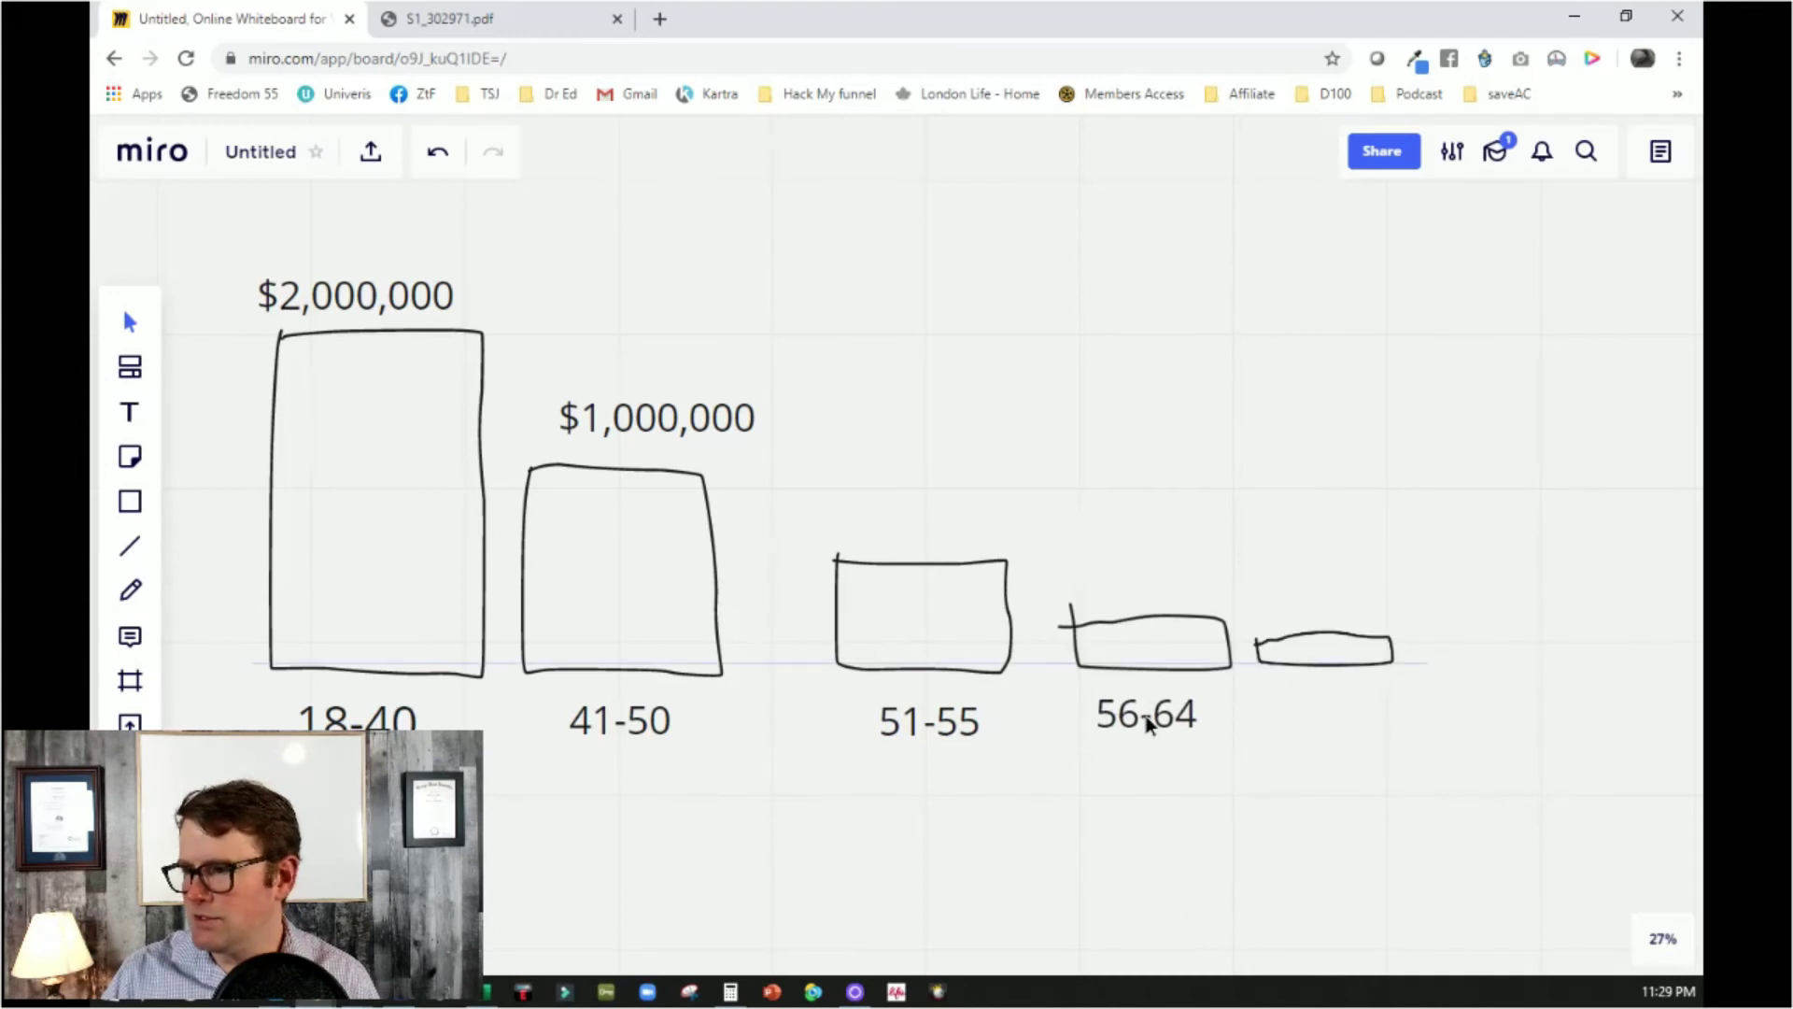
{"action": "left_click", "coordinate": [1272, 717]}
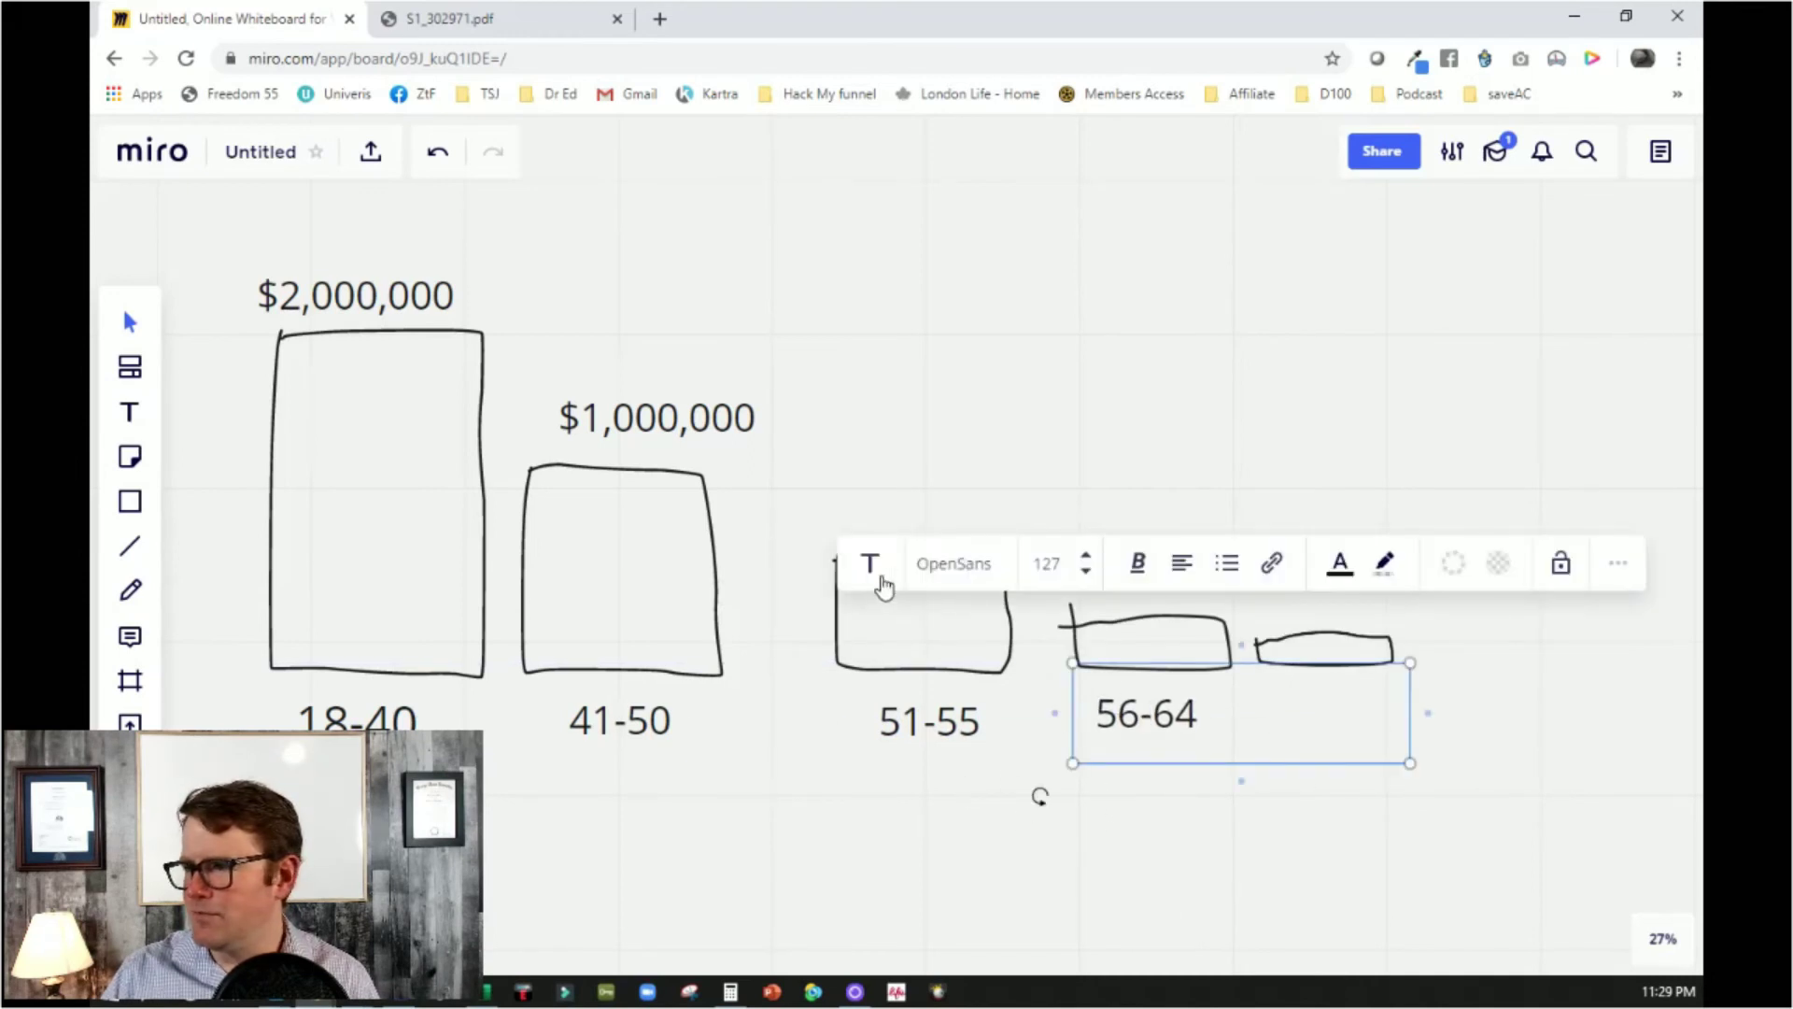
{"action": "left_click", "coordinate": [1112, 828]}
{"action": "left_click", "coordinate": [131, 414]}
{"action": "left_click", "coordinate": [1274, 716]}
{"action": "left_click", "coordinate": [1295, 791]}
{"action": "left_click", "coordinate": [1150, 707]}
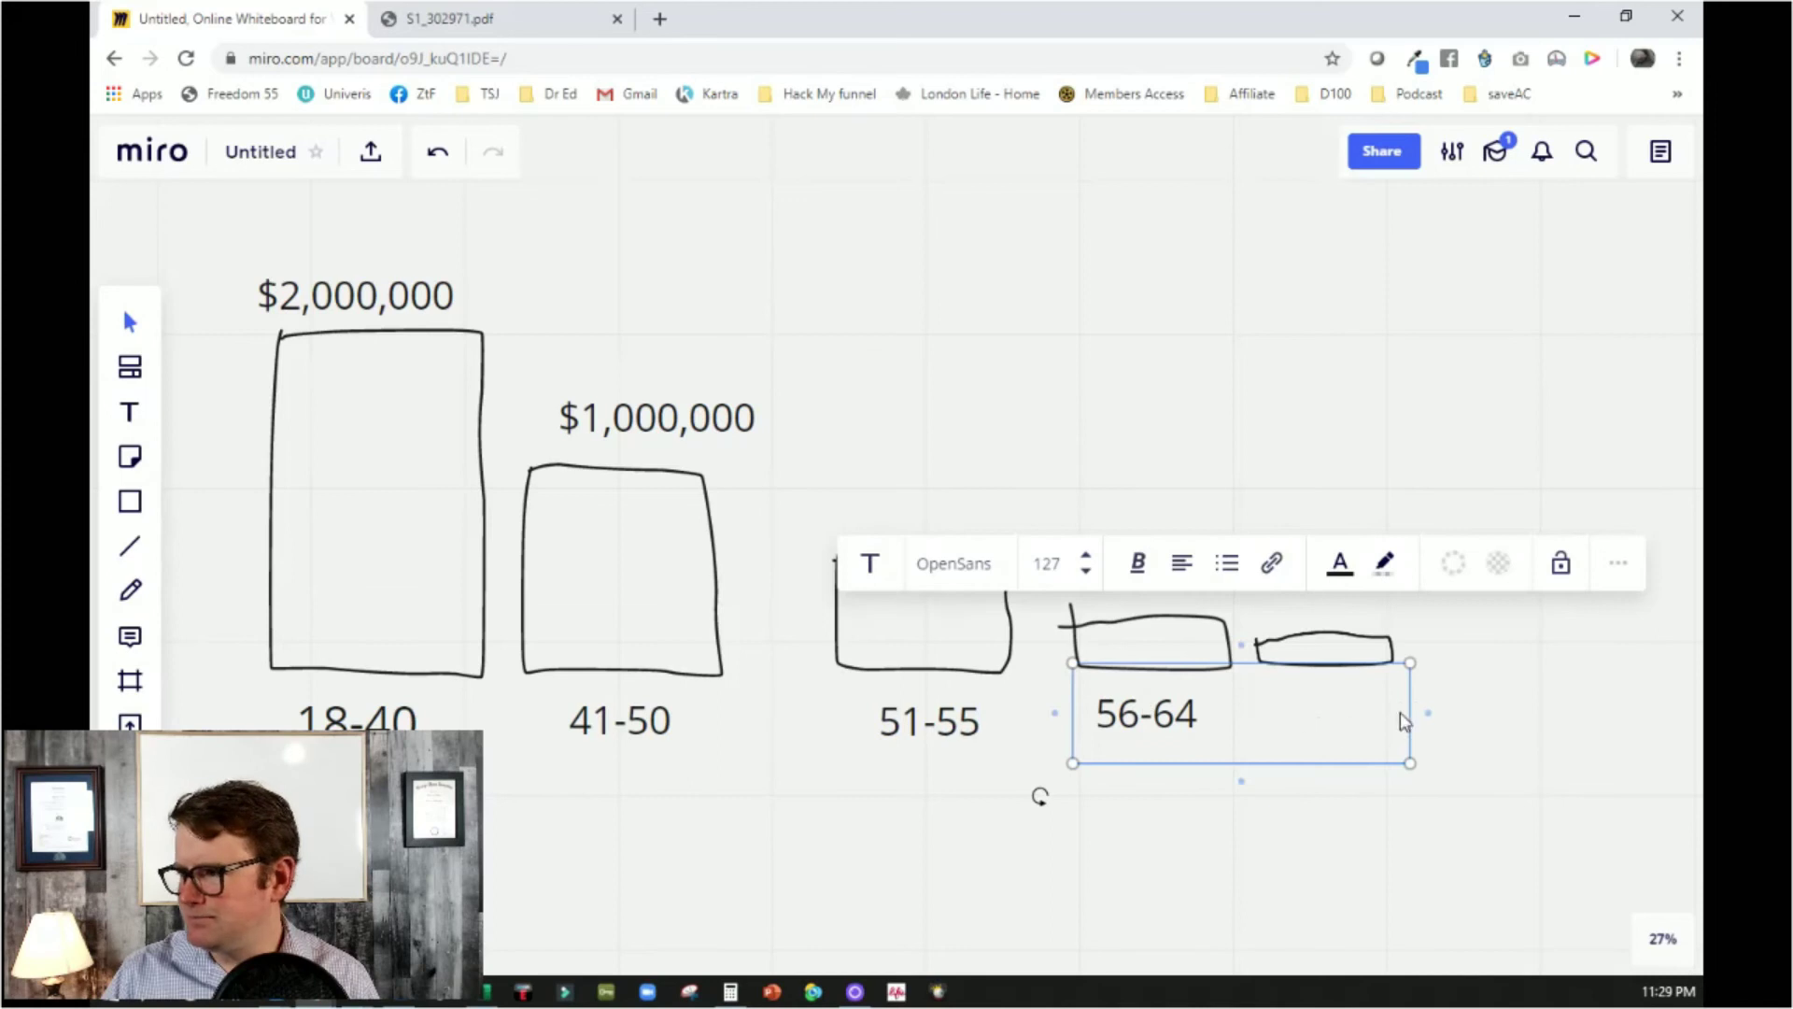
{"action": "left_click_drag", "start_coordinate": [1406, 710], "coordinate": [1221, 717]}
{"action": "left_click", "coordinate": [1285, 764]}
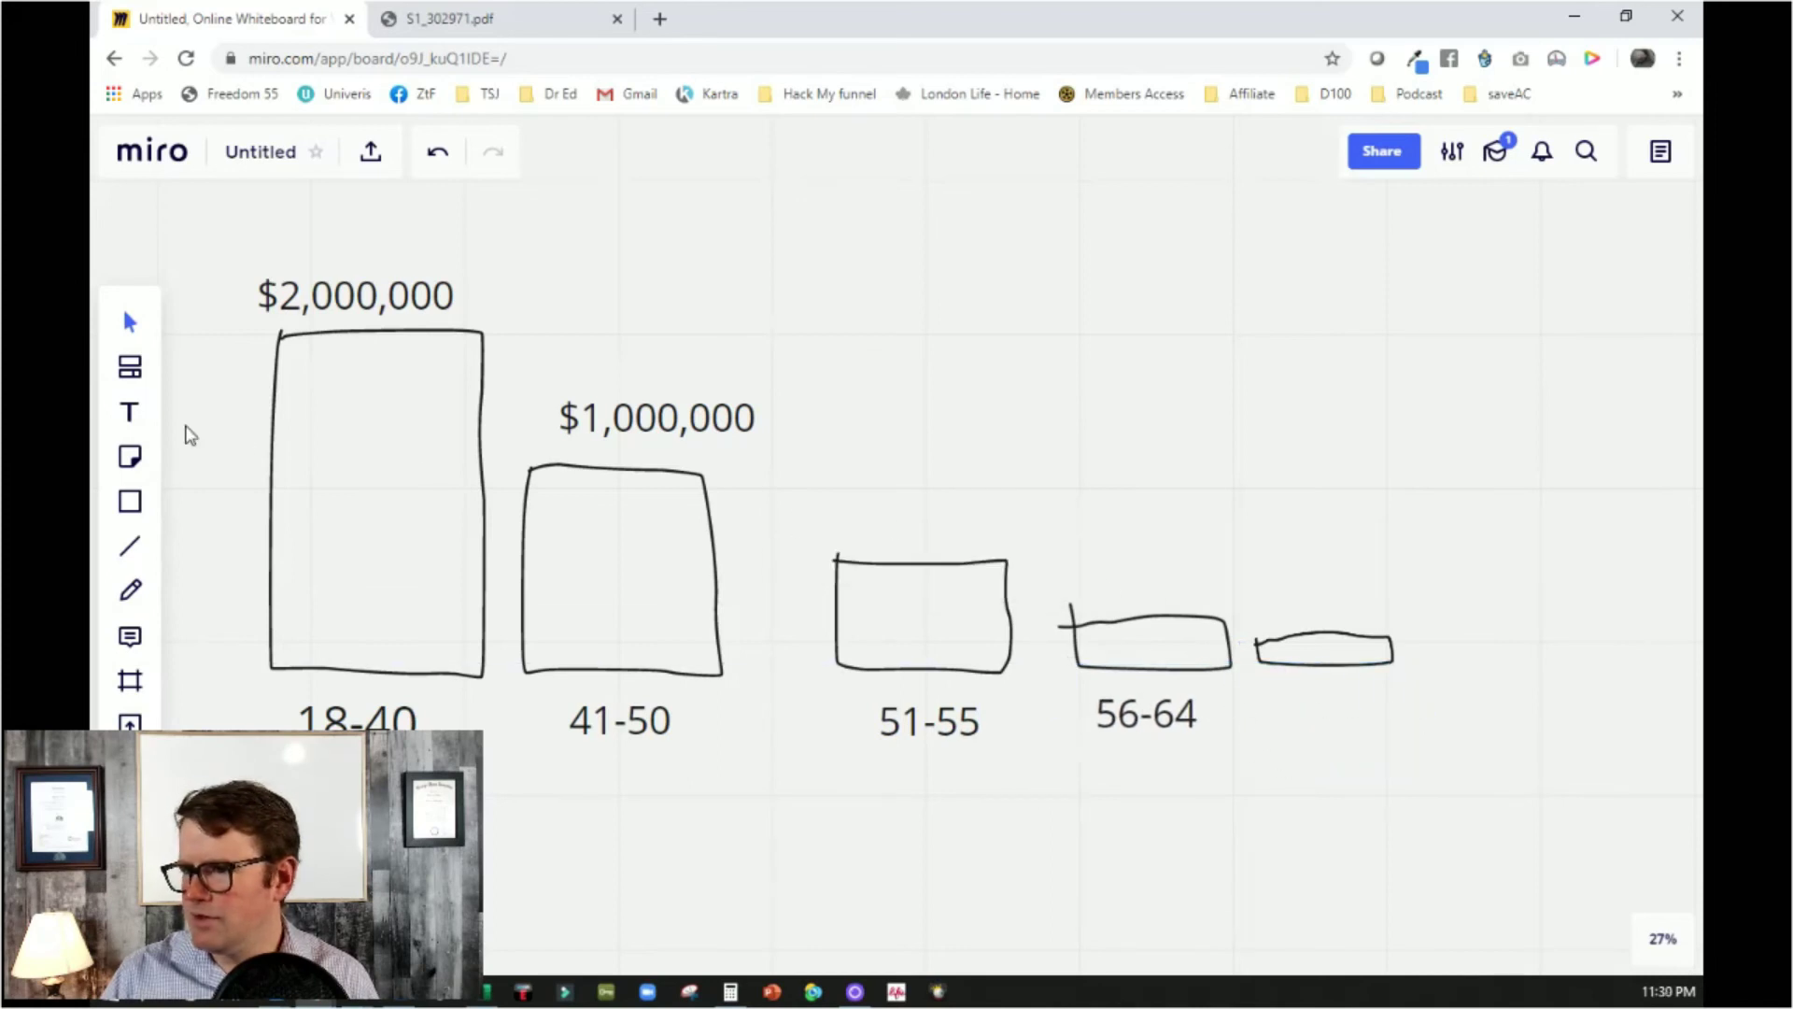
Add $500,000 above the 51-55 bar and $100,000 above the 56-64 bar
{"action": "left_click", "coordinate": [130, 412]}
{"action": "left_click", "coordinate": [845, 510]}
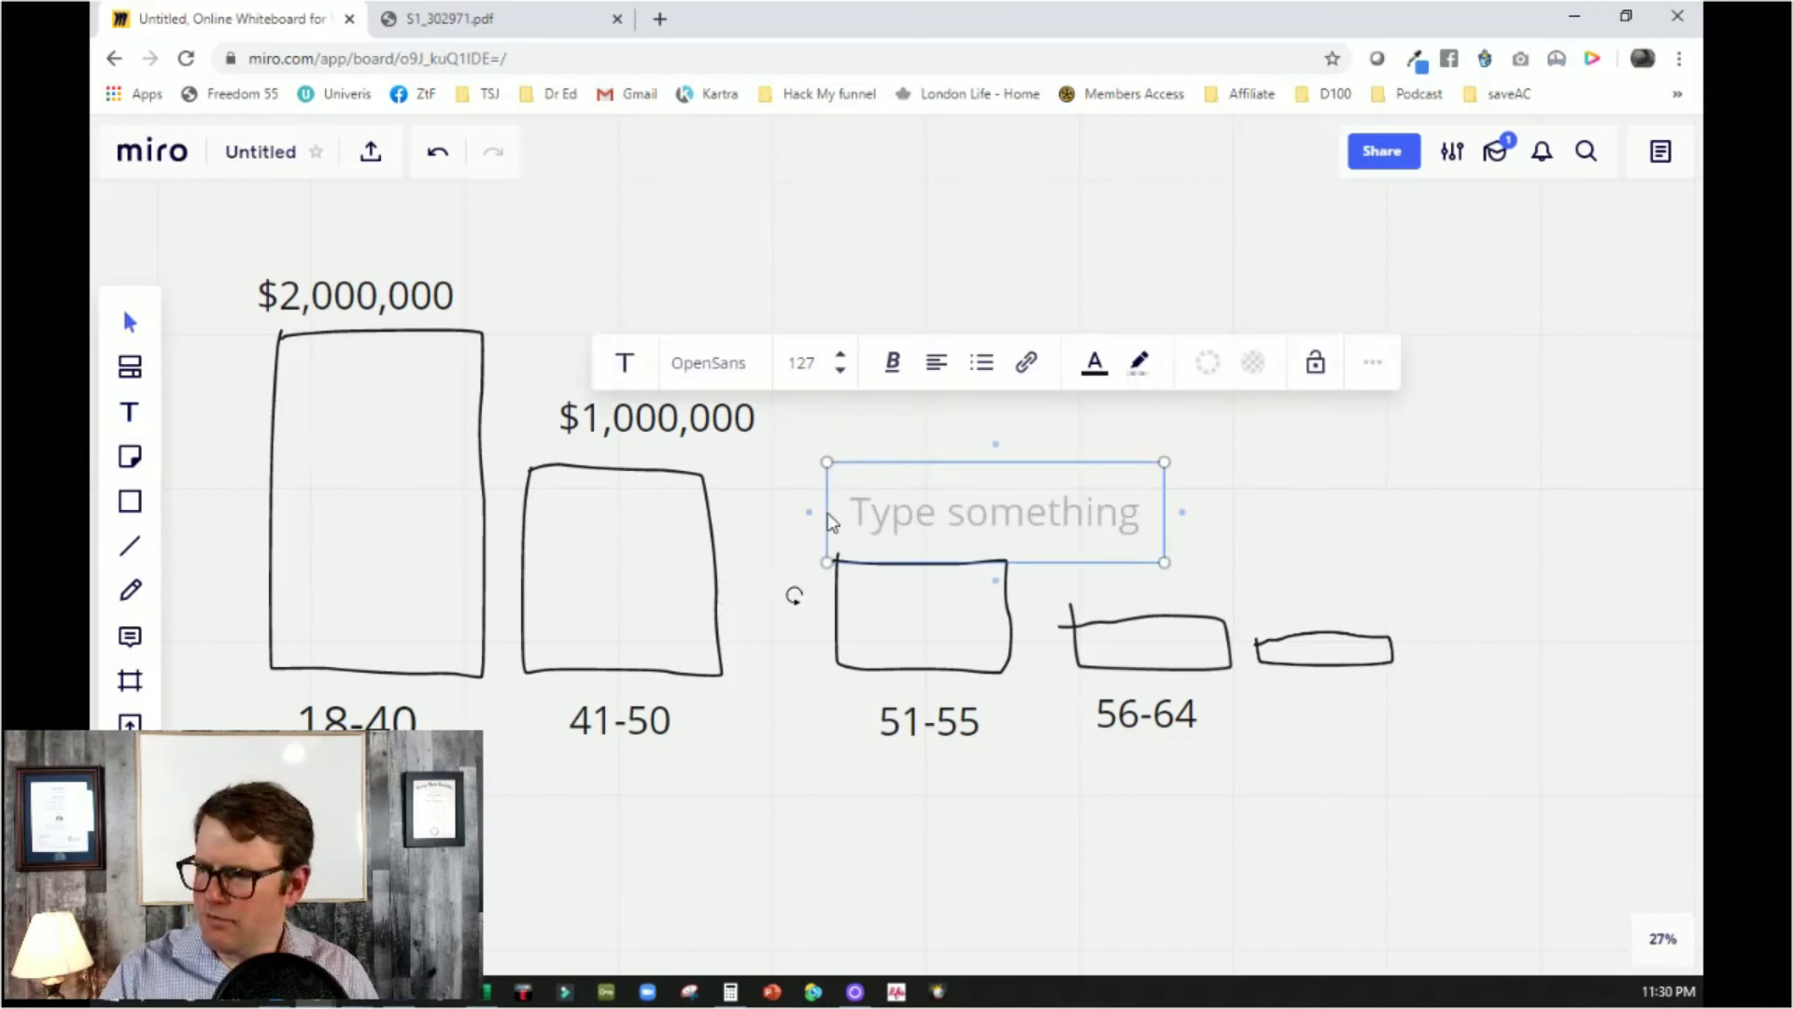
{"action": "type", "text": "$500"}
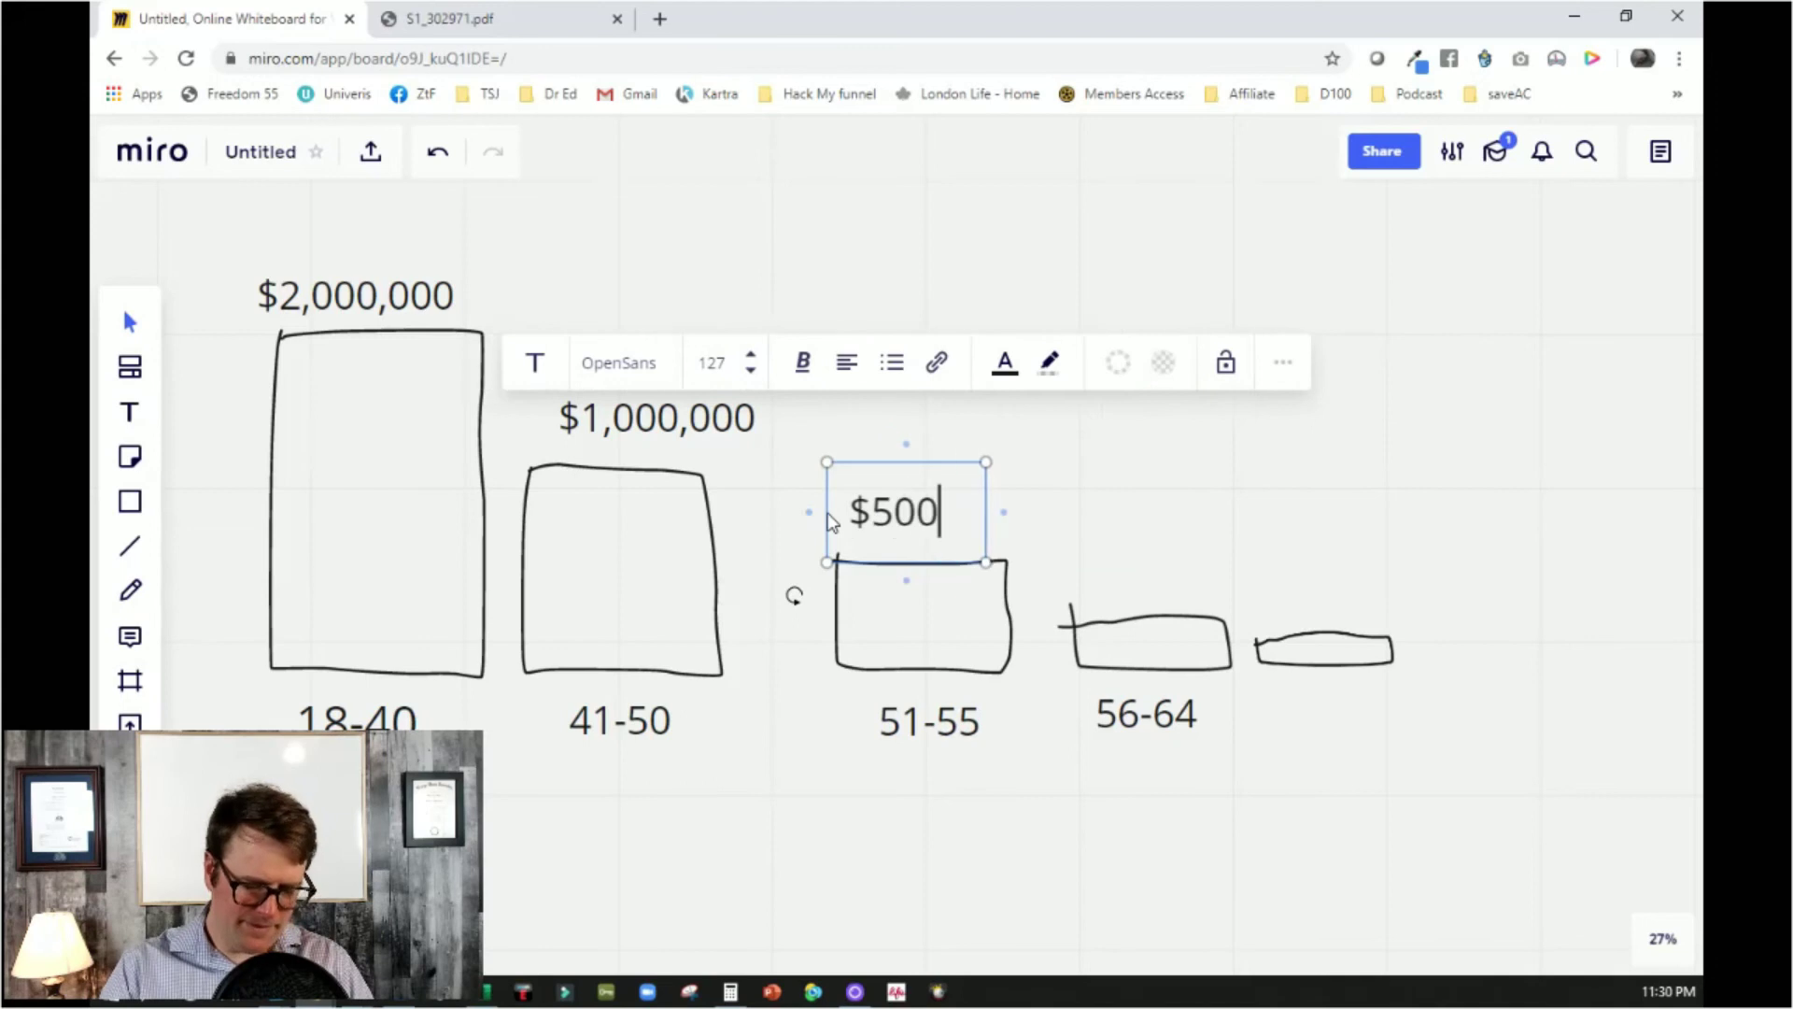
{"action": "type", "text": ",000"}
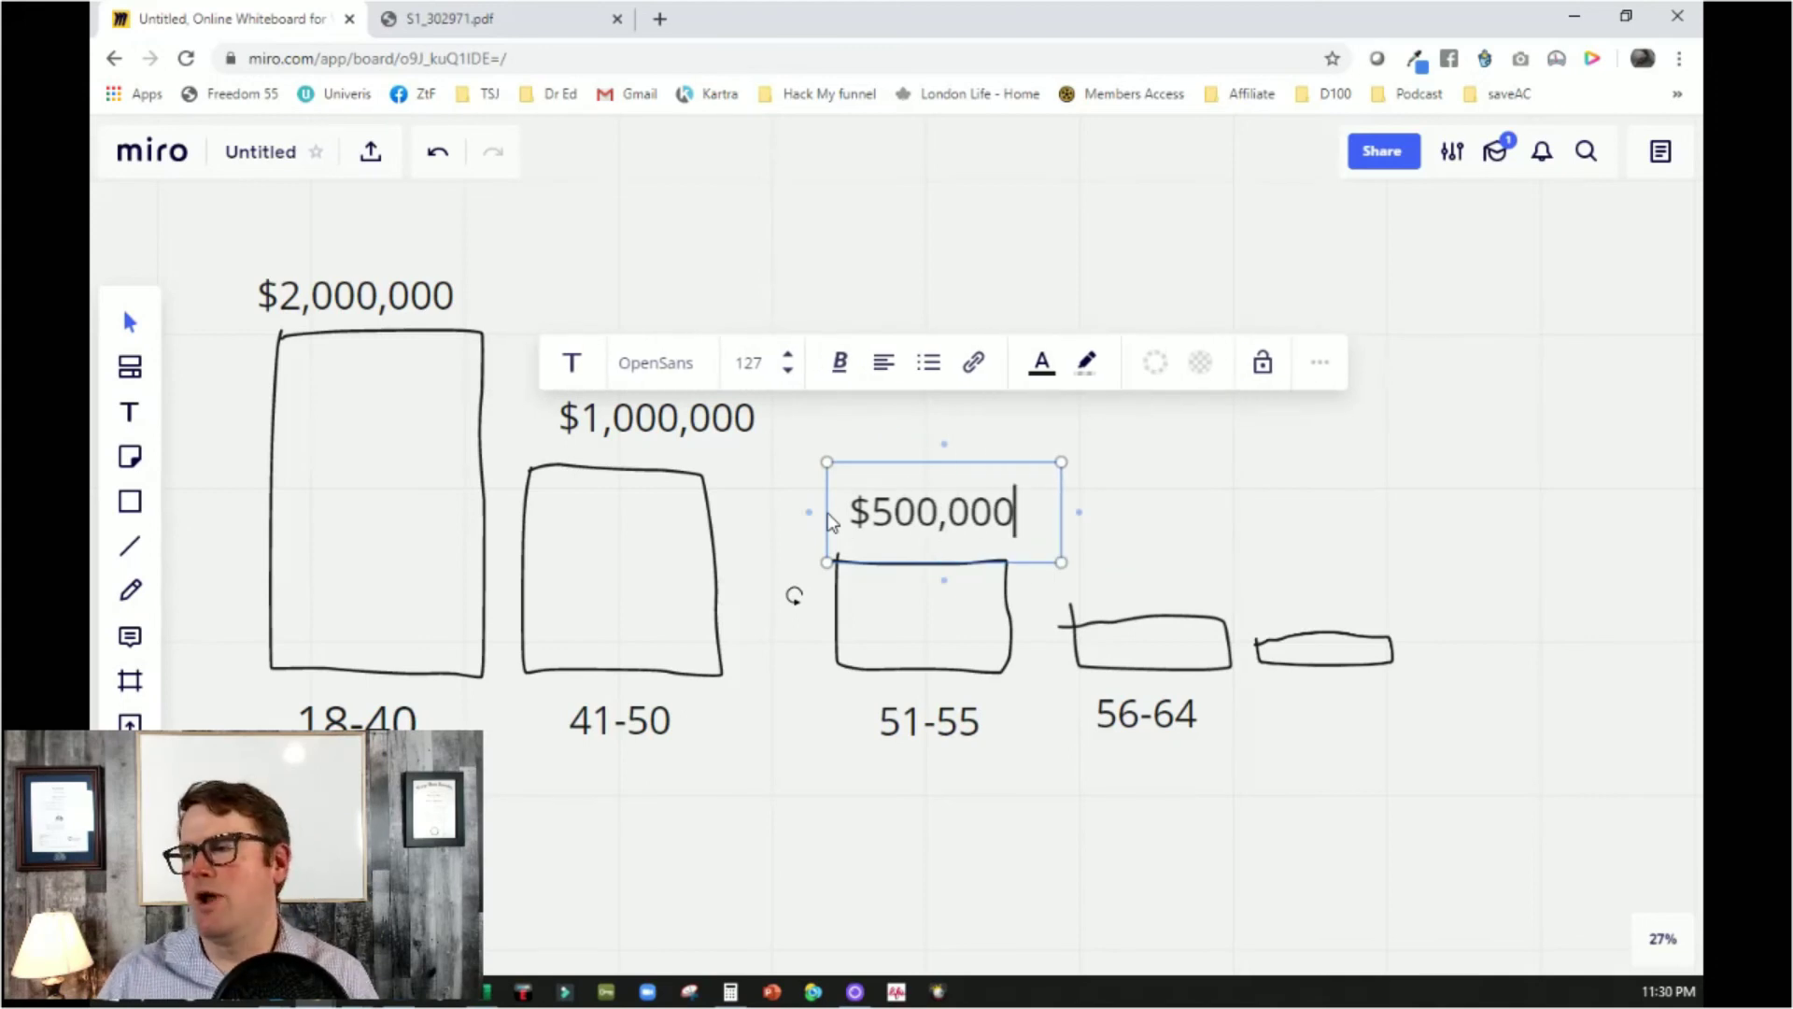
{"action": "left_click", "coordinate": [1134, 809]}
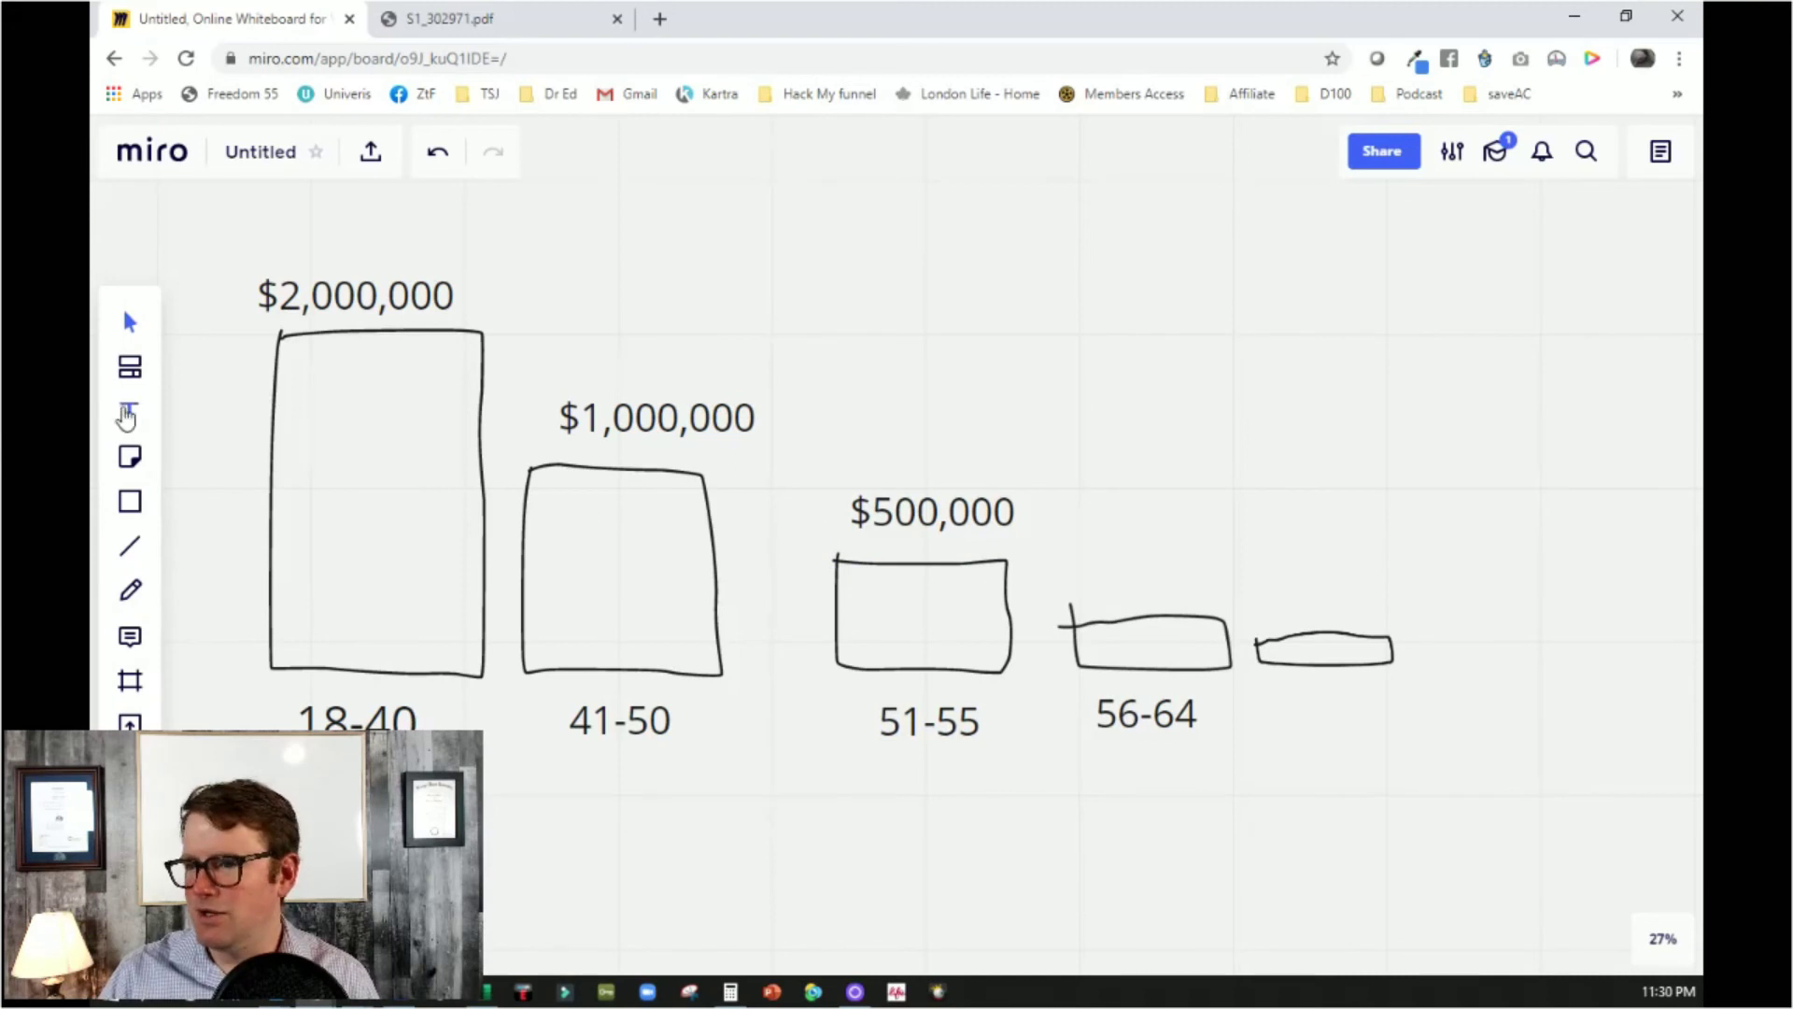
{"action": "left_click", "coordinate": [130, 411]}
{"action": "left_click", "coordinate": [1085, 581]}
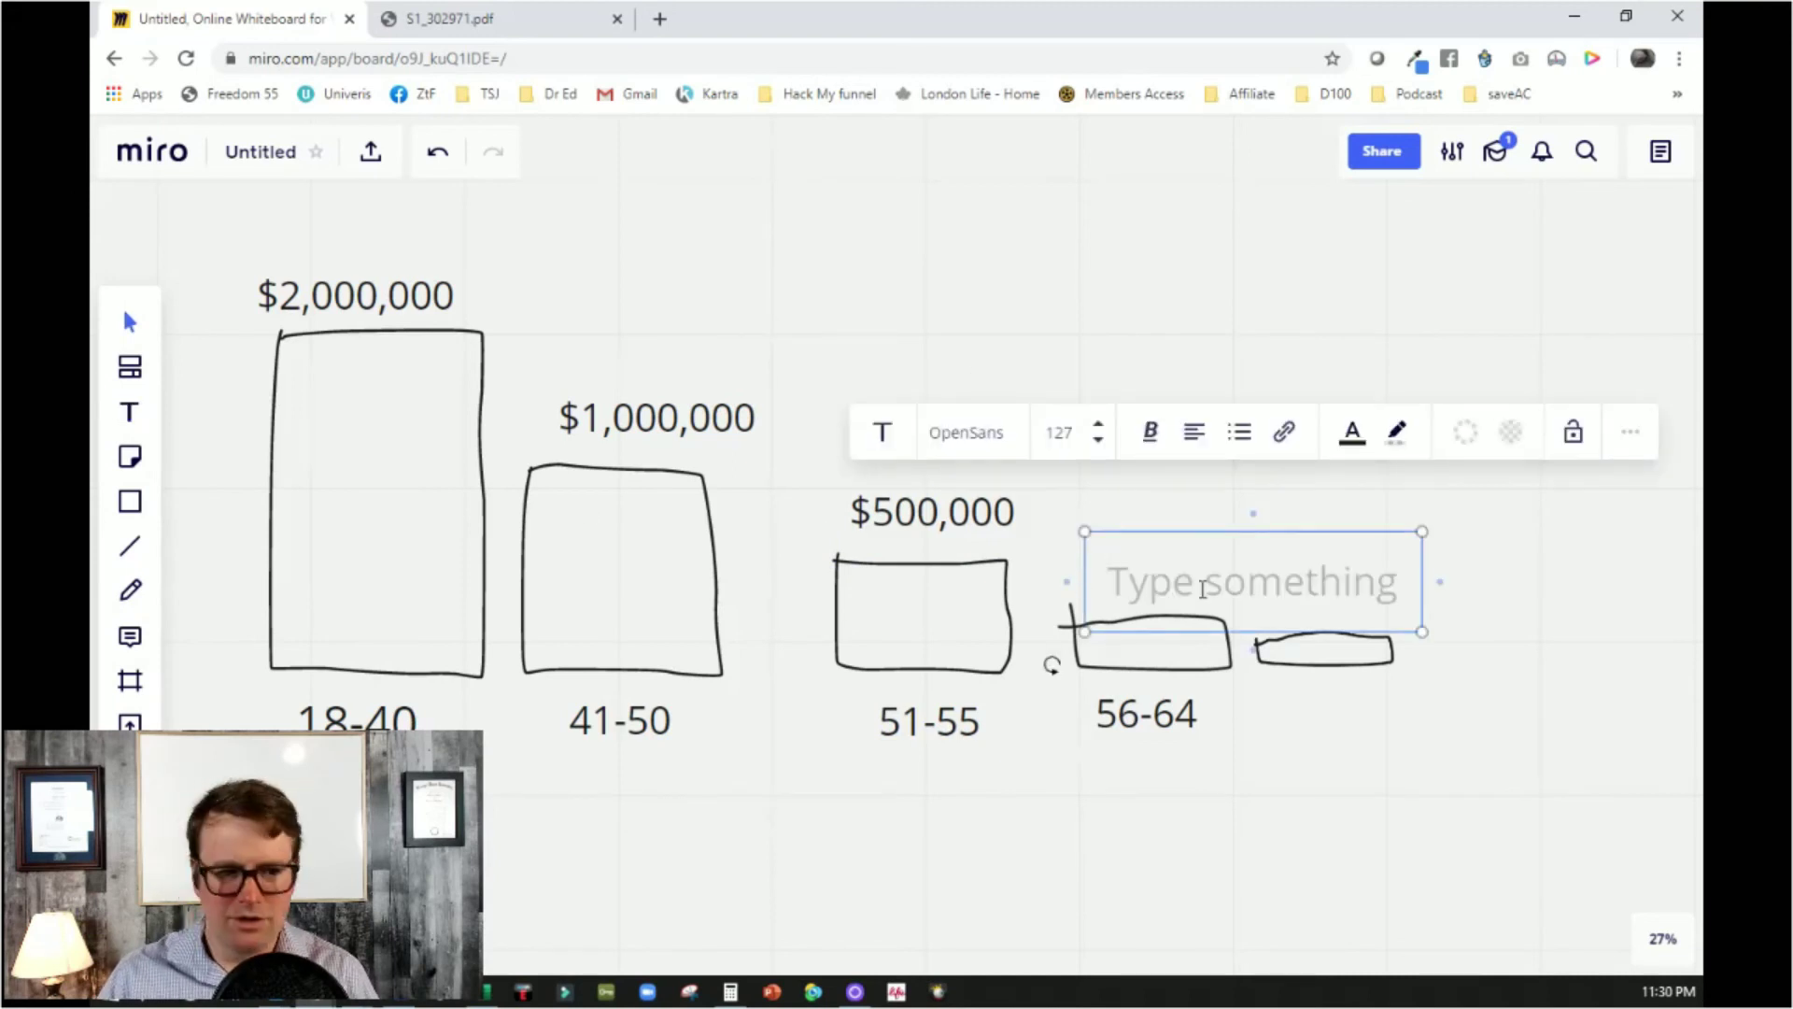
{"action": "type", "text": "$"}
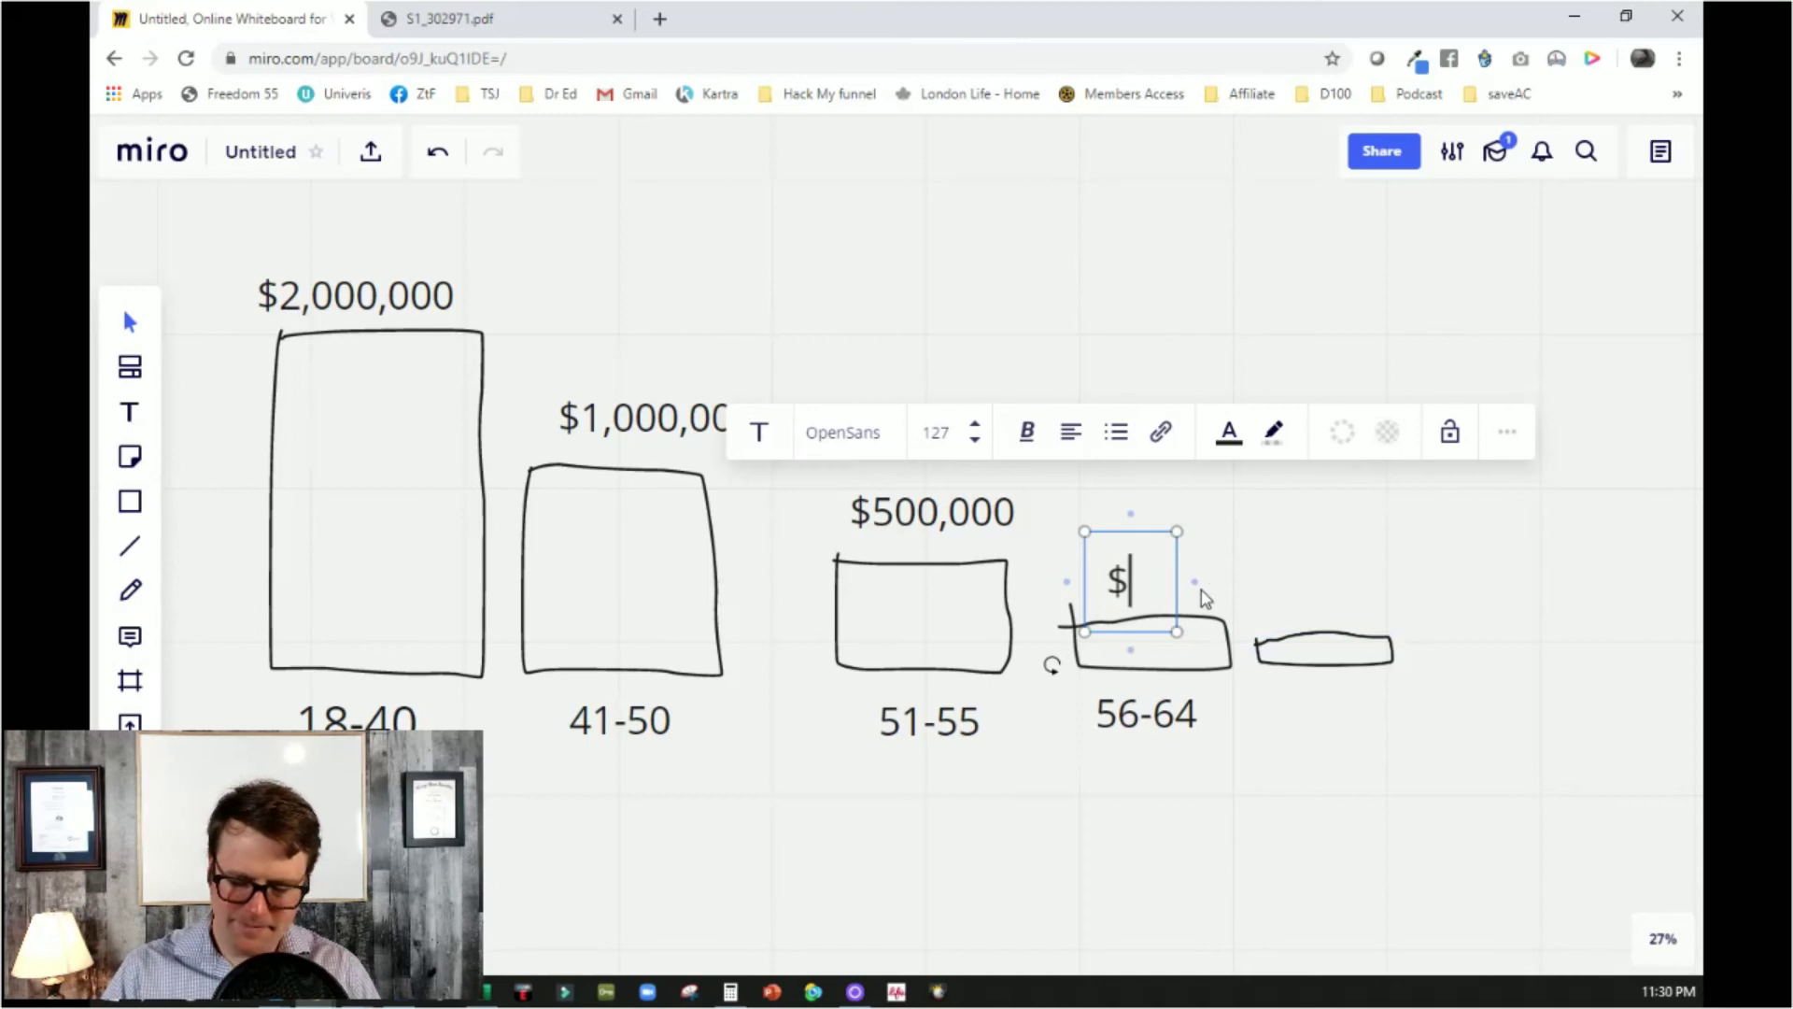
{"action": "type", "text": "100,000"}
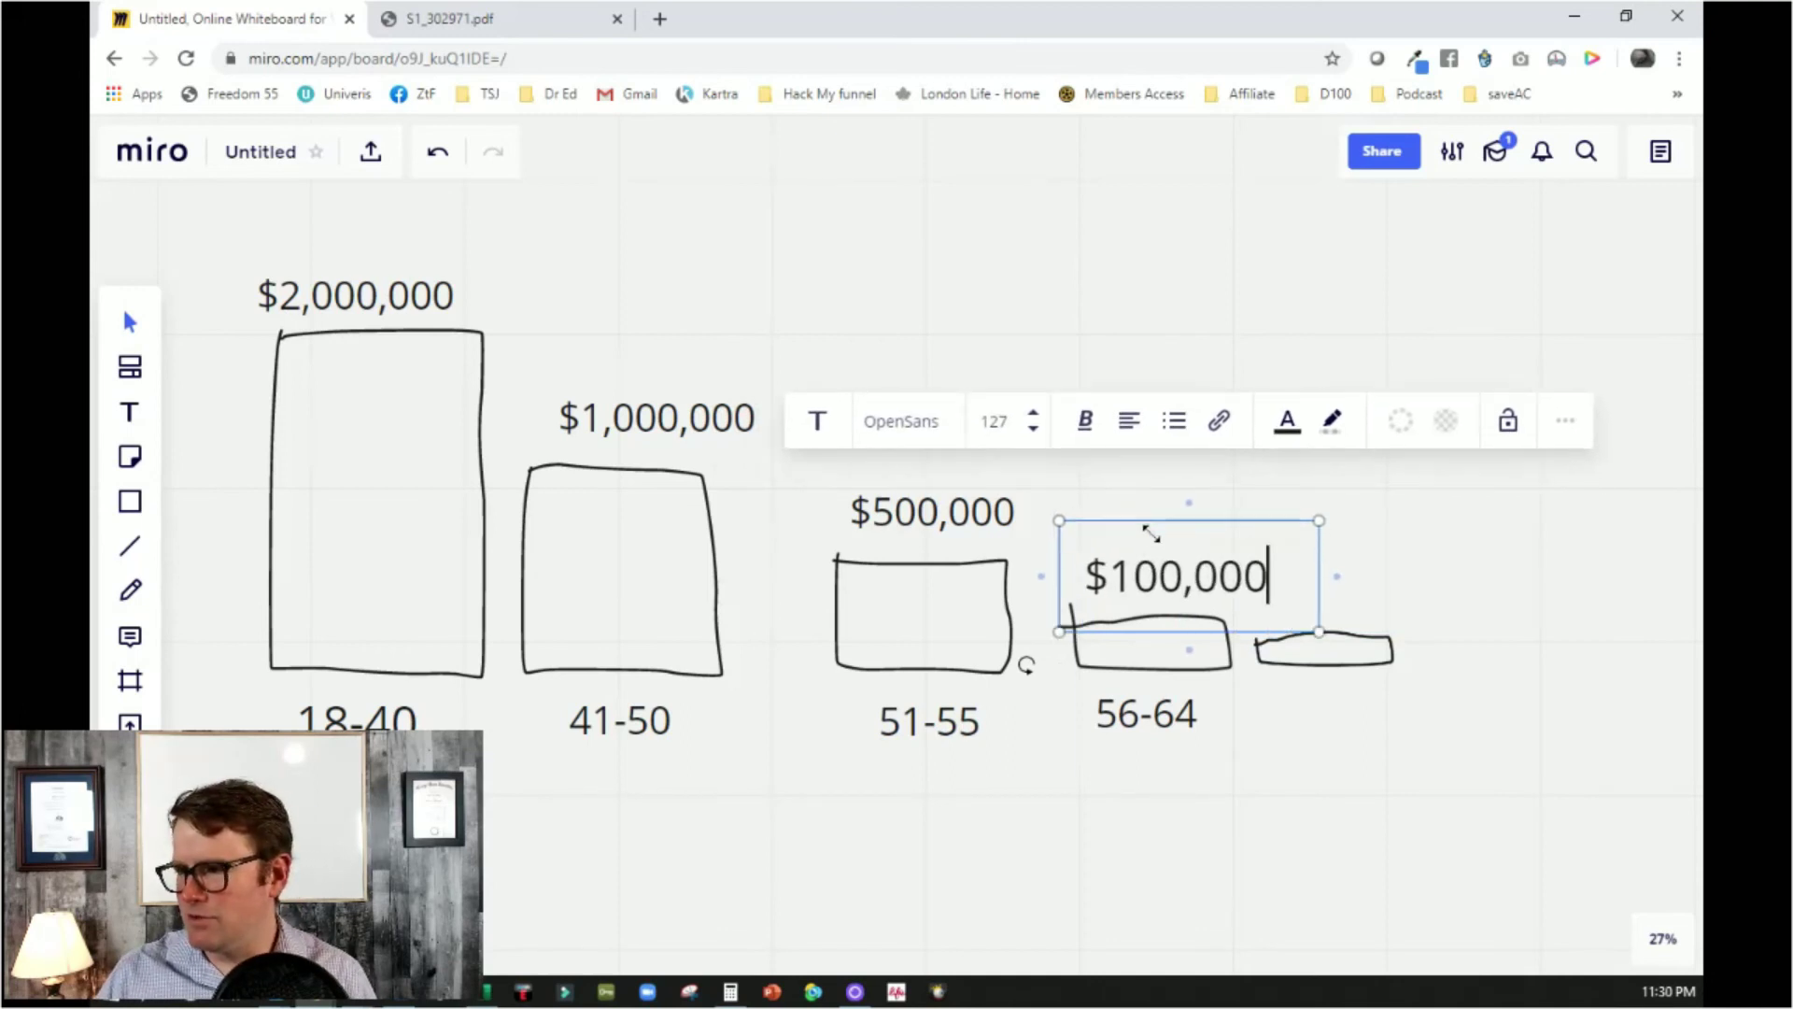
{"action": "left_click", "coordinate": [1487, 682]}
{"action": "left_click_drag", "start_coordinate": [1200, 575], "coordinate": [1175, 581]}
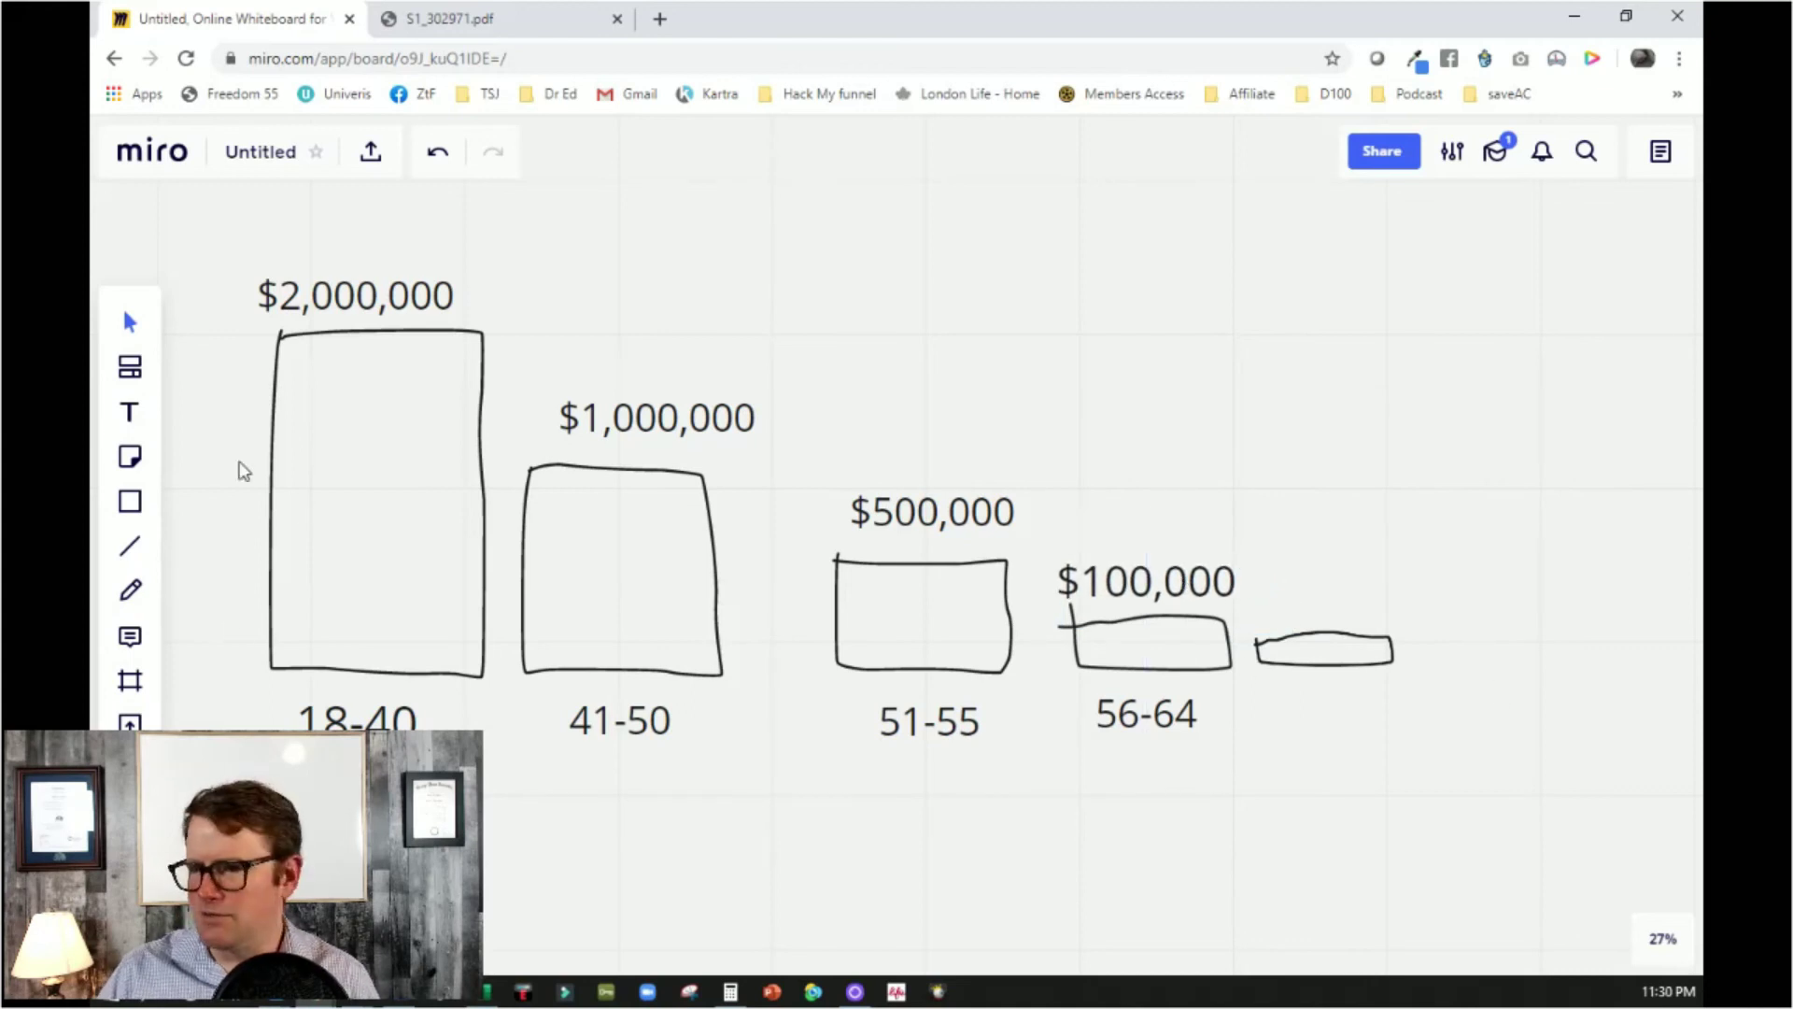
Place $50,000 above the smallest bar
{"action": "left_click", "coordinate": [131, 412]}
{"action": "left_click", "coordinate": [1288, 602]}
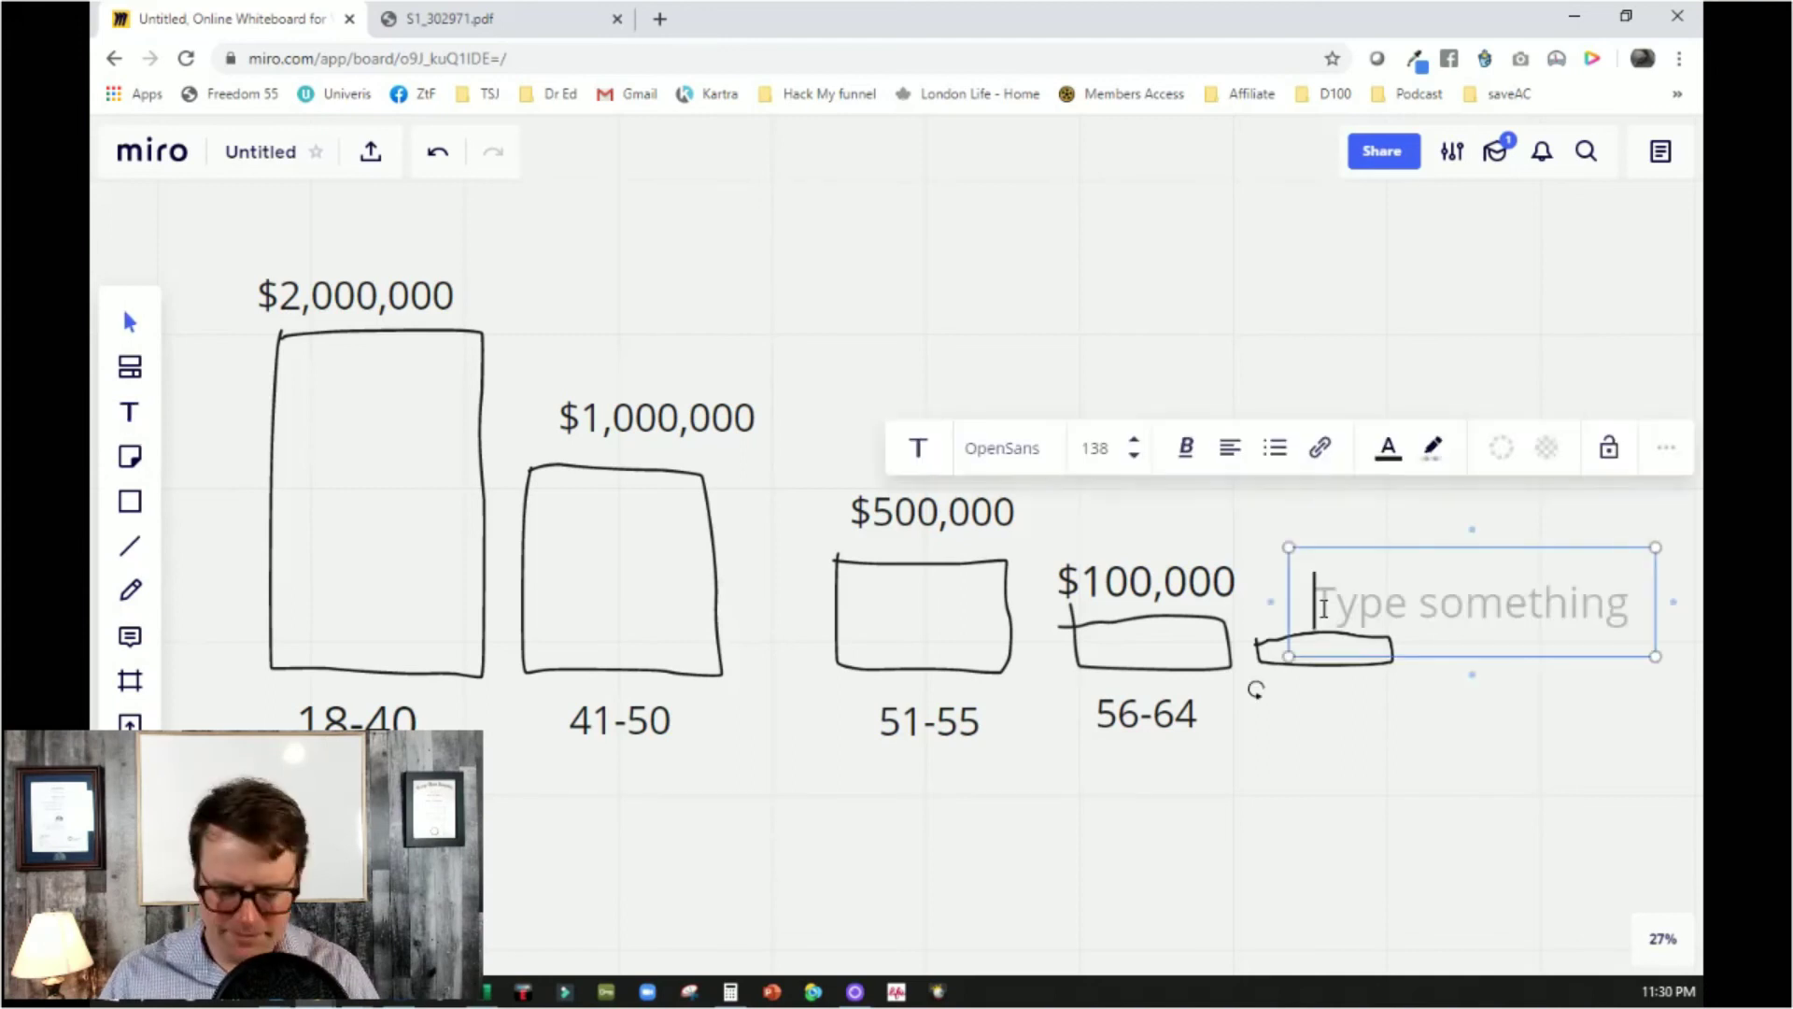
{"action": "type", "text": "$50"}
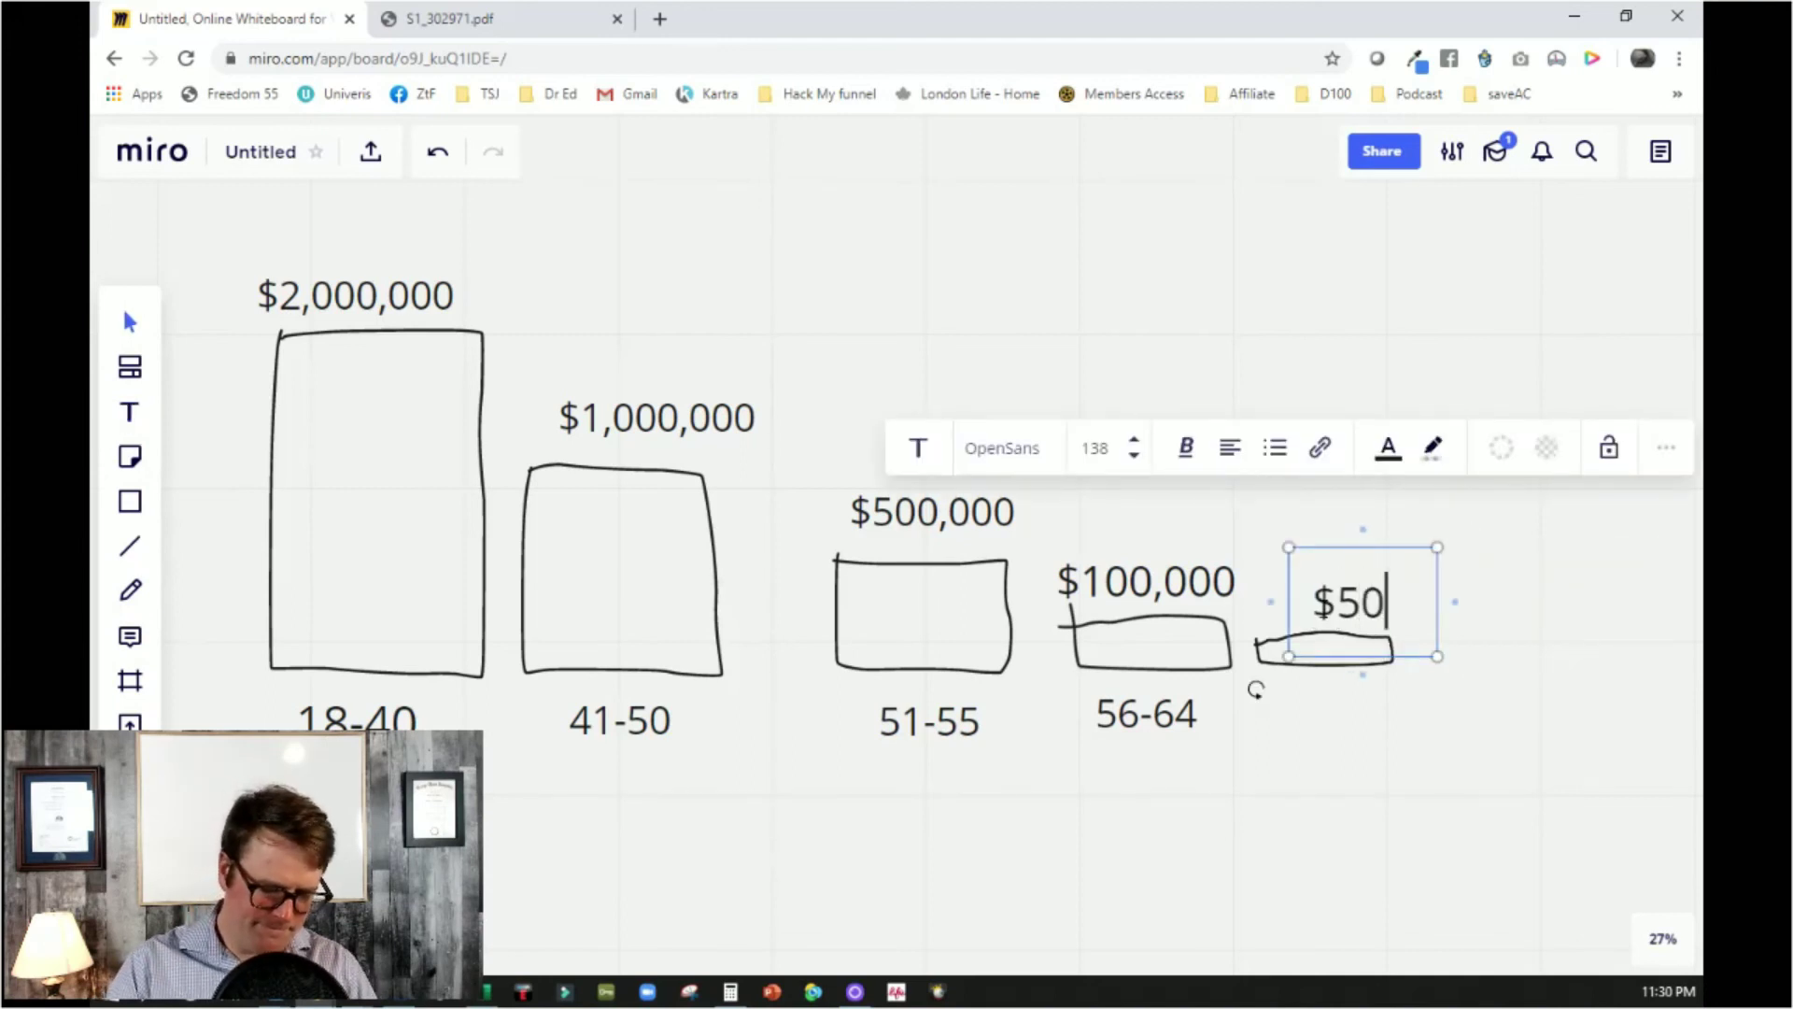
{"action": "type", "text": ",000"}
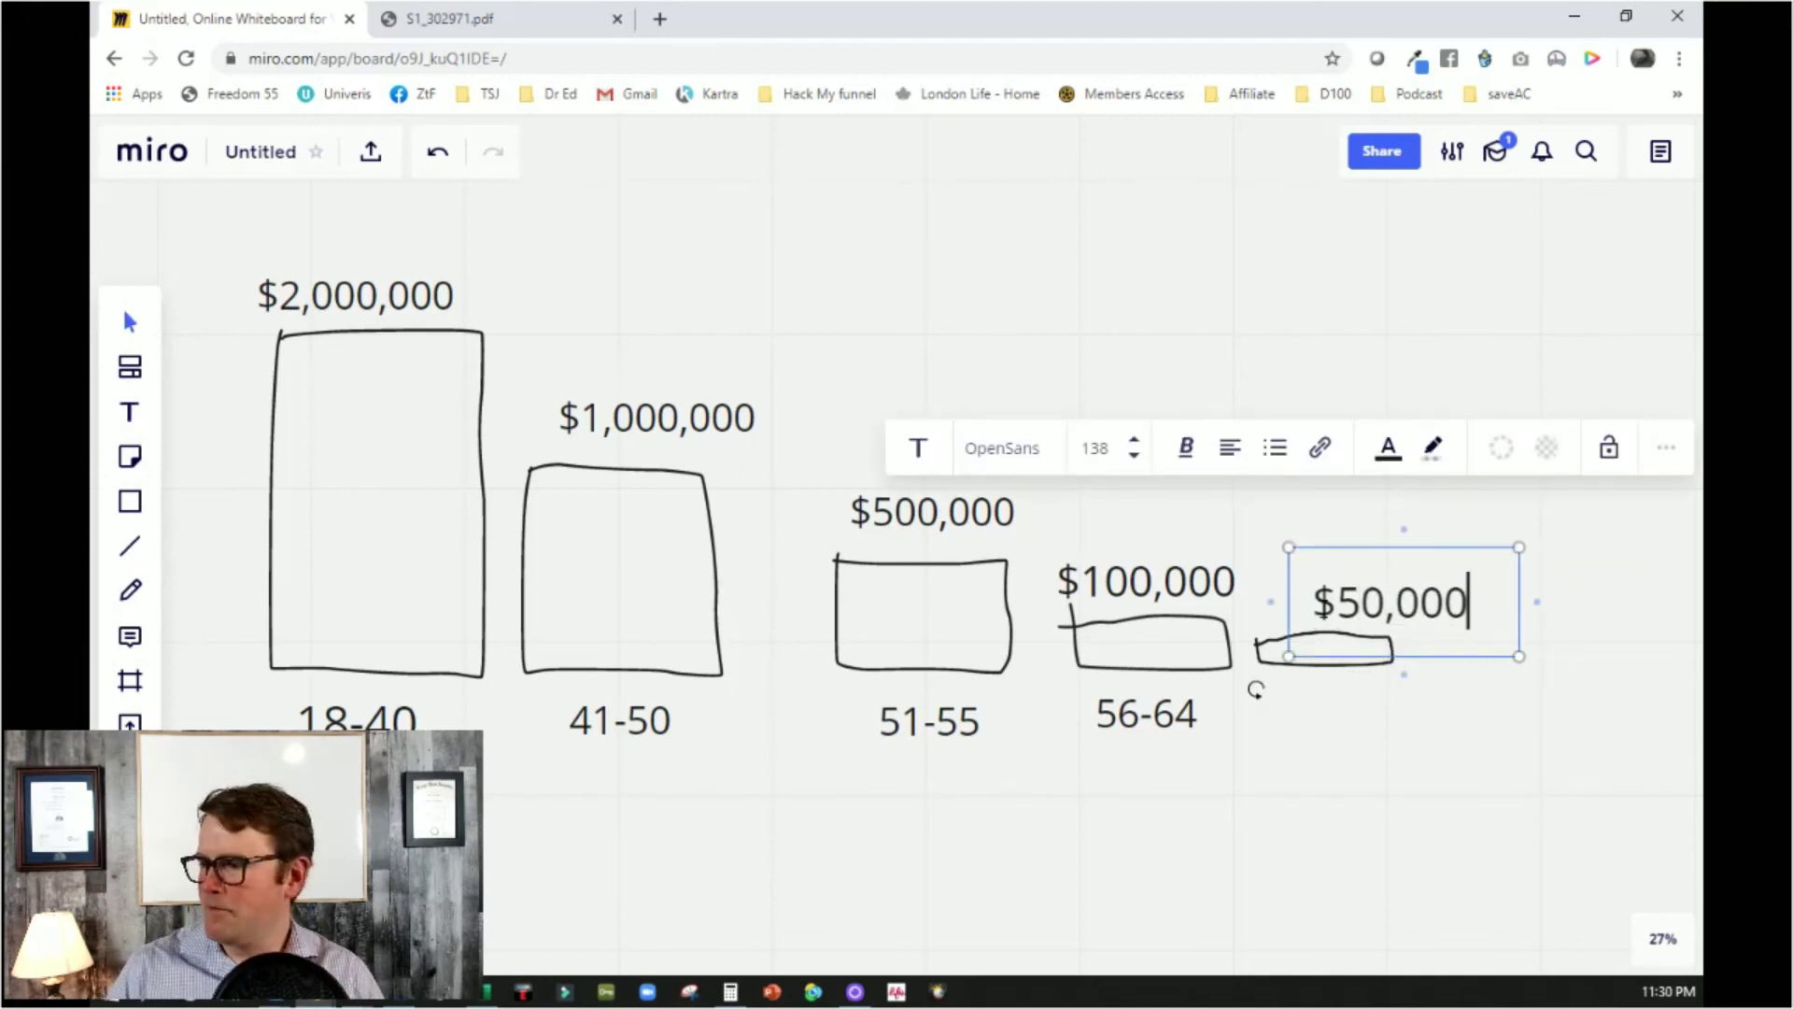
{"action": "left_click", "coordinate": [1401, 817]}
{"action": "left_click", "coordinate": [1381, 608]}
{"action": "left_click_drag", "start_coordinate": [1383, 607], "coordinate": [1345, 602]}
{"action": "left_click", "coordinate": [1350, 726]}
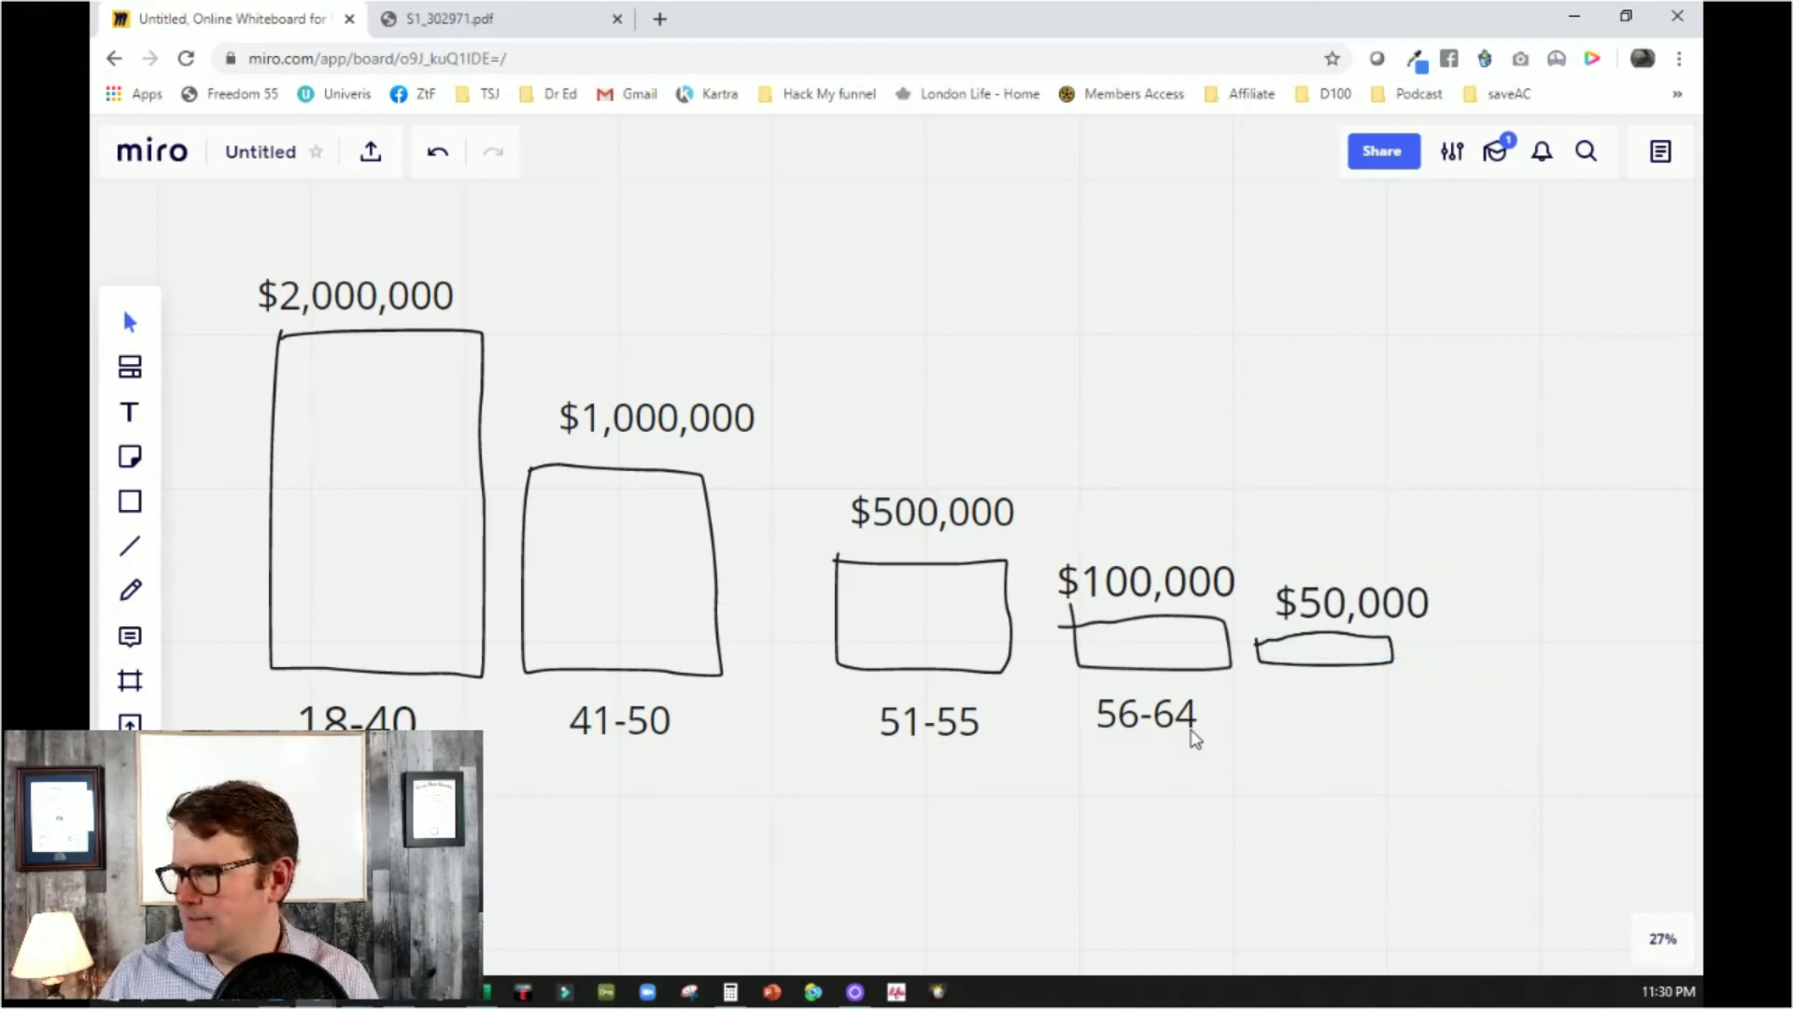
Label the smallest bar 65+ just beneath it
{"action": "left_click", "coordinate": [130, 412]}
{"action": "left_click", "coordinate": [1274, 774]}
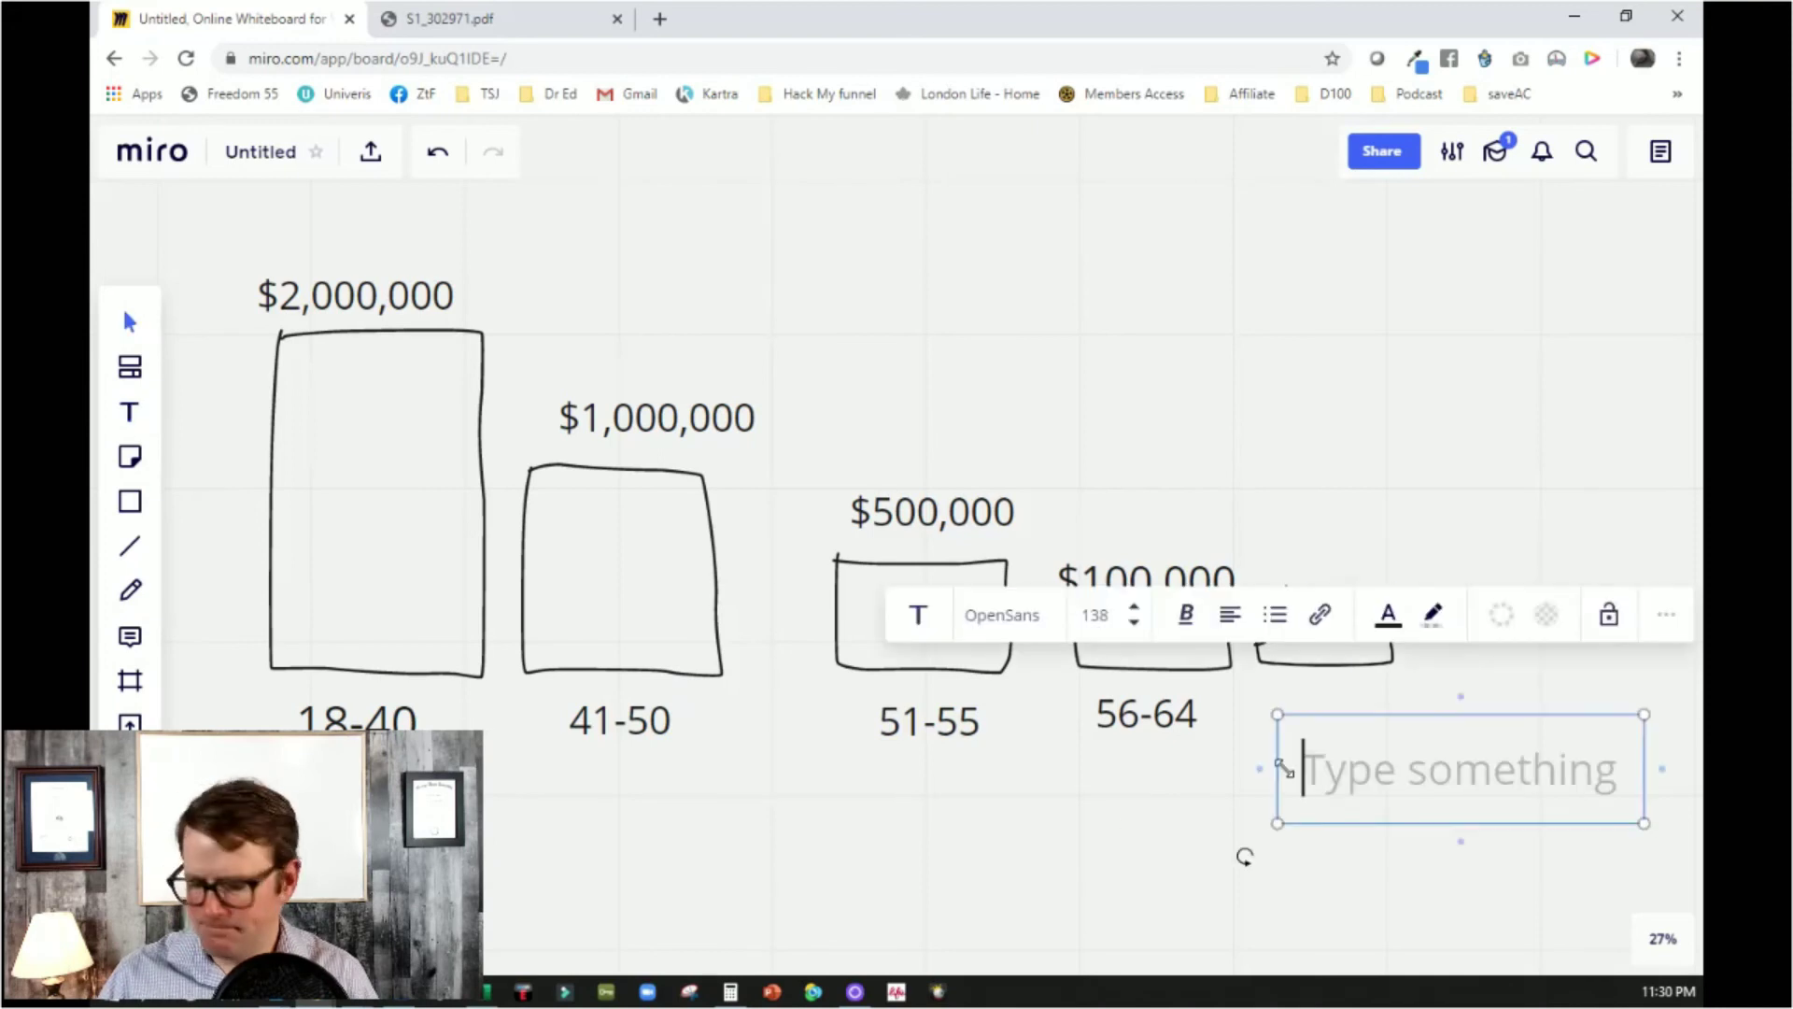
{"action": "type", "text": "65"}
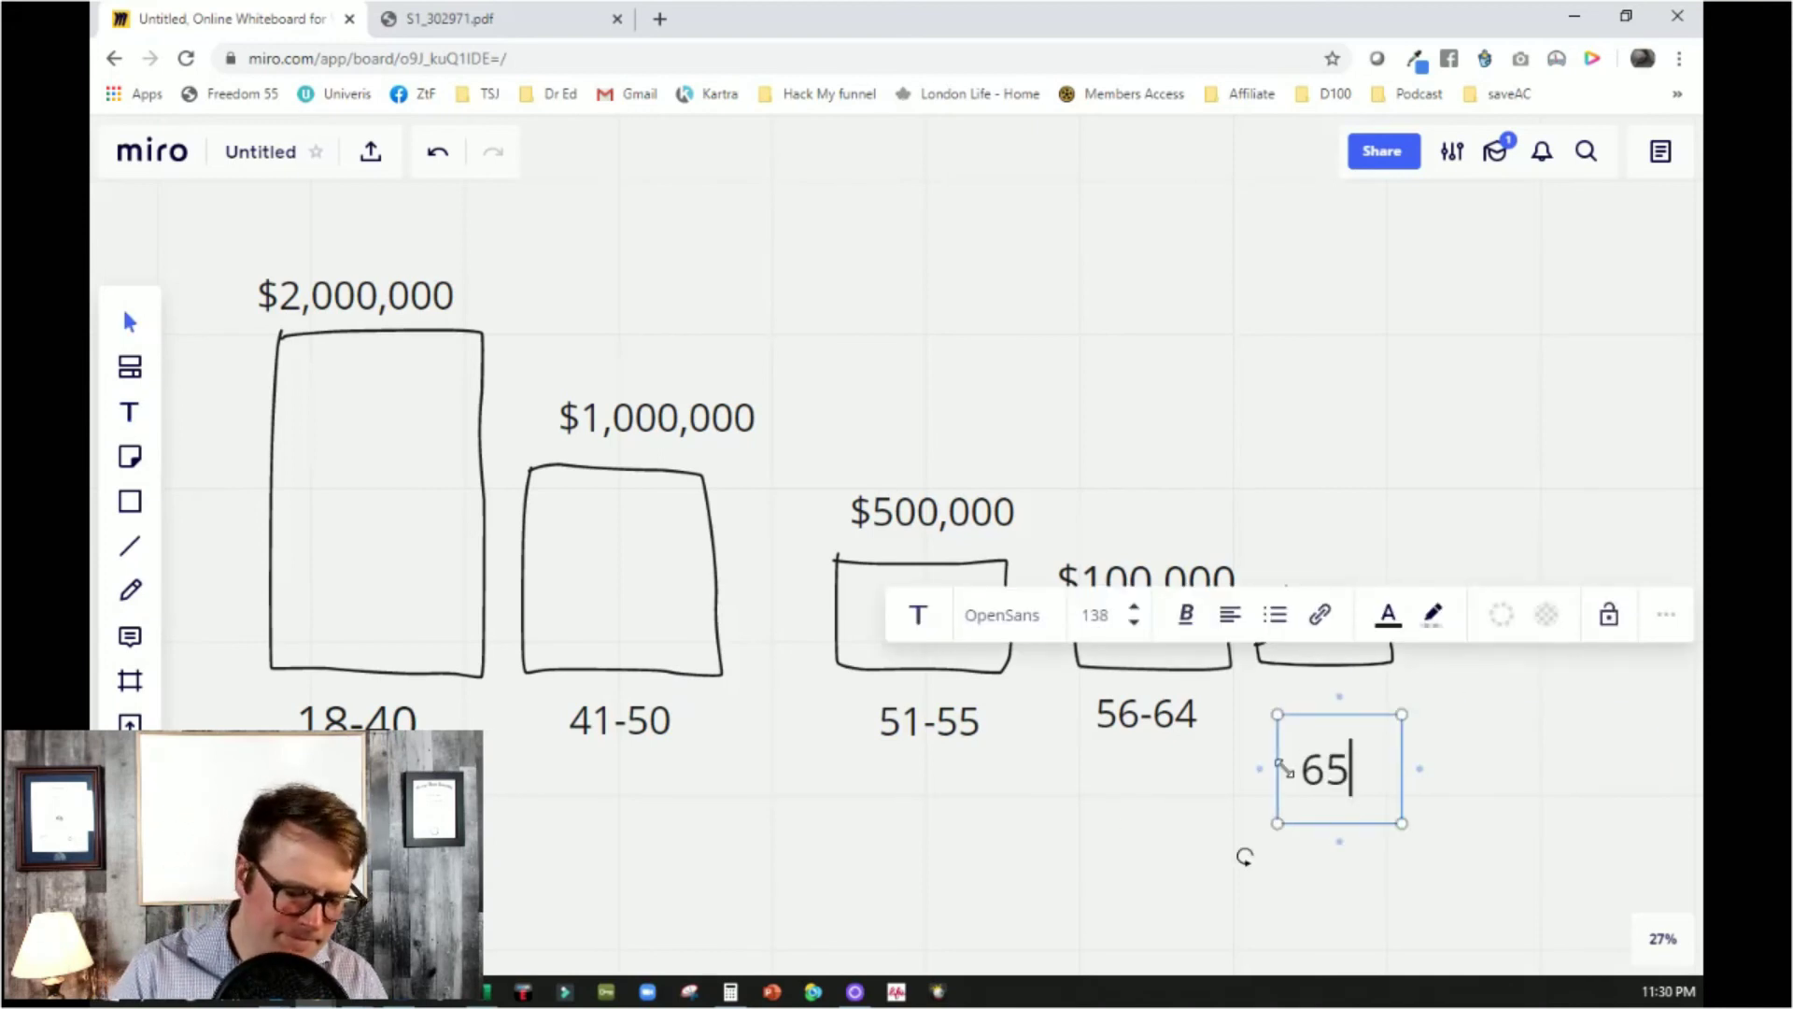
{"action": "type", "text": "+"}
{"action": "scroll", "coordinate": [1281, 800], "scroll_direction": "up", "scroll_amount": 1}
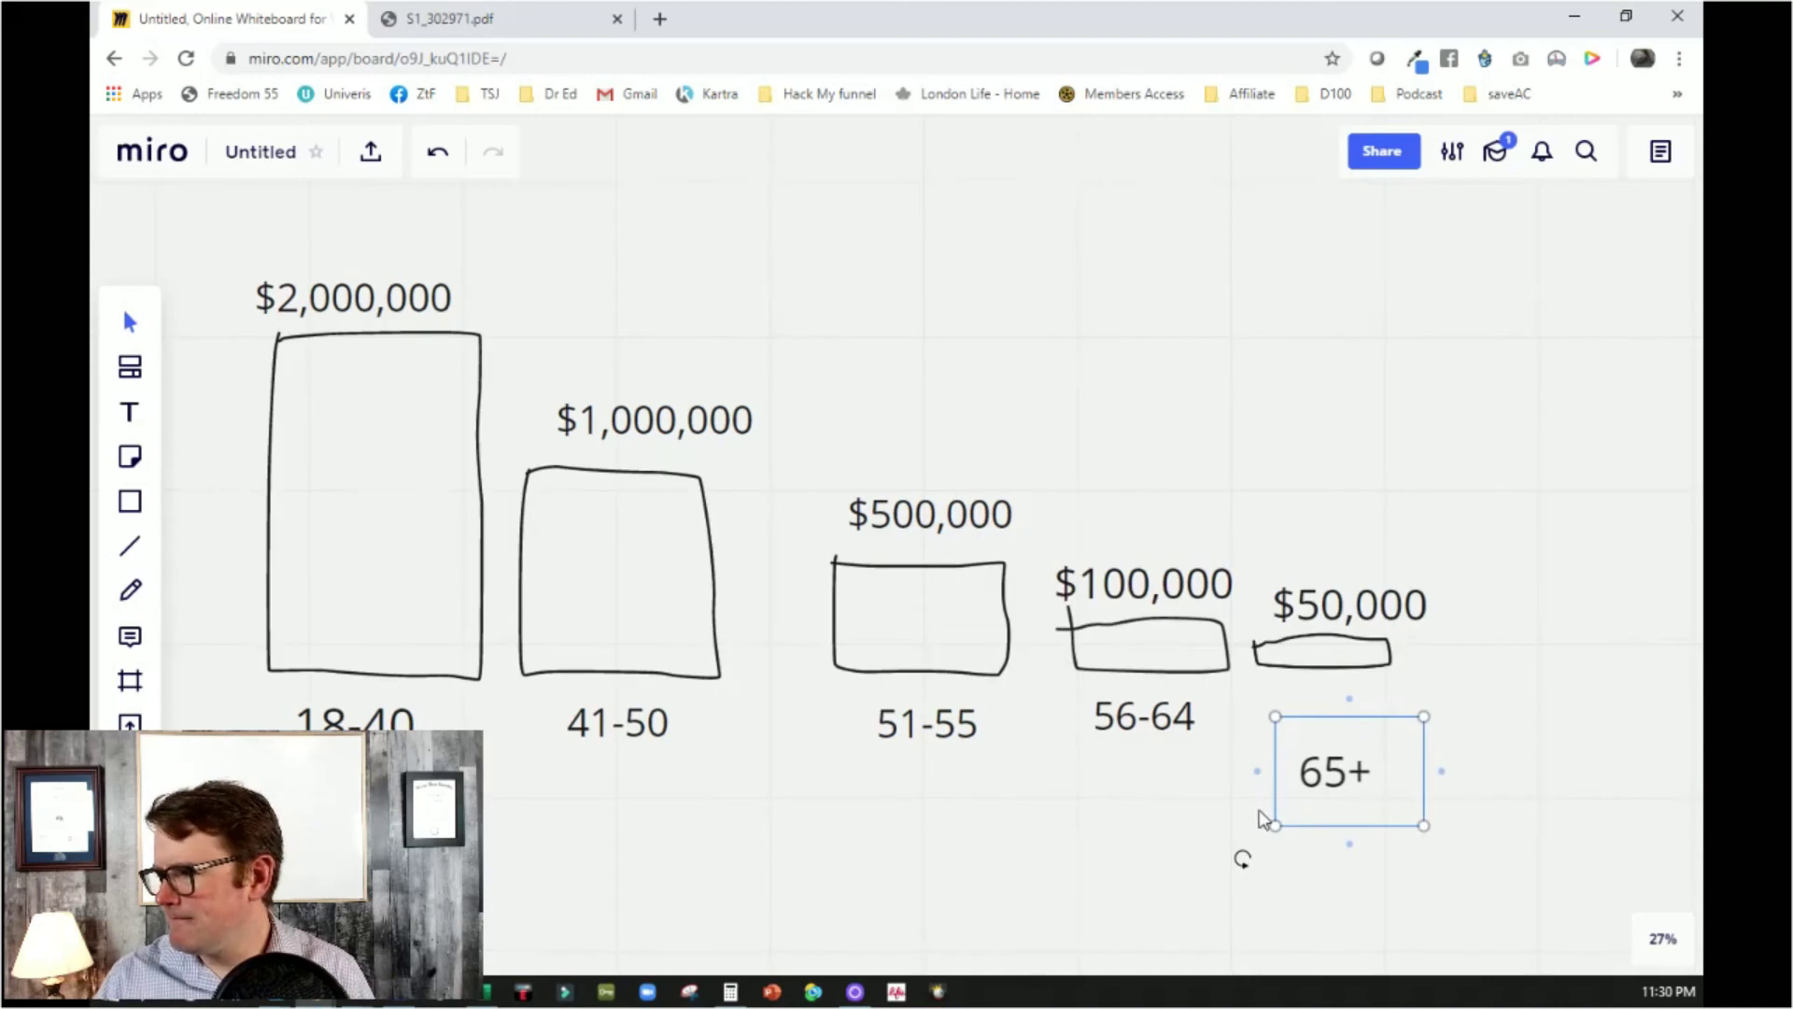
{"action": "scroll", "coordinate": [1401, 840], "scroll_direction": "down", "scroll_amount": 1}
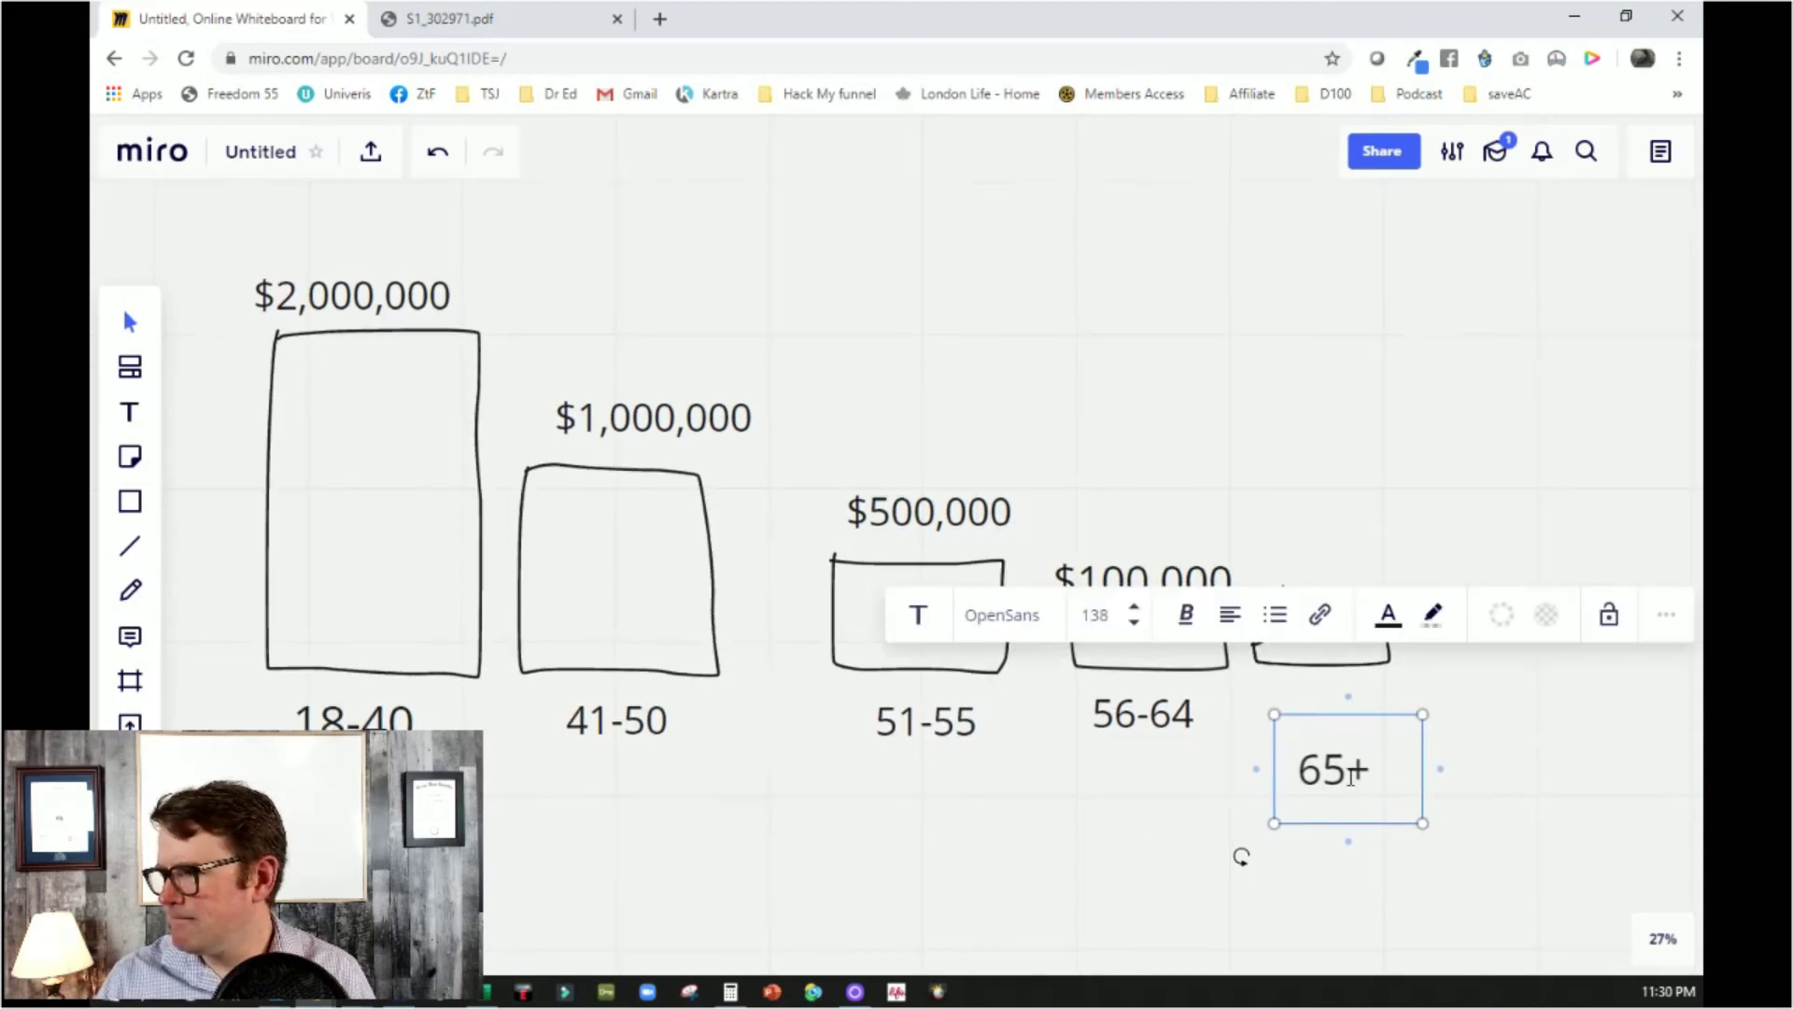
{"action": "left_click", "coordinate": [1544, 792]}
{"action": "left_click_drag", "start_coordinate": [1360, 768], "coordinate": [1345, 709]}
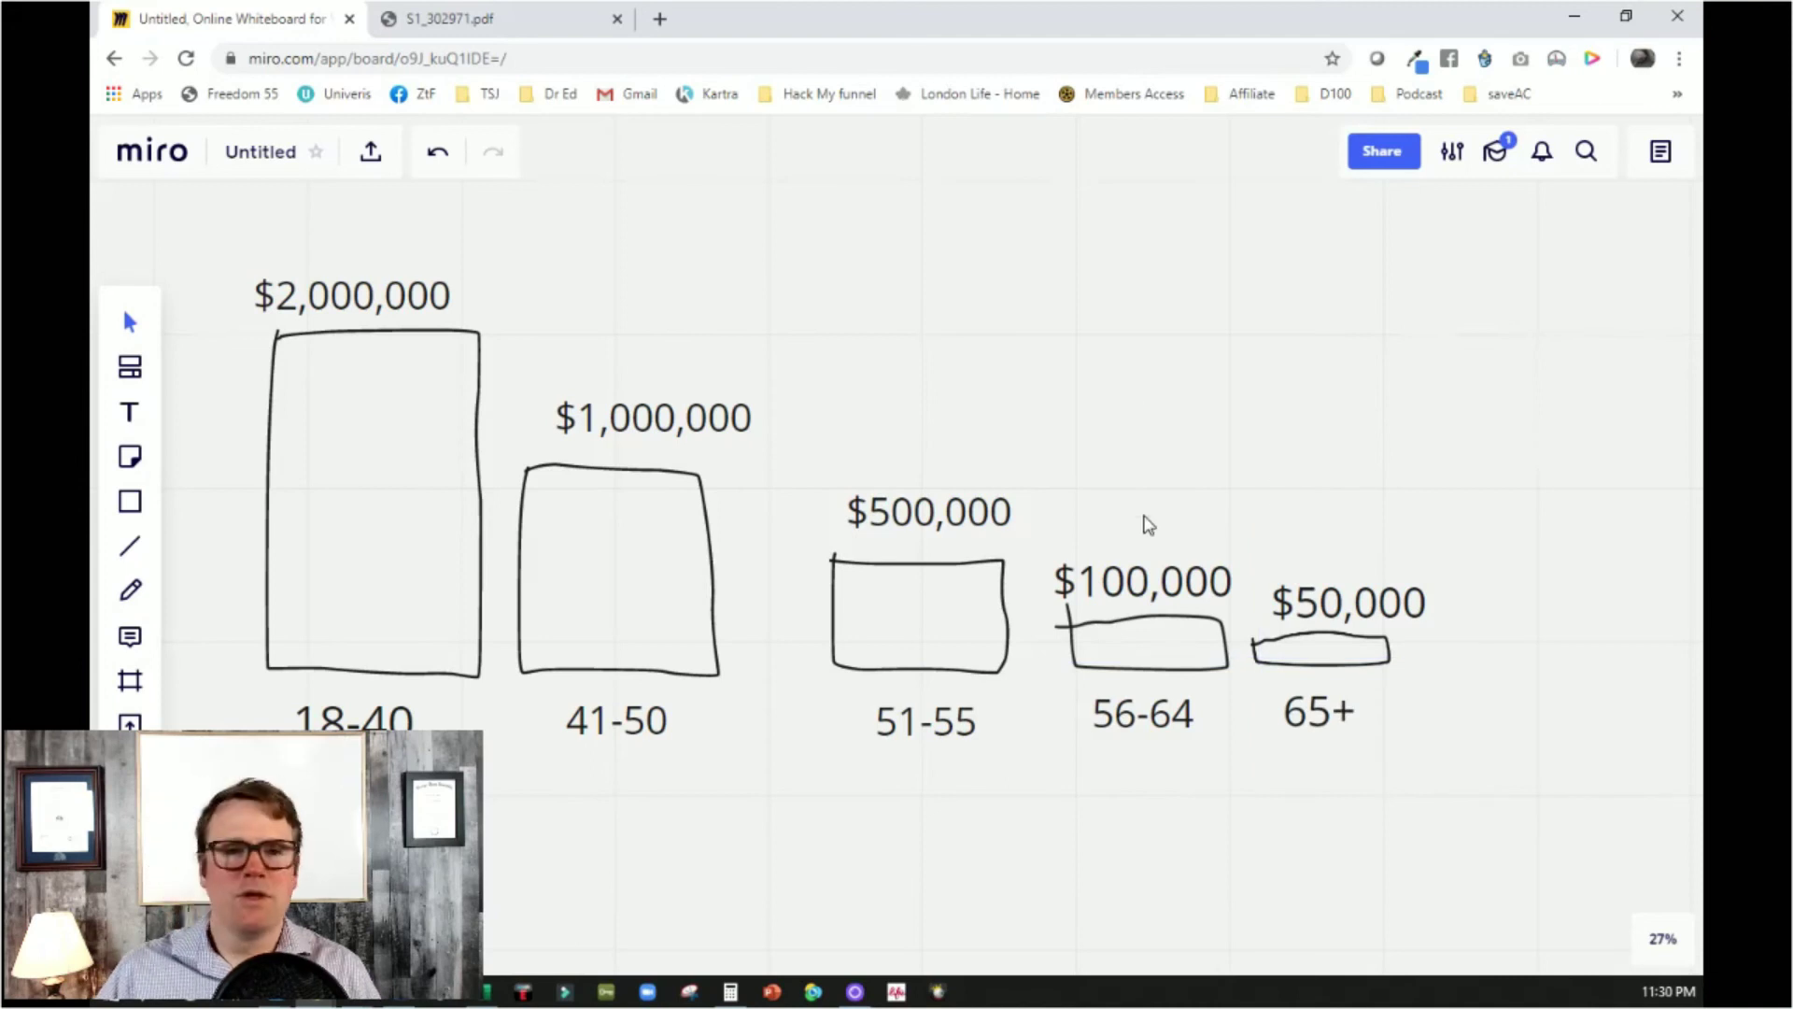
Zoom out and pan back to the Actually/Ideally table, placing a text box below $1,610,000
{"action": "scroll", "coordinate": [915, 513], "scroll_direction": "down", "scroll_amount": 3}
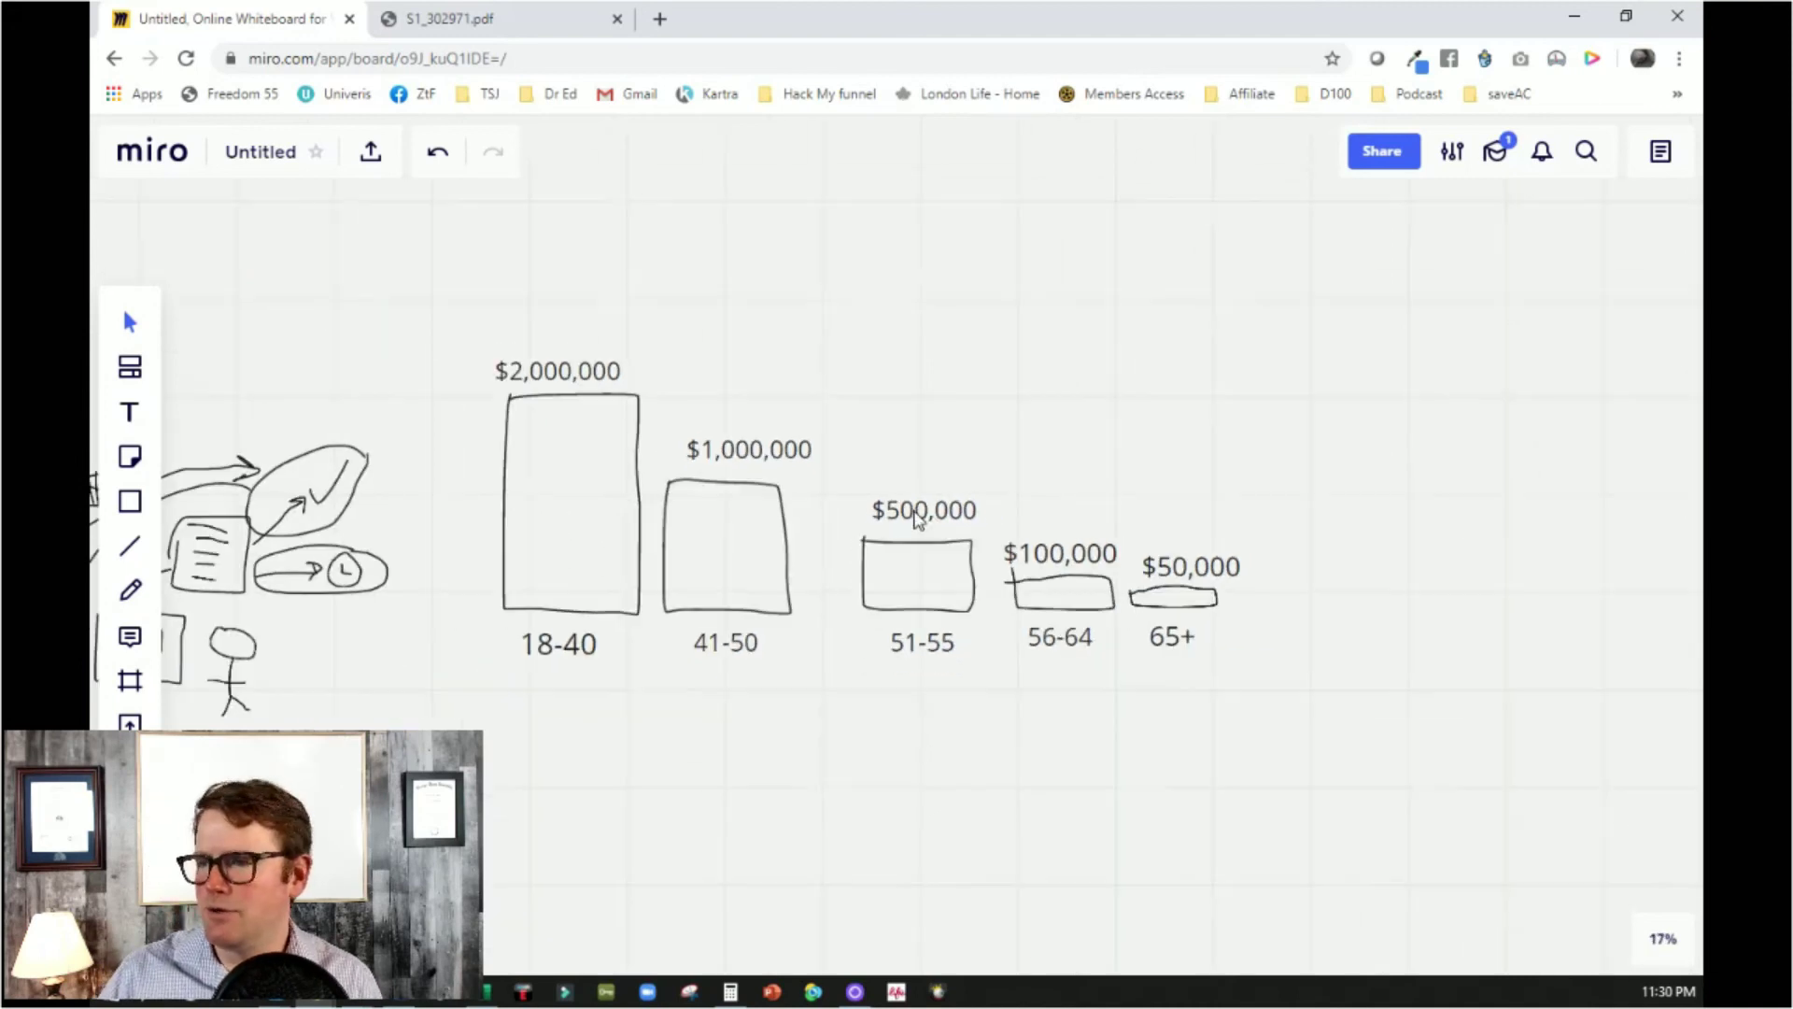
{"action": "left_click_drag", "start_coordinate": [533, 669], "coordinate": [981, 666]}
{"action": "scroll", "coordinate": [916, 704], "scroll_direction": "down", "scroll_amount": 3}
{"action": "left_click_drag", "start_coordinate": [895, 747], "coordinate": [1085, 701]}
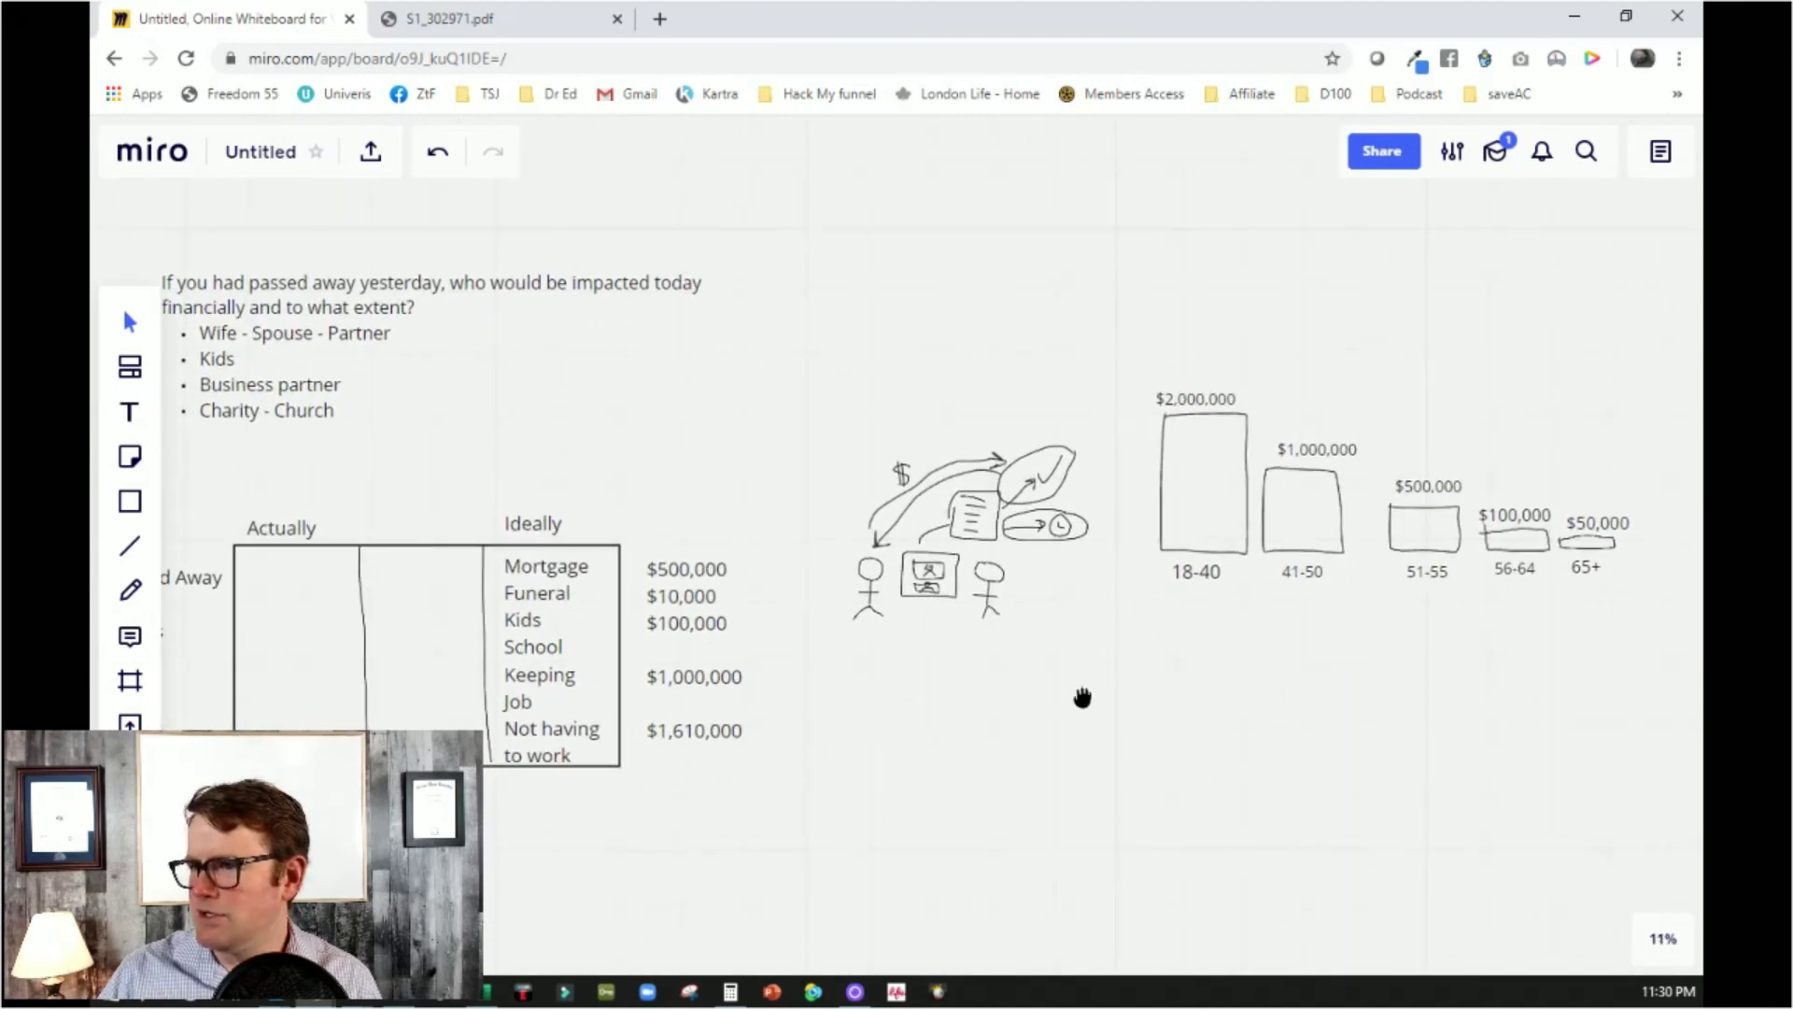
{"action": "left_click_drag", "start_coordinate": [1033, 766], "coordinate": [1162, 740]}
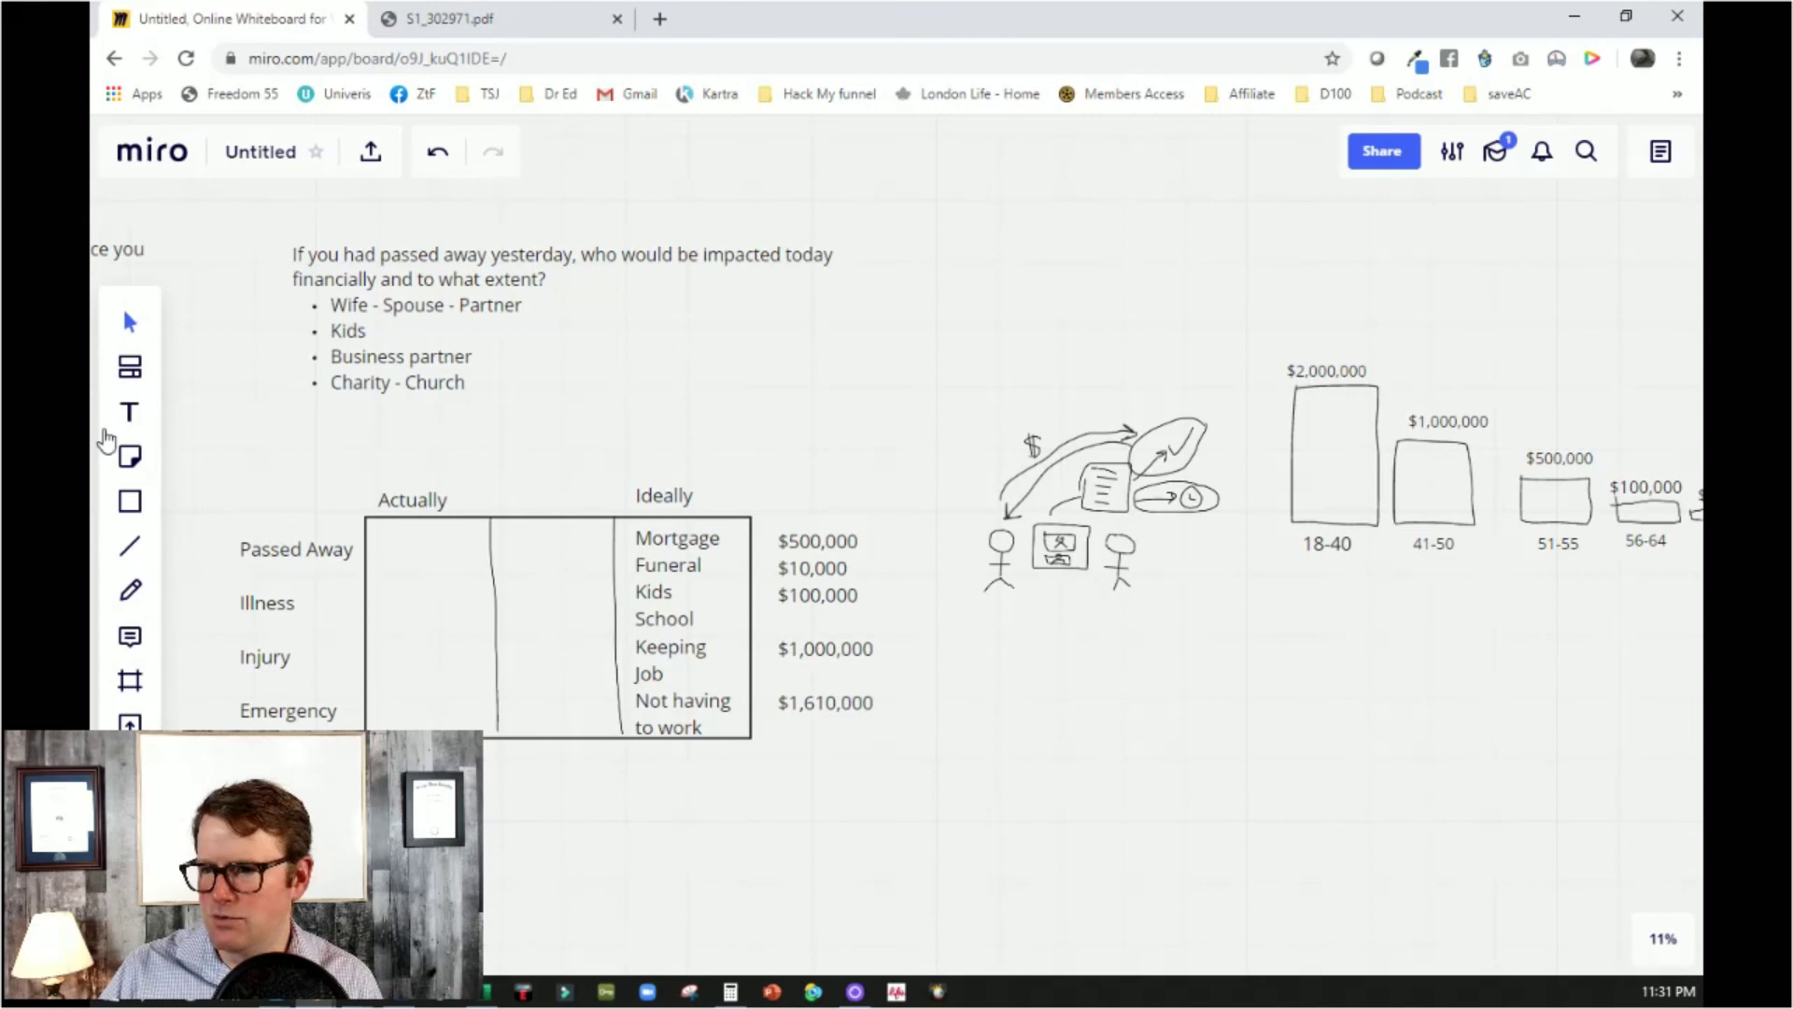
{"action": "left_click", "coordinate": [129, 412]}
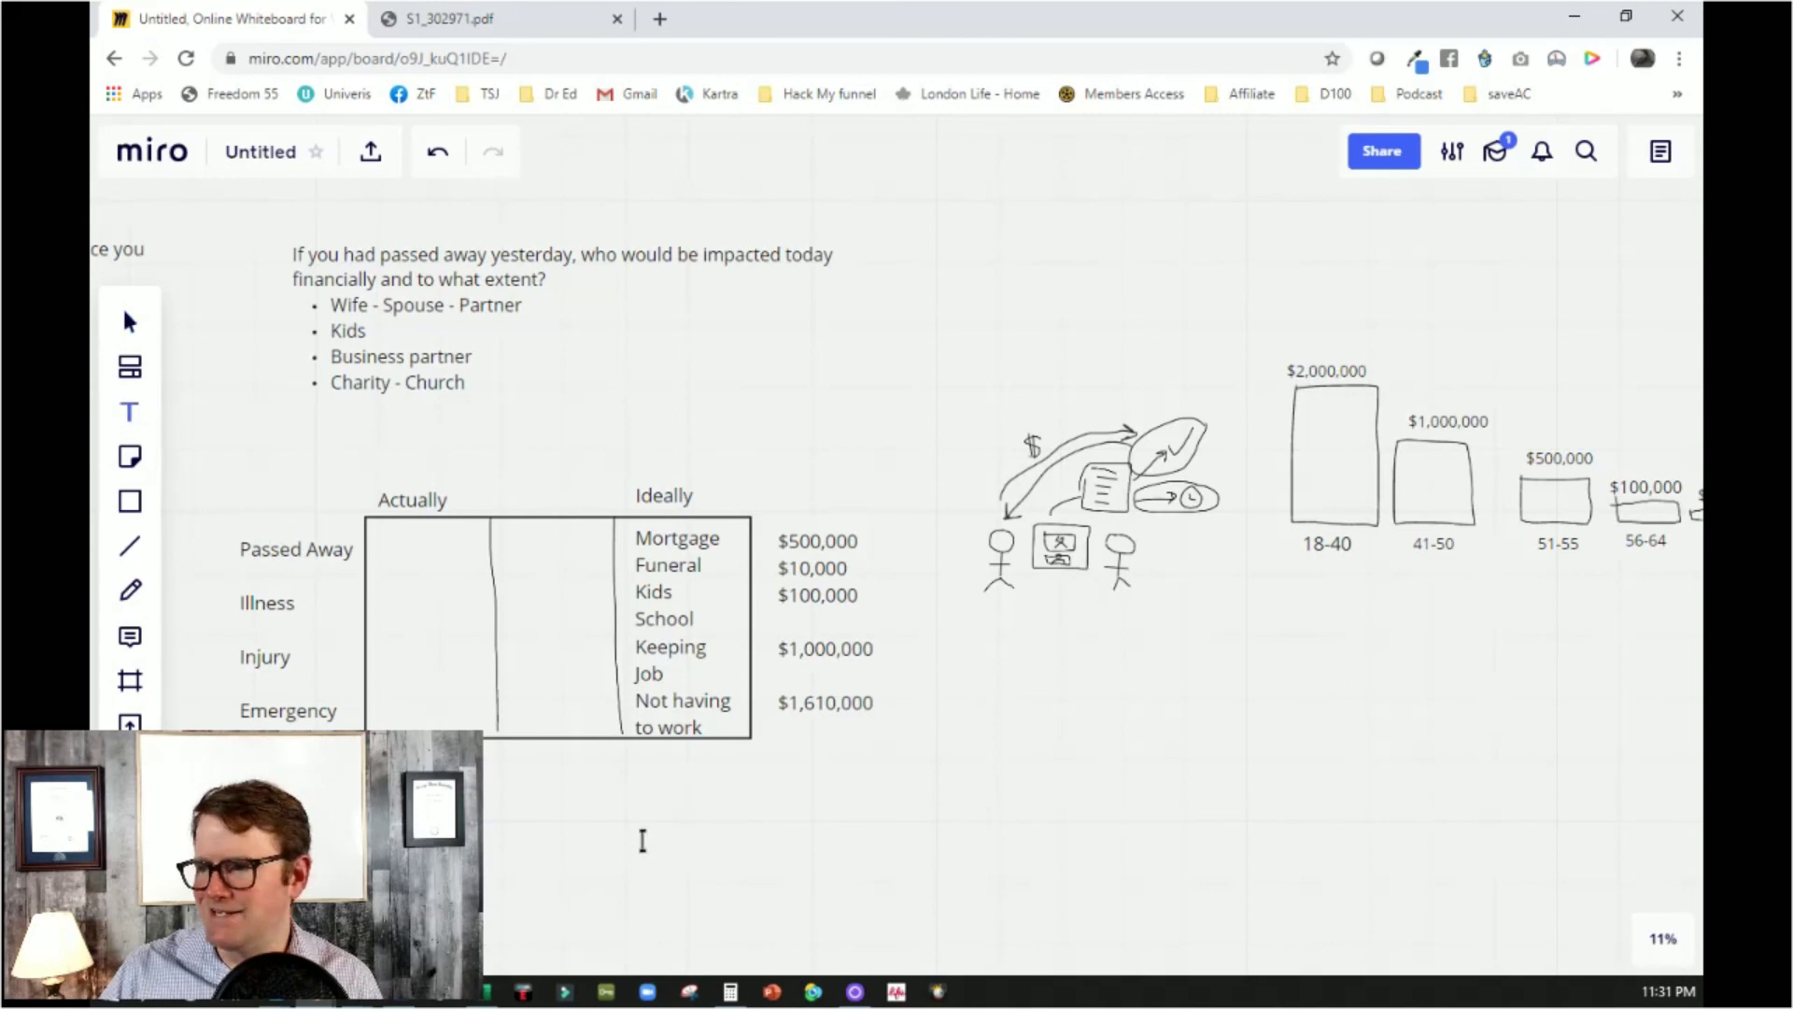
{"action": "left_click", "coordinate": [789, 765]}
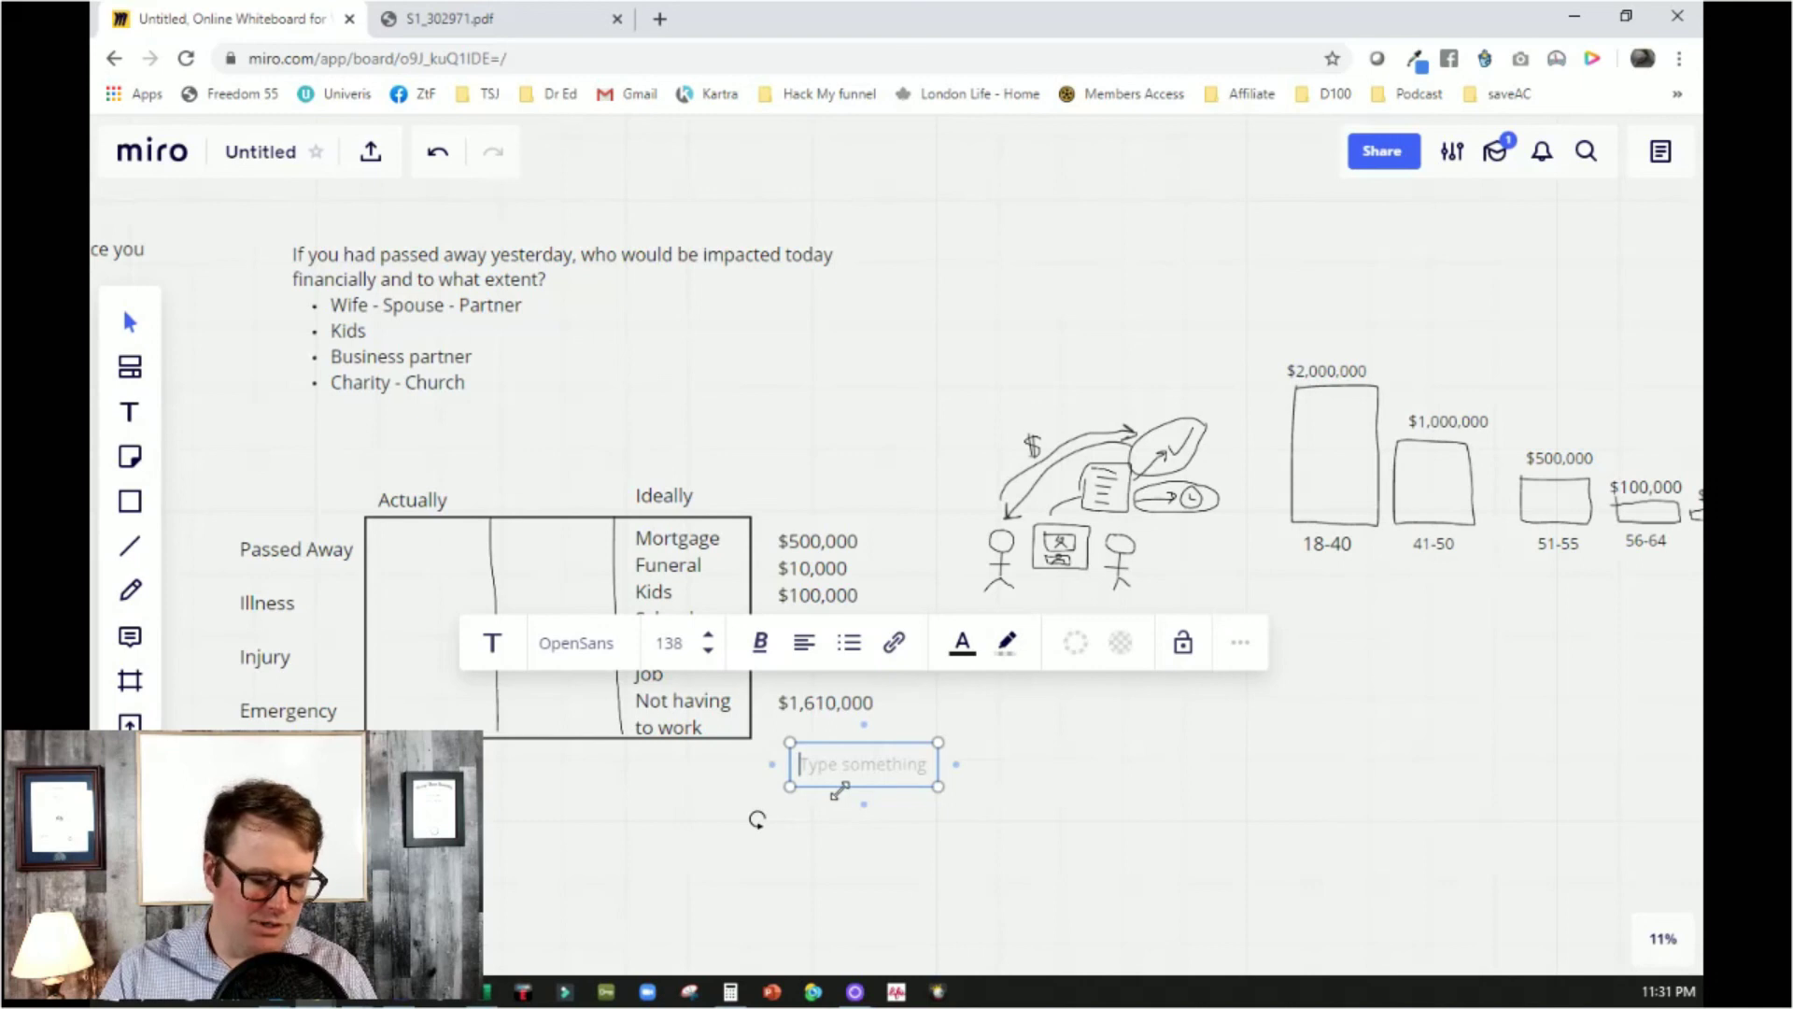
Enter $500,000 below the $1,610,000 total and $1,110,000 beneath it
{"action": "type", "text": "$500,000"}
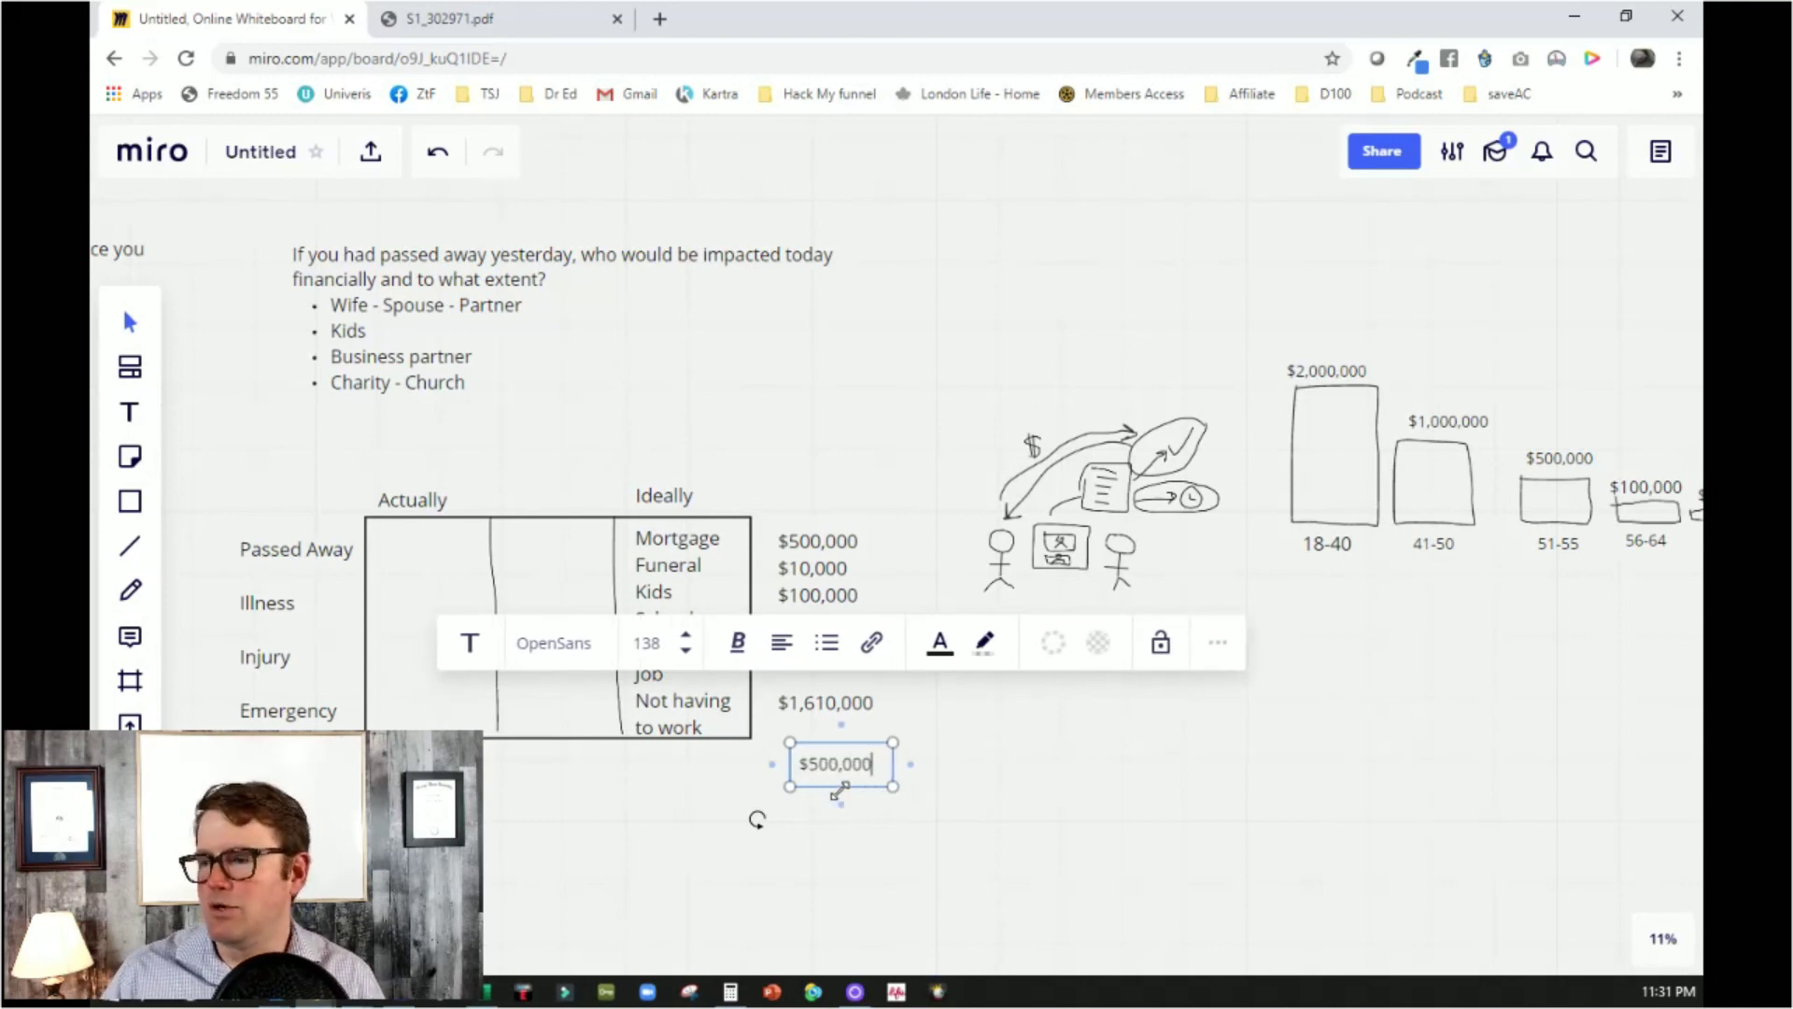
{"action": "left_click", "coordinate": [814, 855]}
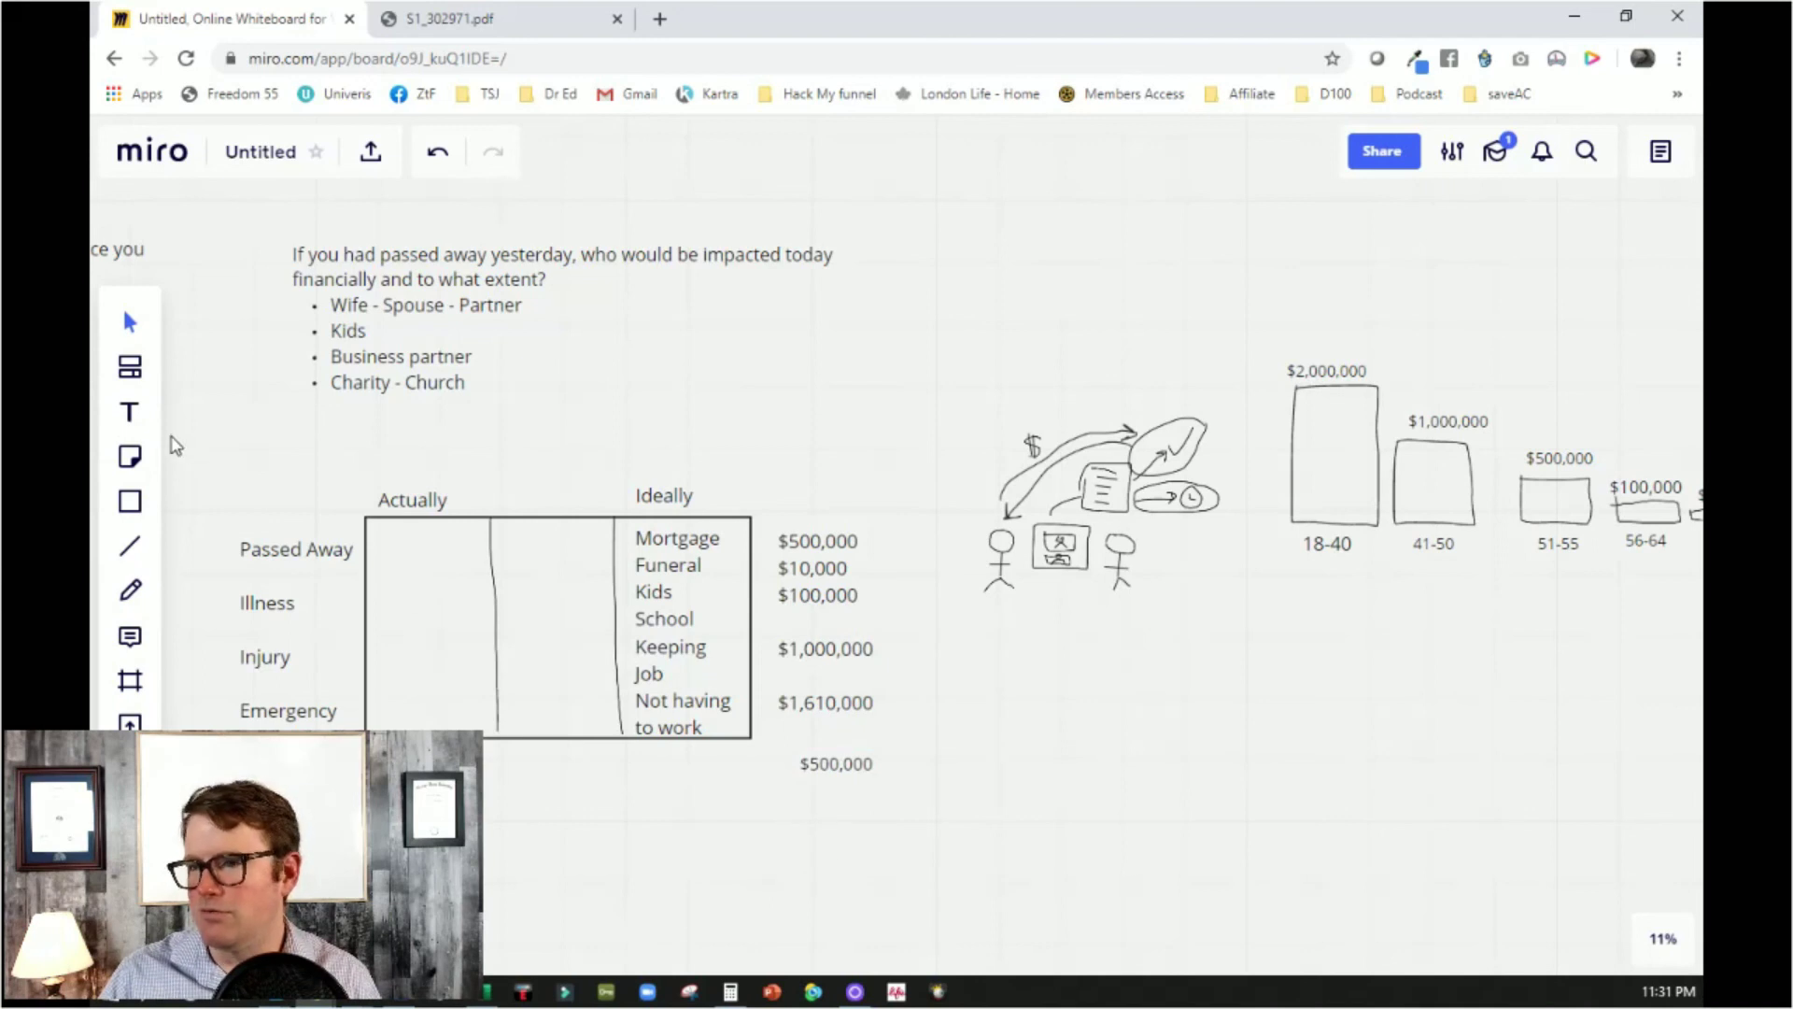
{"action": "left_click", "coordinate": [135, 410]}
{"action": "left_click", "coordinate": [801, 815]}
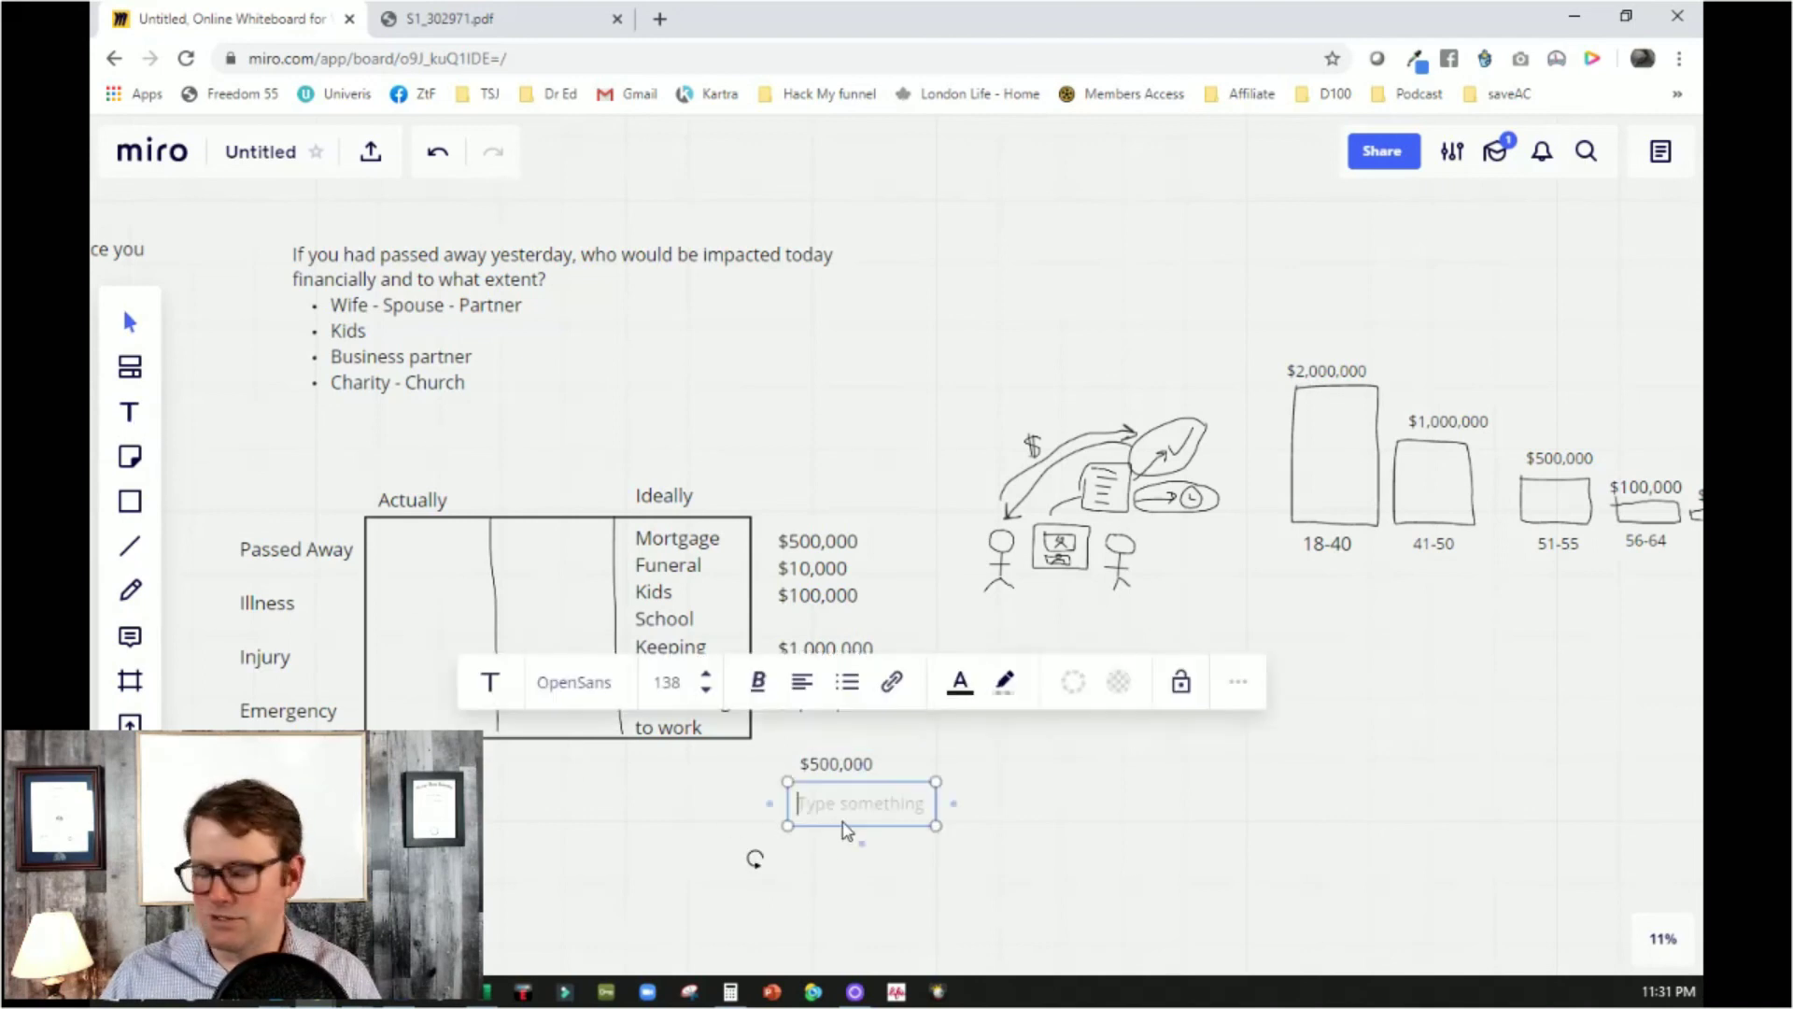
{"action": "type", "text": "$1"}
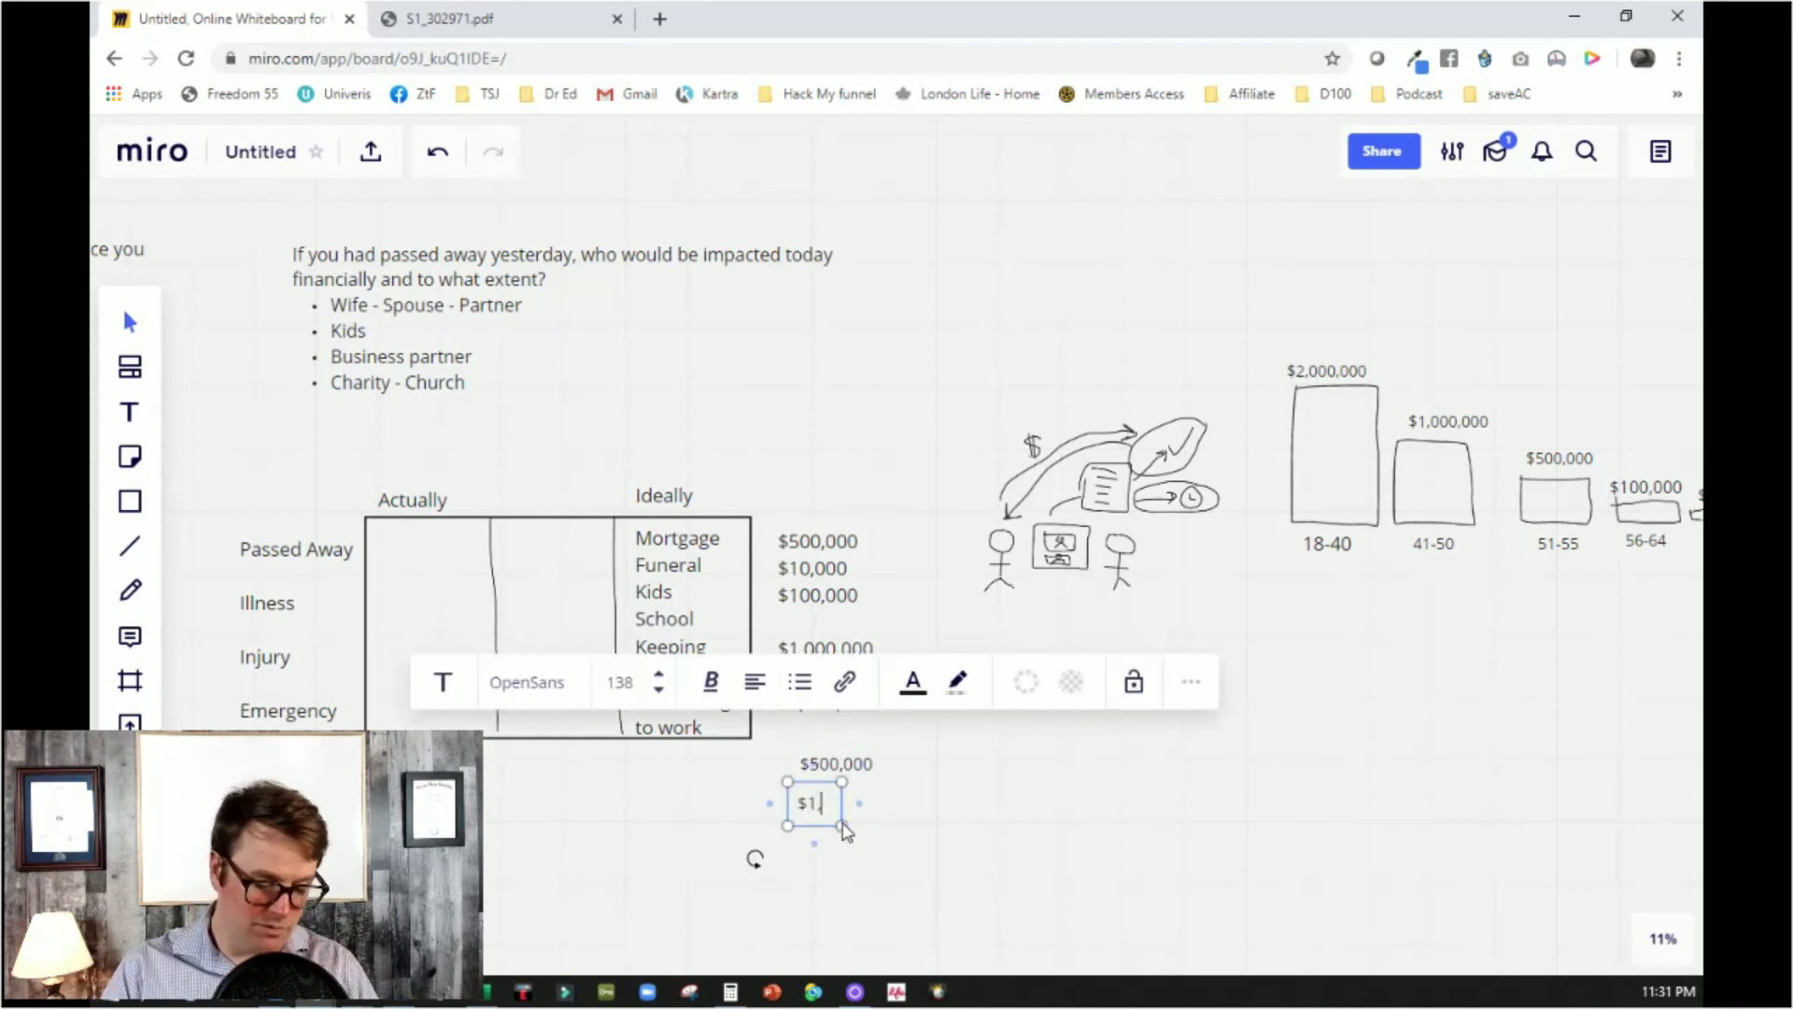
{"action": "type", "text": ",110,000"}
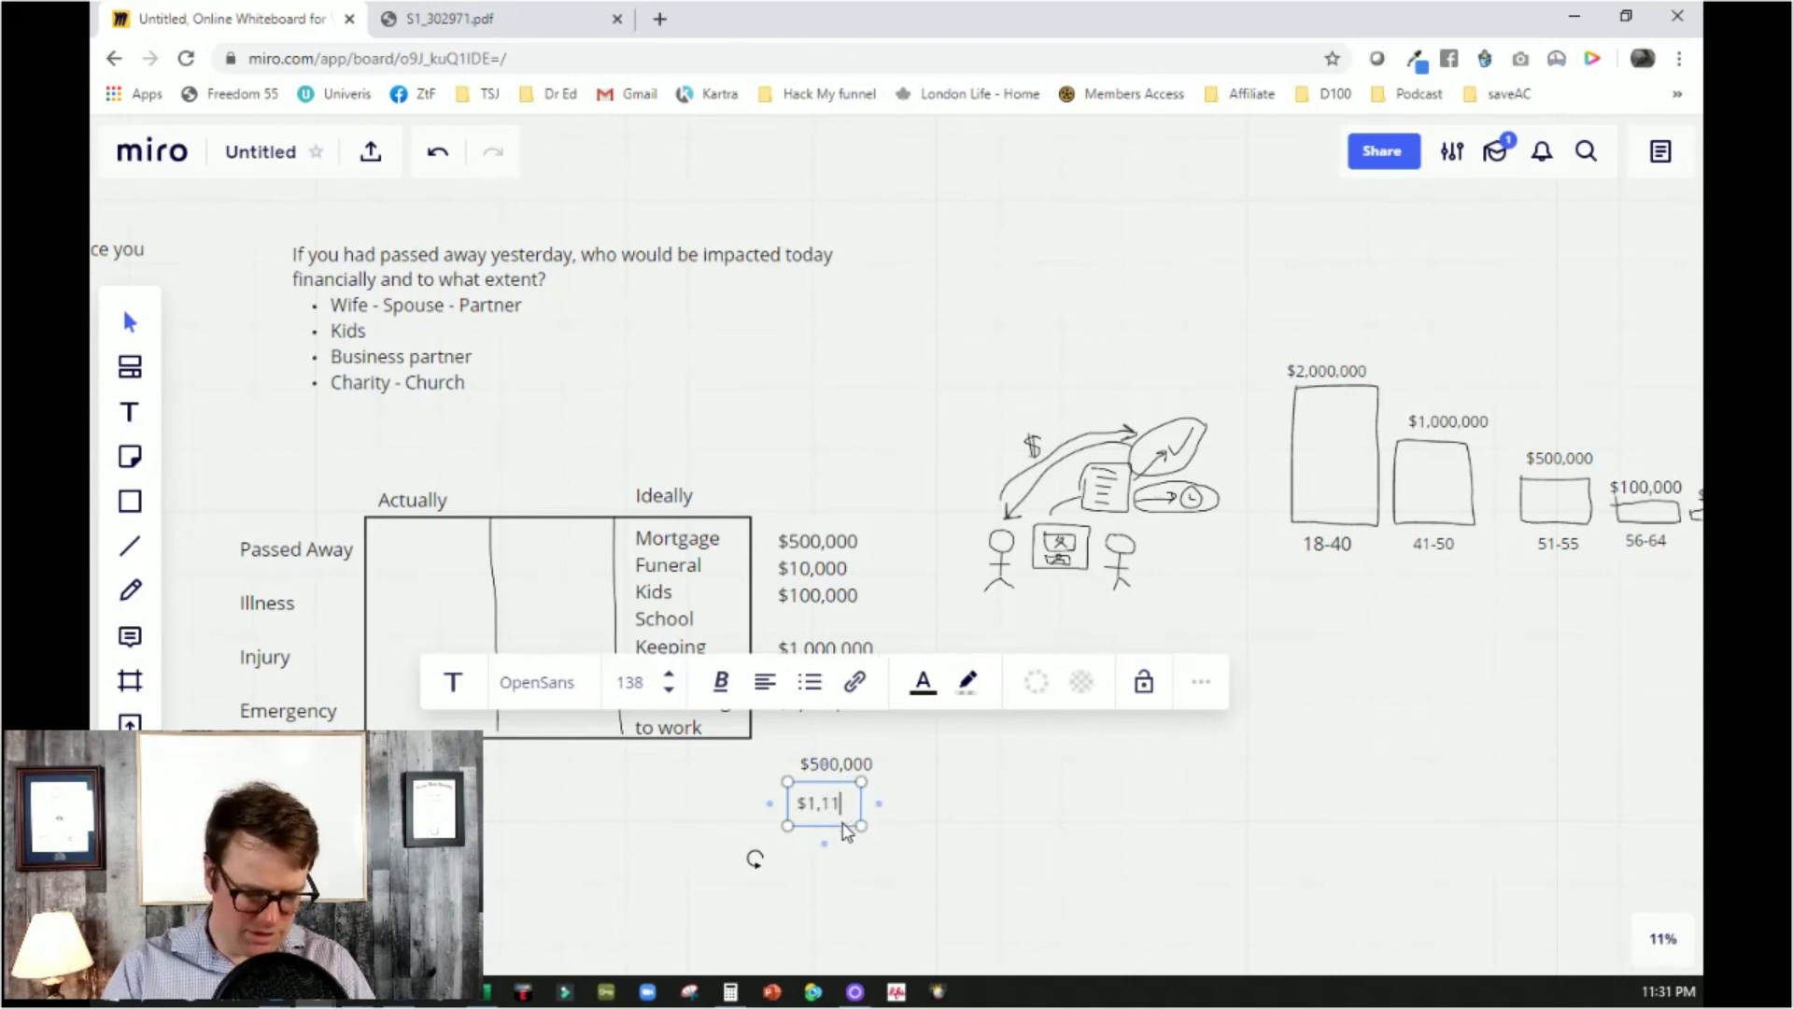
{"action": "left_click", "coordinate": [658, 836]}
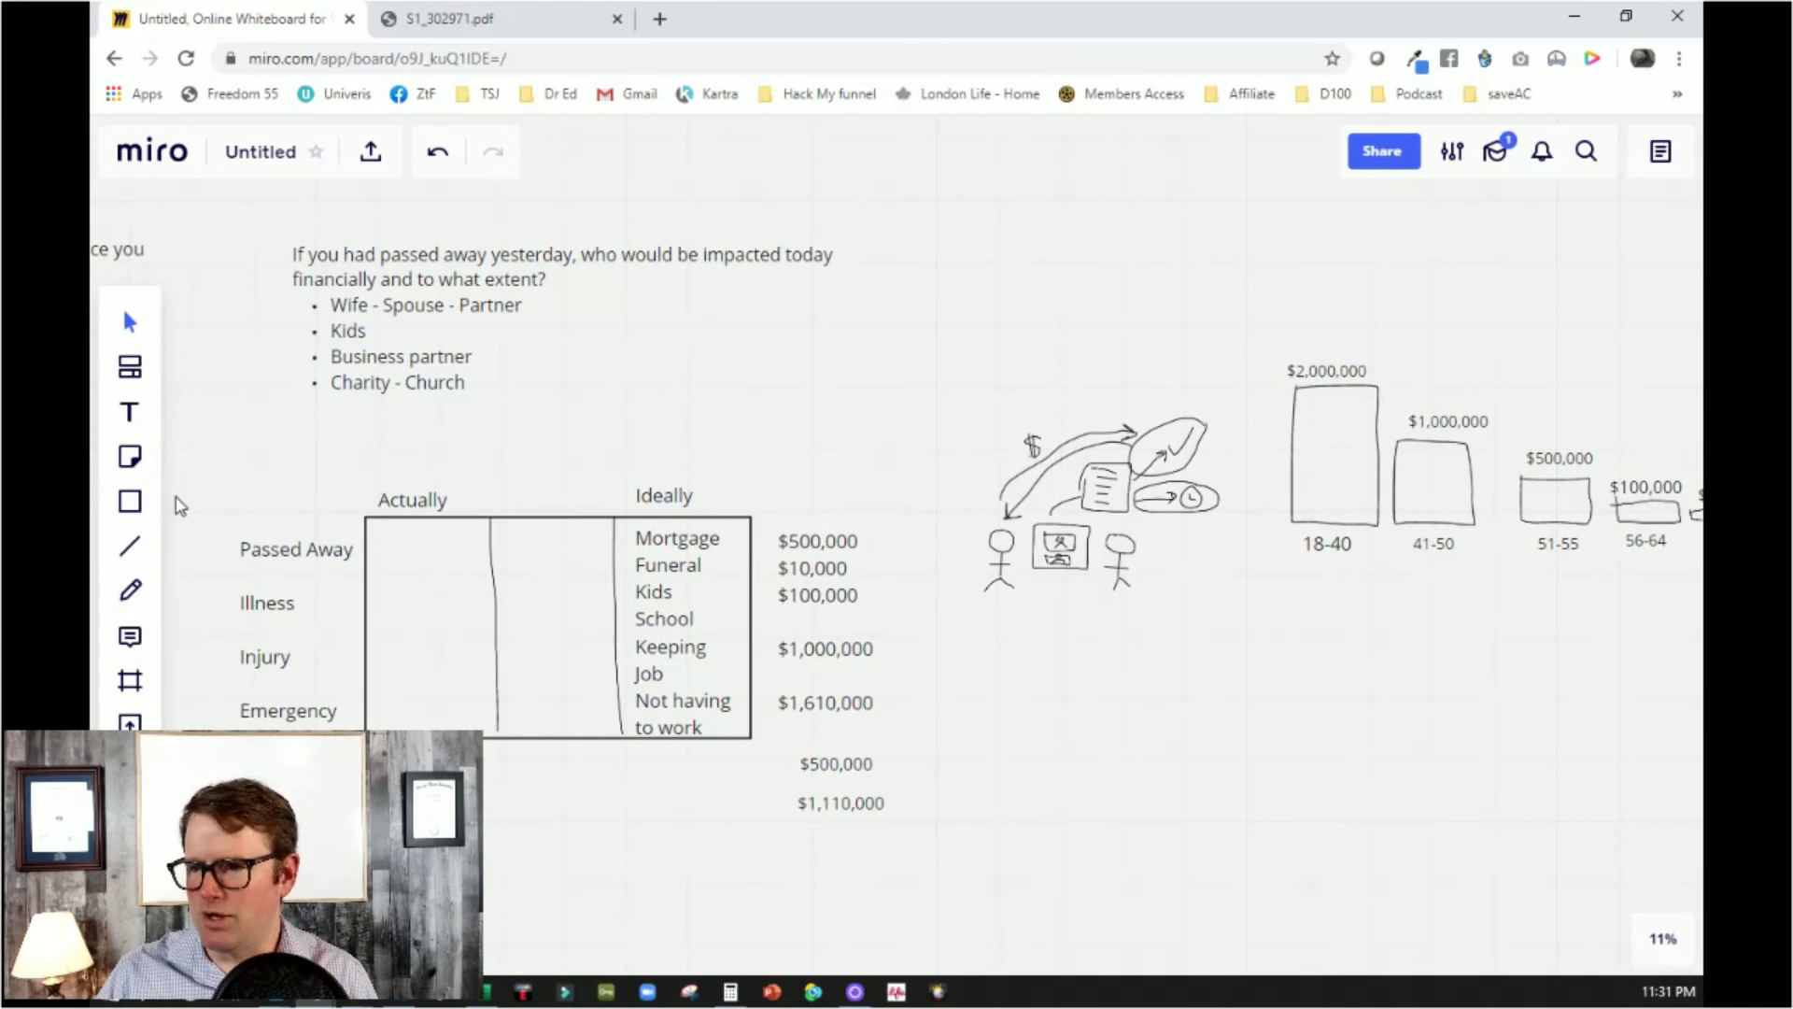
Pen-draw an oval around the $1,110,000 figure, then return to Select
{"action": "left_click", "coordinate": [131, 590]}
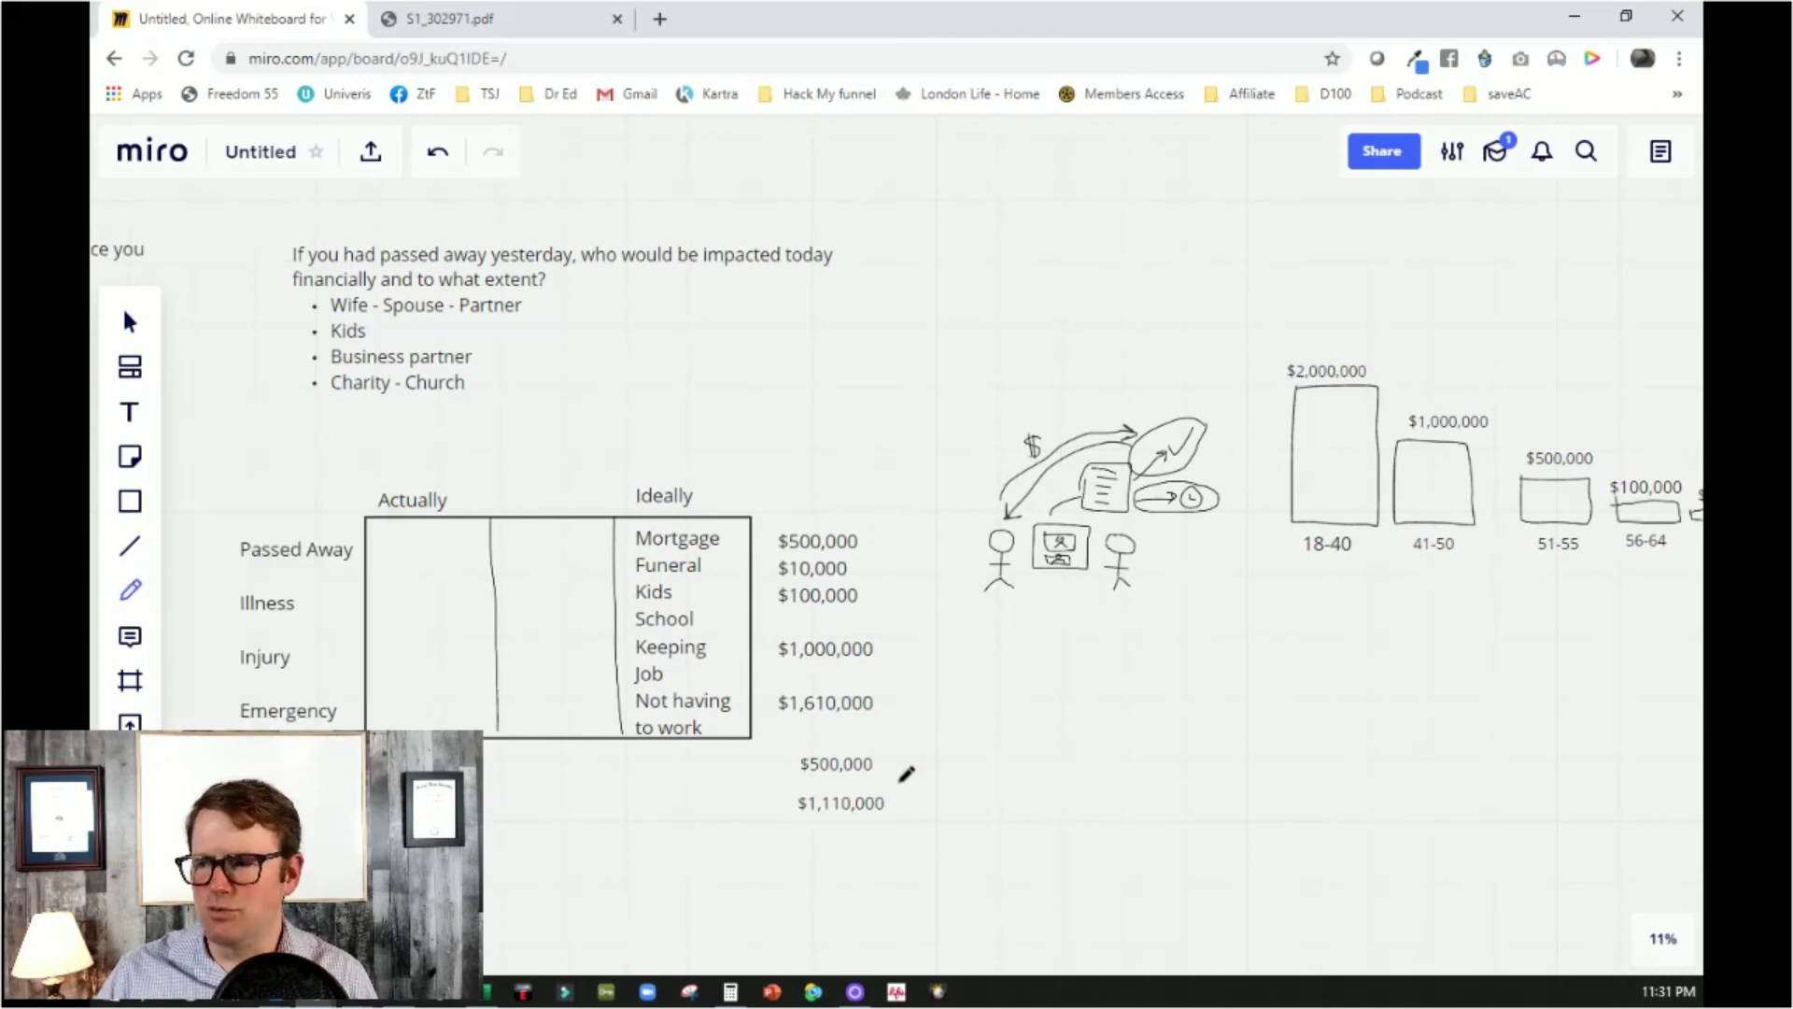
{"action": "mouse_move", "coordinate": [904, 782]}
{"action": "left_mouse_down"}
{"action": "mouse_move", "coordinate": [747, 783]}
{"action": "mouse_move", "coordinate": [972, 801]}
{"action": "mouse_move", "coordinate": [887, 797]}
{"action": "left_mouse_up"}
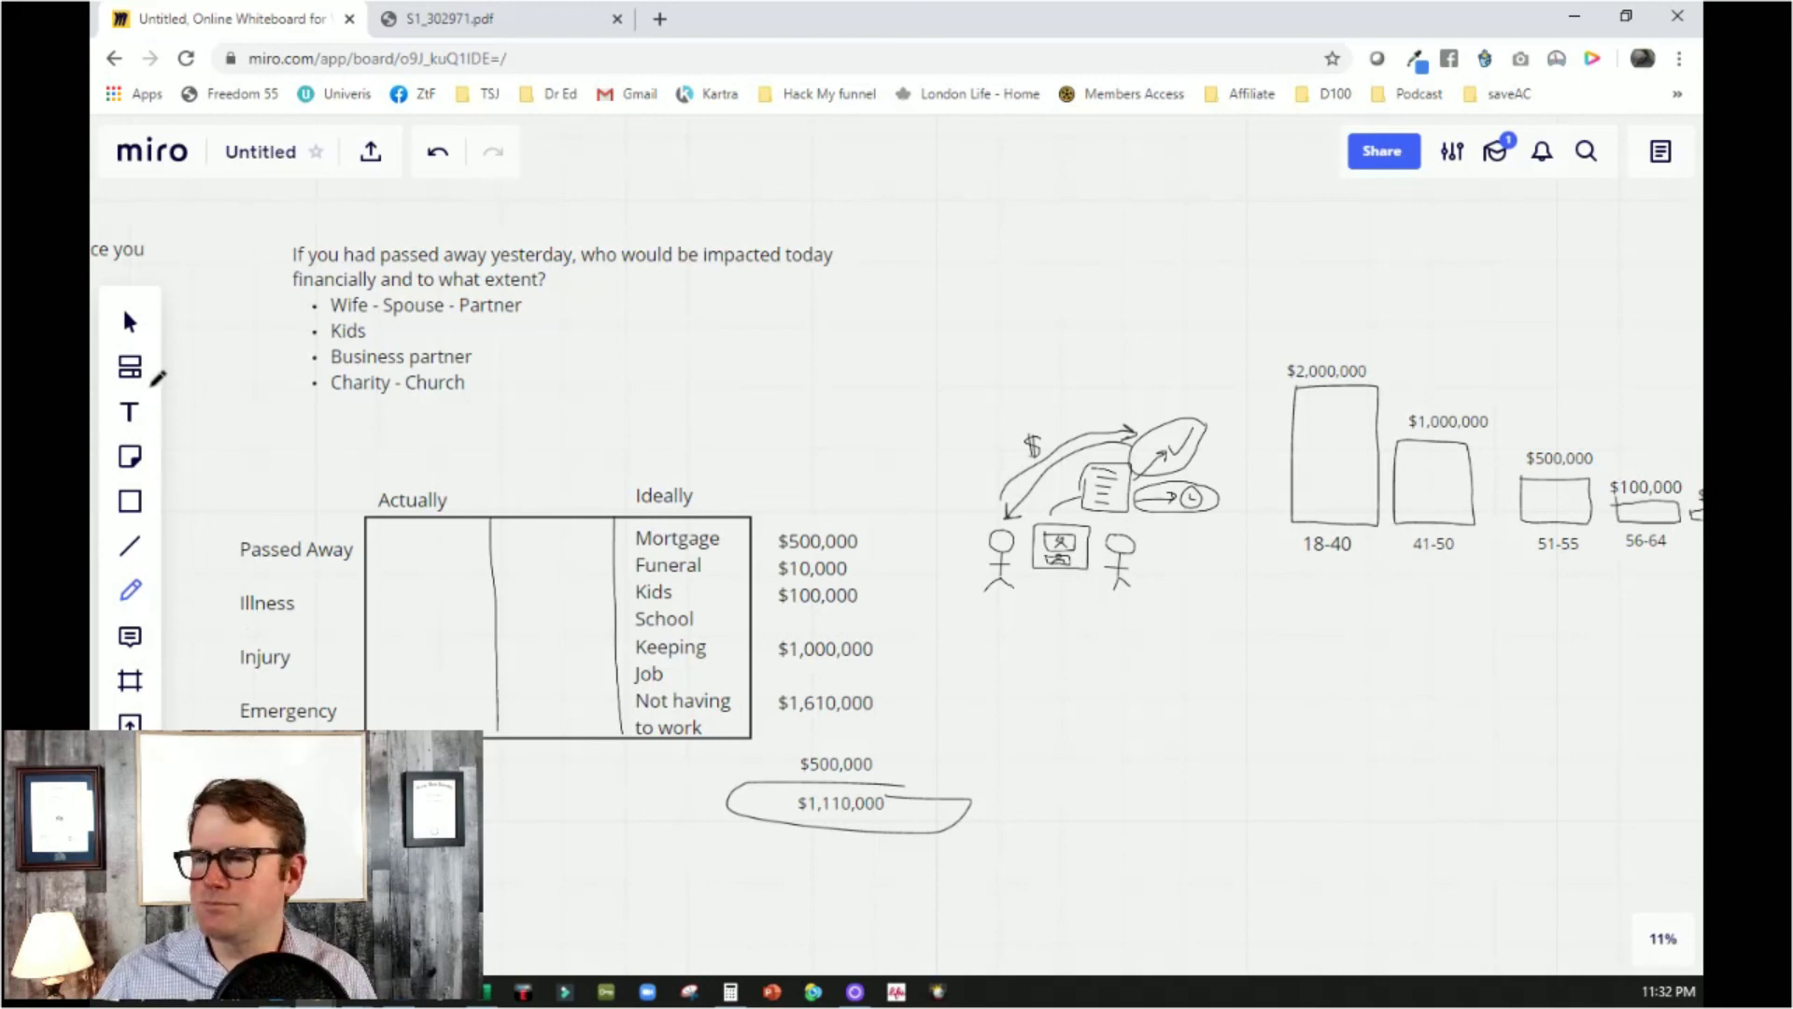
{"action": "left_click", "coordinate": [131, 323]}
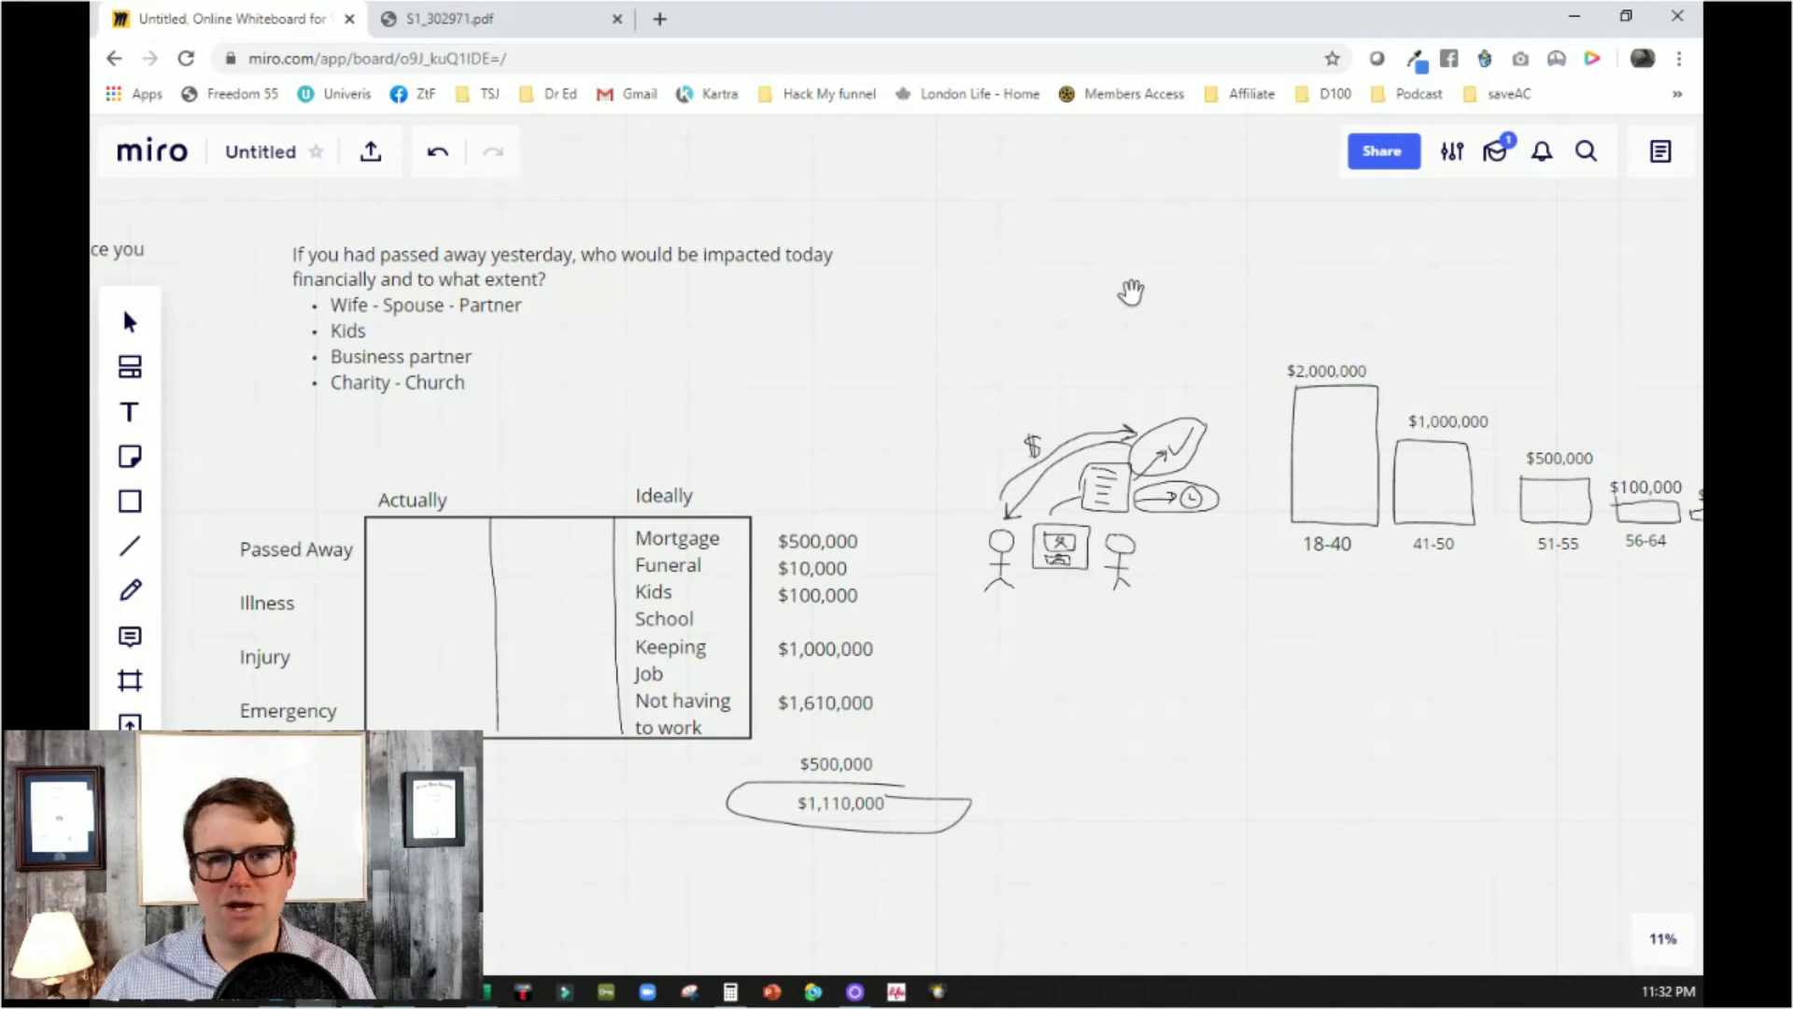
Pan and zoom until the bar chart from 18-40 ($2,000,000) to 65+ ($50,000) fills the view
{"action": "left_click_drag", "start_coordinate": [1037, 388], "coordinate": [841, 389]}
{"action": "scroll", "coordinate": [818, 509], "scroll_direction": "up", "scroll_amount": 3}
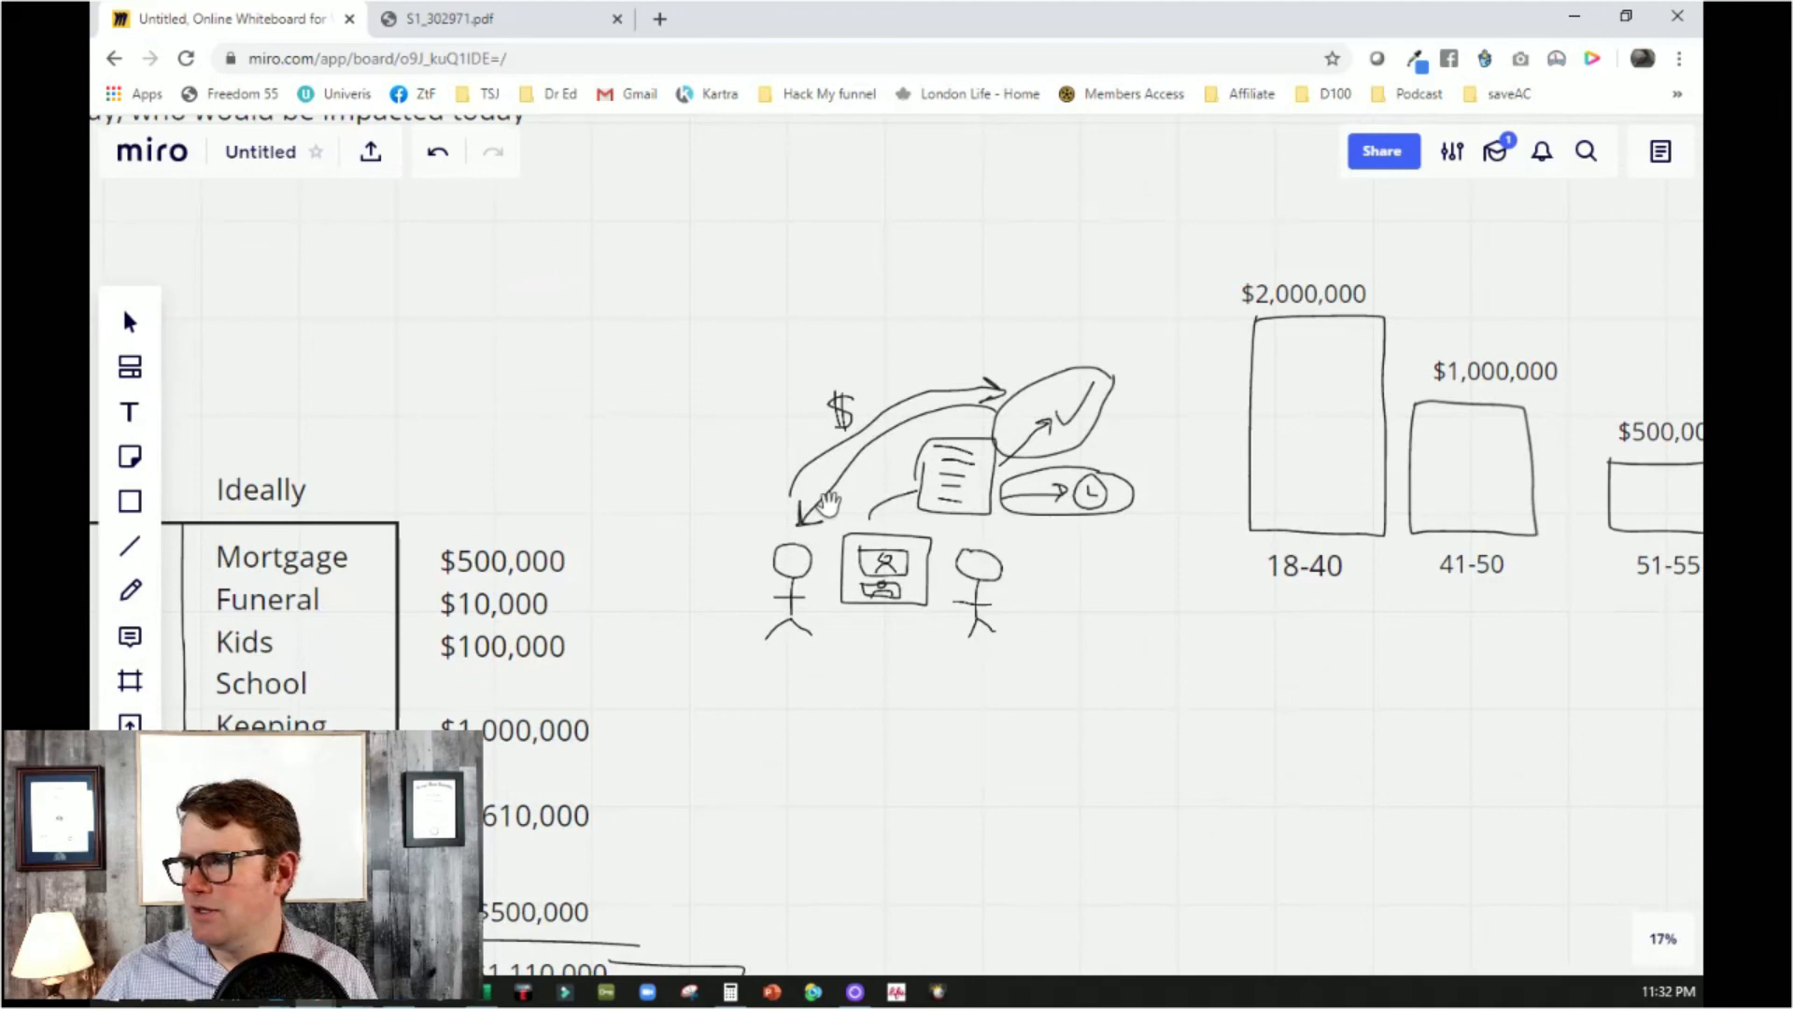
{"action": "scroll", "coordinate": [831, 505], "scroll_direction": "up", "scroll_amount": 2}
{"action": "left_click_drag", "start_coordinate": [1181, 633], "coordinate": [1001, 609]}
{"action": "scroll", "coordinate": [792, 564], "scroll_direction": "up", "scroll_amount": 2}
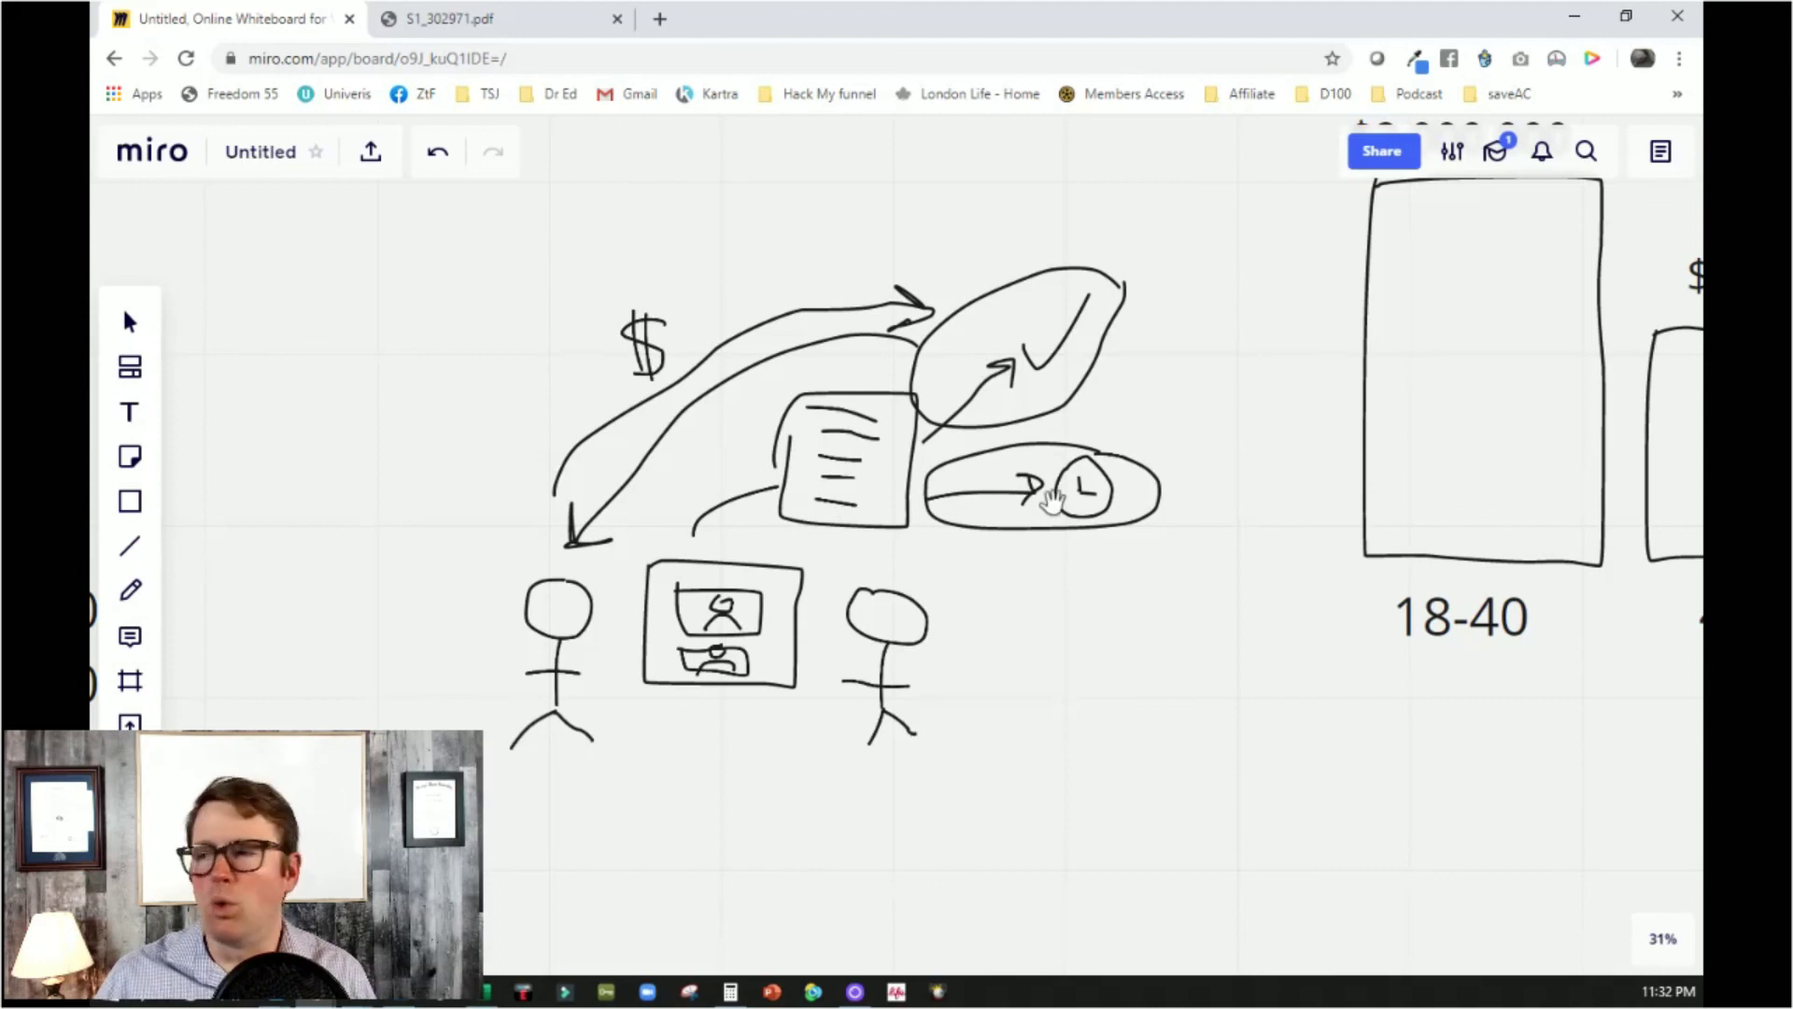
{"action": "scroll", "coordinate": [993, 508], "scroll_direction": "down", "scroll_amount": 2}
{"action": "left_click_drag", "start_coordinate": [1297, 664], "coordinate": [359, 722]}
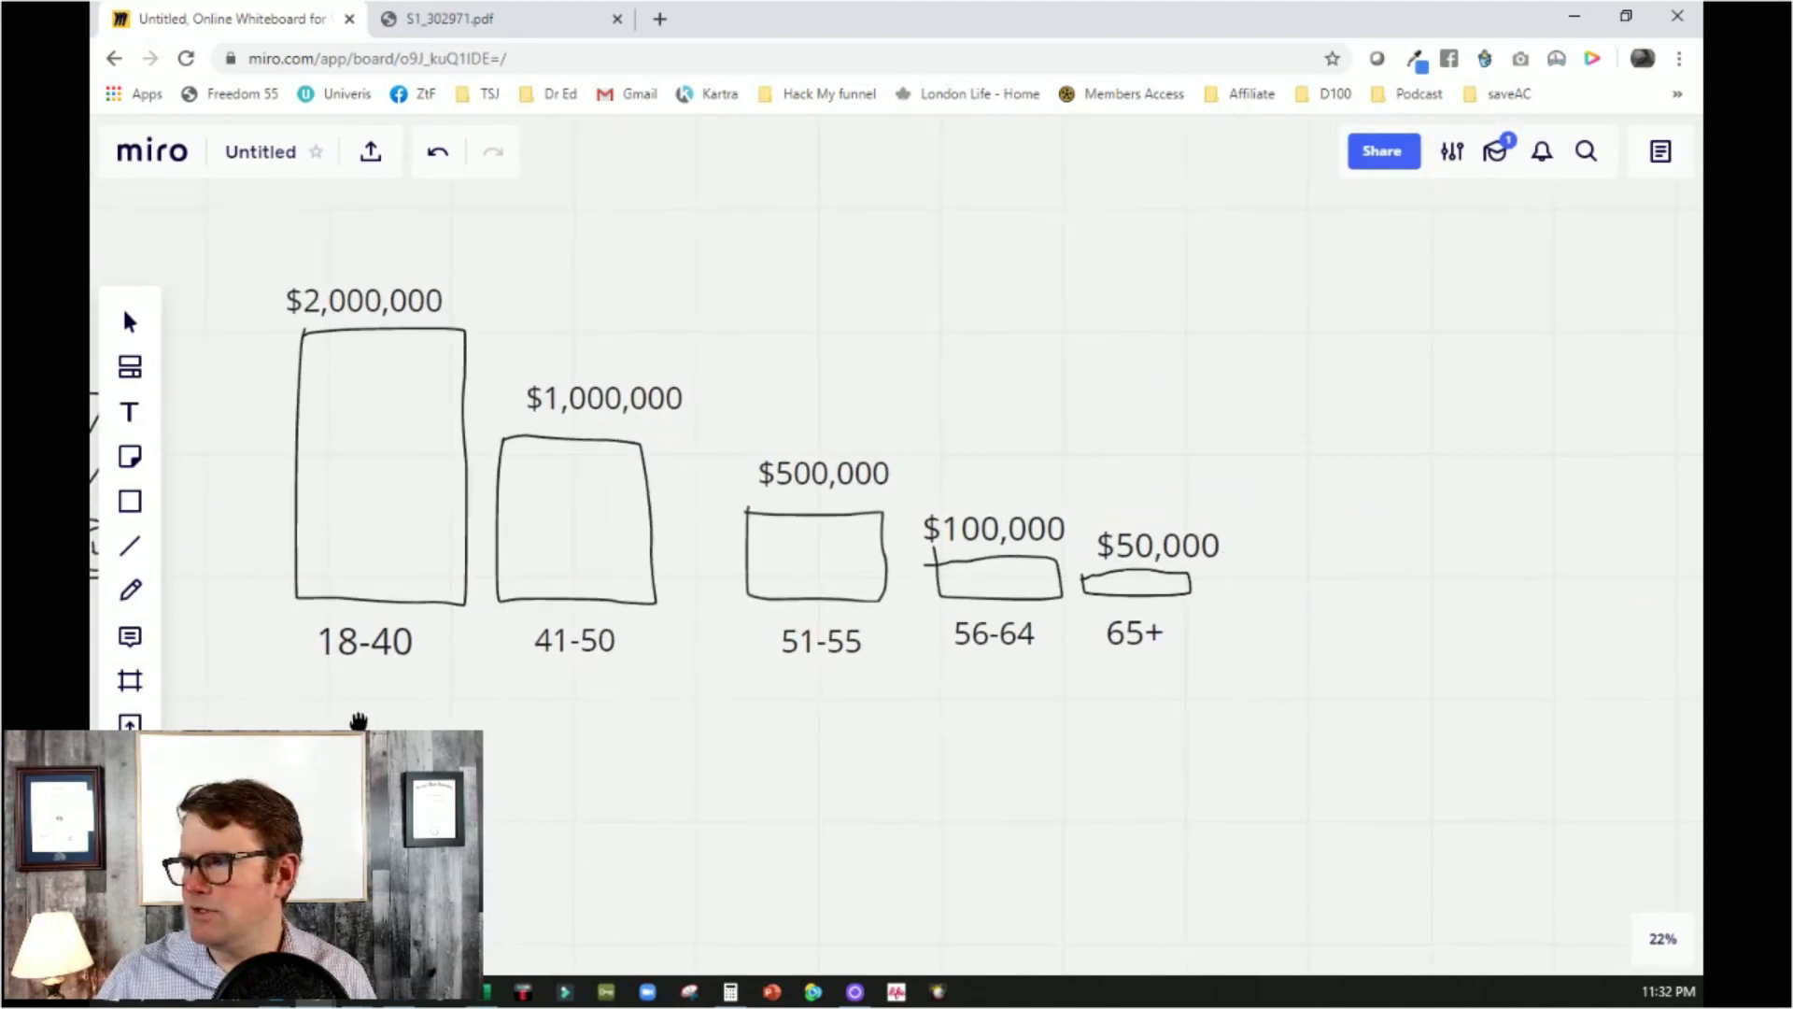
{"action": "left_click_drag", "start_coordinate": [644, 756], "coordinate": [725, 793]}
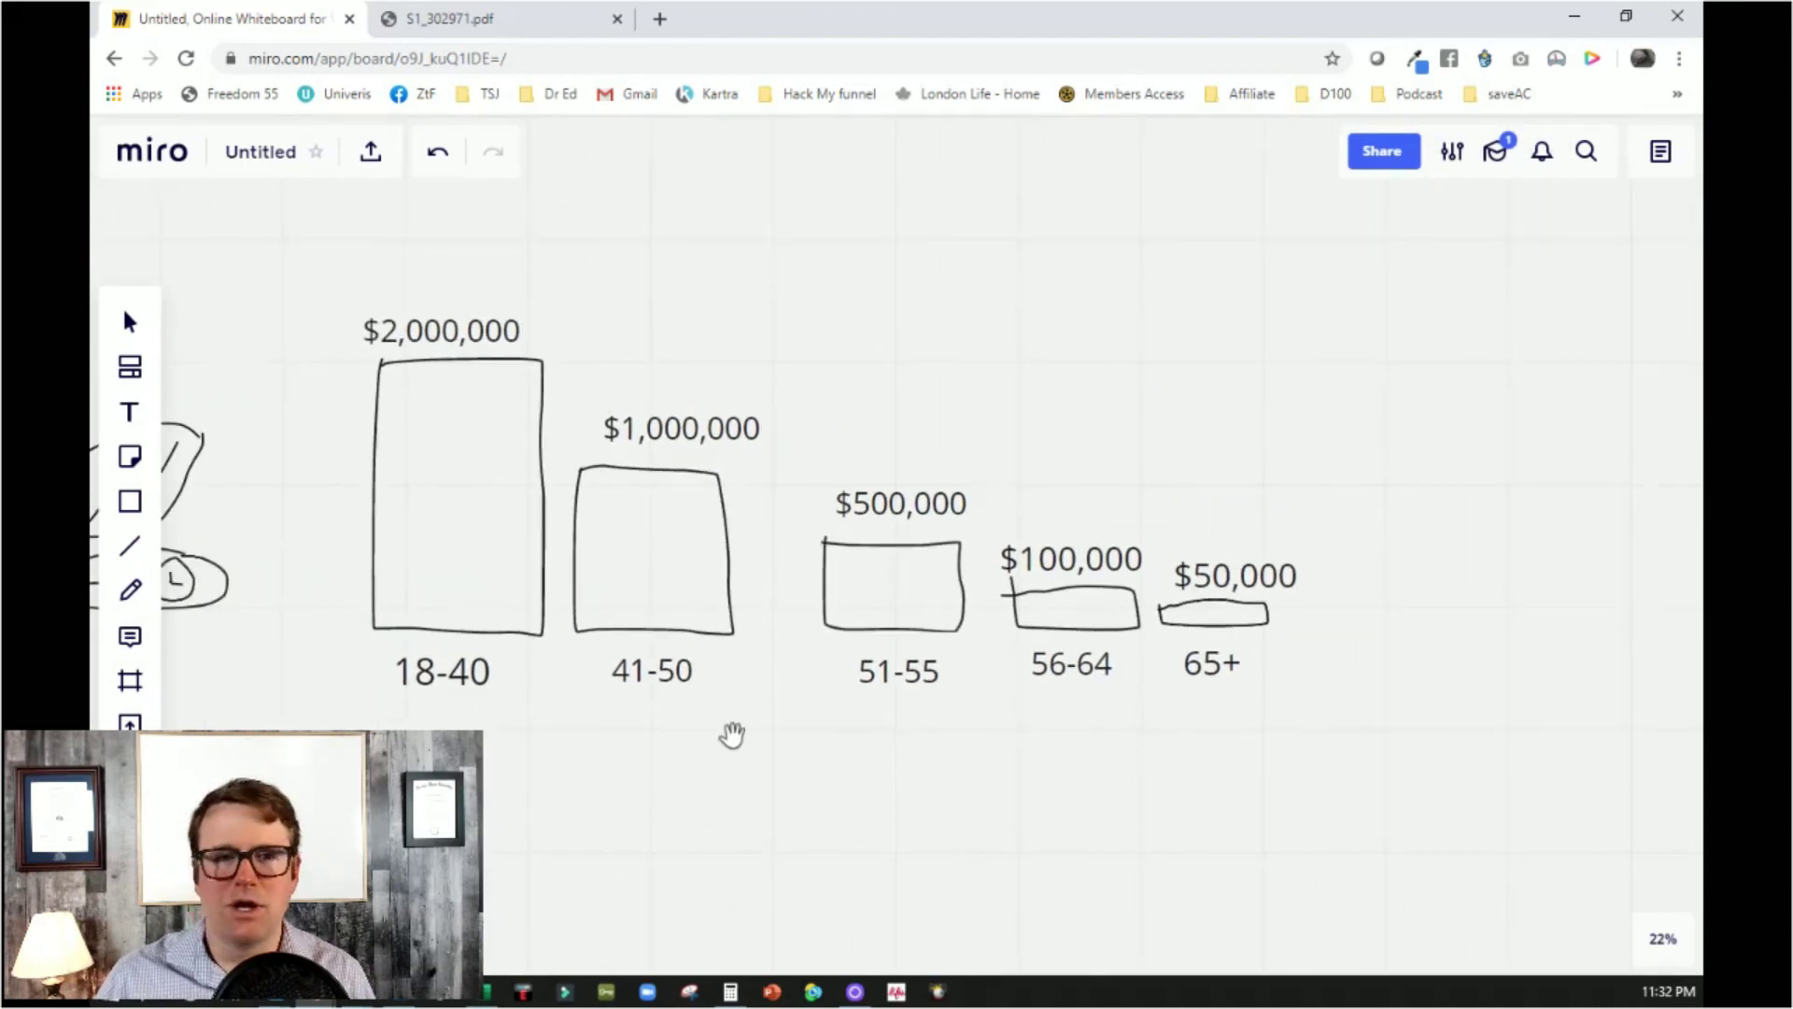